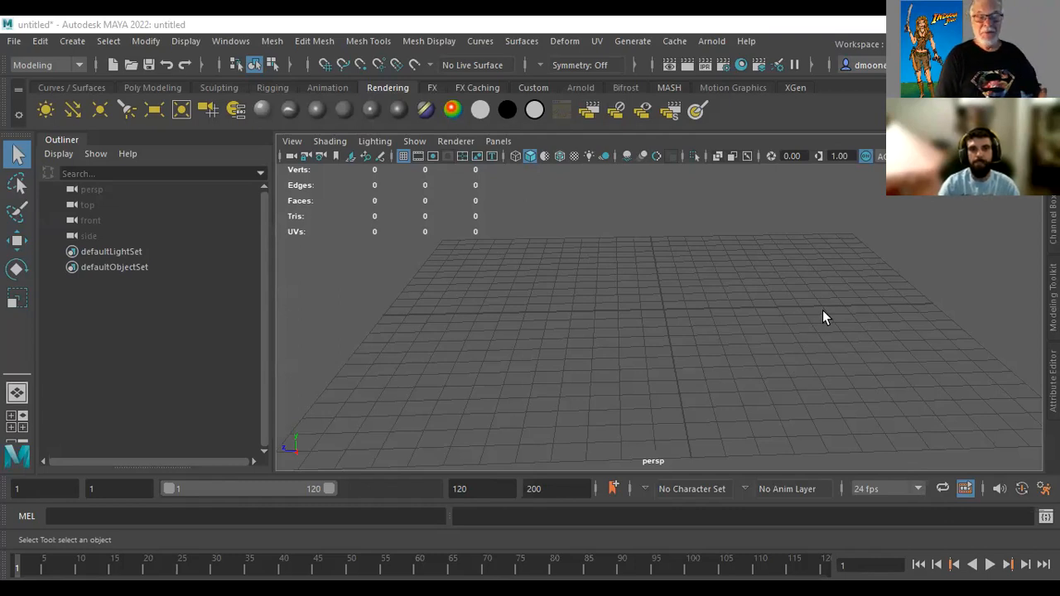
Create a polygon cylinder at the centre of the grid
{"action": "left_click", "coordinate": [148, 87]}
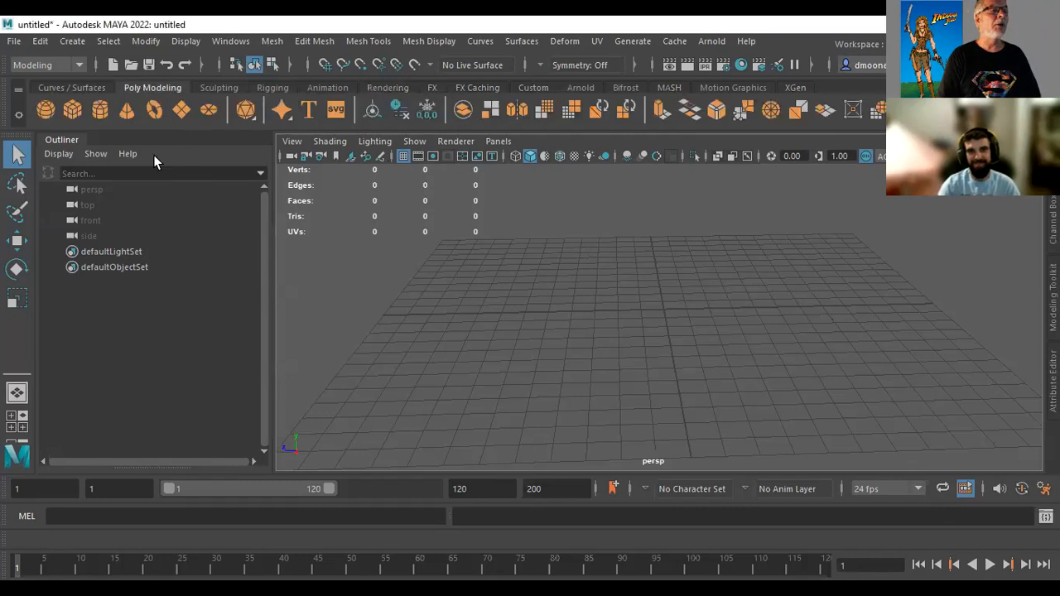
{"action": "left_click", "coordinate": [48, 66]}
{"action": "left_click", "coordinate": [48, 76]}
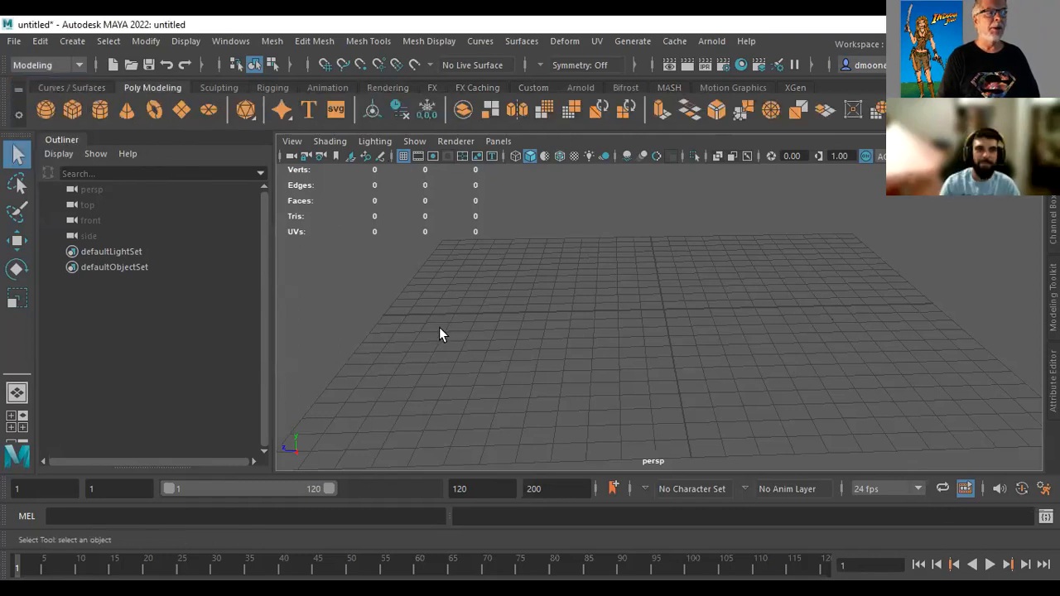
{"action": "left_click", "coordinate": [100, 112]}
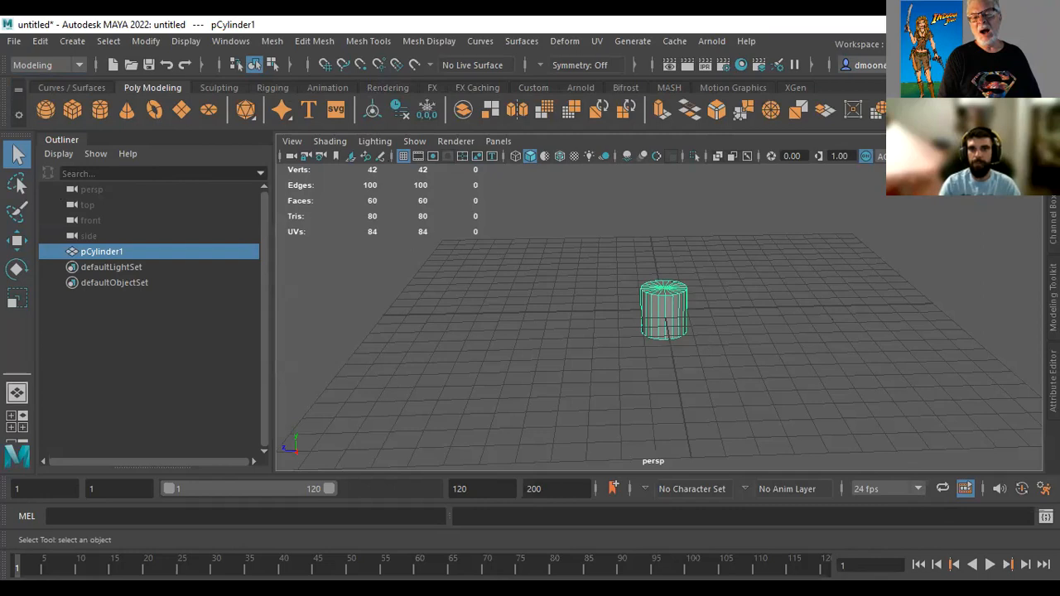
Set the cylinder's Subdivisions Axis to 30 in its polyCylinder inputs
{"action": "left_click", "coordinate": [1053, 220]}
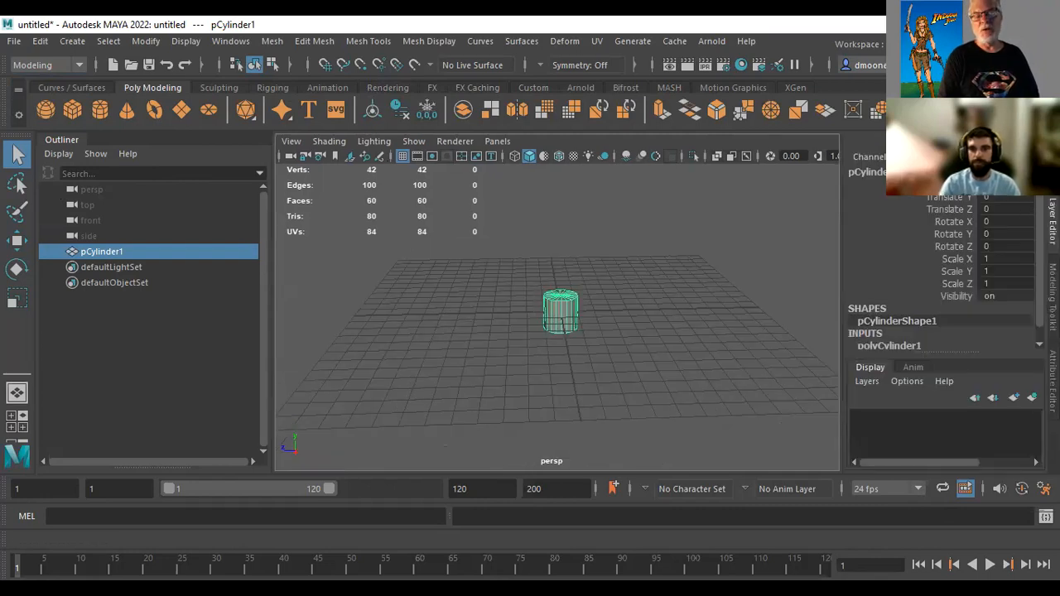
{"action": "left_click", "coordinate": [1040, 344]}
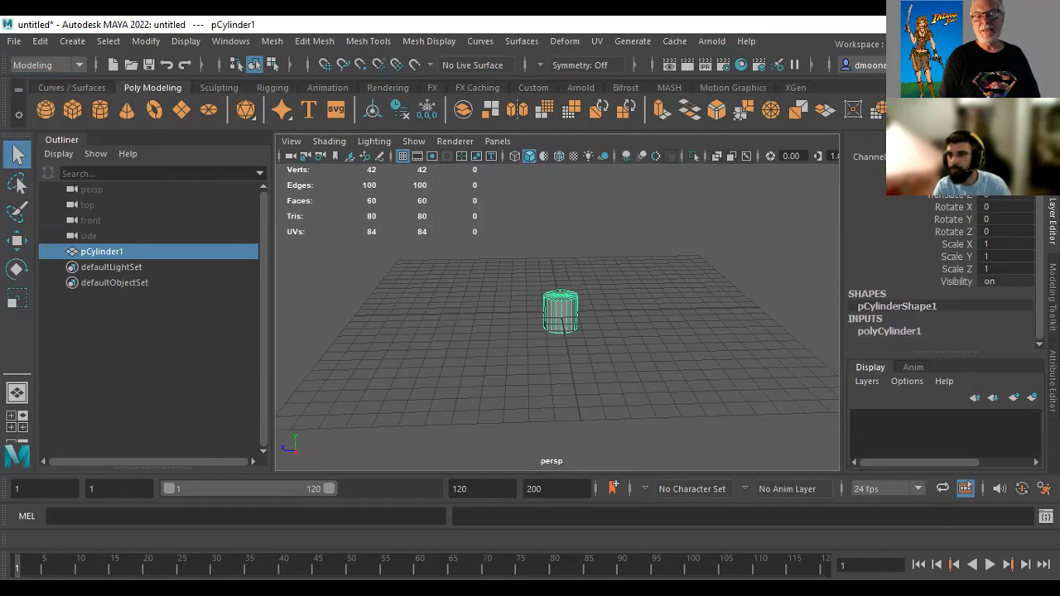
{"action": "left_click", "coordinate": [893, 330]}
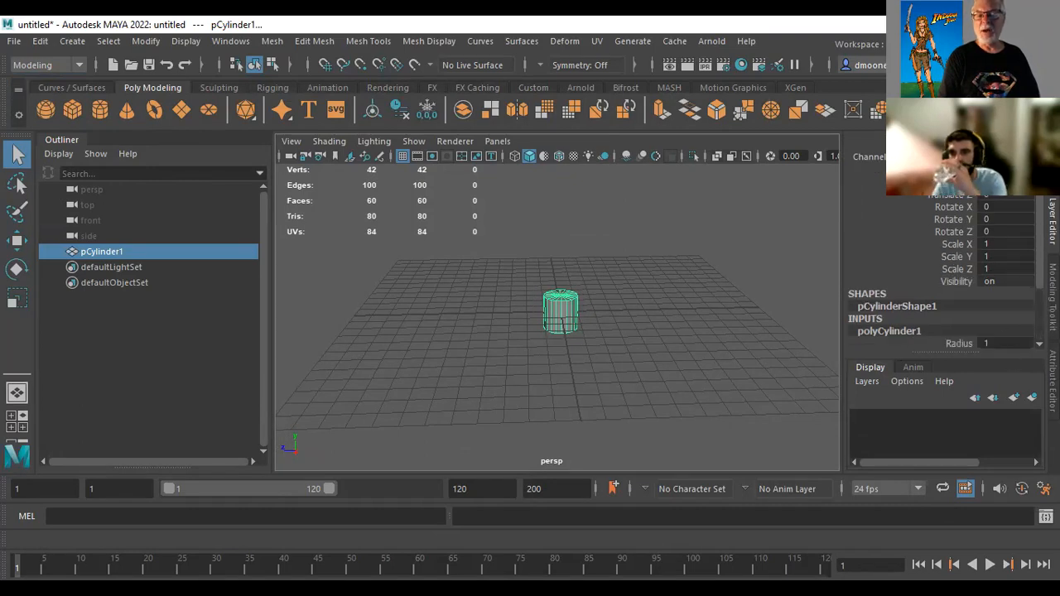
{"action": "scroll", "coordinate": [941, 273], "scroll_direction": "down", "scroll_amount": 4}
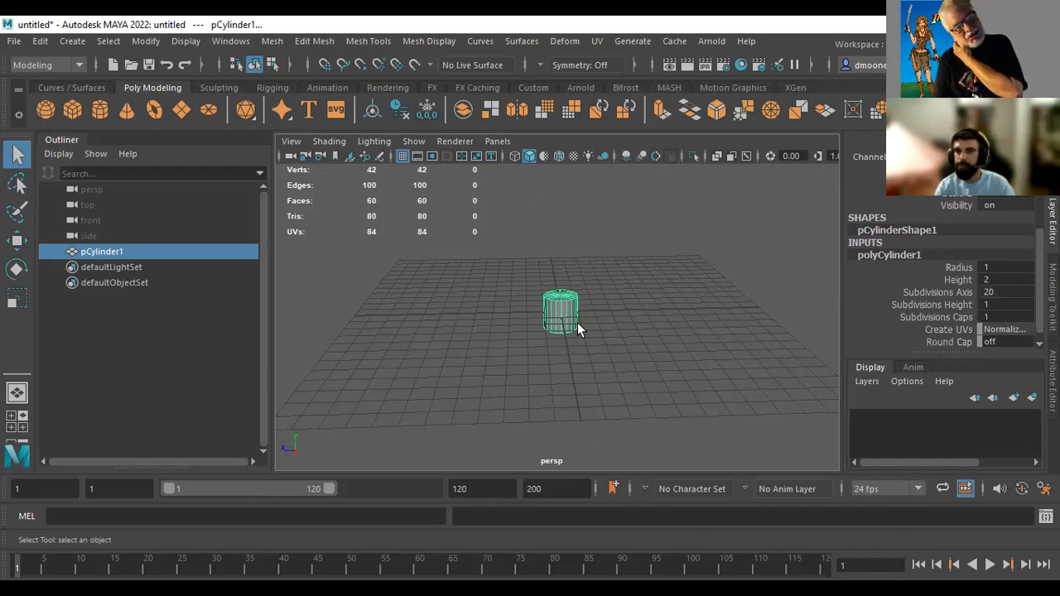
{"action": "left_click", "coordinate": [1017, 291]}
{"action": "left_click_drag", "start_coordinate": [1009, 291], "coordinate": [979, 291]}
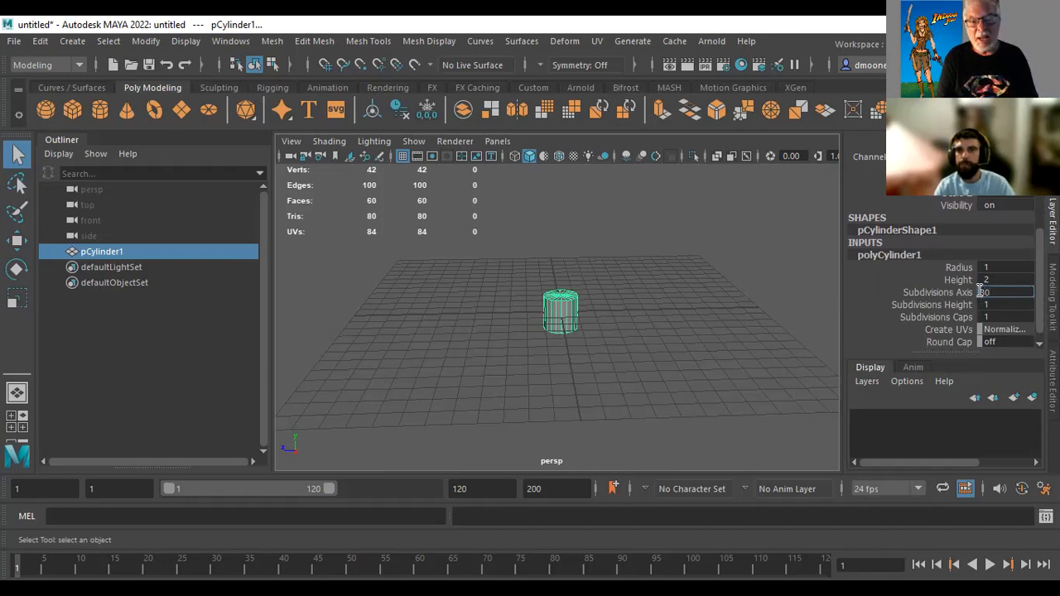
{"action": "type", "text": "30"}
{"action": "key", "text": "Return"}
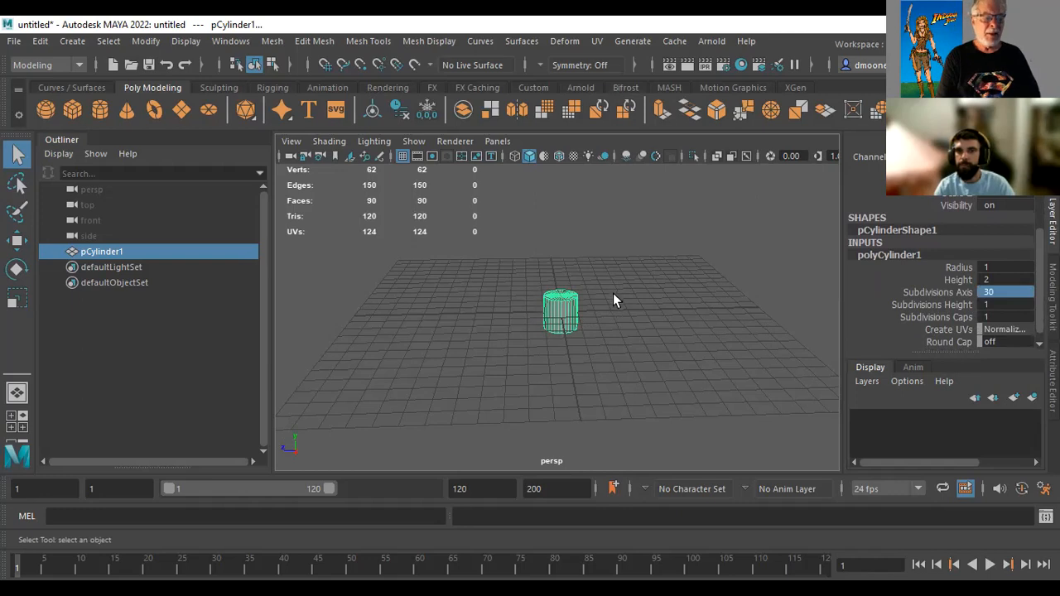
Reduce the cylinder's Subdivisions Caps to 0 so each end cap is a single face
{"action": "left_click_drag", "start_coordinate": [619, 286], "coordinate": [615, 342], "text": "alt"}
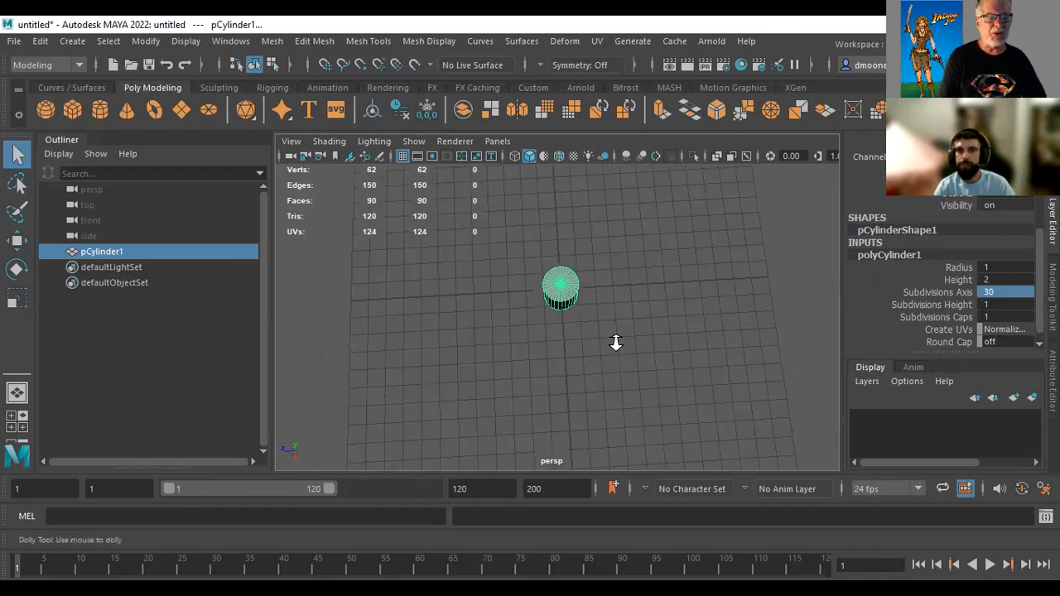
{"action": "right_click_drag", "start_coordinate": [617, 342], "coordinate": [835, 381], "text": "alt"}
{"action": "middle_click_drag", "start_coordinate": [713, 327], "coordinate": [735, 417], "text": "alt"}
{"action": "right_click_drag", "start_coordinate": [718, 398], "coordinate": [789, 387], "text": "alt"}
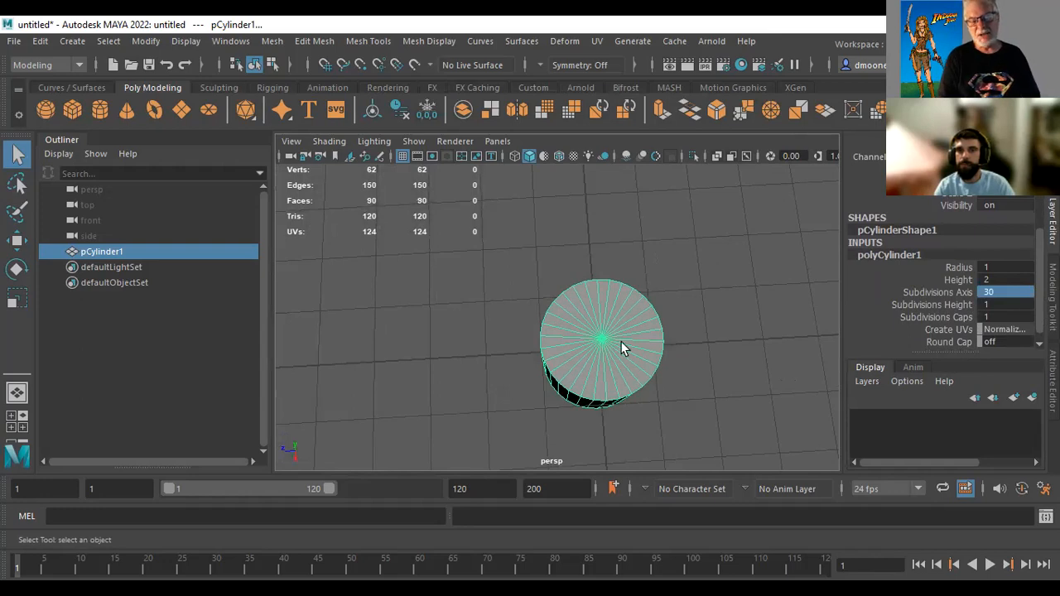
{"action": "left_click", "coordinate": [960, 318]}
{"action": "middle_click_drag", "start_coordinate": [817, 342], "coordinate": [831, 316]}
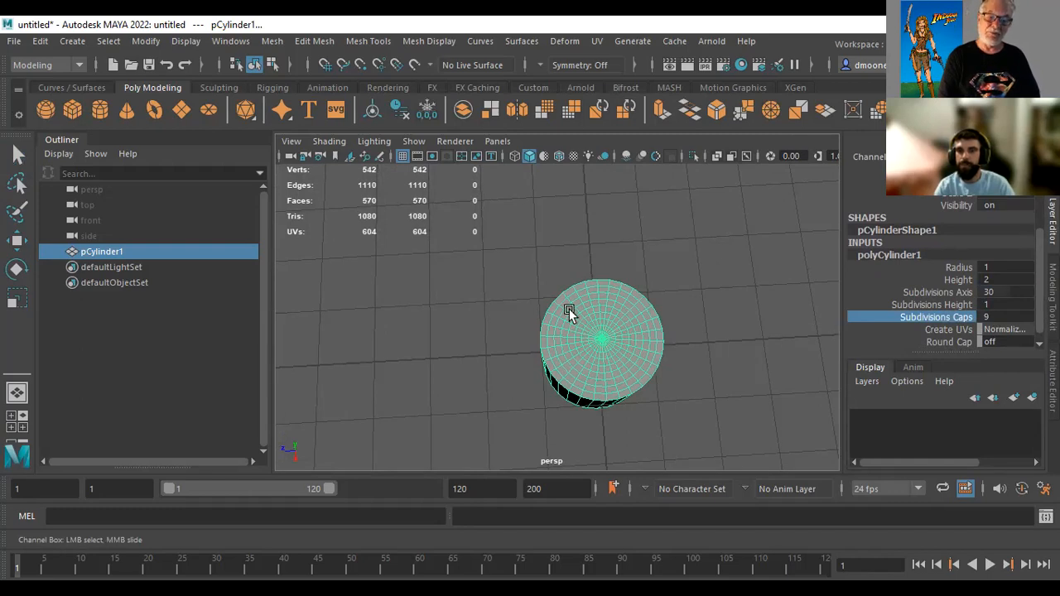
{"action": "middle_click_drag", "start_coordinate": [823, 339], "coordinate": [723, 334]}
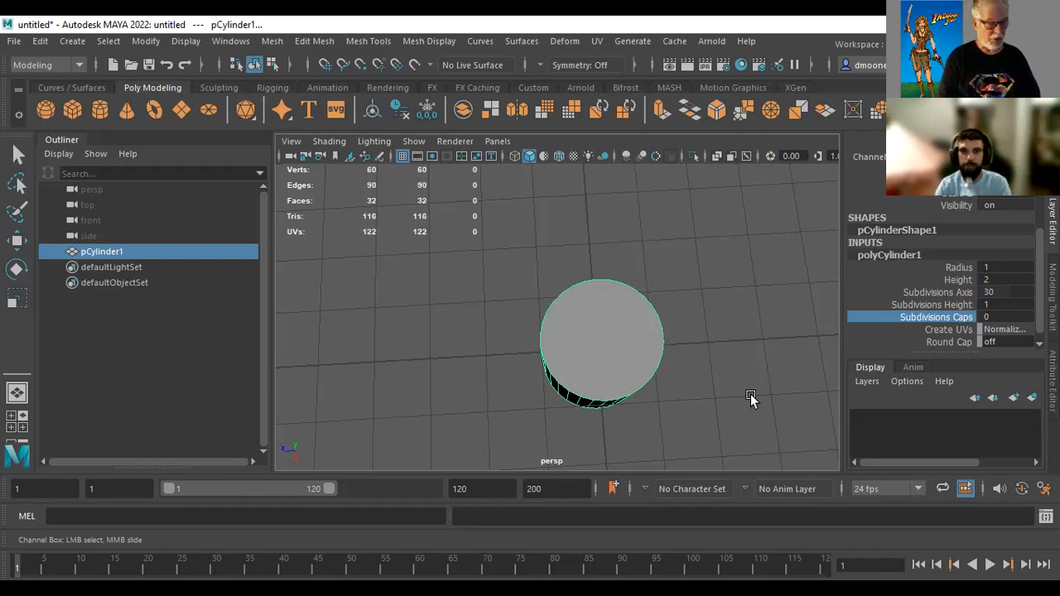
Scale the cylinder down along Y to about 0.15, flattening it into a thin disc
{"action": "left_click_drag", "start_coordinate": [668, 426], "coordinate": [674, 307], "text": "alt"}
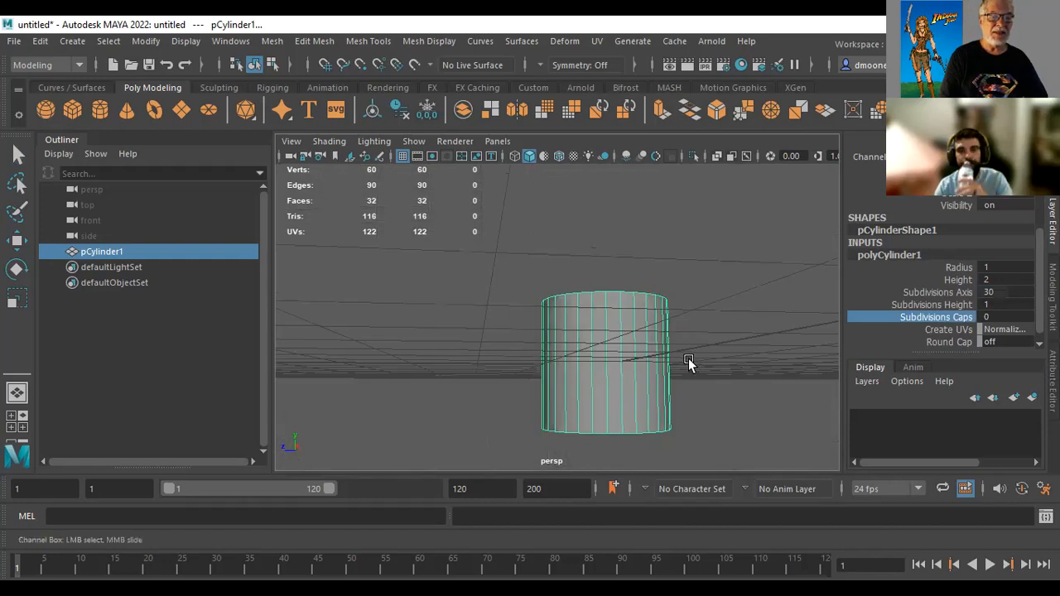
{"action": "key", "text": "r"}
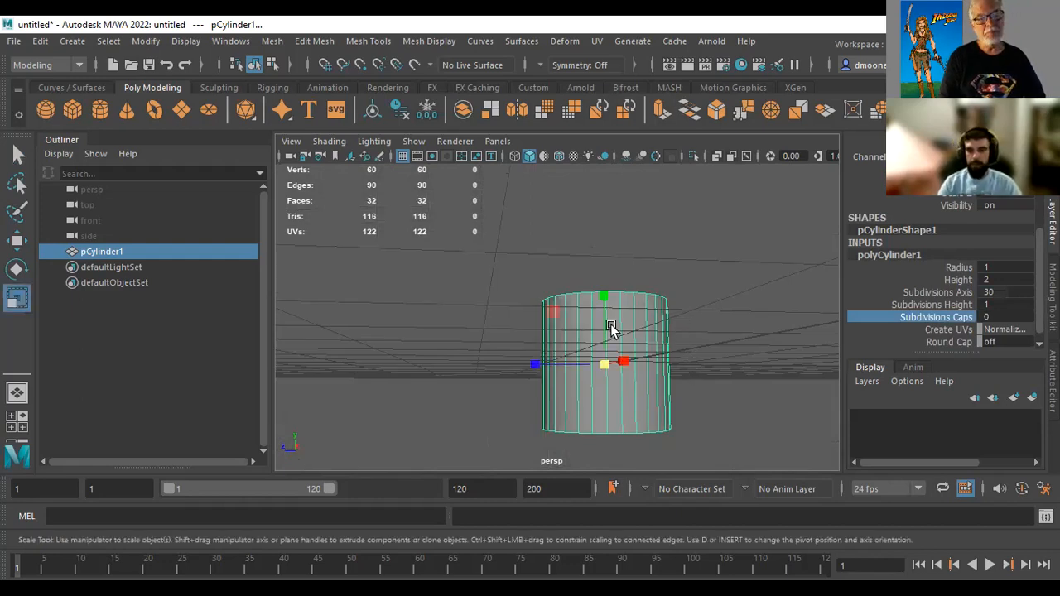
{"action": "left_click_drag", "start_coordinate": [596, 296], "coordinate": [602, 358]}
{"action": "key", "text": "w"}
Extrude the disc's bottom face about 0.41 downward along world Y and scale it uniformly to about 1.18
{"action": "middle_click_drag", "start_coordinate": [811, 367], "coordinate": [793, 309], "text": "alt"}
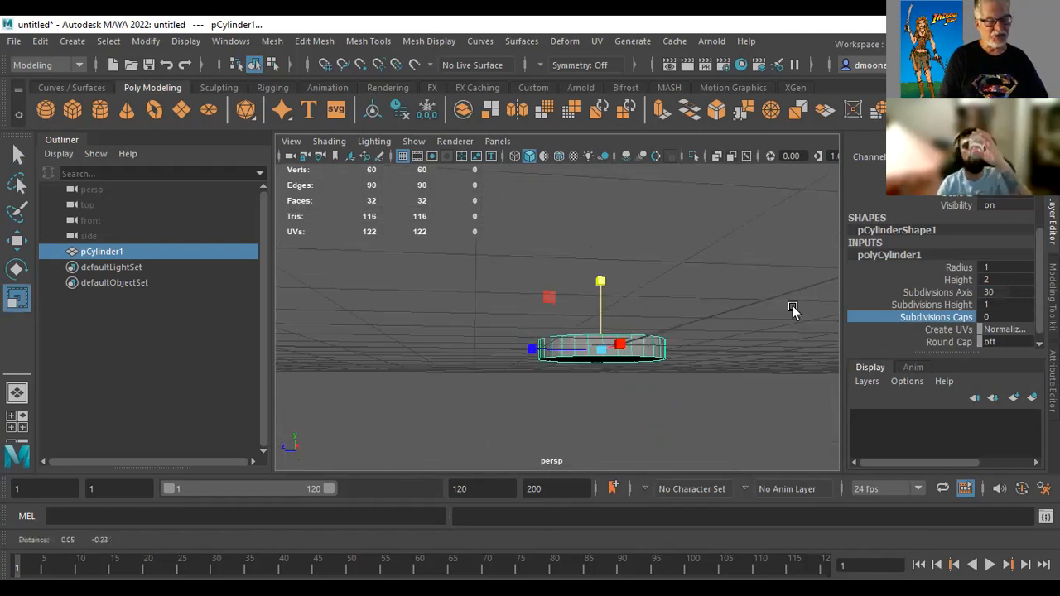
{"action": "left_click_drag", "start_coordinate": [793, 309], "coordinate": [773, 281], "text": "alt"}
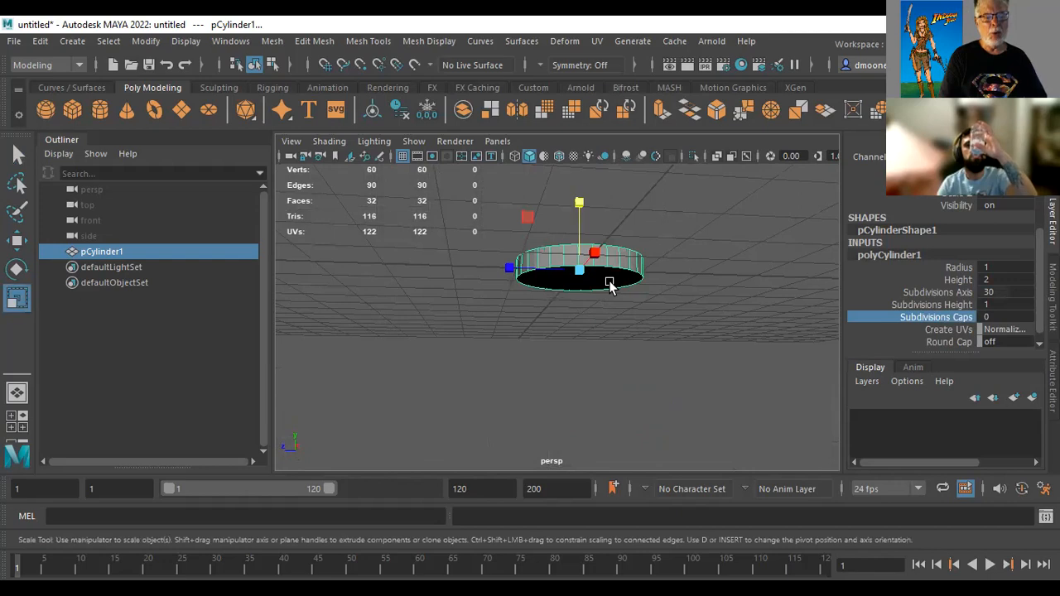
{"action": "right_click_drag", "start_coordinate": [610, 168], "coordinate": [608, 206]}
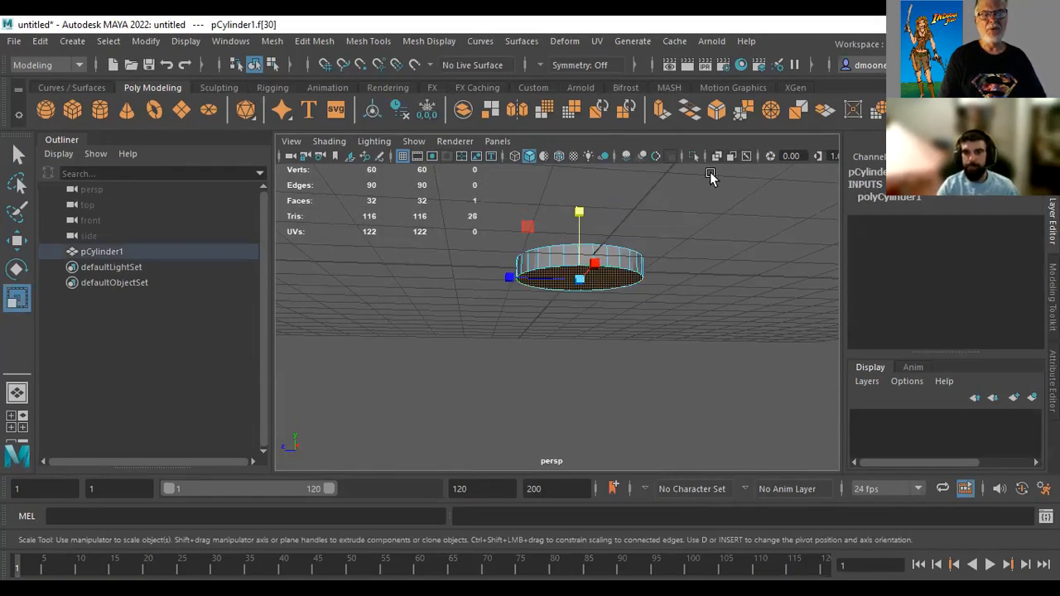
{"action": "left_click", "coordinate": [660, 111]}
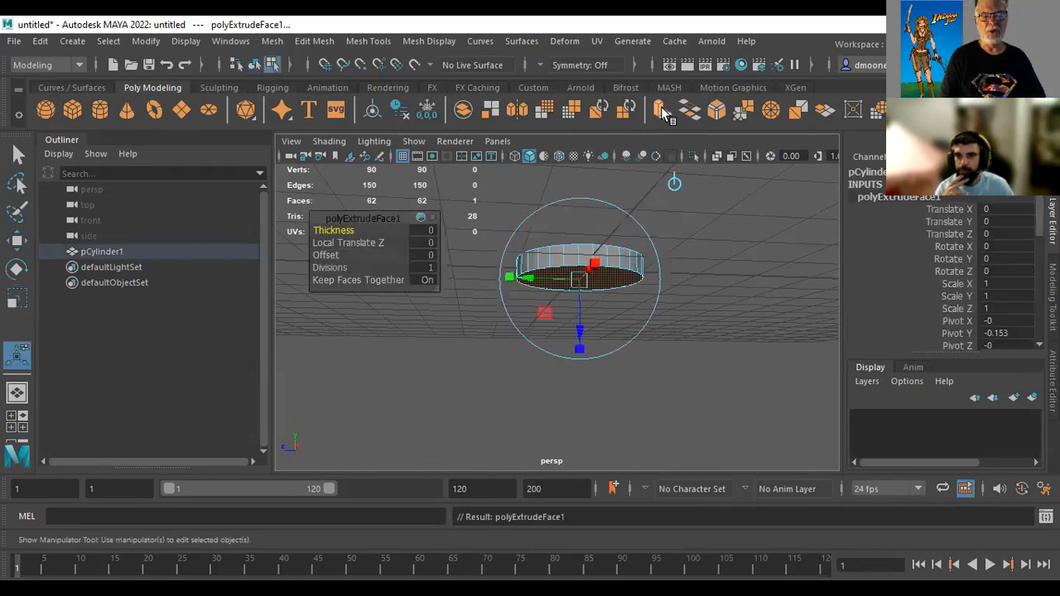
{"action": "left_click", "coordinate": [673, 185]}
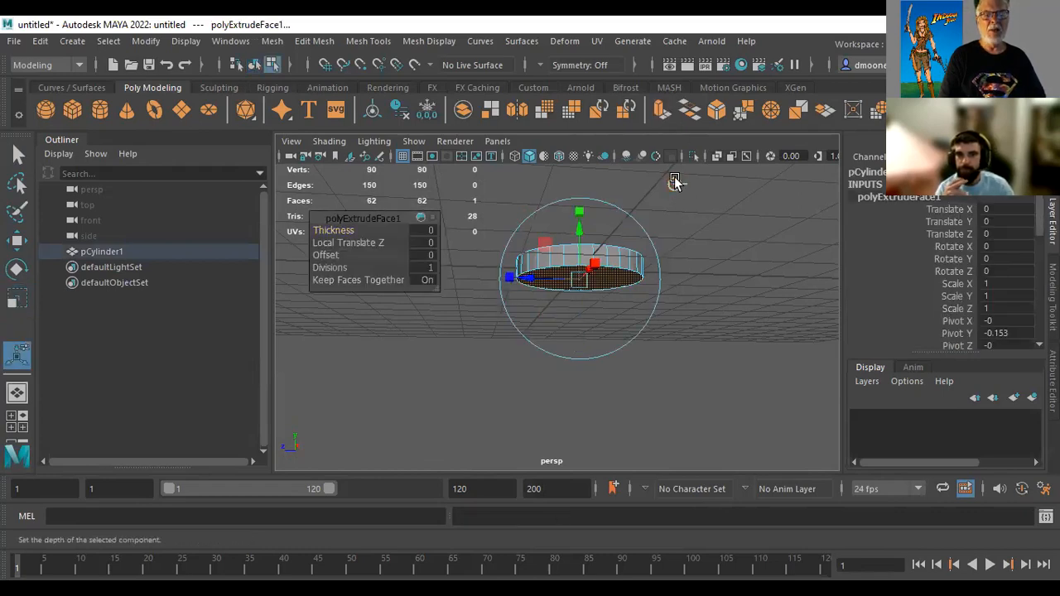
{"action": "left_click_drag", "start_coordinate": [578, 234], "coordinate": [582, 256]}
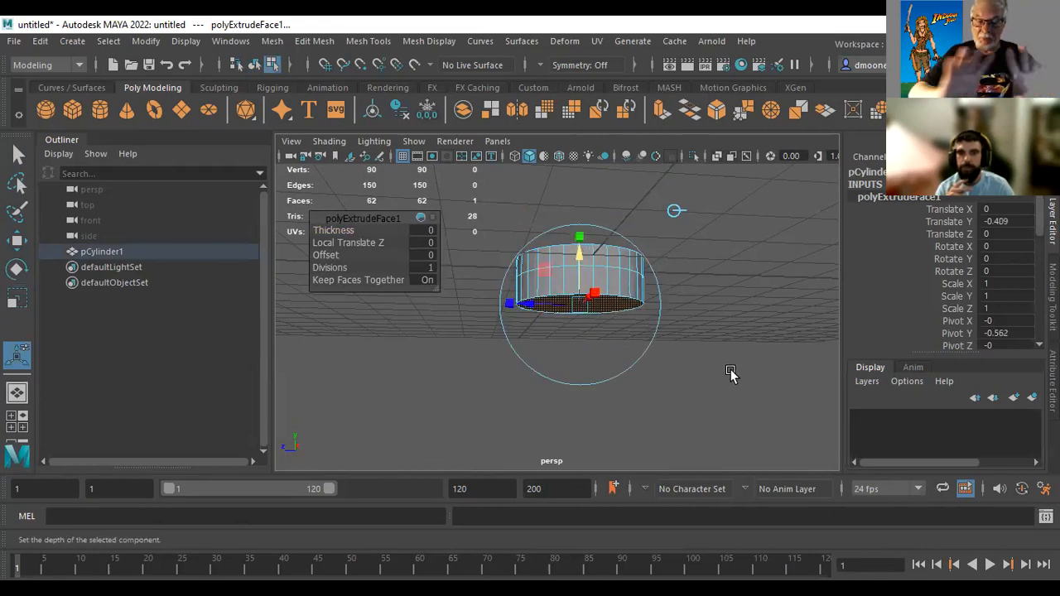
{"action": "left_click", "coordinate": [578, 235]}
{"action": "left_click_drag", "start_coordinate": [577, 306], "coordinate": [607, 326]}
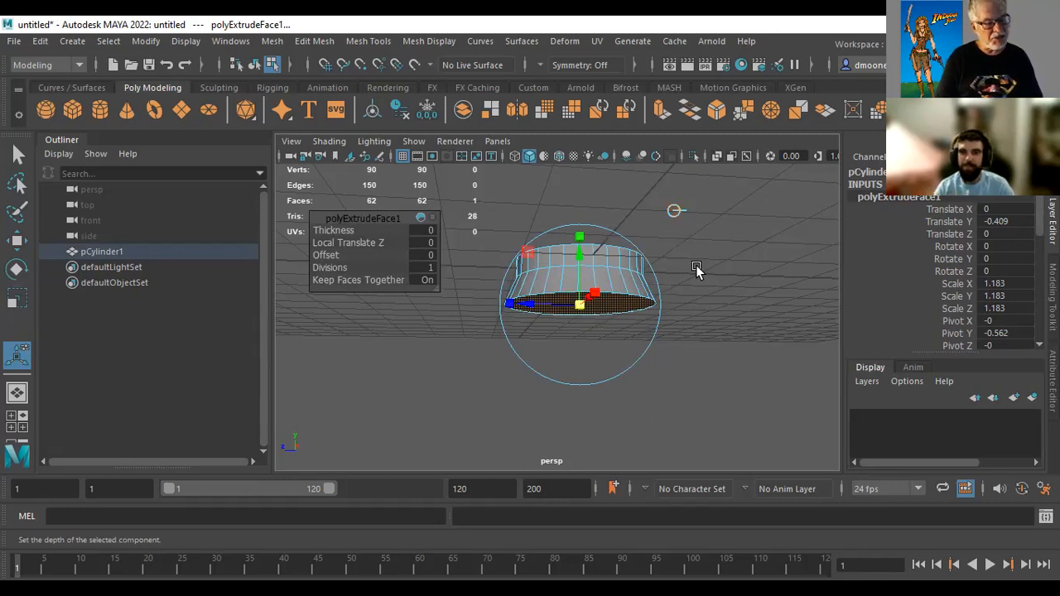
Extrude the bottom face again about 0.4 downward along world Y and scale it uniformly to about 1.15
{"action": "key", "text": "ctrl+e"}
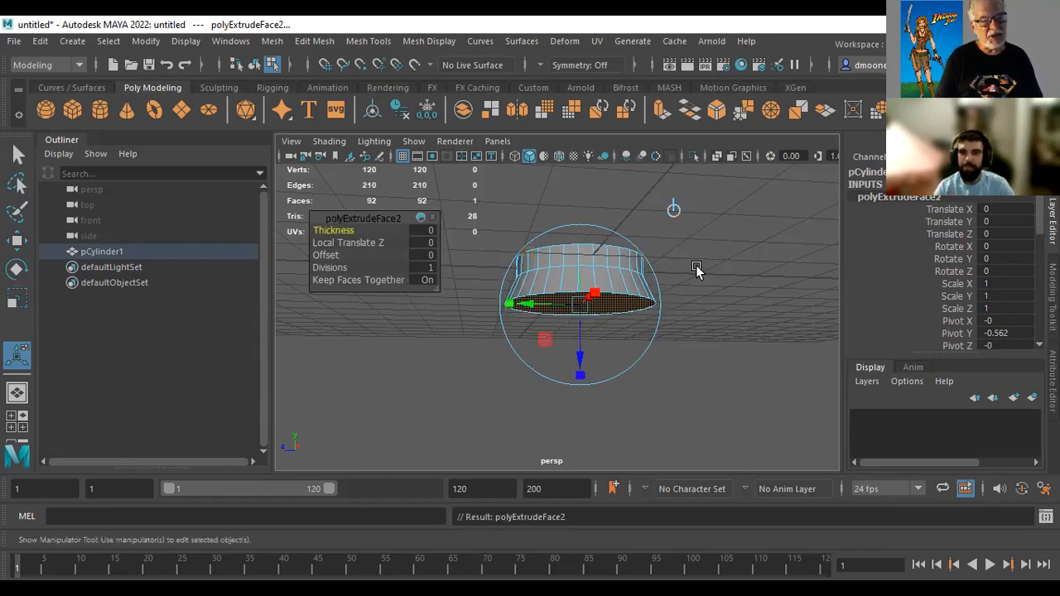
{"action": "left_click", "coordinate": [675, 210]}
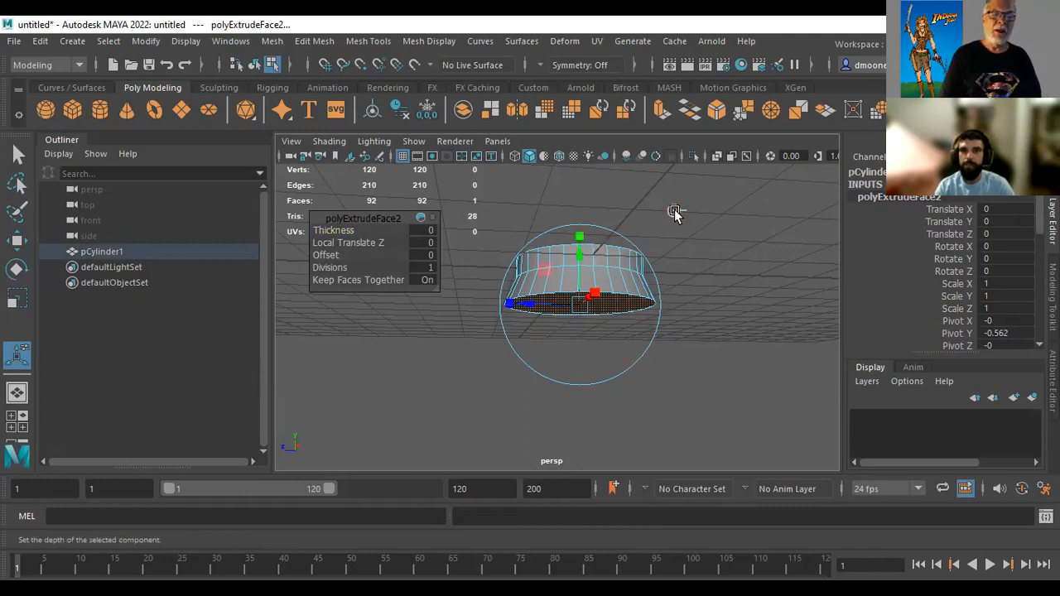
{"action": "left_click_drag", "start_coordinate": [577, 259], "coordinate": [577, 284]}
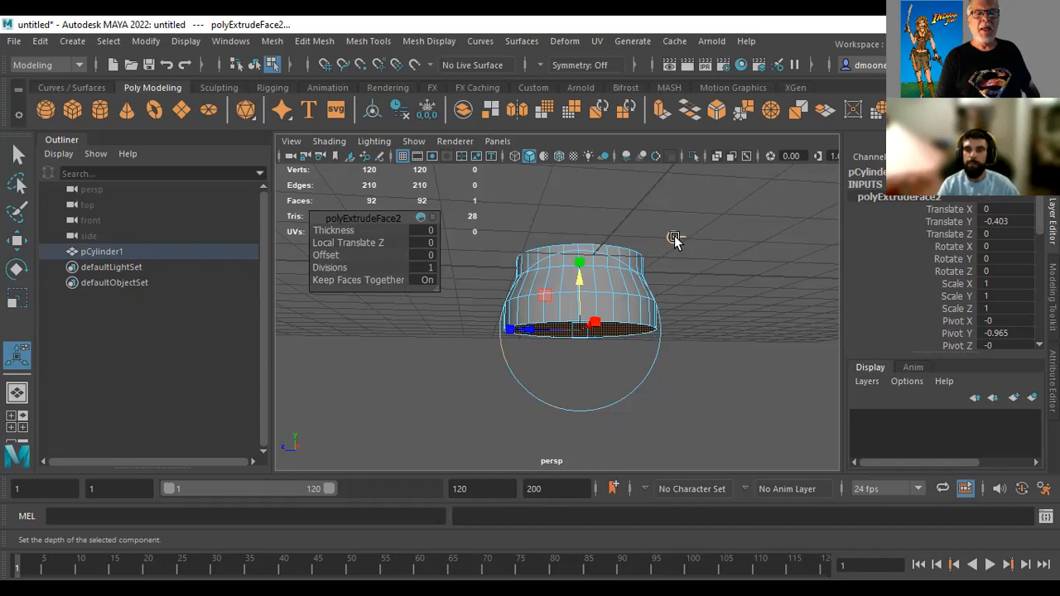
{"action": "left_click", "coordinate": [594, 322]}
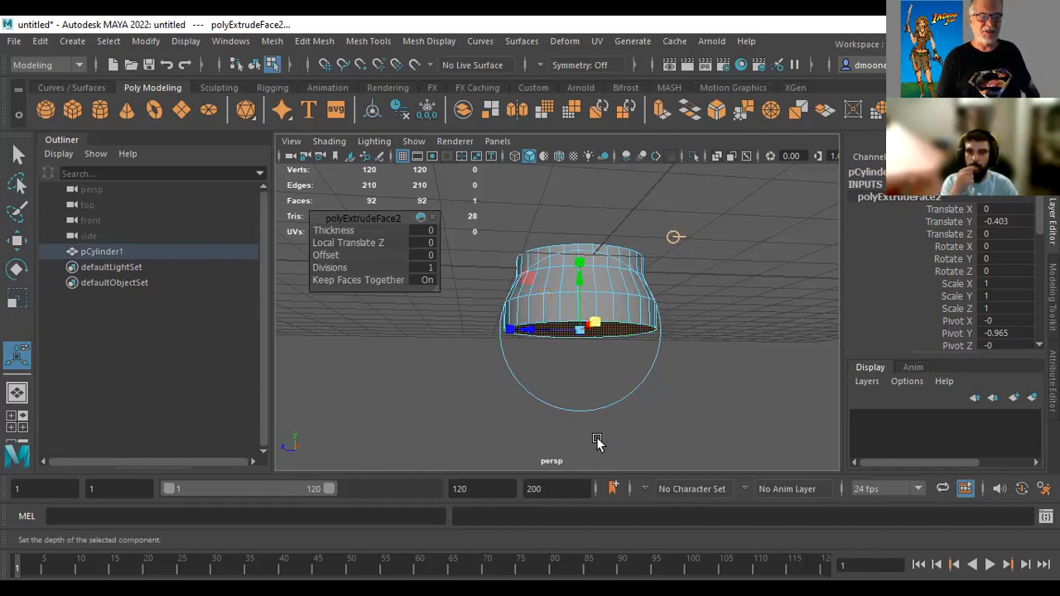
{"action": "left_click_drag", "start_coordinate": [577, 329], "coordinate": [583, 331]}
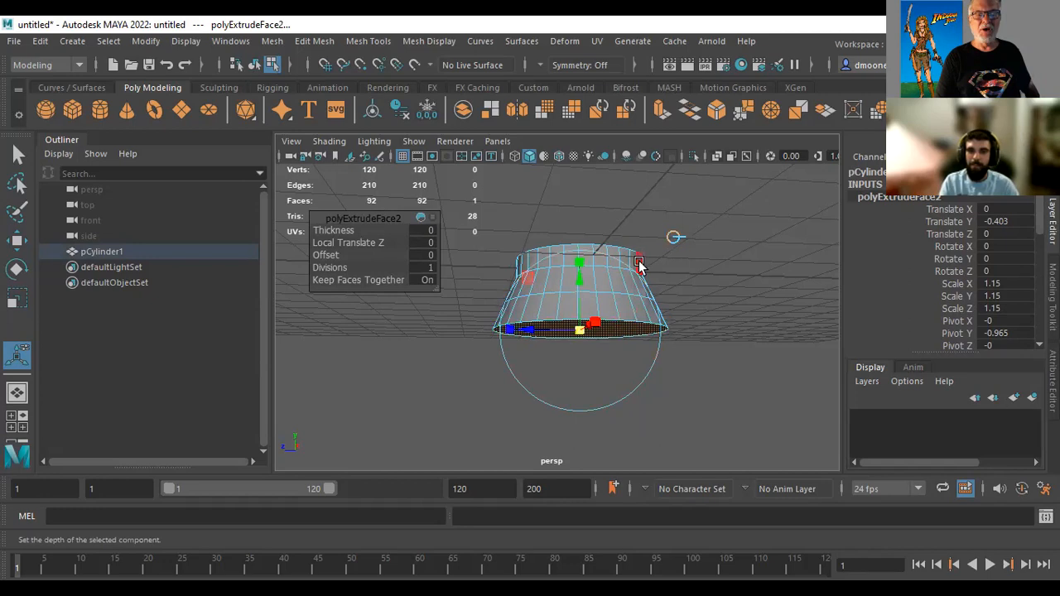
Add a third extrusion to the bottom face, widening it slightly and moving it about 0.52 downward
{"action": "key", "text": "ctrl+e"}
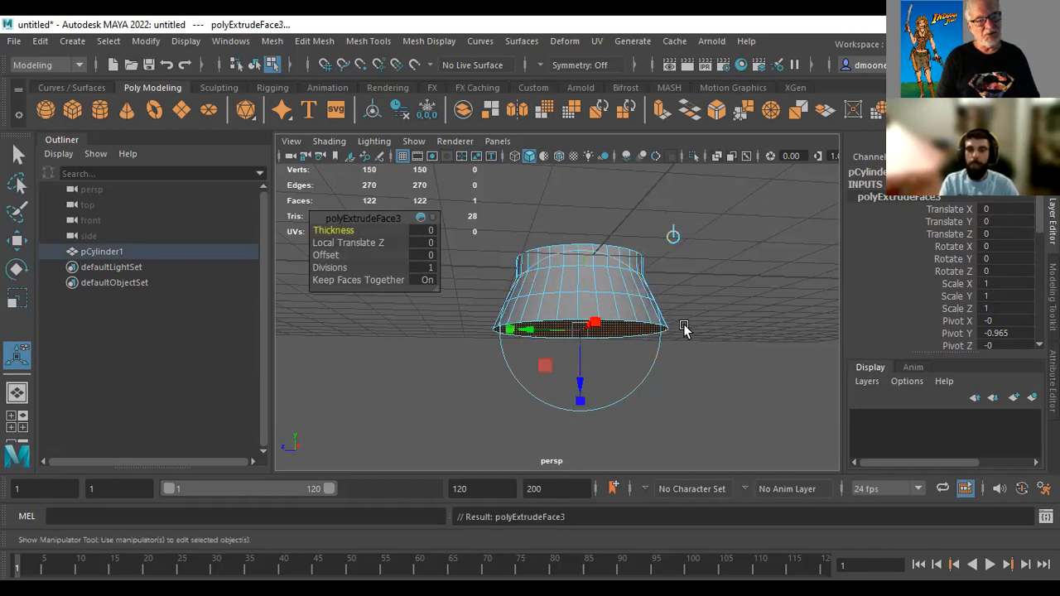
{"action": "left_click", "coordinate": [595, 321]}
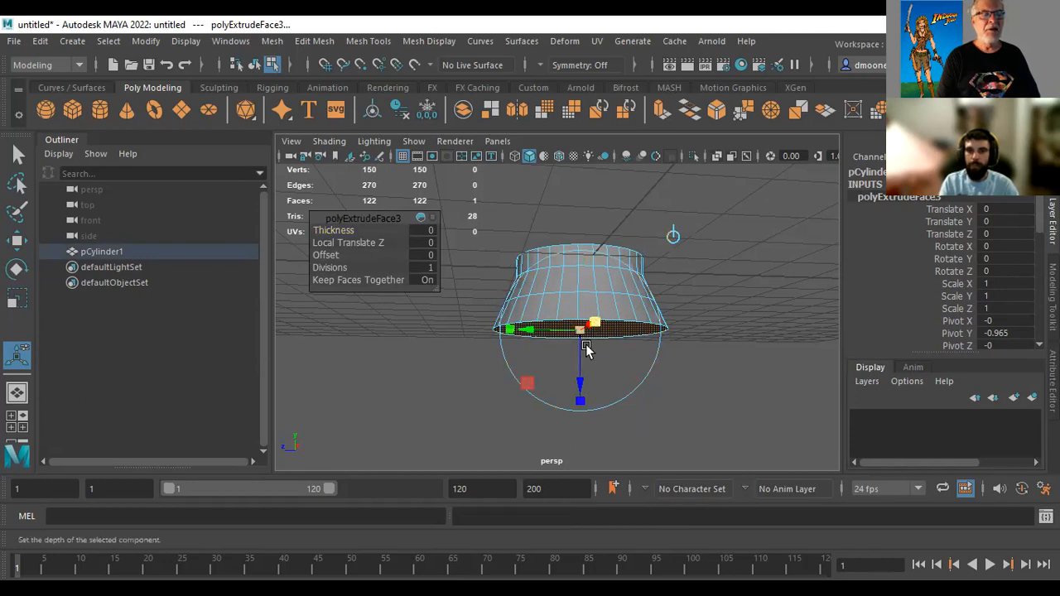
{"action": "left_click_drag", "start_coordinate": [580, 331], "coordinate": [586, 334]}
{"action": "mouse_move", "coordinate": [587, 399]}
{"action": "left_mouse_down"}
{"action": "mouse_move", "coordinate": [587, 424]}
{"action": "mouse_move", "coordinate": [591, 384]}
{"action": "left_mouse_up"}
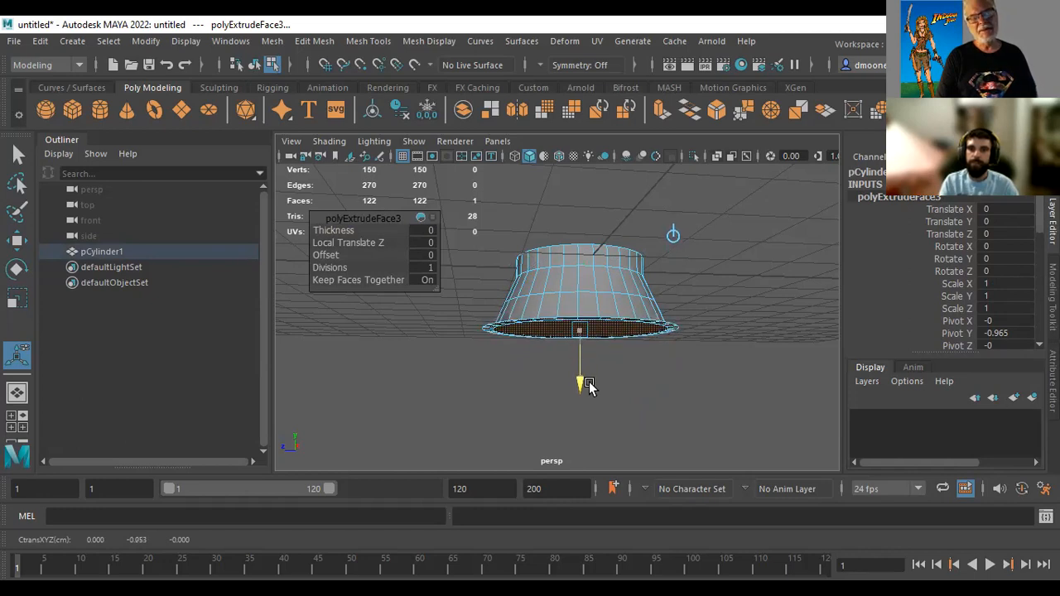
{"action": "left_click_drag", "start_coordinate": [589, 385], "coordinate": [622, 433]}
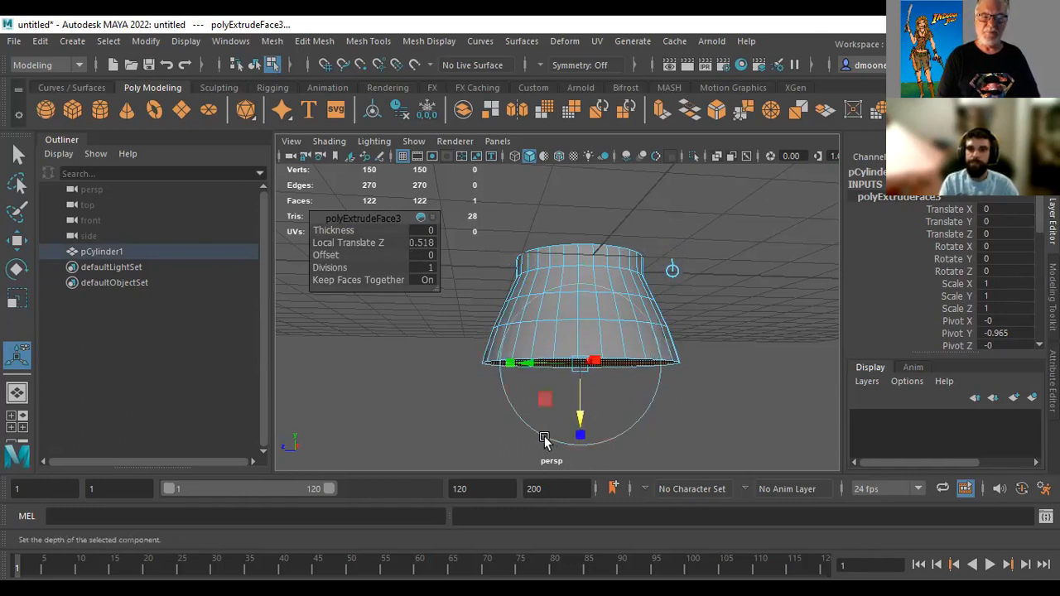
{"action": "left_click_drag", "start_coordinate": [580, 365], "coordinate": [579, 379]}
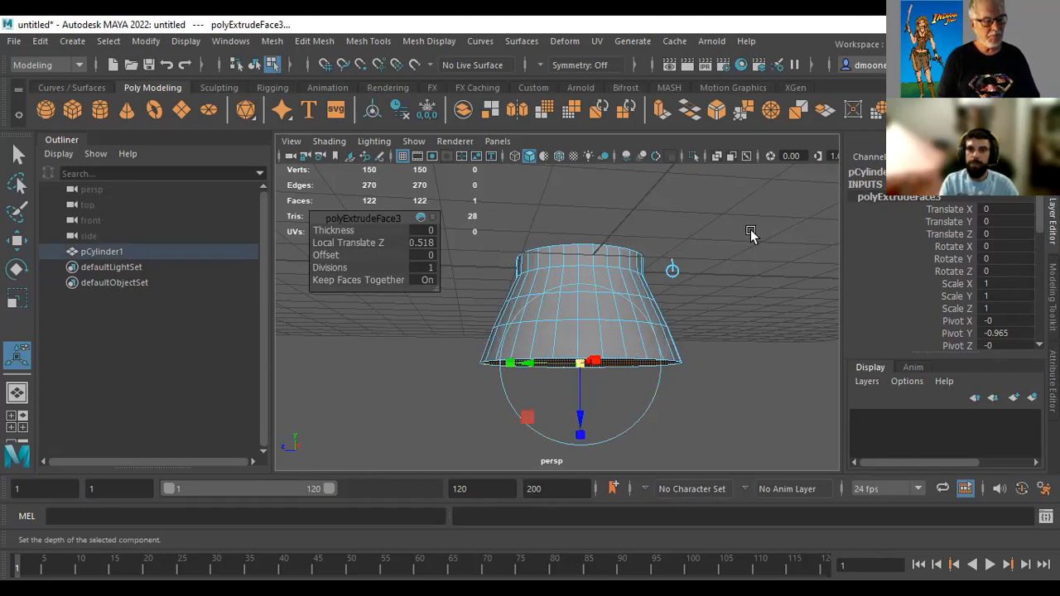
Add a fourth extrusion to the bottom face, moving it 0.72 downward along world Y and scaling it uniformly to about 1.13
{"action": "key", "text": "ctrl+e"}
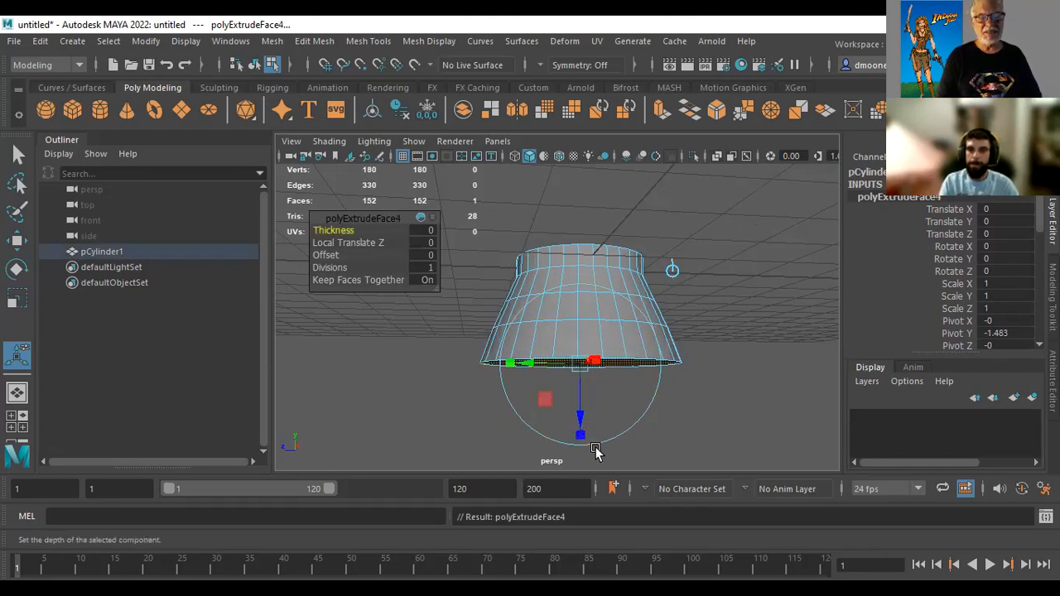
{"action": "left_click", "coordinate": [672, 270]}
{"action": "left_click_drag", "start_coordinate": [581, 308], "coordinate": [582, 365]}
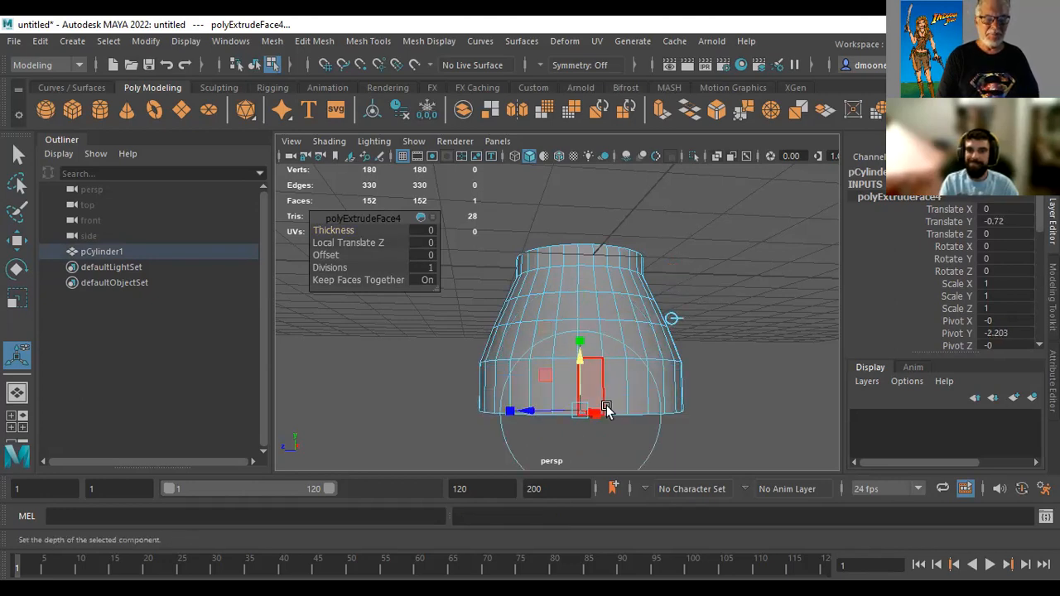
{"action": "left_click_drag", "start_coordinate": [584, 418], "coordinate": [585, 418]}
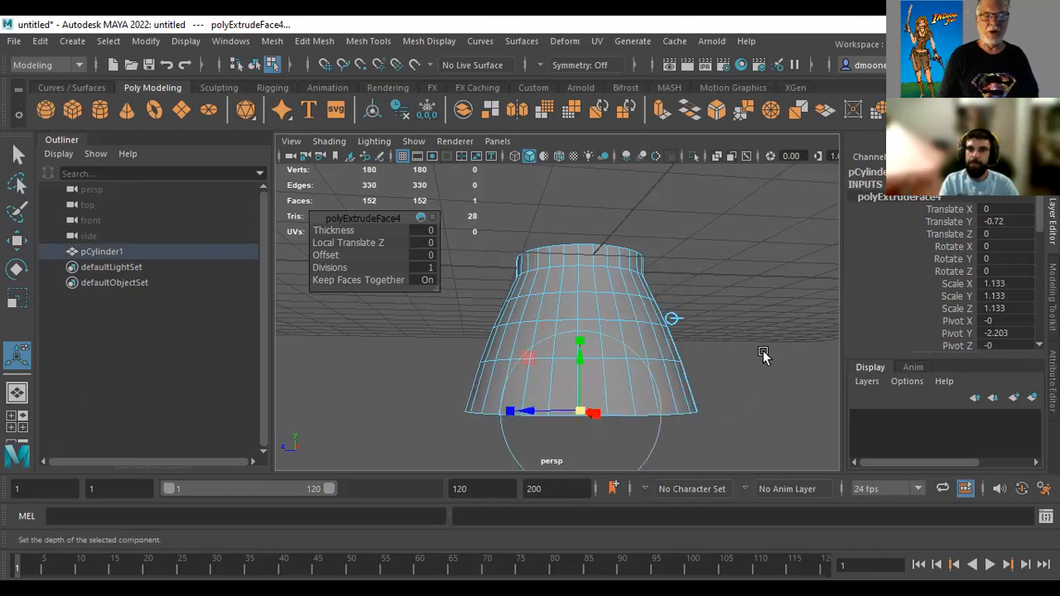
Extrude the bottom face a fifth time, moving it about 0.66 downward along world Y and scaling it to about 1.05
{"action": "key", "text": "r"}
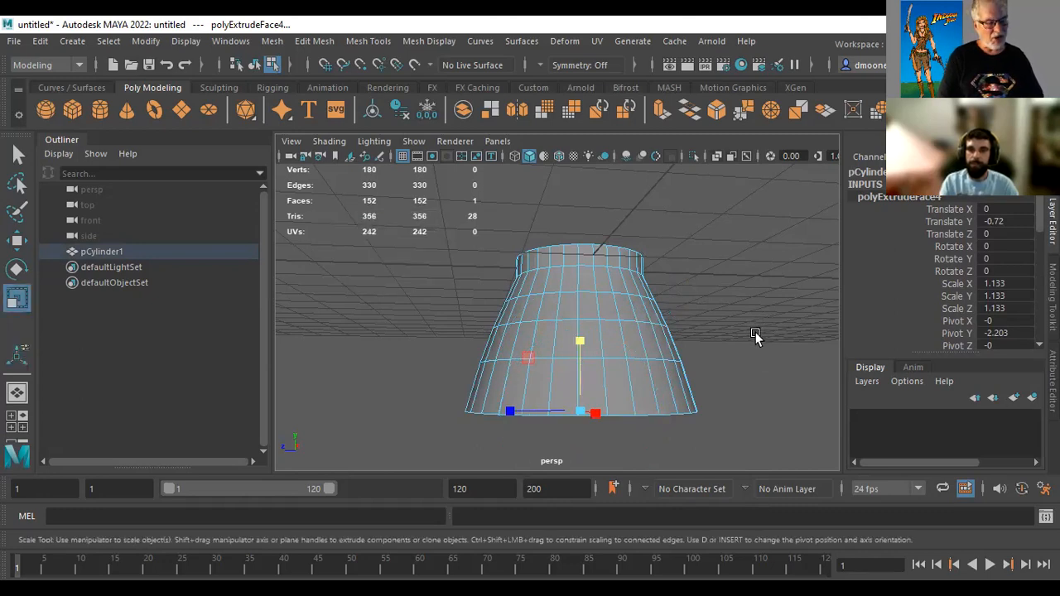
{"action": "left_click", "coordinate": [662, 110]}
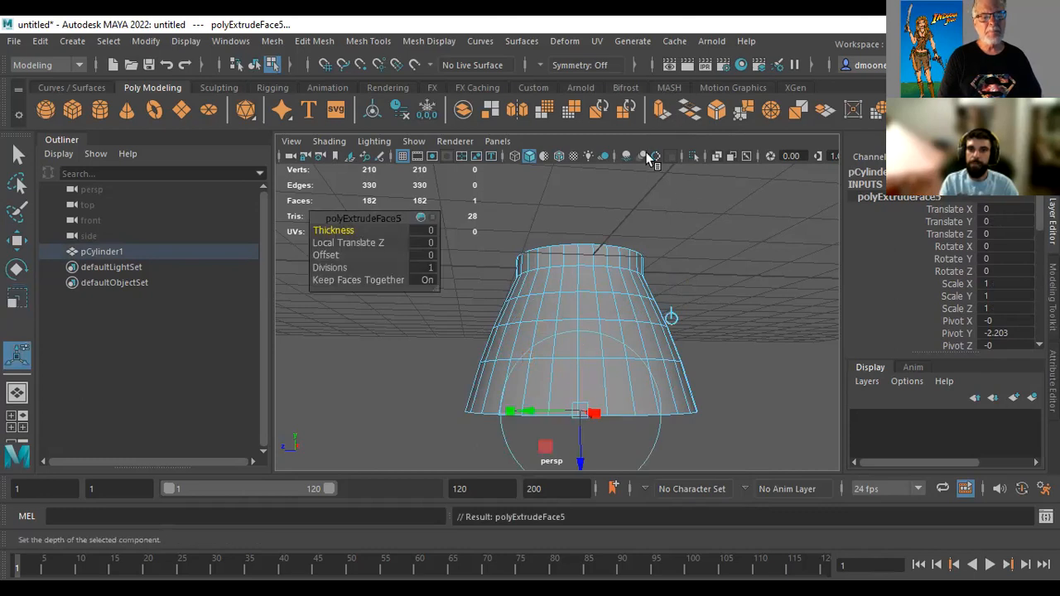
{"action": "left_click_drag", "start_coordinate": [585, 356], "coordinate": [583, 399]}
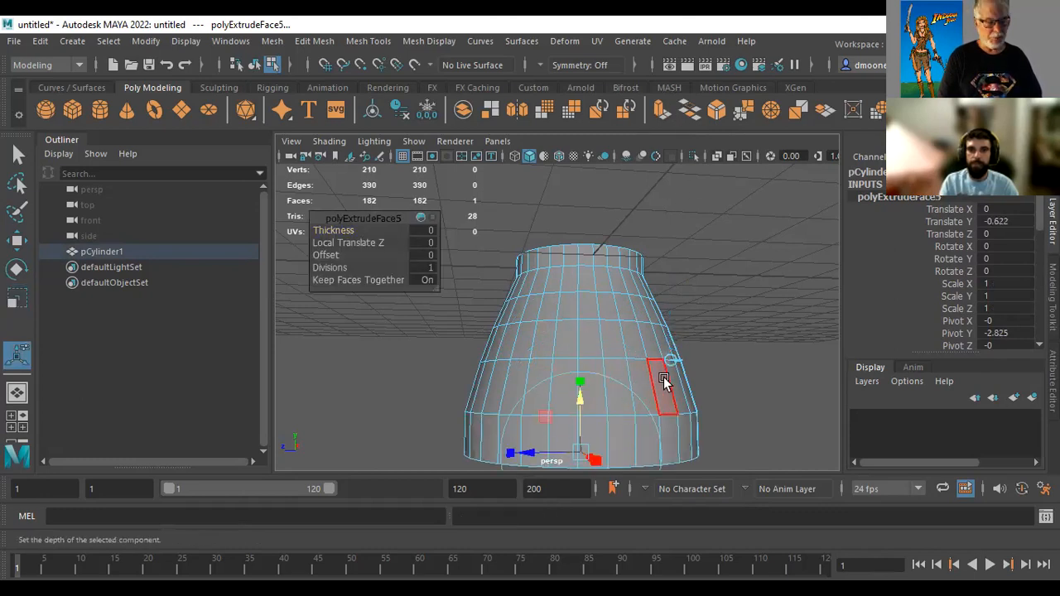
{"action": "right_click_drag", "start_coordinate": [691, 350], "coordinate": [627, 240], "text": "alt"}
{"action": "mouse_move", "coordinate": [571, 331]}
{"action": "left_mouse_down"}
{"action": "mouse_move", "coordinate": [574, 377]}
{"action": "mouse_move", "coordinate": [575, 341]}
{"action": "left_mouse_up"}
{"action": "left_click_drag", "start_coordinate": [580, 395], "coordinate": [568, 397]}
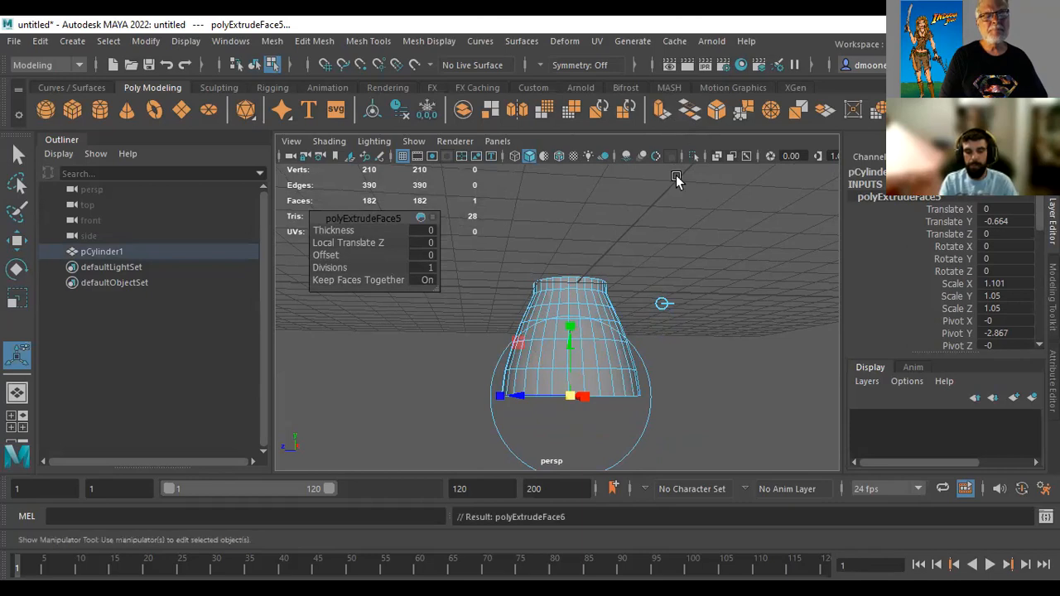
Extrude the bottom face again, moving it about 0.98 straight downward along world Y
{"action": "key", "text": "ctrl+e"}
{"action": "left_click", "coordinate": [666, 301]}
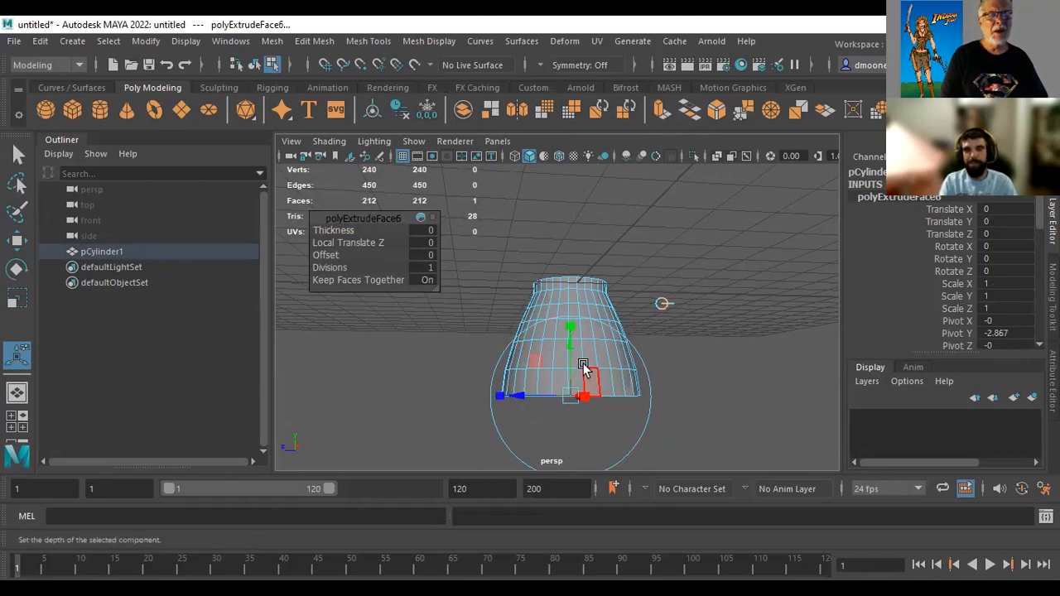
{"action": "left_click_drag", "start_coordinate": [572, 347], "coordinate": [575, 372]}
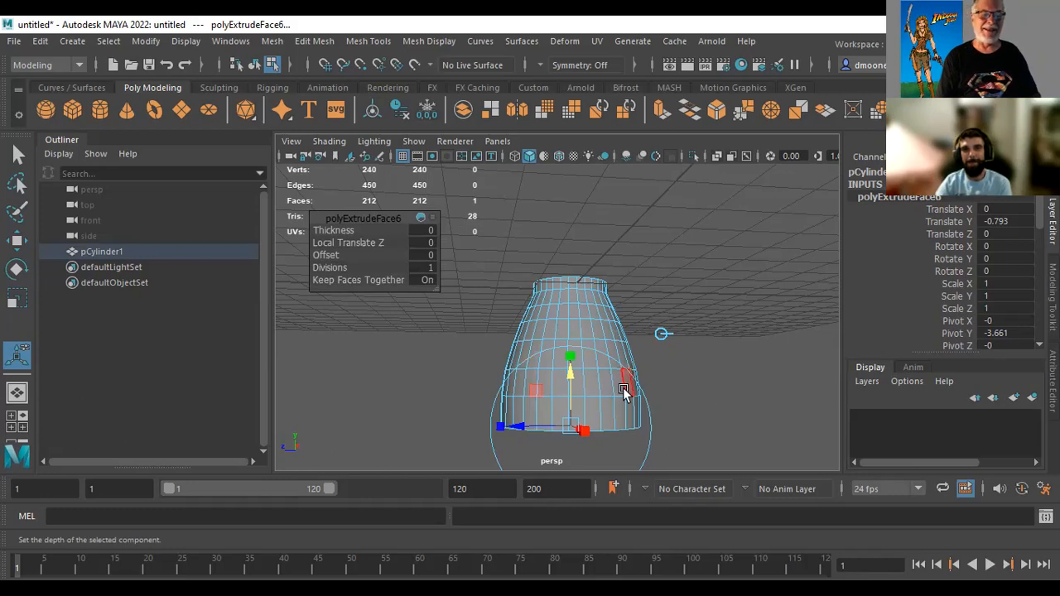
{"action": "left_click_drag", "start_coordinate": [574, 375], "coordinate": [577, 378]}
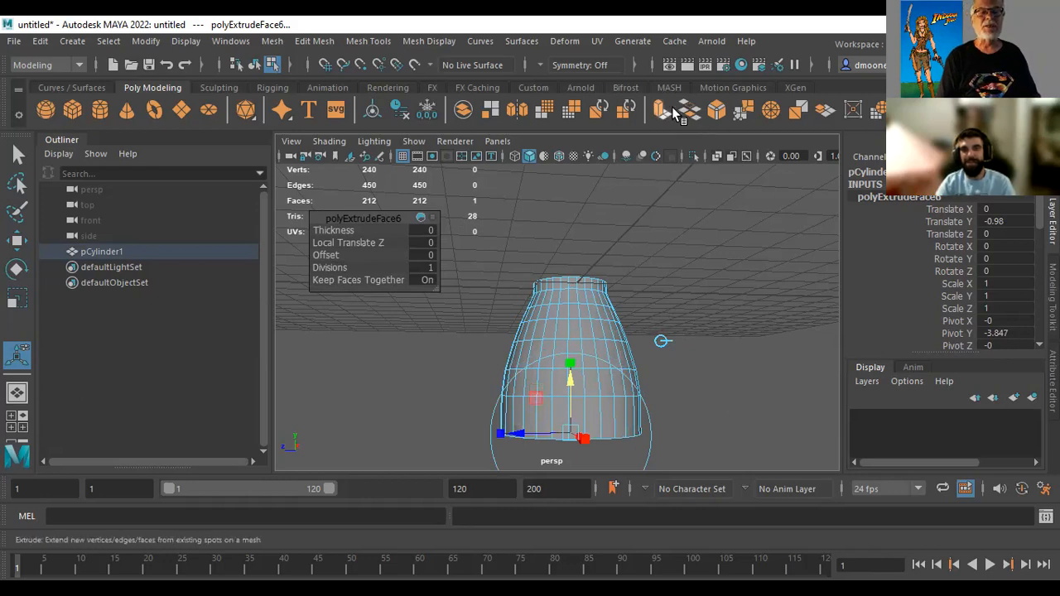
Extrude the bottom face about 0.78 downward along world Y and taper it uniformly to about 0.95
{"action": "key", "text": "ctrl+e"}
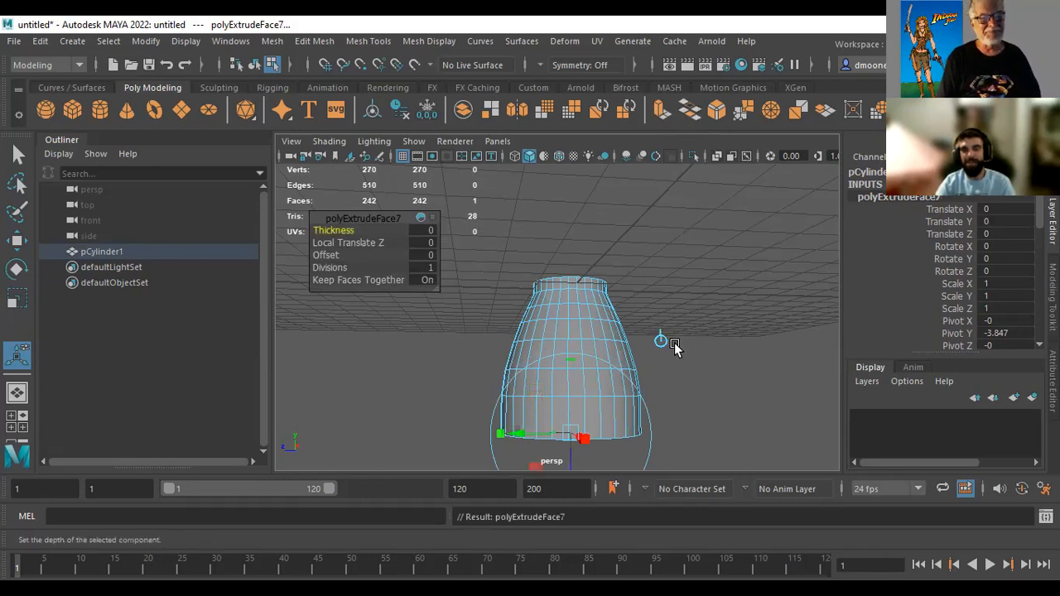
{"action": "middle_click_drag", "start_coordinate": [705, 350], "coordinate": [701, 249], "text": "alt"}
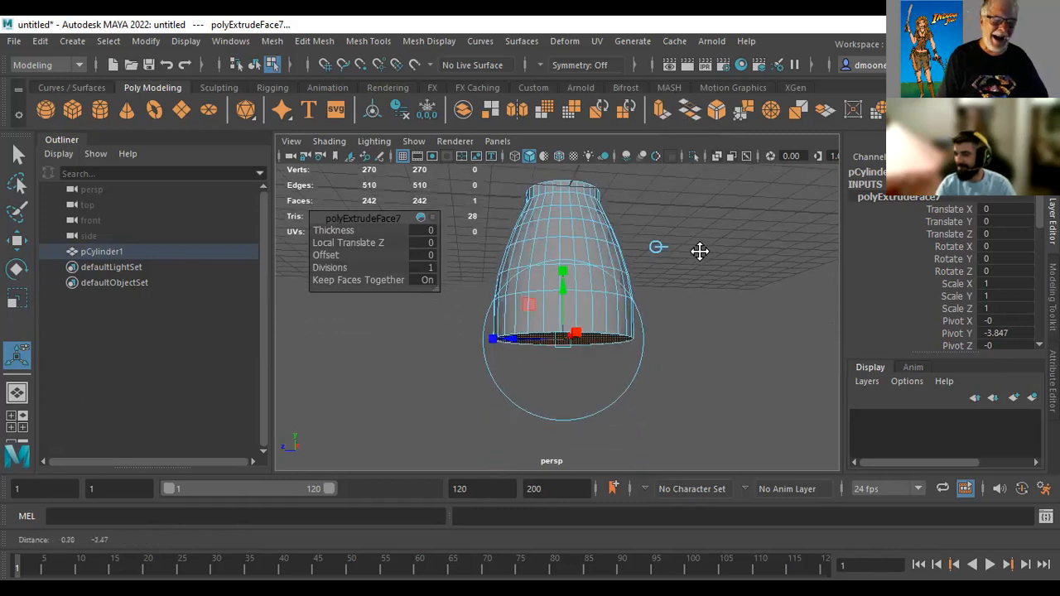
{"action": "left_click_drag", "start_coordinate": [563, 289], "coordinate": [570, 324]}
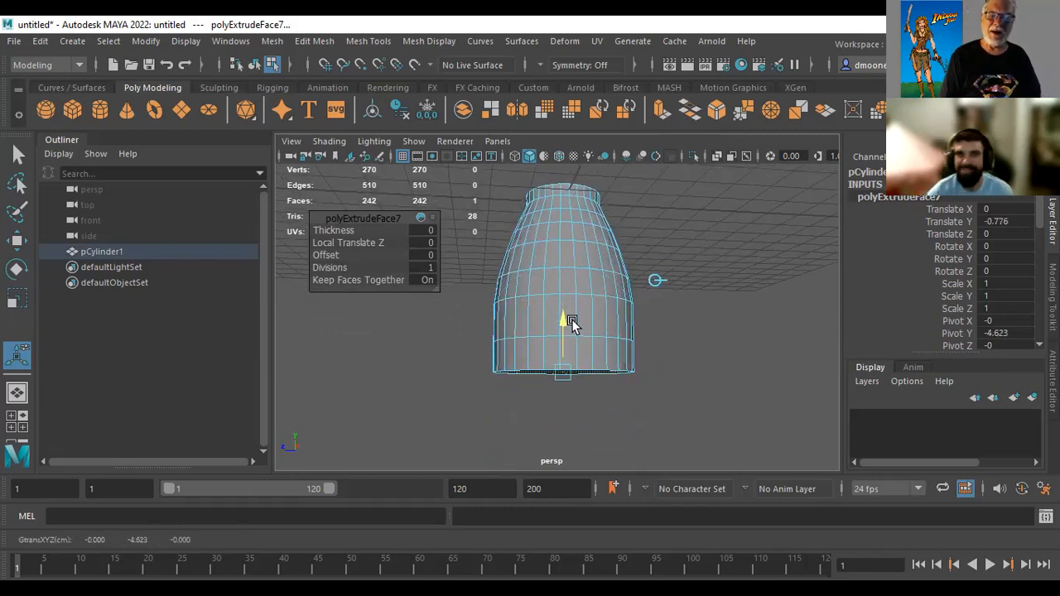
{"action": "left_click", "coordinate": [563, 373]}
{"action": "left_click_drag", "start_coordinate": [563, 373], "coordinate": [561, 374]}
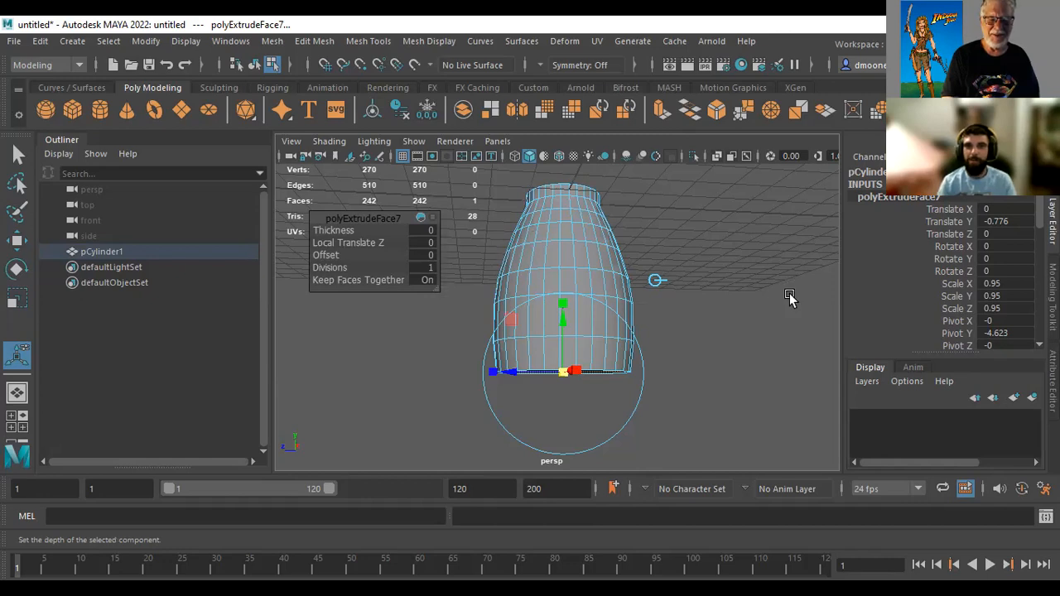
Extrude the bottom face, scale it inward uniformly to about 0.87 and lower it about 0.09 to form a rim
{"action": "middle_click_drag", "start_coordinate": [762, 298], "coordinate": [749, 246], "text": "alt"}
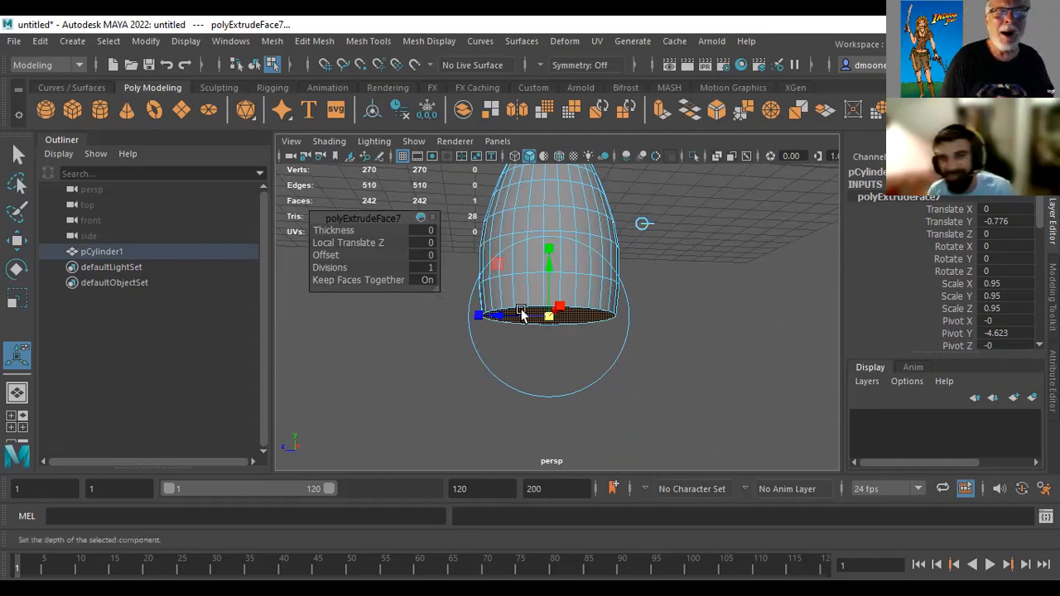
{"action": "middle_click_drag", "start_coordinate": [731, 268], "coordinate": [751, 300], "text": "alt"}
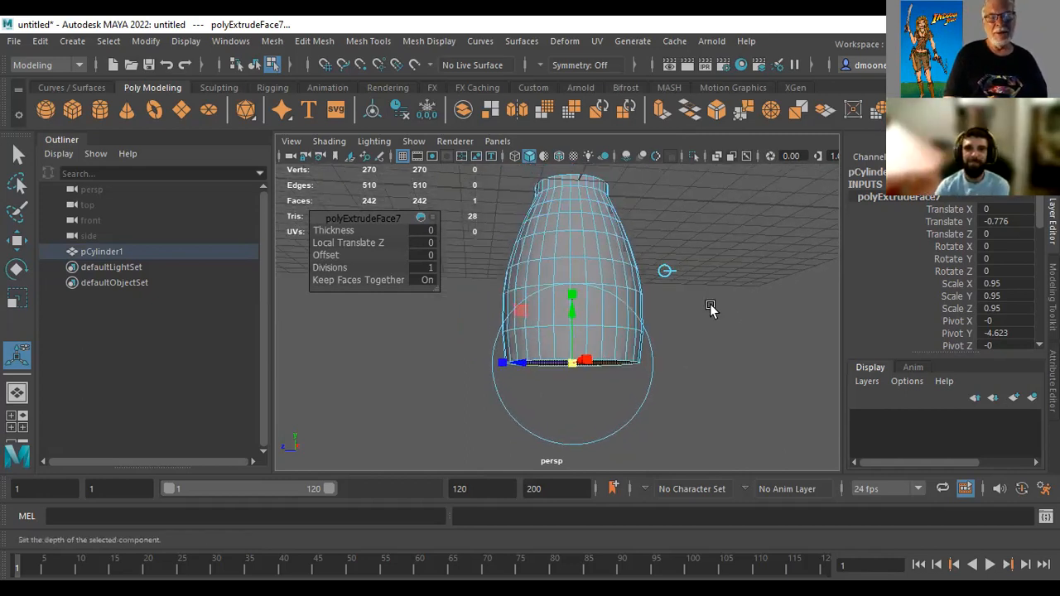
{"action": "left_click", "coordinate": [667, 114]}
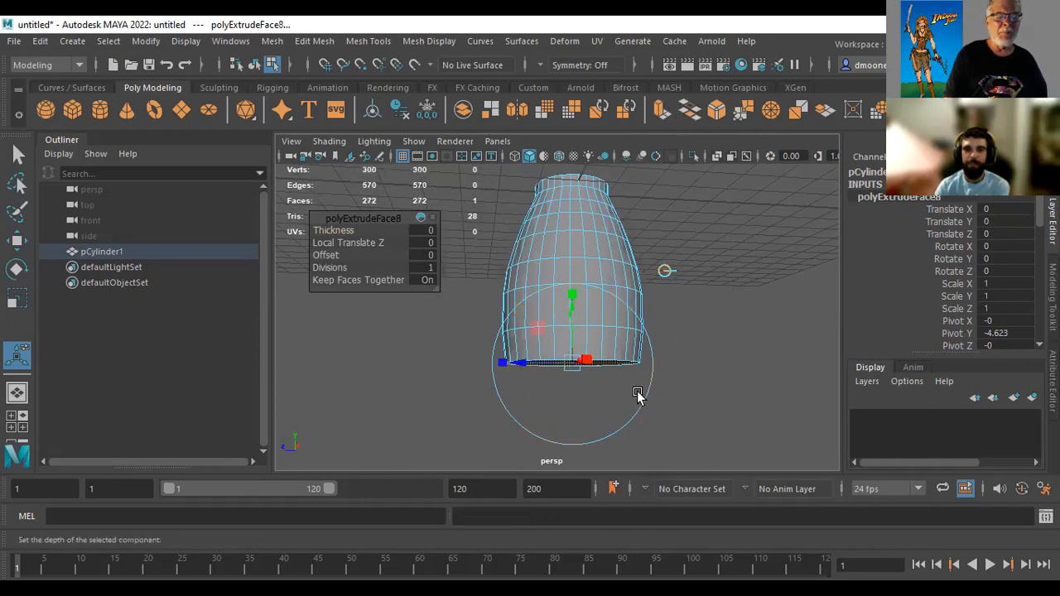
{"action": "left_click", "coordinate": [574, 365]}
{"action": "left_click_drag", "start_coordinate": [574, 370], "coordinate": [569, 367]}
{"action": "left_click_drag", "start_coordinate": [643, 403], "coordinate": [693, 332]}
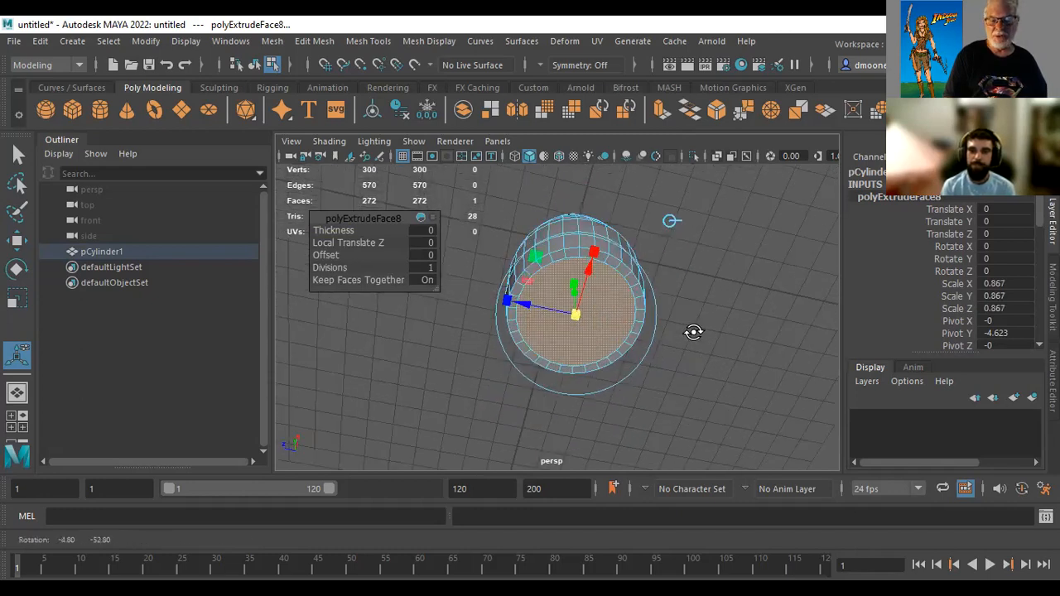
{"action": "mouse_move", "coordinate": [704, 379]}
{"action": "left_mouse_down", "text": "alt"}
{"action": "mouse_move", "coordinate": [704, 397]}
{"action": "mouse_move", "coordinate": [704, 385]}
{"action": "left_mouse_up", "text": "alt"}
{"action": "left_click_drag", "start_coordinate": [559, 331], "coordinate": [573, 297]}
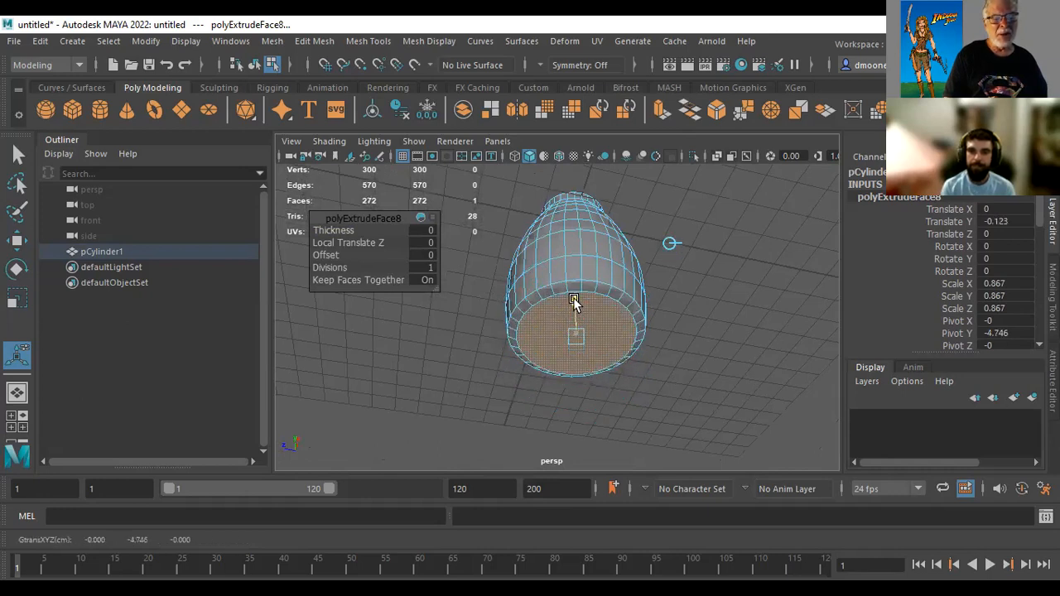
{"action": "left_click_drag", "start_coordinate": [576, 301], "coordinate": [577, 301]}
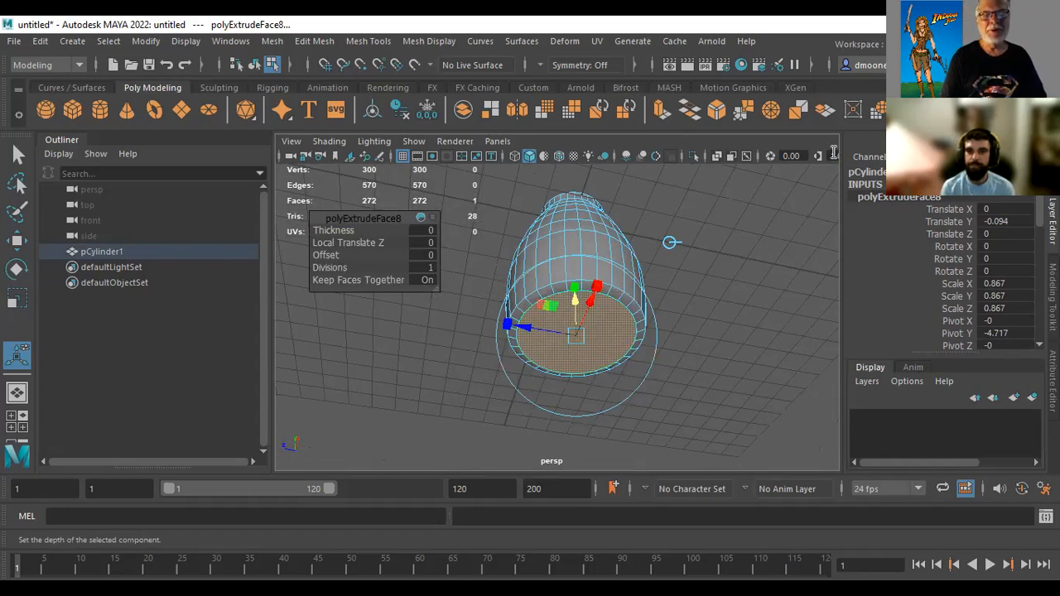
Extrude the inset bottom face about 1.04 upward into the body and, in wireframe display, widen it uniformly to about 1.07
{"action": "left_click", "coordinate": [660, 112]}
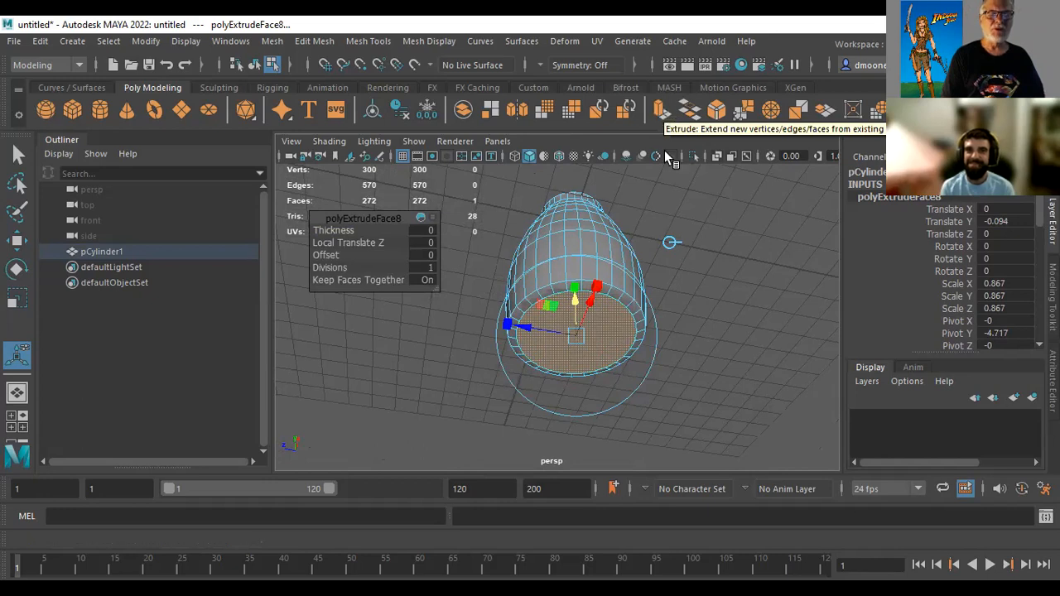
{"action": "left_click", "coordinate": [671, 244]}
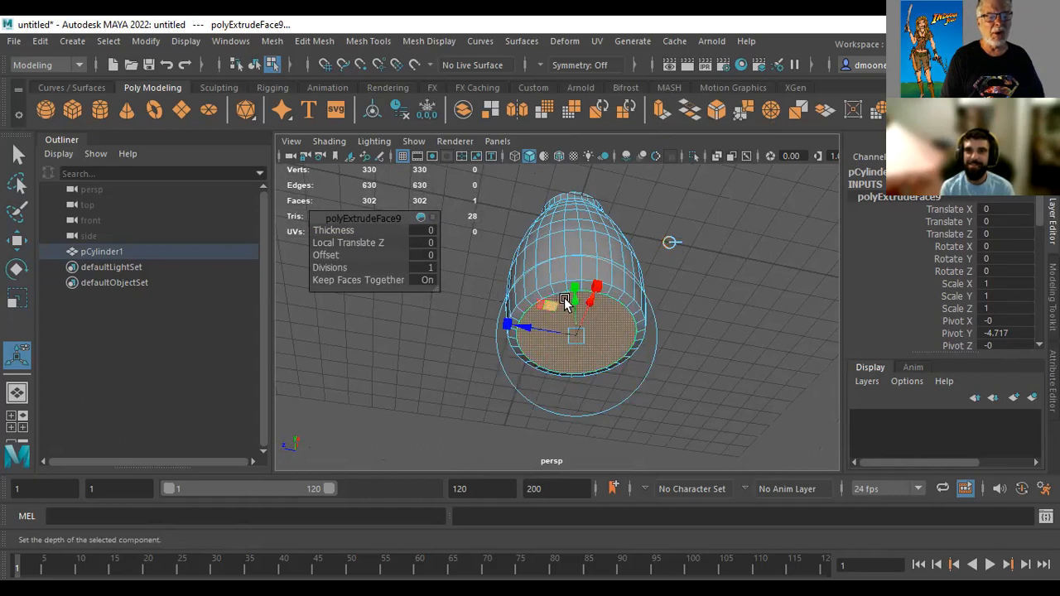
{"action": "left_click_drag", "start_coordinate": [577, 303], "coordinate": [593, 271]}
{"action": "key", "text": "r"}
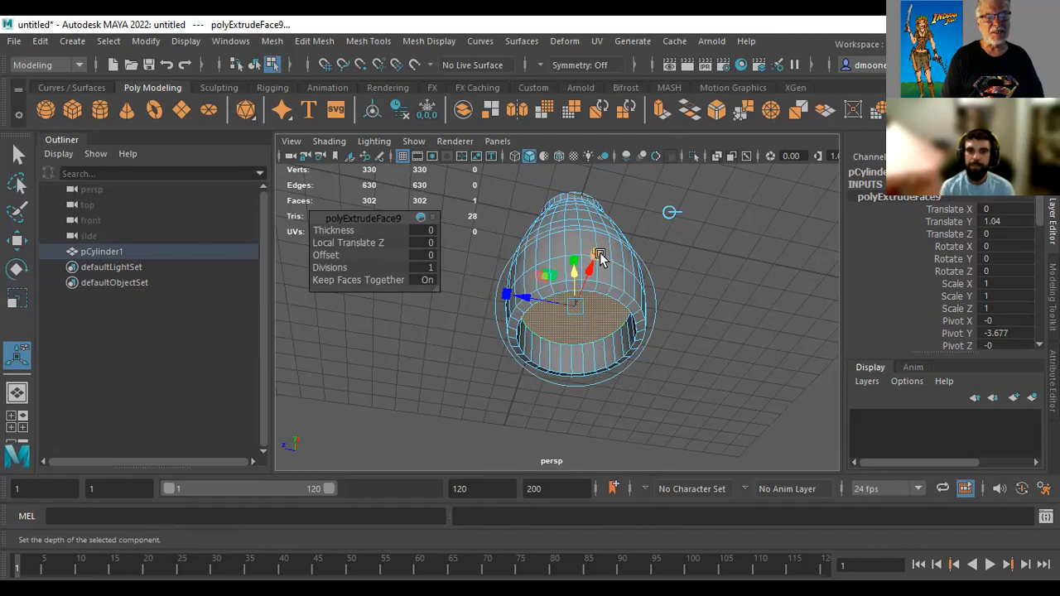
{"action": "mouse_move", "coordinate": [575, 308]}
{"action": "left_mouse_down"}
{"action": "mouse_move", "coordinate": [594, 310]}
{"action": "mouse_move", "coordinate": [580, 311]}
{"action": "left_mouse_up"}
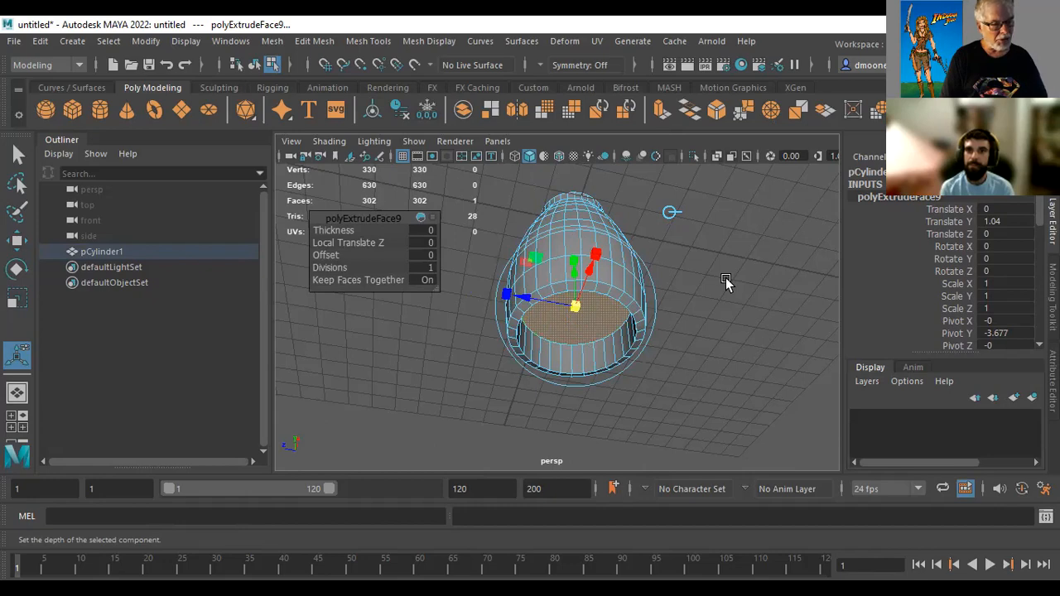
{"action": "key", "text": "4"}
{"action": "left_click_drag", "start_coordinate": [721, 269], "coordinate": [660, 332], "text": "alt"}
{"action": "left_click_drag", "start_coordinate": [560, 343], "coordinate": [562, 343]}
{"action": "right_click_drag", "start_coordinate": [688, 339], "coordinate": [817, 353], "text": "alt"}
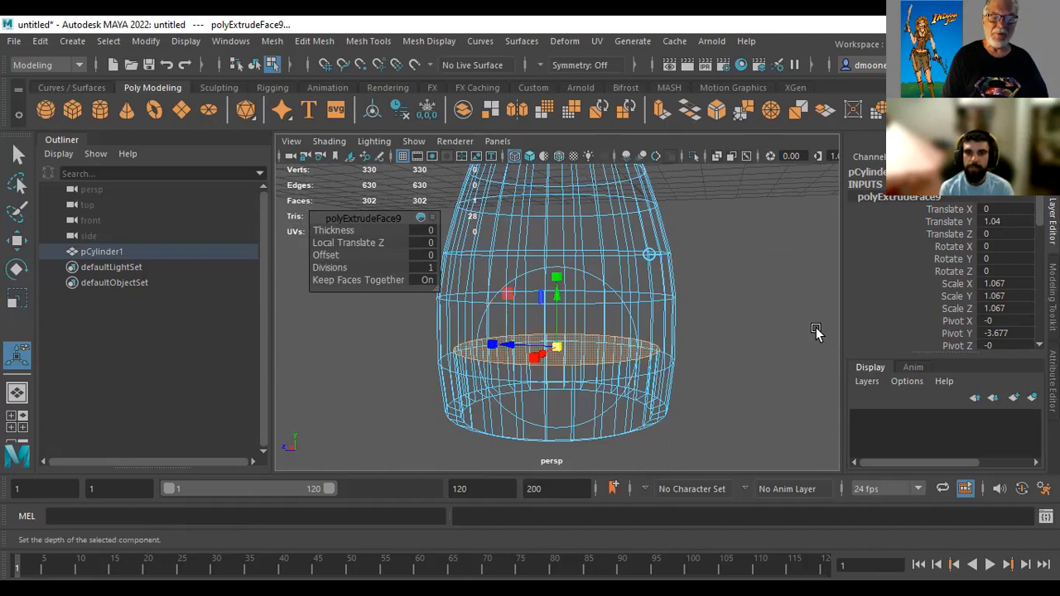
Extrude the interior face about 1.05 further upward along world Y and scale it uniformly to about 0.97
{"action": "left_click", "coordinate": [666, 118]}
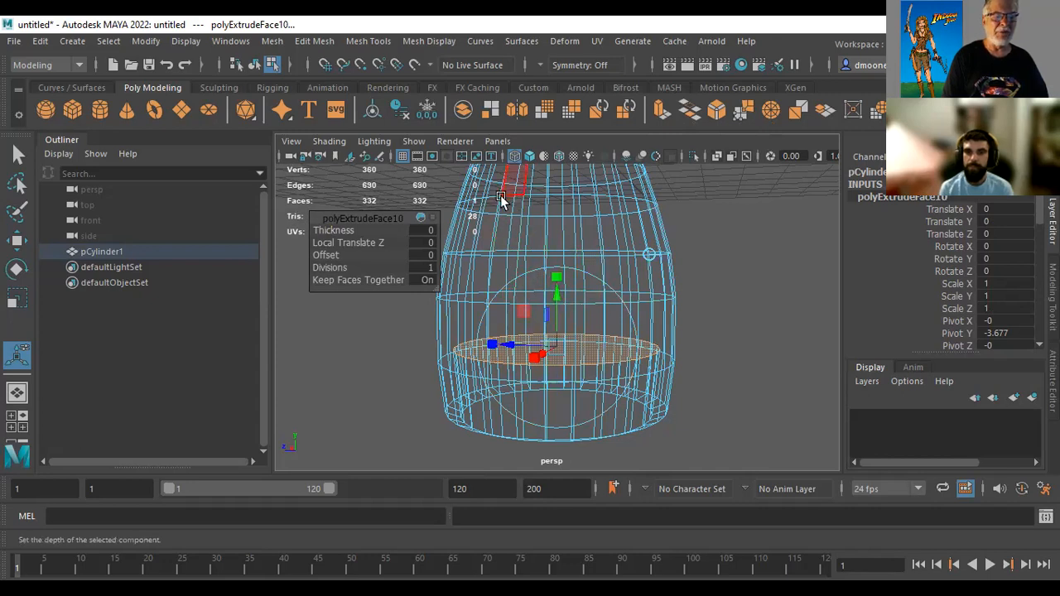
{"action": "left_click_drag", "start_coordinate": [557, 286], "coordinate": [571, 226]}
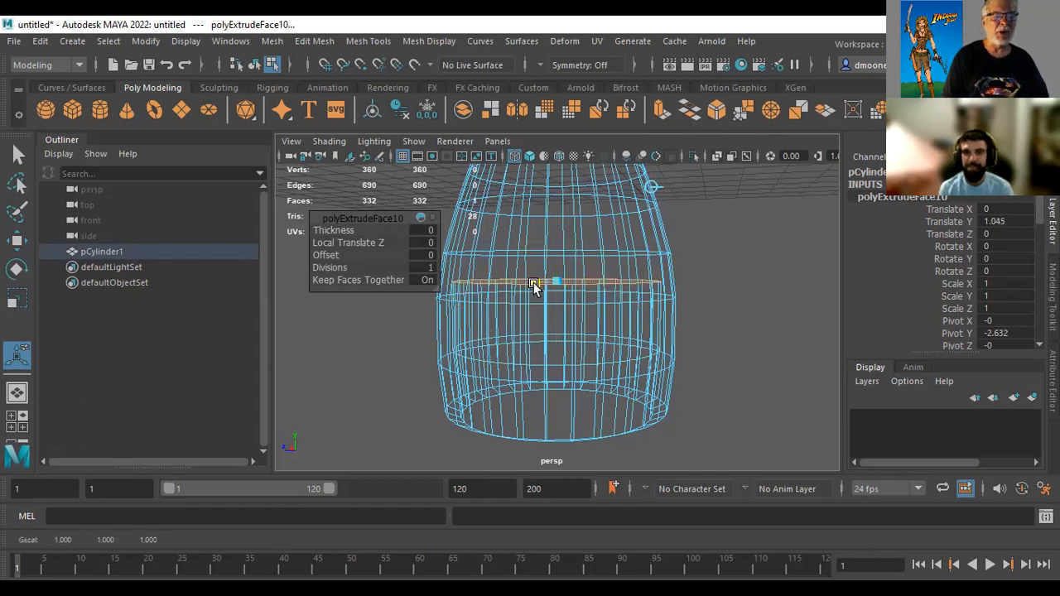
{"action": "left_click_drag", "start_coordinate": [553, 285], "coordinate": [554, 286]}
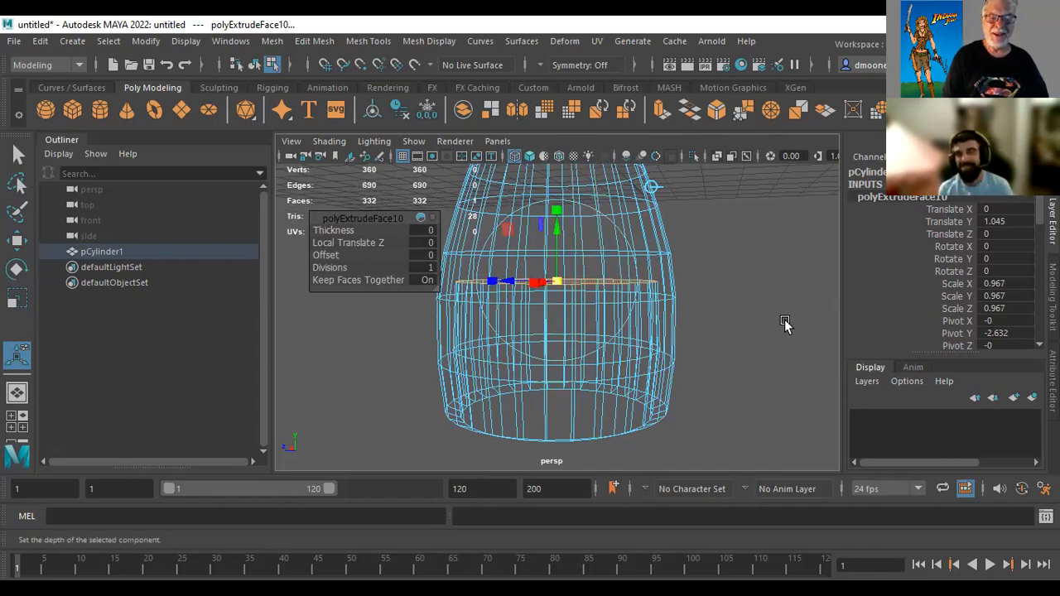
Extrude the interior face upward with a local Z translation of about -1.63 and narrow it to fit inside the outer wall
{"action": "middle_click_drag", "start_coordinate": [777, 283], "coordinate": [762, 315], "text": "alt"}
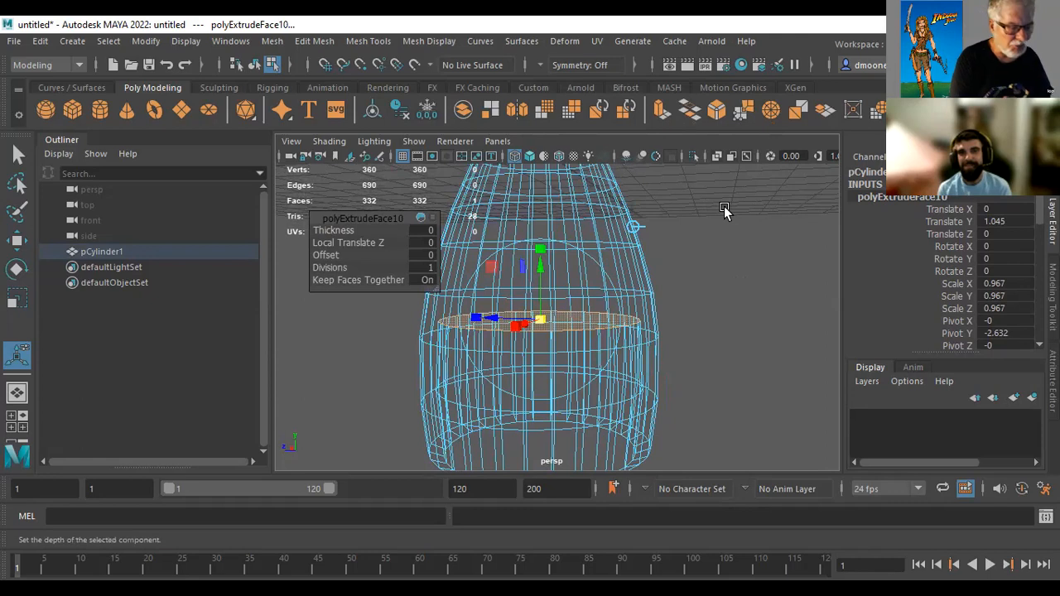
{"action": "key", "text": "ctrl+e"}
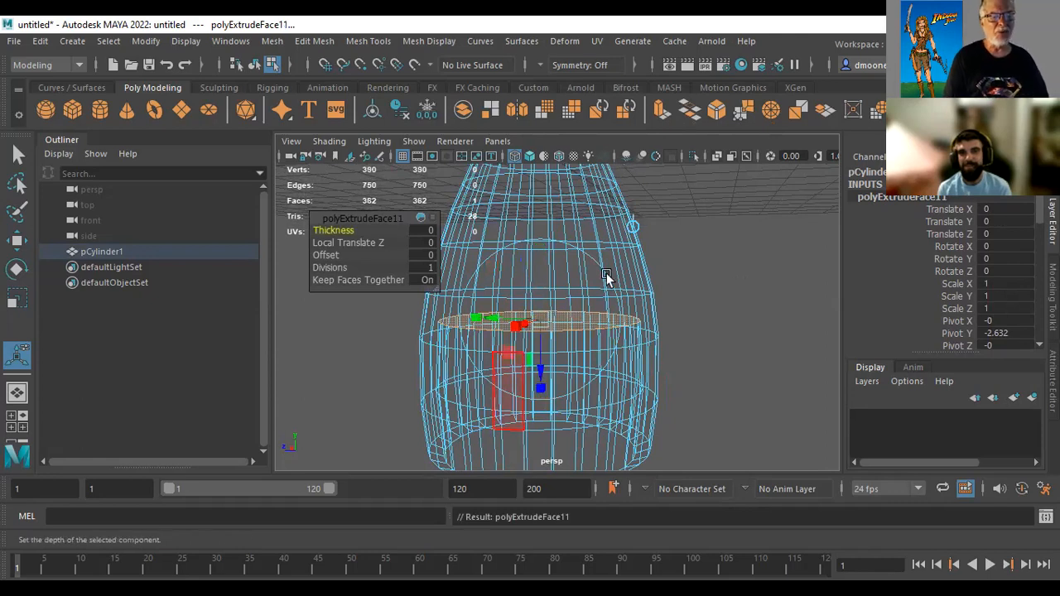
{"action": "left_click_drag", "start_coordinate": [546, 383], "coordinate": [547, 274]}
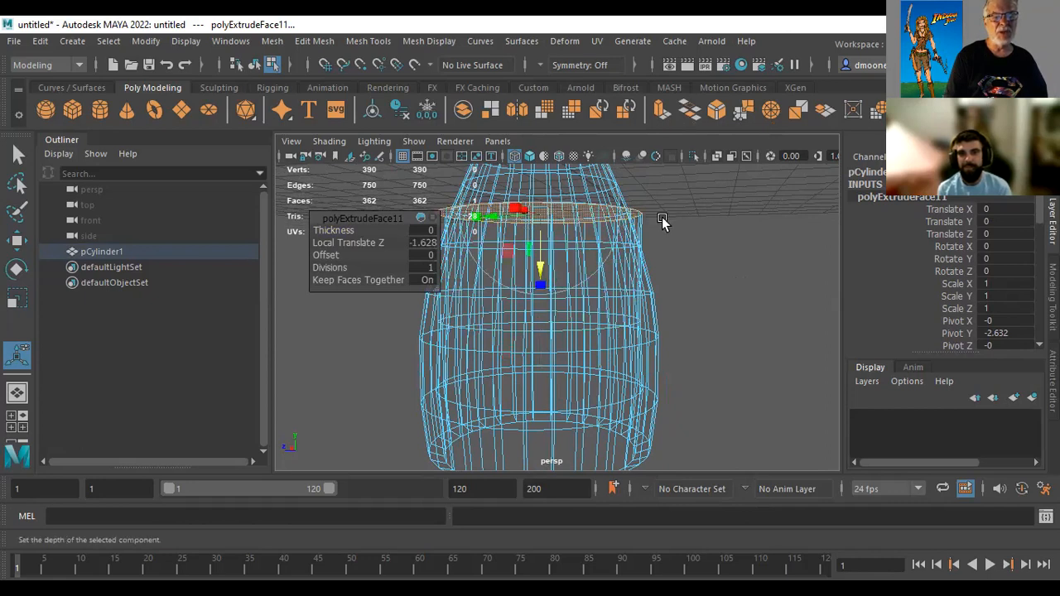
{"action": "left_click", "coordinate": [540, 217]}
{"action": "left_click_drag", "start_coordinate": [540, 217], "coordinate": [538, 219]}
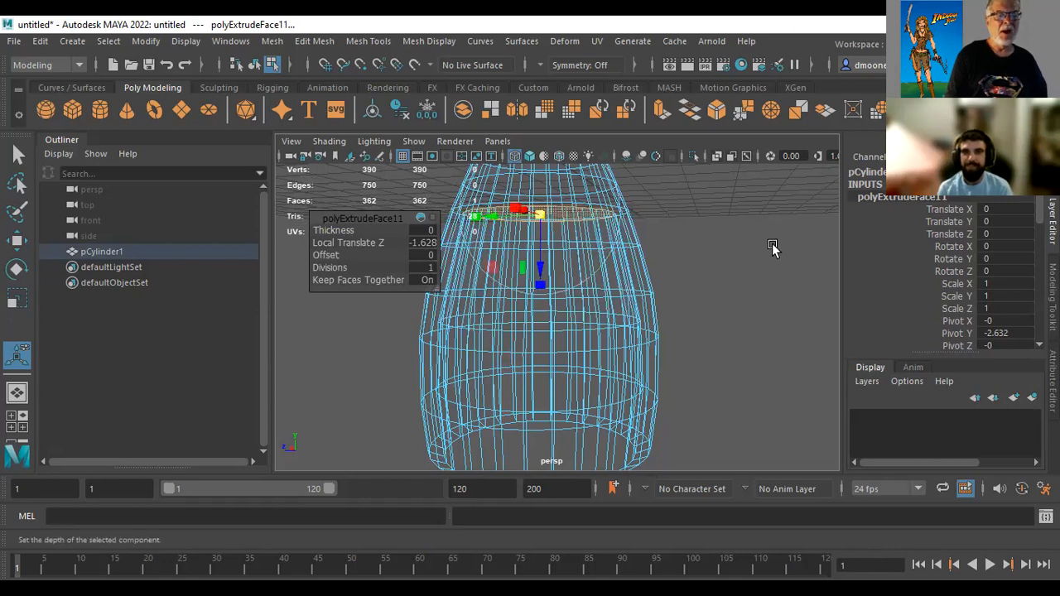
Extrude the interior face about 0.89 upward along world Y to the neck and scale it uniformly to about 0.65
{"action": "left_click_drag", "start_coordinate": [705, 243], "coordinate": [793, 324], "text": "alt"}
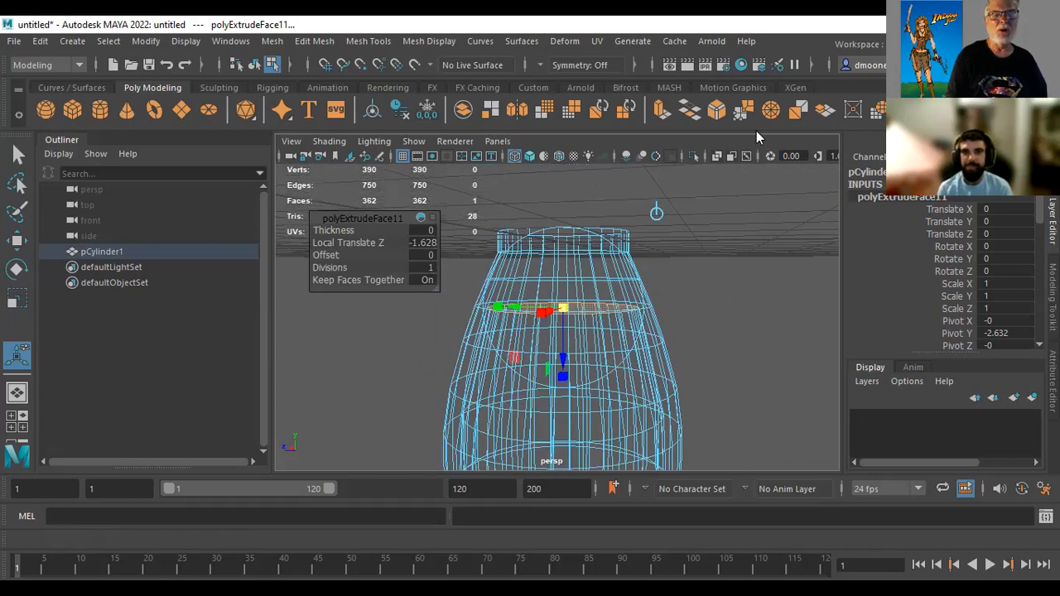
{"action": "left_click", "coordinate": [660, 110]}
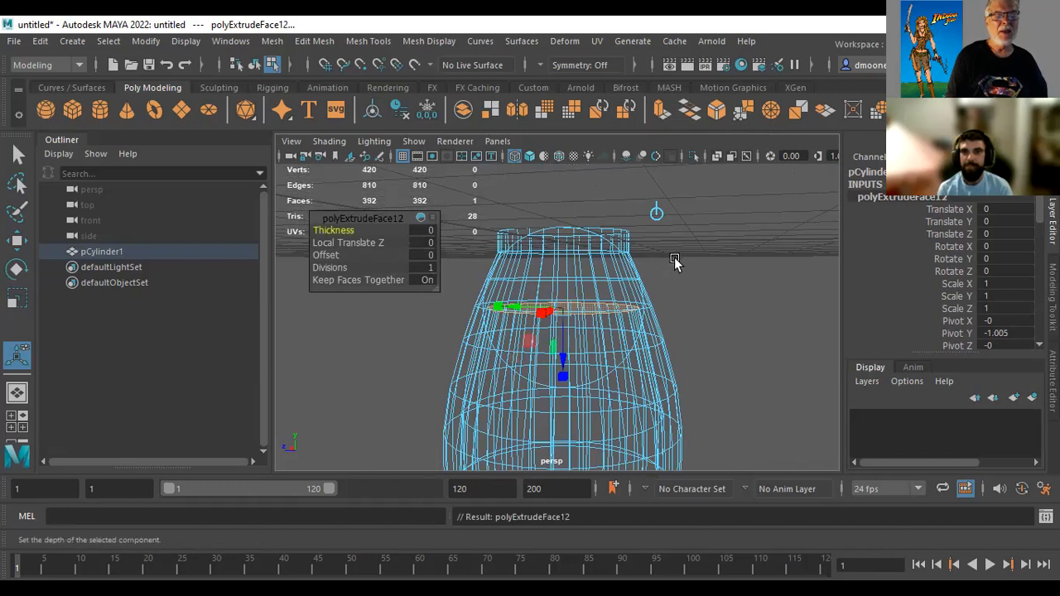
{"action": "left_click", "coordinate": [658, 212]}
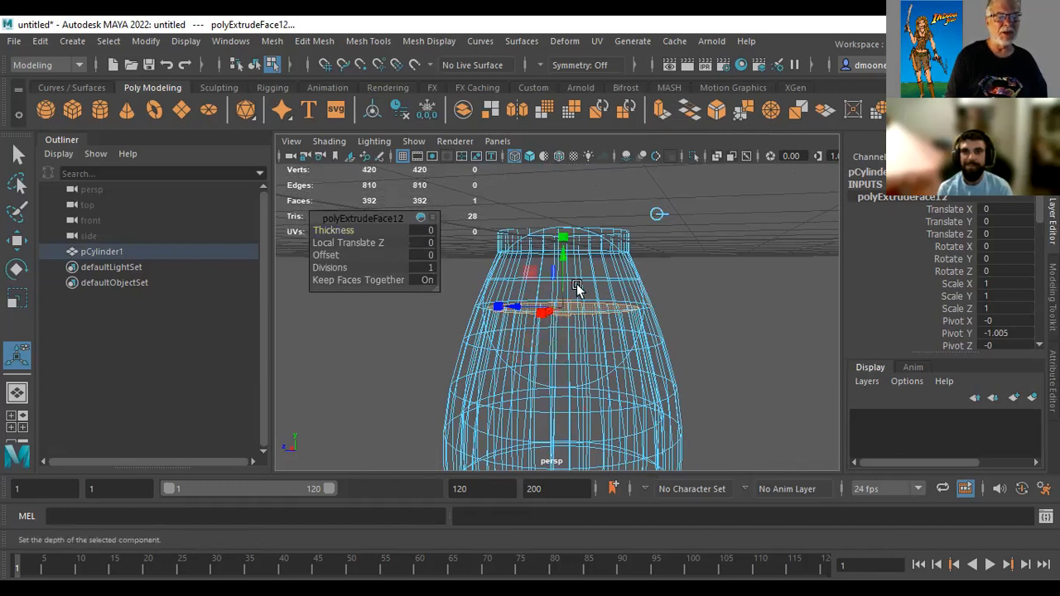
{"action": "left_click_drag", "start_coordinate": [568, 258], "coordinate": [566, 199]}
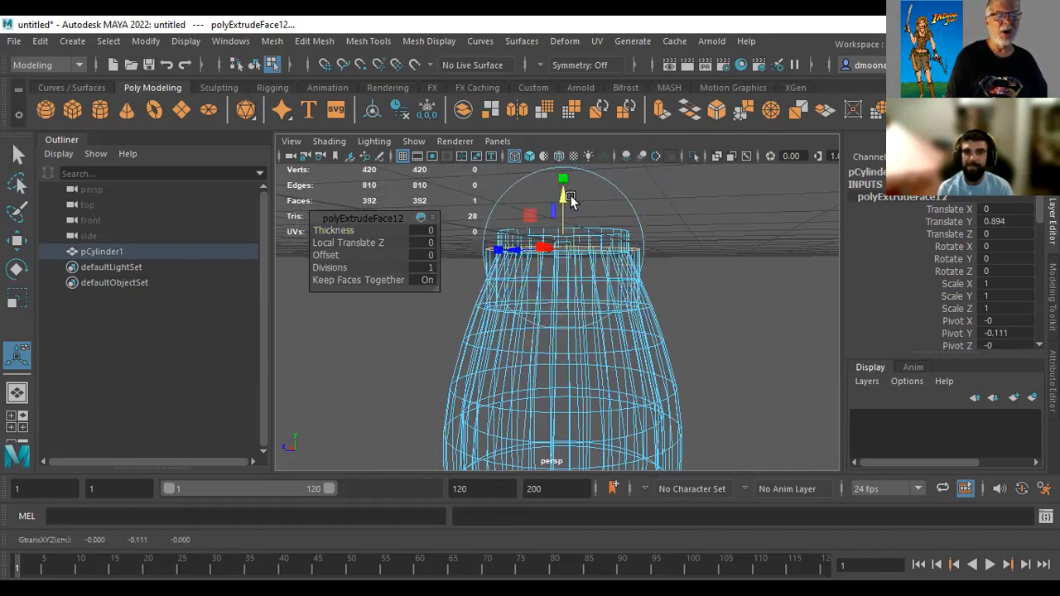
{"action": "left_click", "coordinate": [544, 251]}
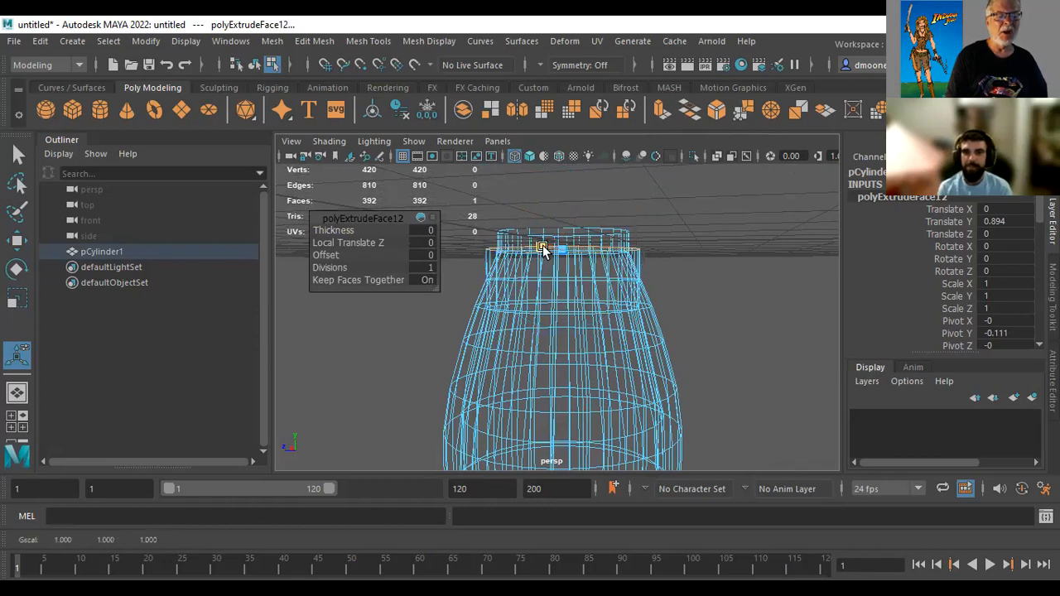
{"action": "mouse_move", "coordinate": [544, 247]}
{"action": "left_mouse_down"}
{"action": "mouse_move", "coordinate": [563, 252]}
{"action": "mouse_move", "coordinate": [549, 258]}
{"action": "left_mouse_up"}
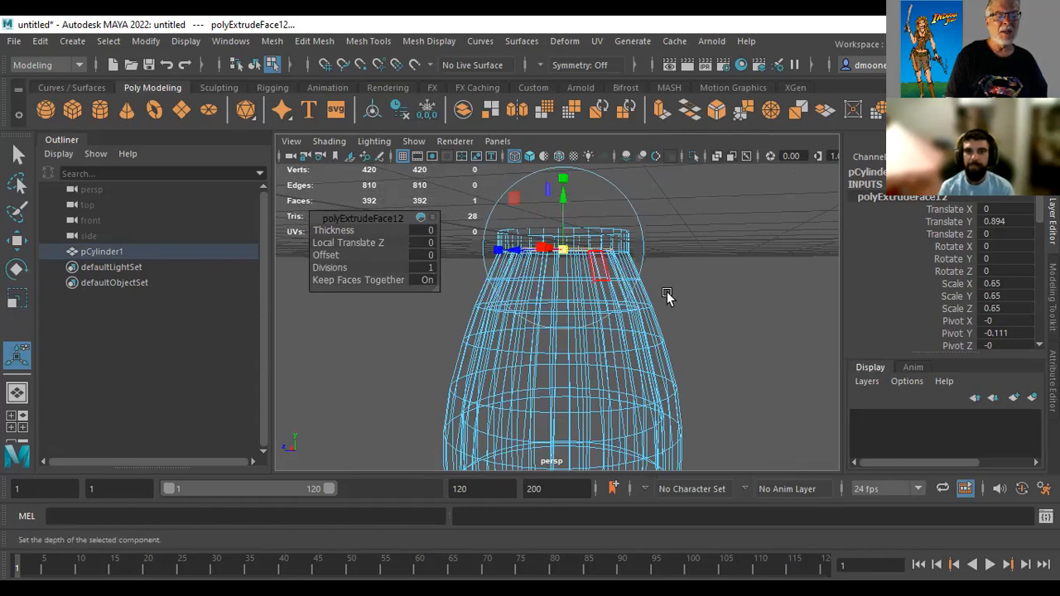
Deselect the shell's face, switch back to shaded display and examine the hollow shell and its neck from several angles
{"action": "left_click", "coordinate": [740, 312]}
{"action": "left_click_drag", "start_coordinate": [753, 378], "coordinate": [729, 279], "text": "alt"}
{"action": "right_click_drag", "start_coordinate": [729, 279], "coordinate": [665, 290], "text": "alt"}
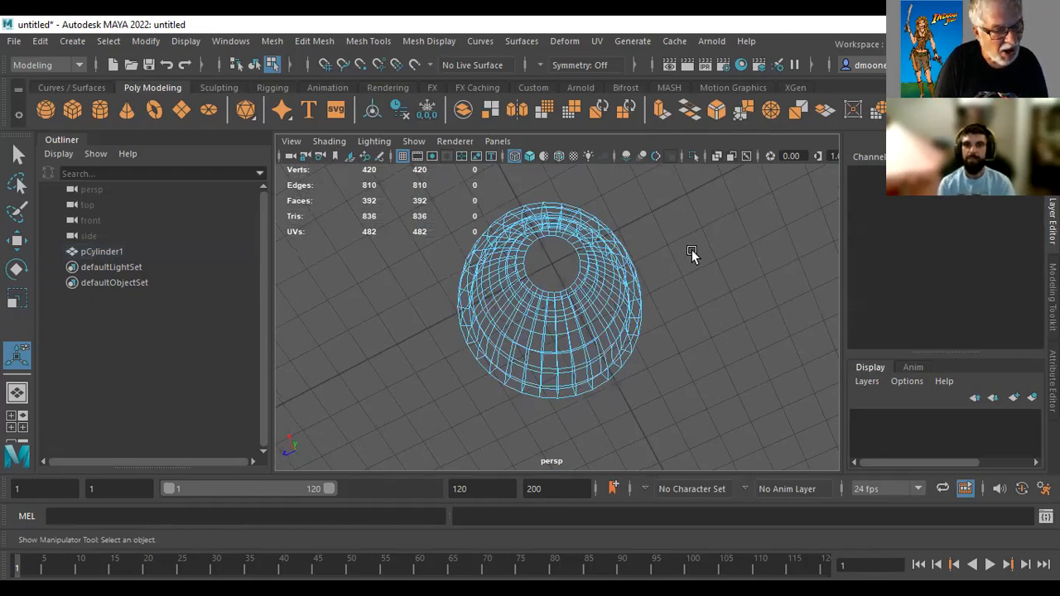
{"action": "key", "text": "5"}
{"action": "mouse_move", "coordinate": [731, 307]}
{"action": "left_mouse_down", "text": "alt"}
{"action": "mouse_move", "coordinate": [680, 316]}
{"action": "mouse_move", "coordinate": [492, 417]}
{"action": "mouse_move", "coordinate": [494, 442]}
{"action": "mouse_move", "coordinate": [506, 246]}
{"action": "mouse_move", "coordinate": [580, 287]}
{"action": "mouse_move", "coordinate": [691, 291]}
{"action": "mouse_move", "coordinate": [761, 386]}
{"action": "mouse_move", "coordinate": [721, 342]}
{"action": "mouse_move", "coordinate": [563, 303]}
{"action": "mouse_move", "coordinate": [613, 322]}
{"action": "mouse_move", "coordinate": [577, 374]}
{"action": "mouse_move", "coordinate": [569, 362]}
{"action": "mouse_move", "coordinate": [632, 296]}
{"action": "left_mouse_up", "text": "alt"}
{"action": "middle_click_drag", "start_coordinate": [632, 296], "coordinate": [728, 173], "text": "alt"}
{"action": "left_click_drag", "start_coordinate": [728, 173], "coordinate": [551, 346], "text": "alt"}
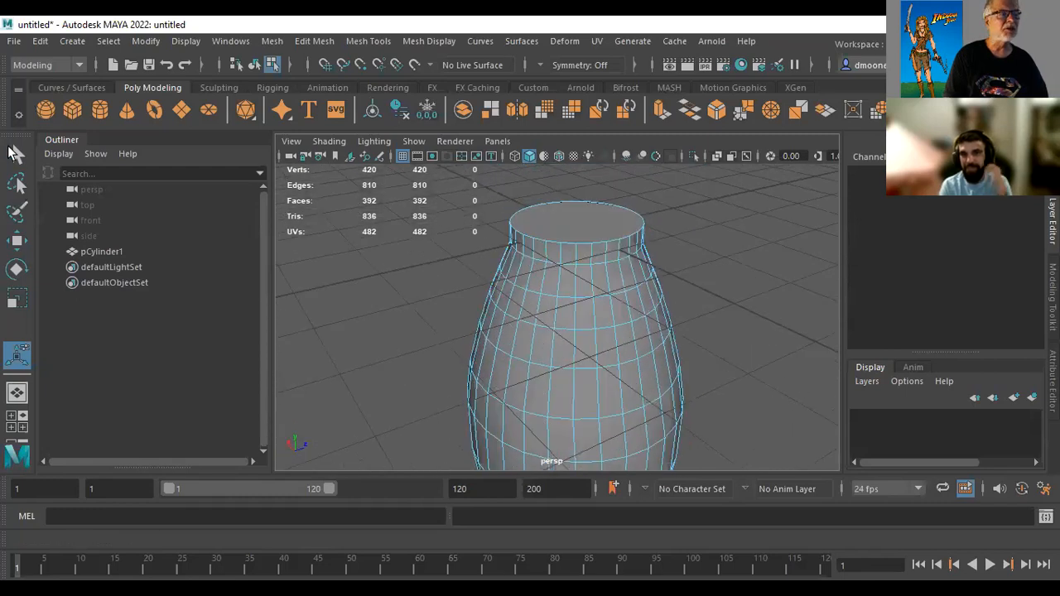
Create a second polygon cylinder at the origin and set its axis subdivisions to 8
{"action": "left_click", "coordinate": [99, 108]}
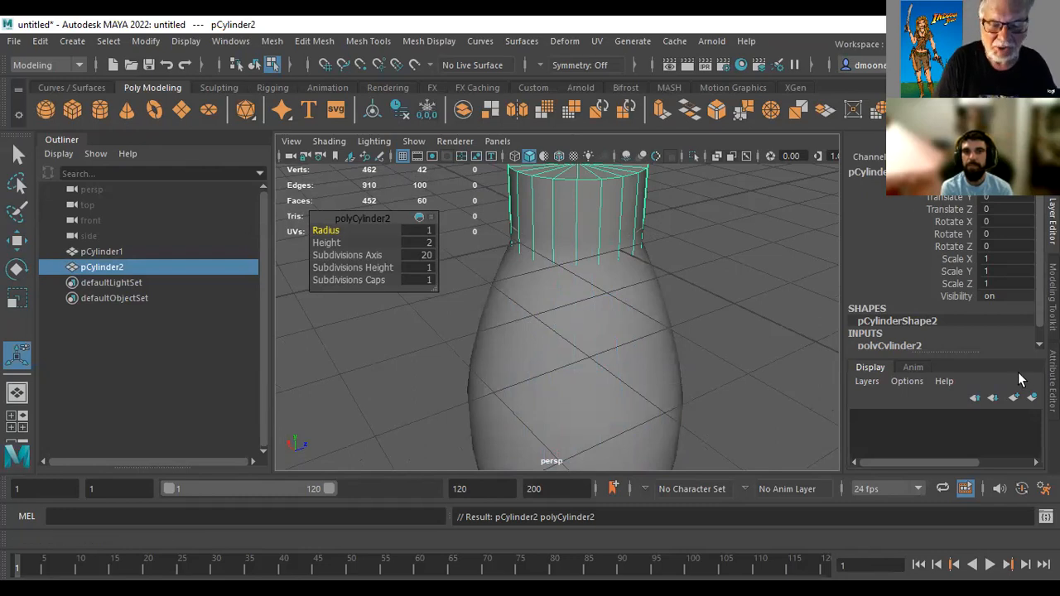
{"action": "scroll", "coordinate": [844, 312], "scroll_direction": "down", "scroll_amount": 1}
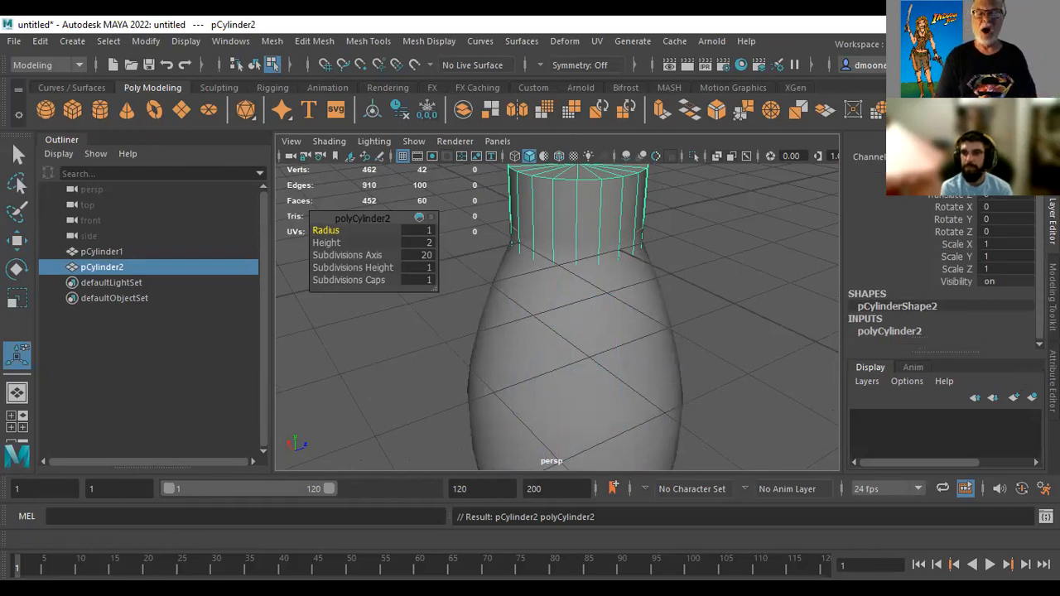
{"action": "left_click", "coordinate": [892, 331]}
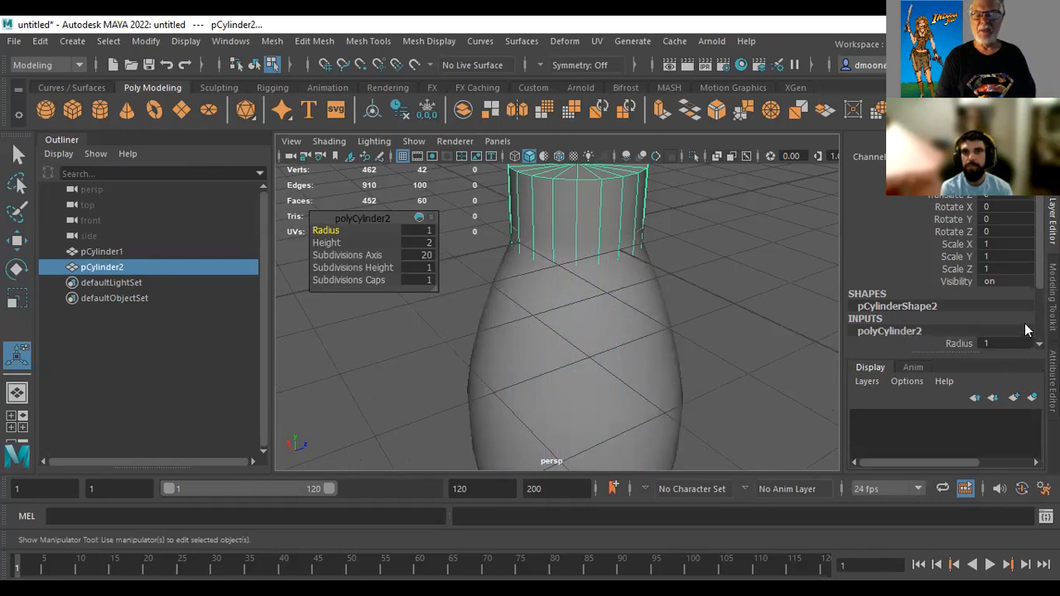
{"action": "scroll", "coordinate": [944, 274], "scroll_direction": "down", "scroll_amount": 2}
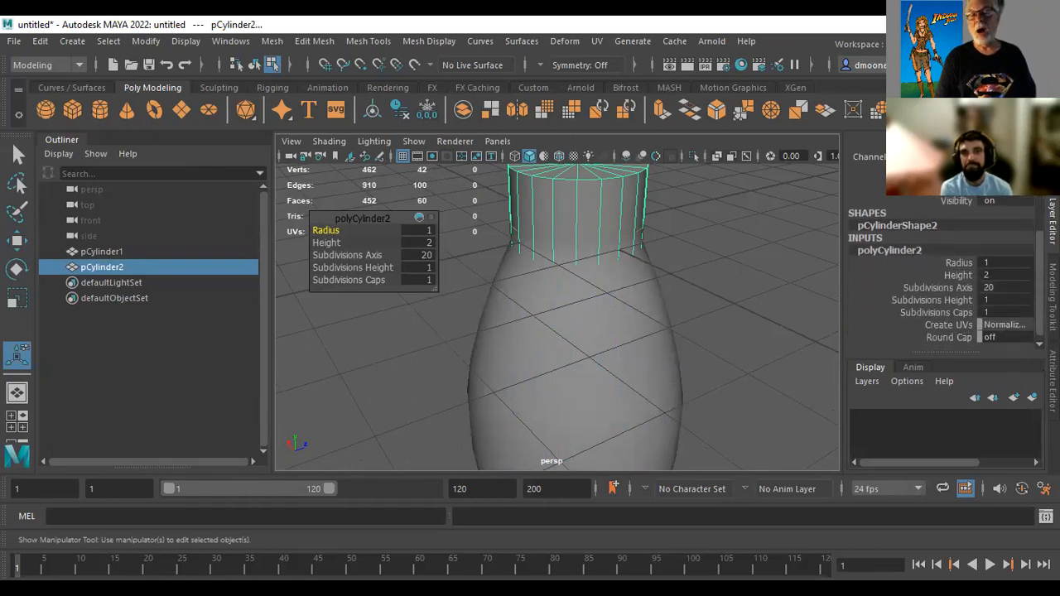
{"action": "left_click", "coordinate": [944, 287]}
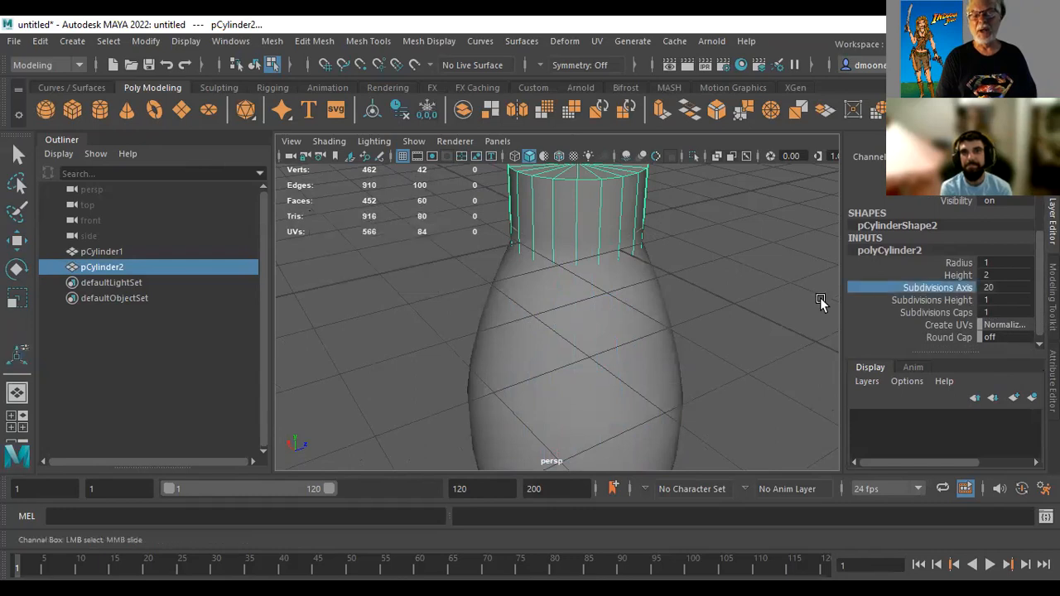
{"action": "left_click", "coordinate": [1010, 292]}
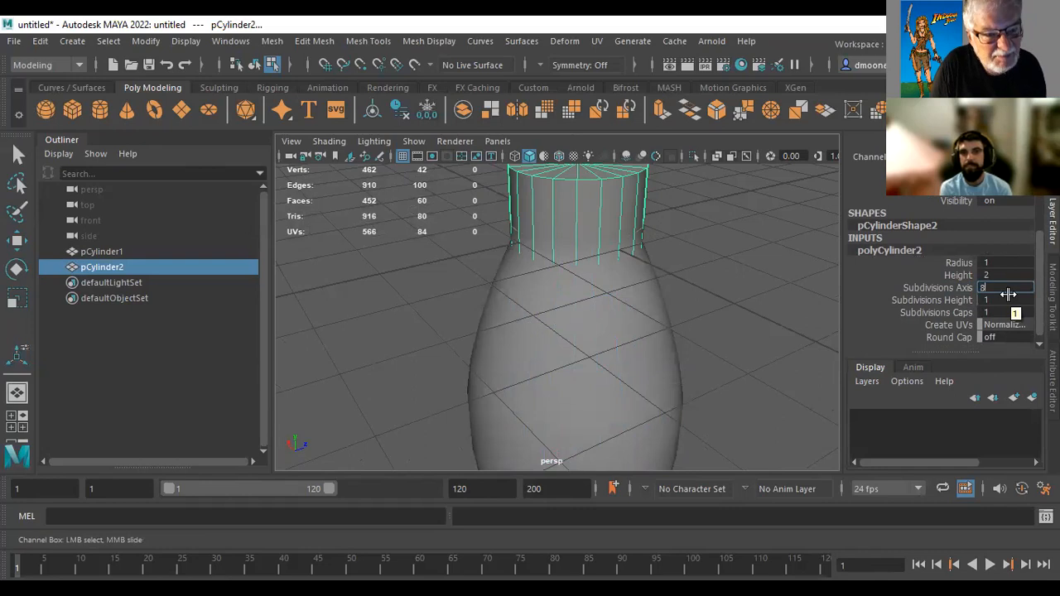
{"action": "type", "text": "8"}
{"action": "key", "text": "Return"}
Scale the octagonal cylinder uniformly to about 0.53 so it fits within the neck's top face, checking the fit in wireframe
{"action": "middle_click_drag", "start_coordinate": [804, 290], "coordinate": [727, 357], "text": "alt"}
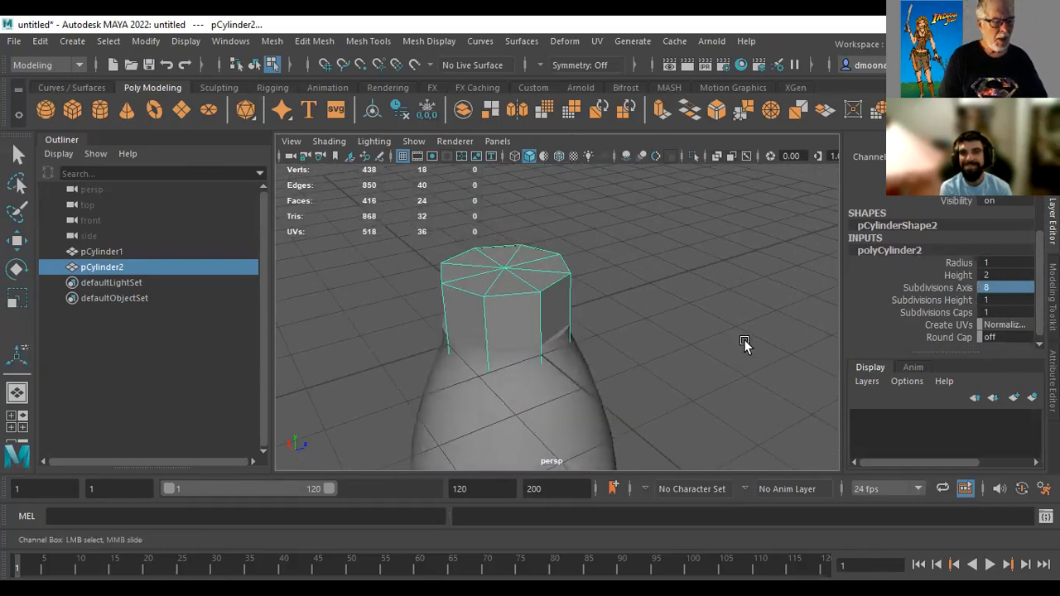
{"action": "key", "text": "r"}
{"action": "left_click_drag", "start_coordinate": [503, 335], "coordinate": [454, 365]}
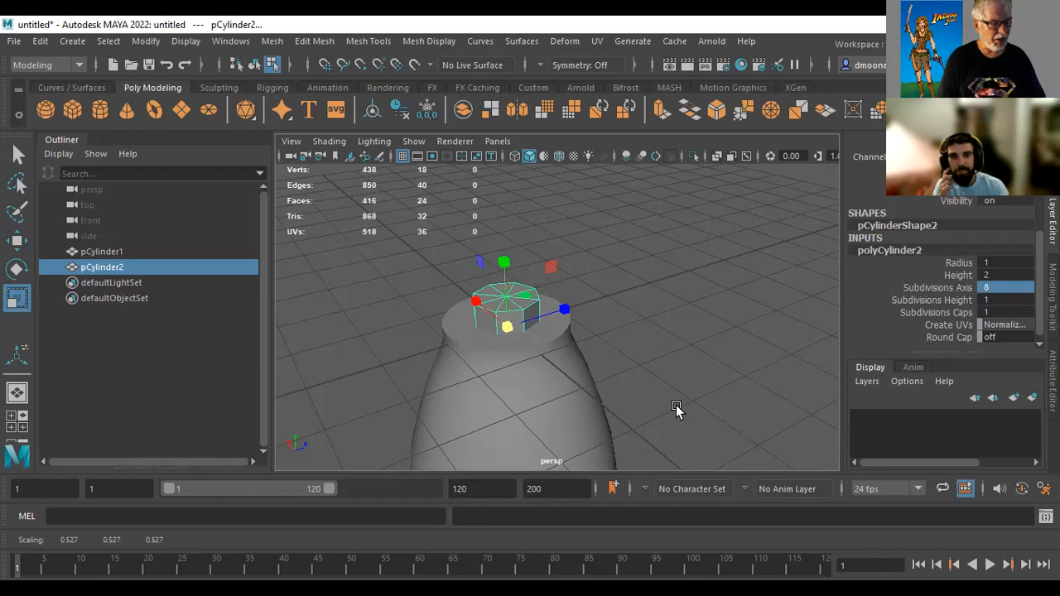
{"action": "key", "text": "4"}
{"action": "left_click_drag", "start_coordinate": [630, 335], "coordinate": [635, 244], "text": "alt"}
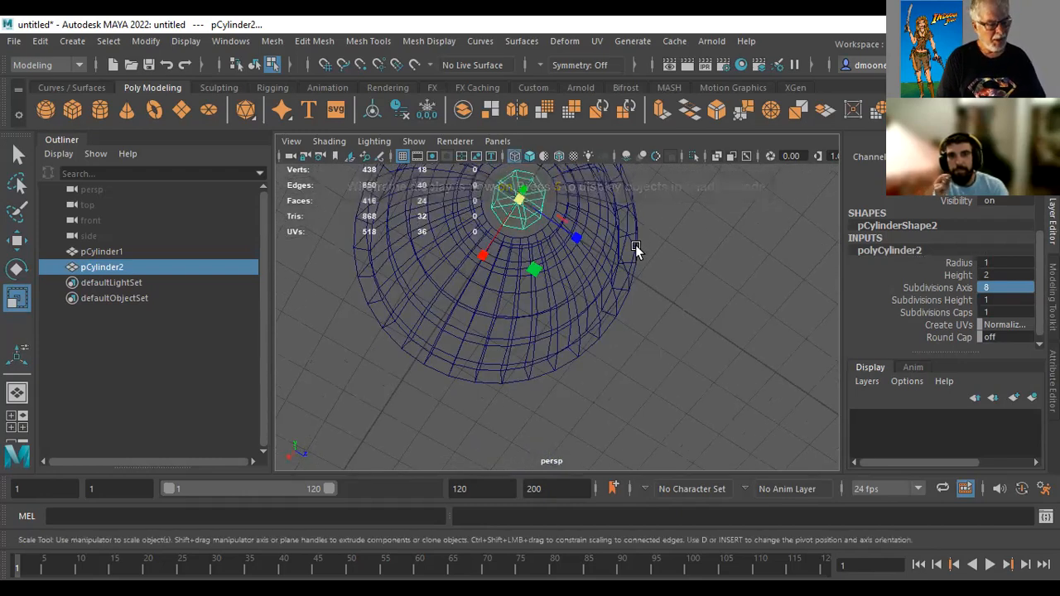
{"action": "key", "text": "5"}
{"action": "mouse_move", "coordinate": [700, 273]}
{"action": "left_mouse_down", "text": "alt"}
{"action": "mouse_move", "coordinate": [660, 316]}
{"action": "mouse_move", "coordinate": [641, 430]}
{"action": "mouse_move", "coordinate": [641, 334]}
{"action": "mouse_move", "coordinate": [618, 352]}
{"action": "left_mouse_up", "text": "alt"}
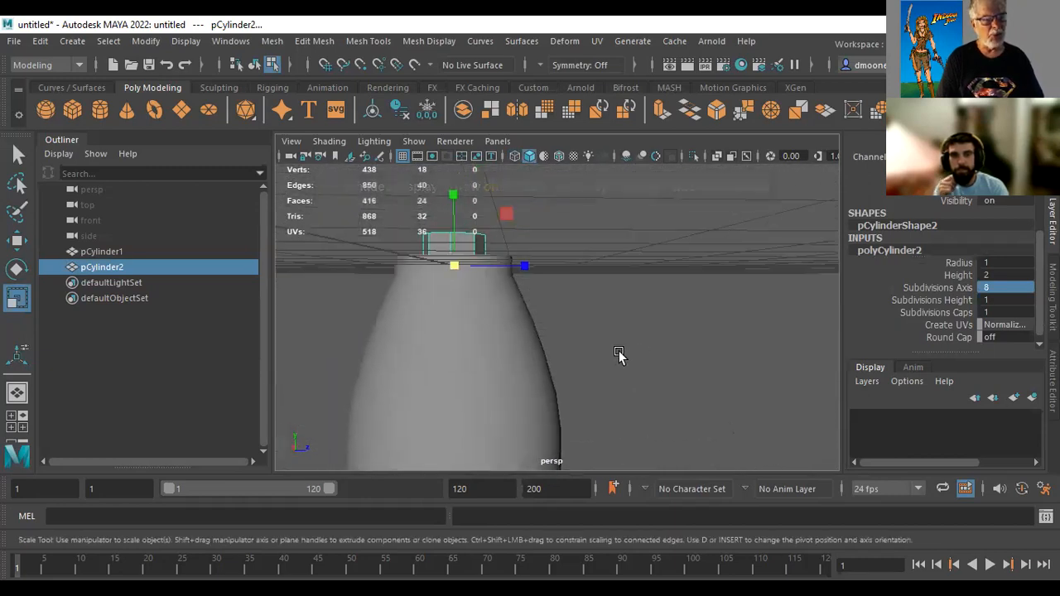
Select the shell and the octagonal cylinder as objects and subtract the cylinder with a Boolean Difference
{"action": "left_click", "coordinate": [480, 361]}
{"action": "left_click", "coordinate": [700, 239]}
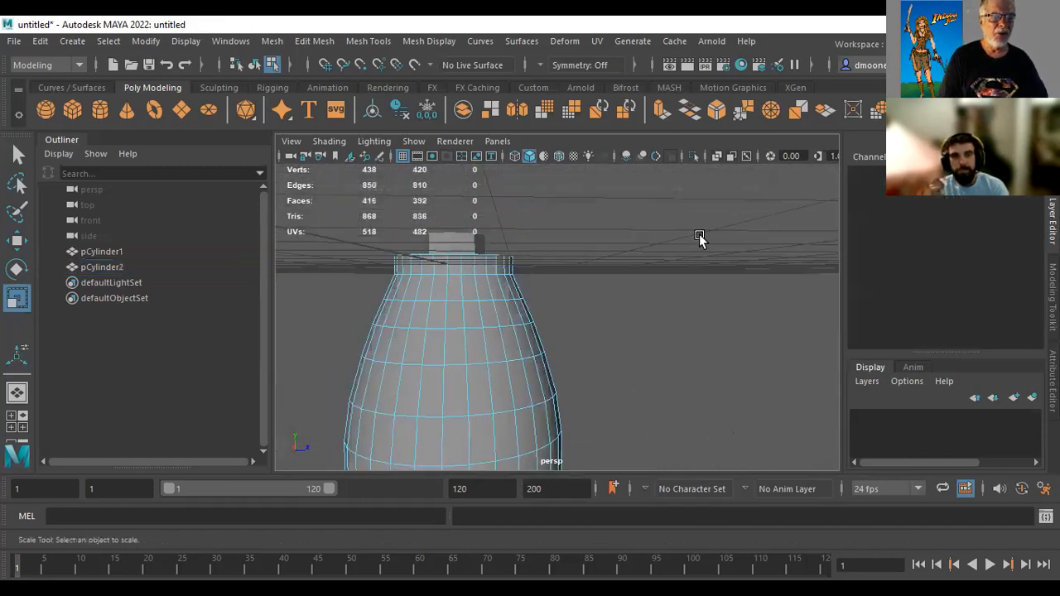
{"action": "left_click", "coordinate": [508, 339]}
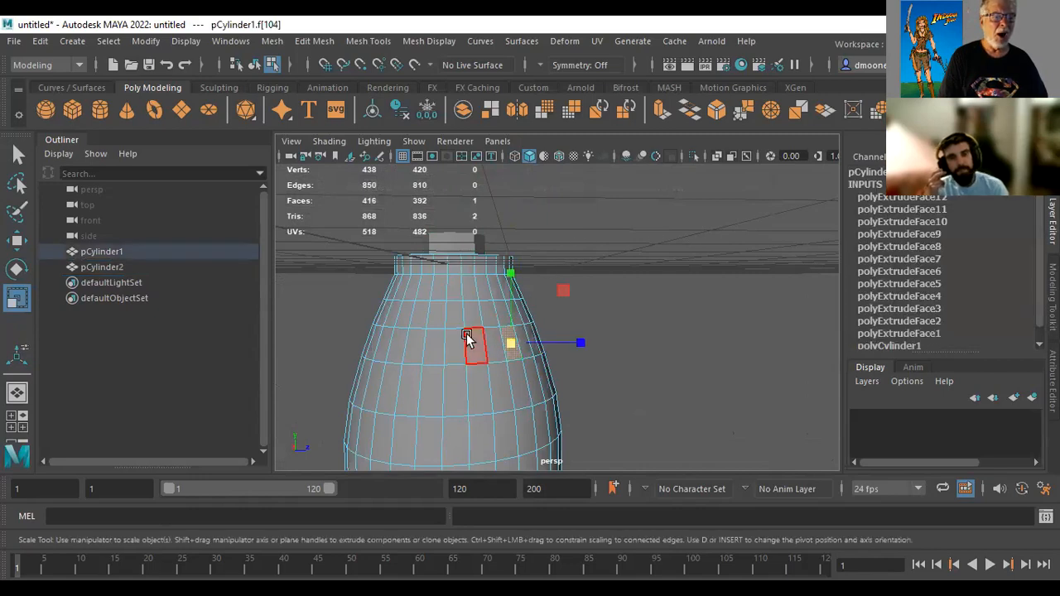
{"action": "right_click_drag", "start_coordinate": [468, 168], "coordinate": [521, 129]}
{"action": "left_click", "coordinate": [474, 241], "text": "shift"}
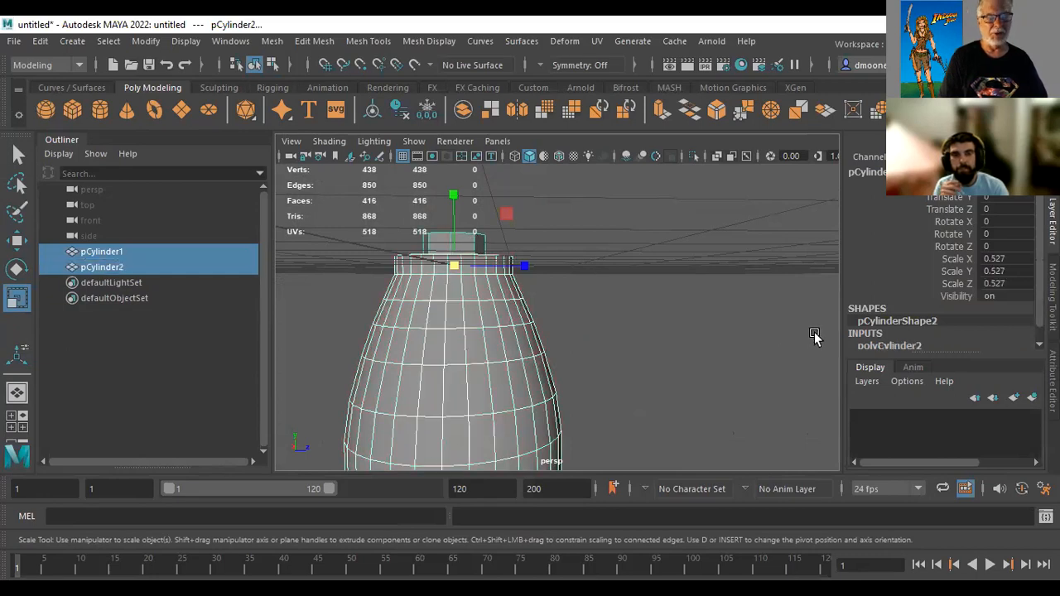
{"action": "left_click", "coordinate": [273, 41]}
{"action": "mouse_move", "coordinate": [292, 80]}
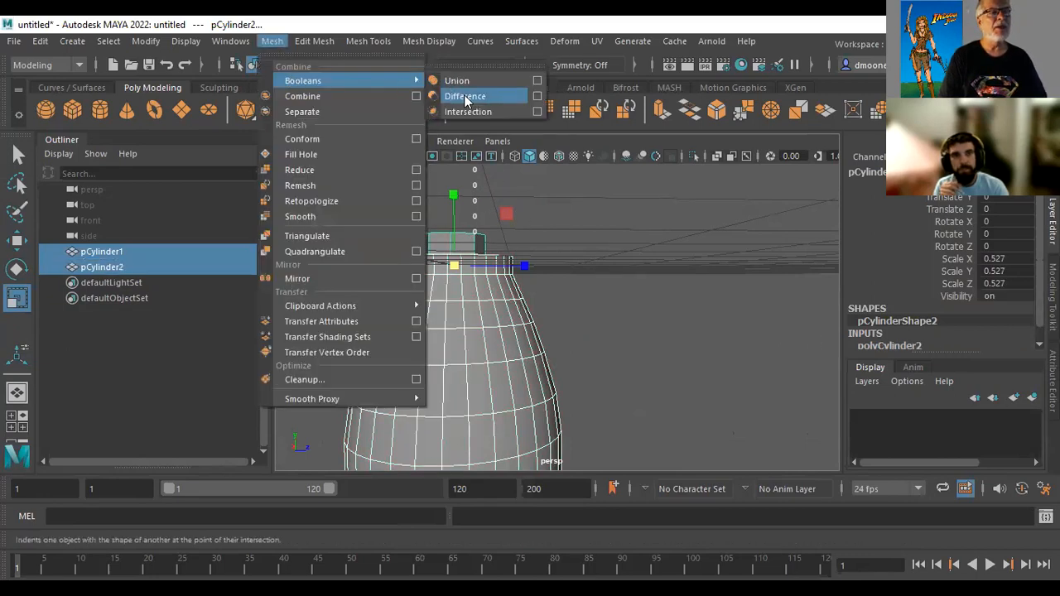
{"action": "left_click", "coordinate": [466, 98]}
Examine the octagonal cut in the neck and the shell's hollow interior from above, below and the side
{"action": "left_click_drag", "start_coordinate": [700, 326], "coordinate": [717, 227], "text": "alt"}
{"action": "right_click_drag", "start_coordinate": [718, 227], "coordinate": [761, 275], "text": "alt"}
{"action": "middle_click_drag", "start_coordinate": [524, 279], "coordinate": [634, 406], "text": "alt"}
{"action": "right_click_drag", "start_coordinate": [658, 369], "coordinate": [845, 488], "text": "alt"}
{"action": "right_click_drag", "start_coordinate": [578, 374], "coordinate": [673, 444], "text": "alt"}
{"action": "middle_click_drag", "start_coordinate": [615, 416], "coordinate": [629, 534], "text": "alt"}
{"action": "right_click_drag", "start_coordinate": [600, 422], "coordinate": [318, 383], "text": "alt"}
{"action": "left_click_drag", "start_coordinate": [415, 445], "coordinate": [627, 317], "text": "alt"}
{"action": "scroll", "coordinate": [627, 317], "scroll_direction": "down", "scroll_amount": 3}
{"action": "middle_click_drag", "start_coordinate": [627, 317], "coordinate": [653, 223], "text": "alt"}
{"action": "left_click_drag", "start_coordinate": [653, 222], "coordinate": [636, 230], "text": "alt"}
{"action": "right_click_drag", "start_coordinate": [706, 334], "coordinate": [886, 348], "text": "alt"}
{"action": "left_click_drag", "start_coordinate": [622, 304], "coordinate": [596, 319], "text": "alt"}
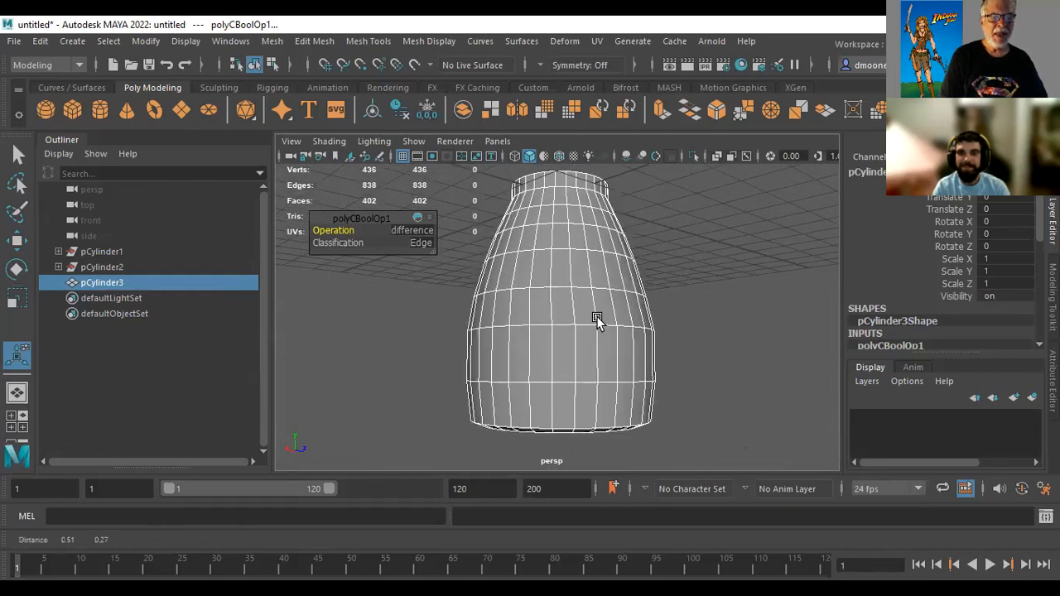
Smooth the cut shell with 1 division and check the shape of the neck opening
{"action": "left_click", "coordinate": [785, 374]}
{"action": "left_click", "coordinate": [589, 328]}
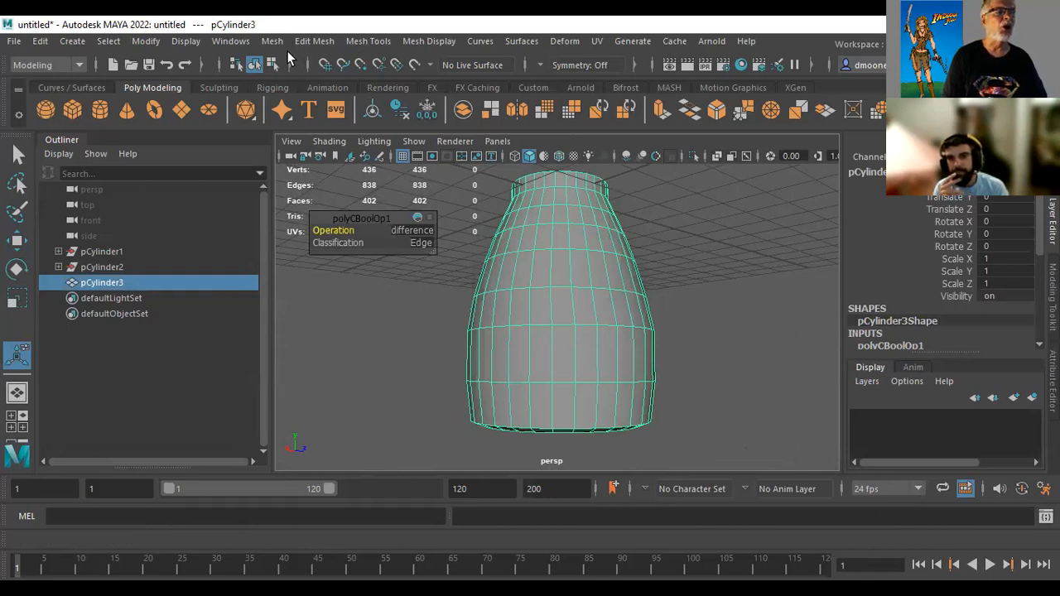
{"action": "left_click", "coordinate": [273, 41]}
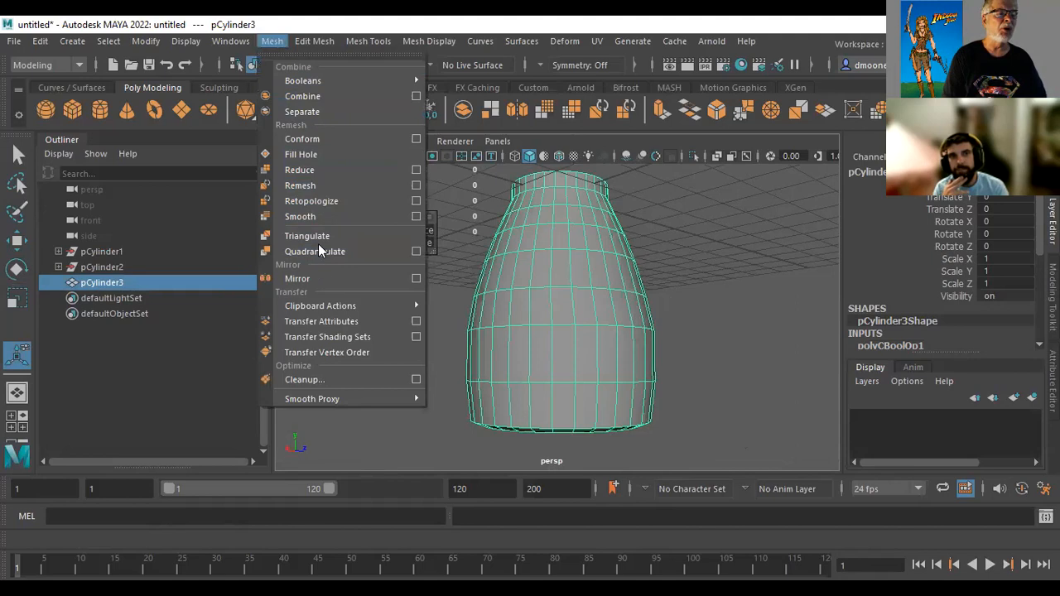
{"action": "left_click", "coordinate": [324, 218]}
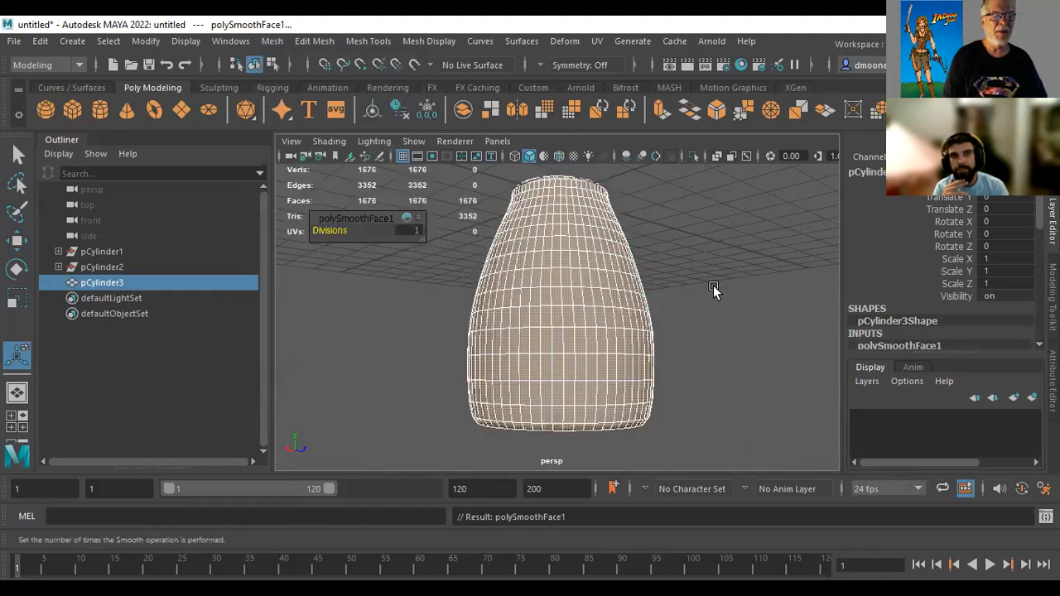
{"action": "left_click", "coordinate": [708, 294]}
{"action": "left_click_drag", "start_coordinate": [588, 354], "coordinate": [561, 448], "text": "alt"}
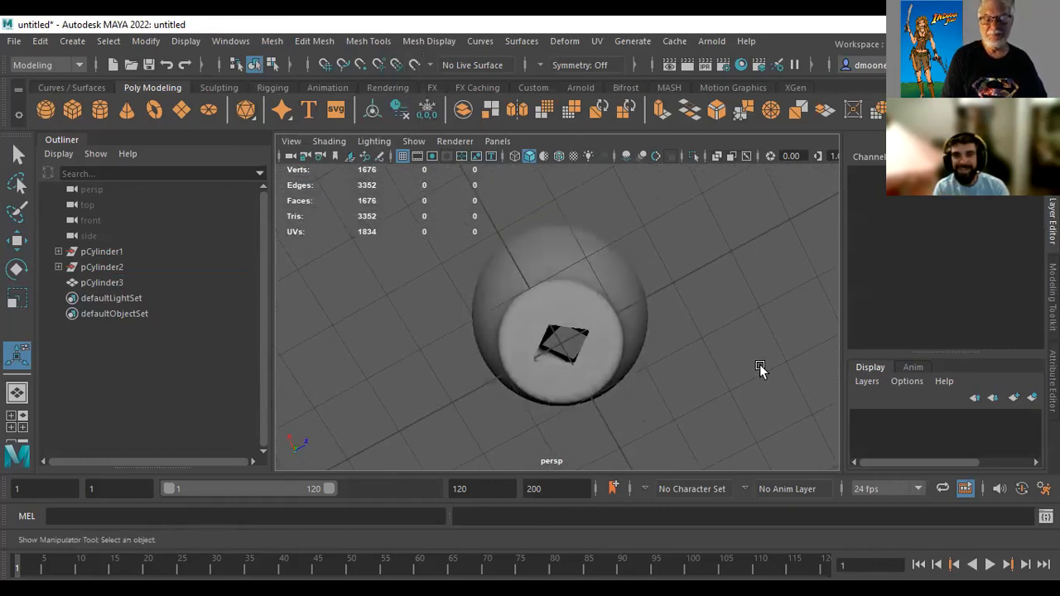
{"action": "left_click_drag", "start_coordinate": [693, 347], "coordinate": [687, 253], "text": "alt"}
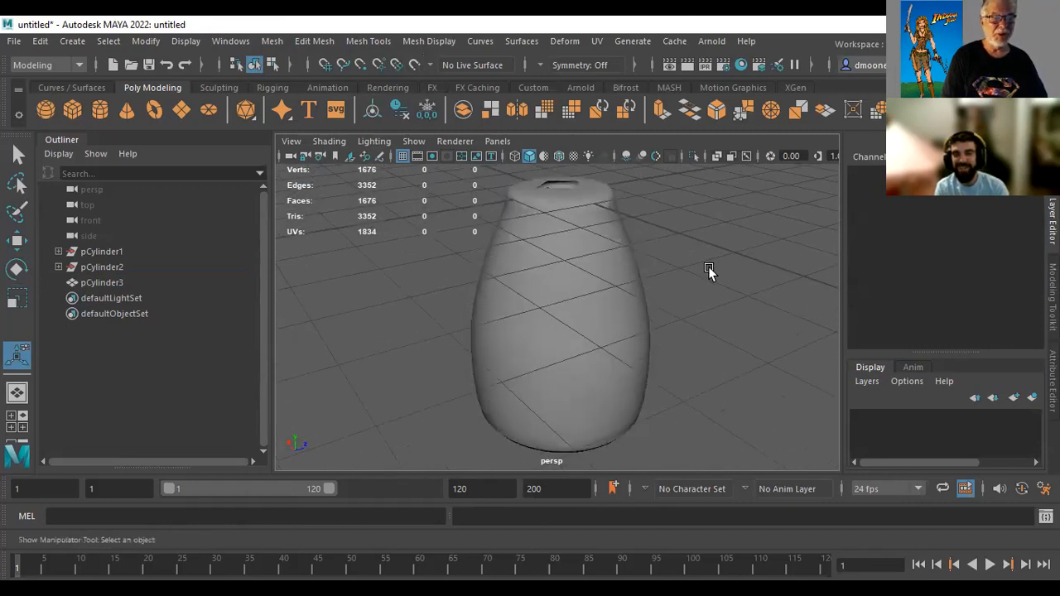
Undo the Smooth and the Boolean Difference, restoring the separate shell and octagonal cylinder
{"action": "key", "text": "ctrl+z"}
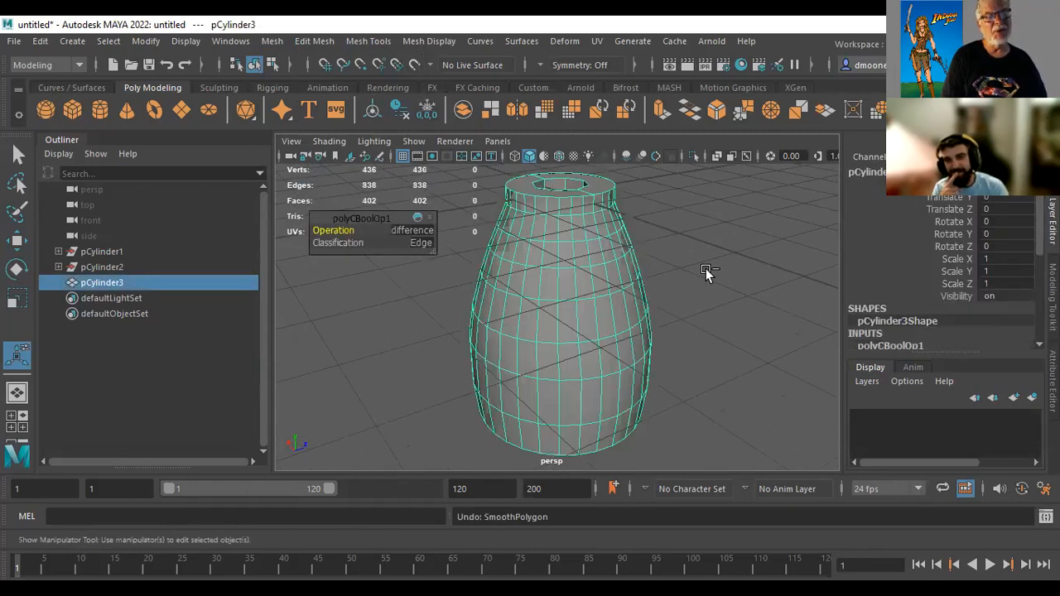
{"action": "key", "text": "ctrl+z"}
{"action": "key", "text": "ctrl+z"}
{"action": "key", "text": "ctrl+z"}
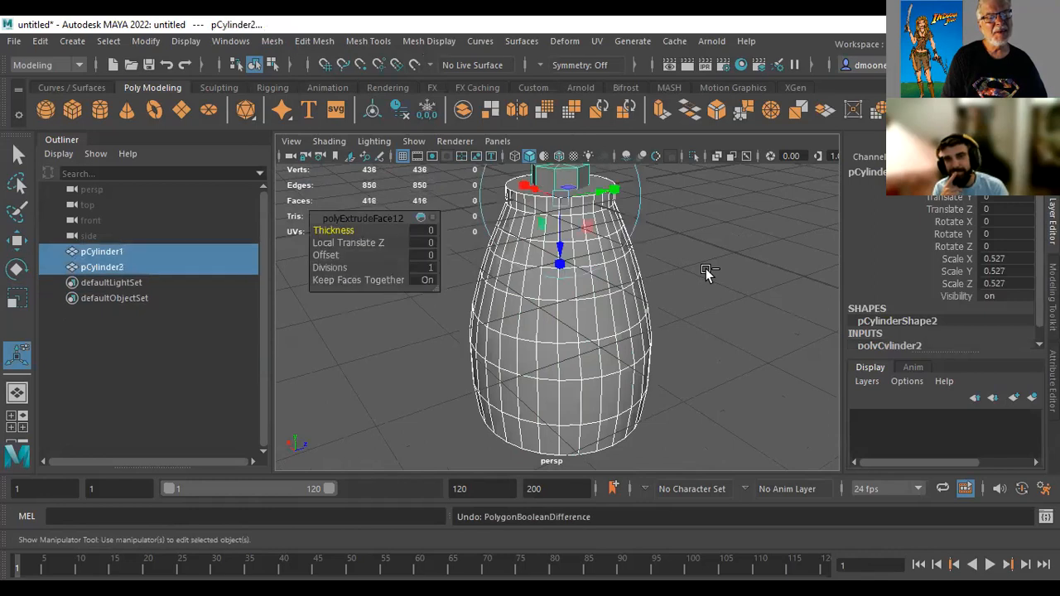
Select only the uncut shell and smooth it with 1 division
{"action": "left_click", "coordinate": [690, 334]}
{"action": "left_click", "coordinate": [602, 348]}
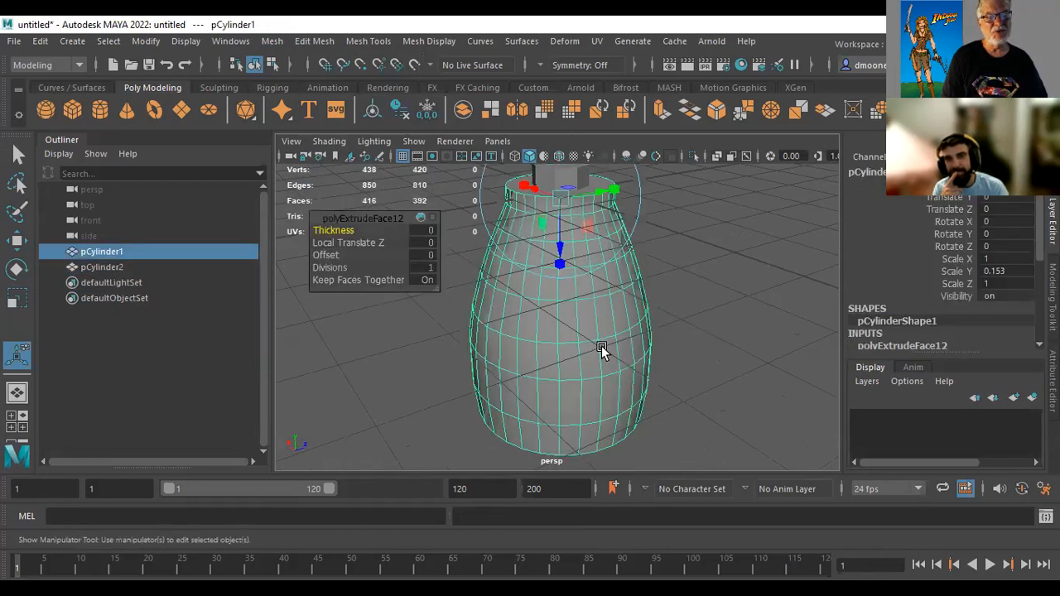
{"action": "left_click", "coordinate": [278, 40]}
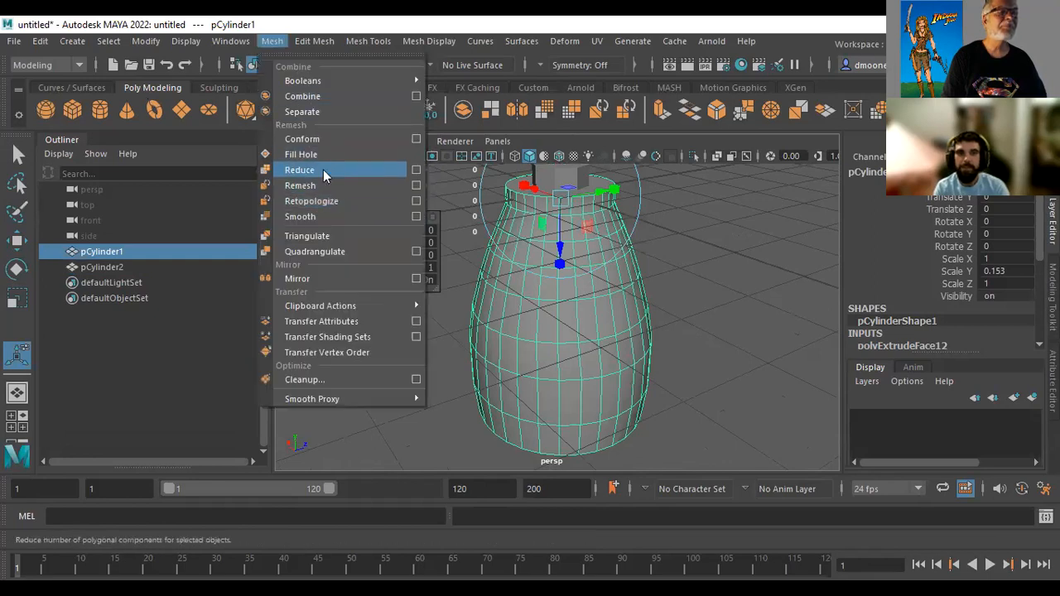
{"action": "left_click", "coordinate": [318, 215]}
Subtract the octagonal cylinder from the smoothed shell's neck with a Boolean Difference
{"action": "left_click", "coordinate": [585, 223]}
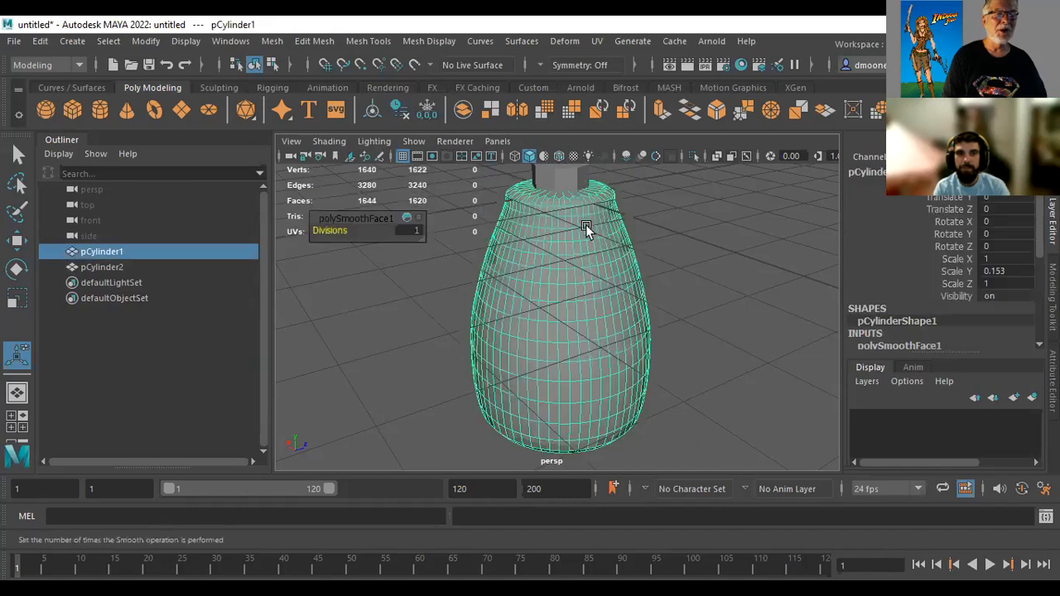
{"action": "left_click", "coordinate": [572, 178], "text": "shift"}
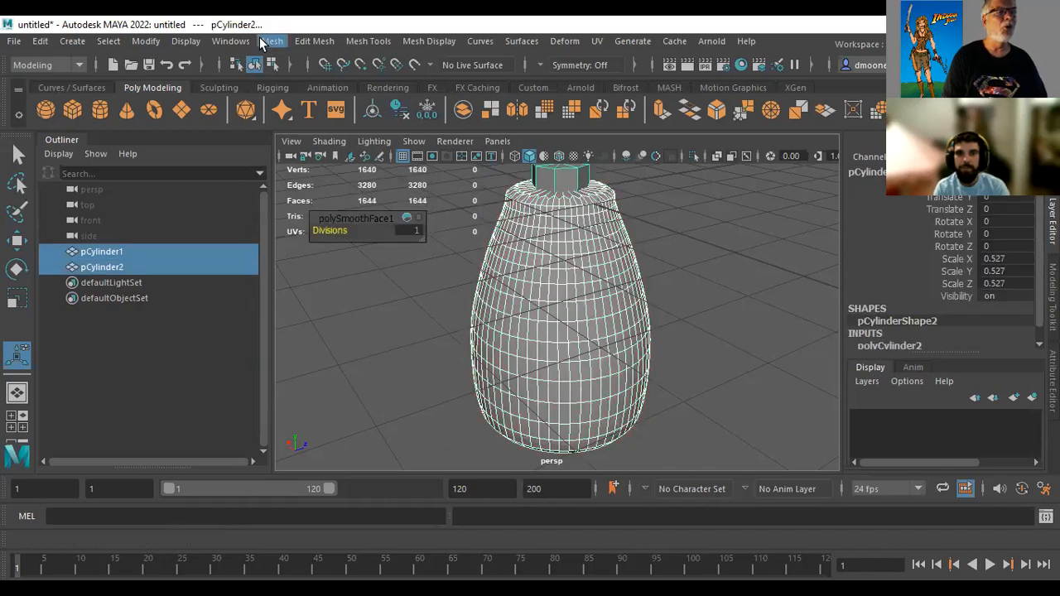
{"action": "left_click", "coordinate": [272, 42]}
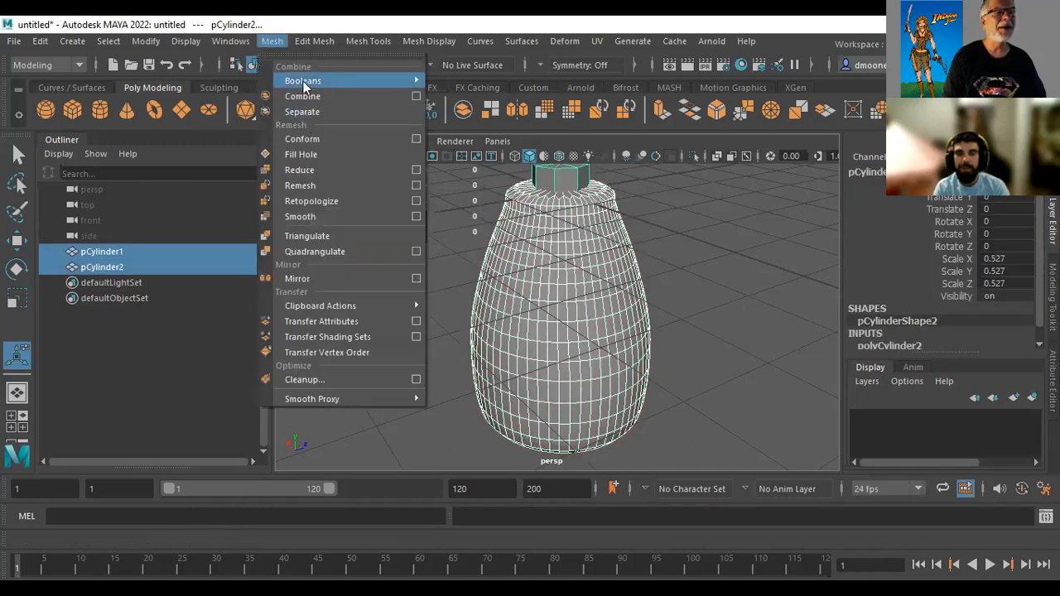
{"action": "mouse_move", "coordinate": [304, 81]}
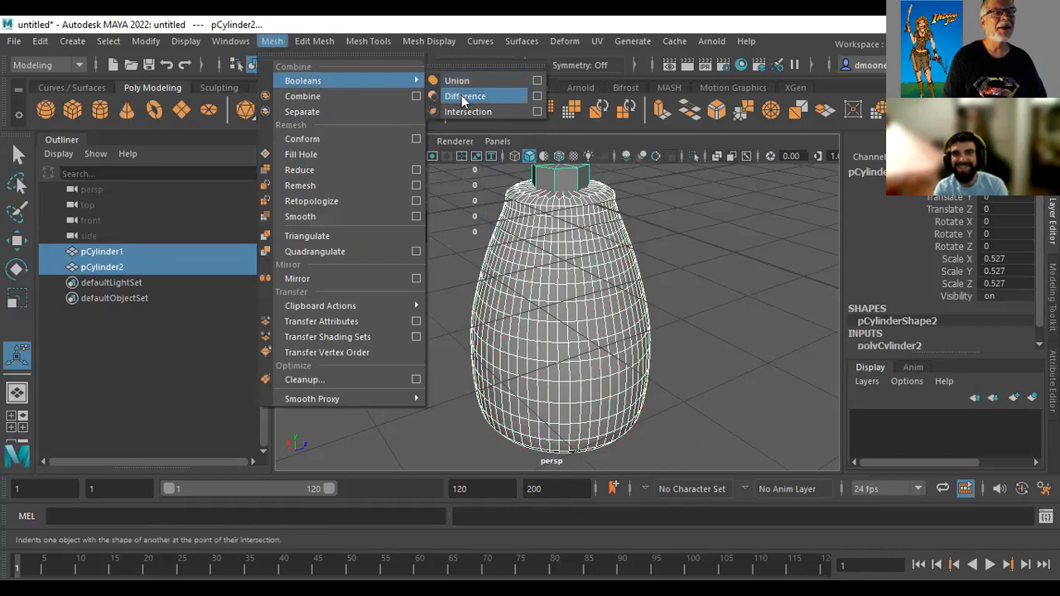
{"action": "left_click", "coordinate": [464, 97]}
Deselect the shell and examine its smoothed outer wall and neck opening from several angles and from farther away
{"action": "left_click_drag", "start_coordinate": [622, 384], "coordinate": [502, 329], "text": "alt"}
{"action": "left_click", "coordinate": [631, 337]}
{"action": "left_click", "coordinate": [774, 343]}
{"action": "left_click_drag", "start_coordinate": [607, 390], "coordinate": [569, 278], "text": "alt"}
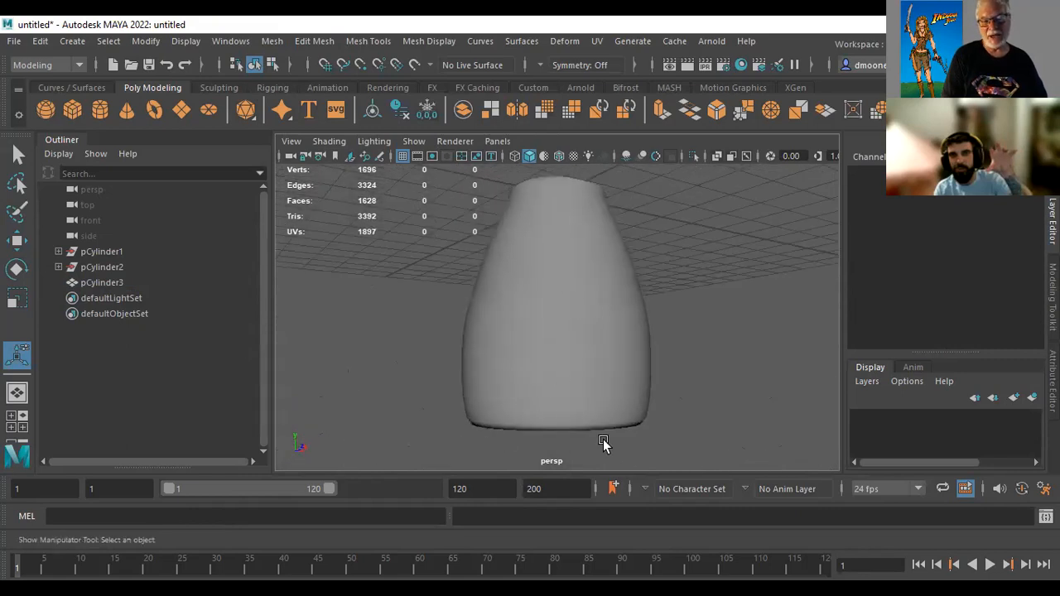
{"action": "left_click_drag", "start_coordinate": [743, 388], "coordinate": [686, 423], "text": "alt"}
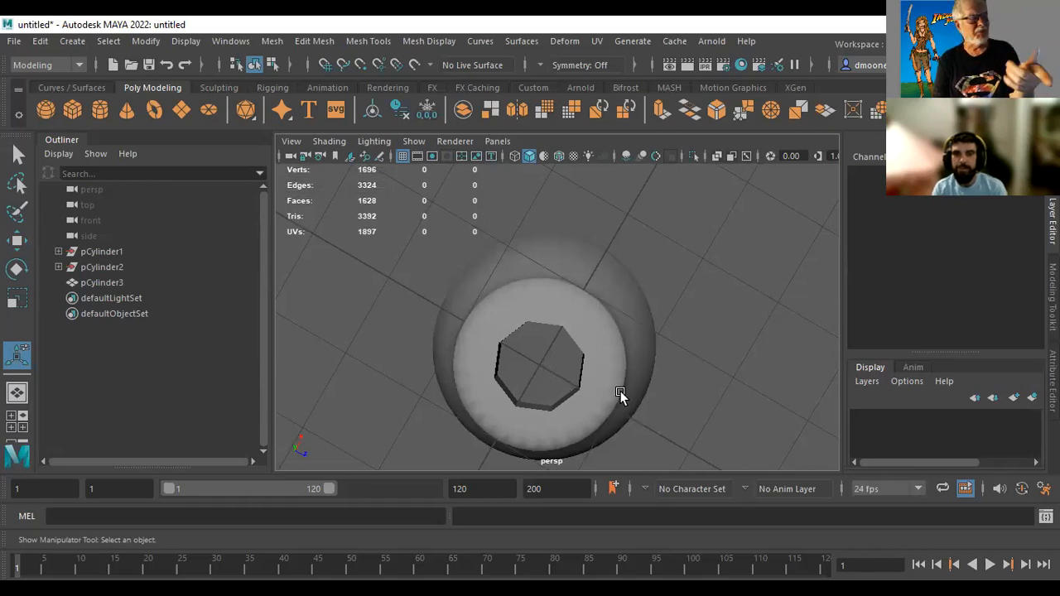
{"action": "left_click_drag", "start_coordinate": [611, 426], "coordinate": [588, 313], "text": "alt"}
{"action": "right_click_drag", "start_coordinate": [757, 315], "coordinate": [450, 322], "text": "alt"}
{"action": "left_click_drag", "start_coordinate": [450, 323], "coordinate": [505, 349], "text": "alt"}
{"action": "left_click_drag", "start_coordinate": [651, 374], "coordinate": [538, 315], "text": "alt"}
Create a new polygon cylinder at the origin and set its cap subdivisions to 0
{"action": "left_click", "coordinate": [102, 106]}
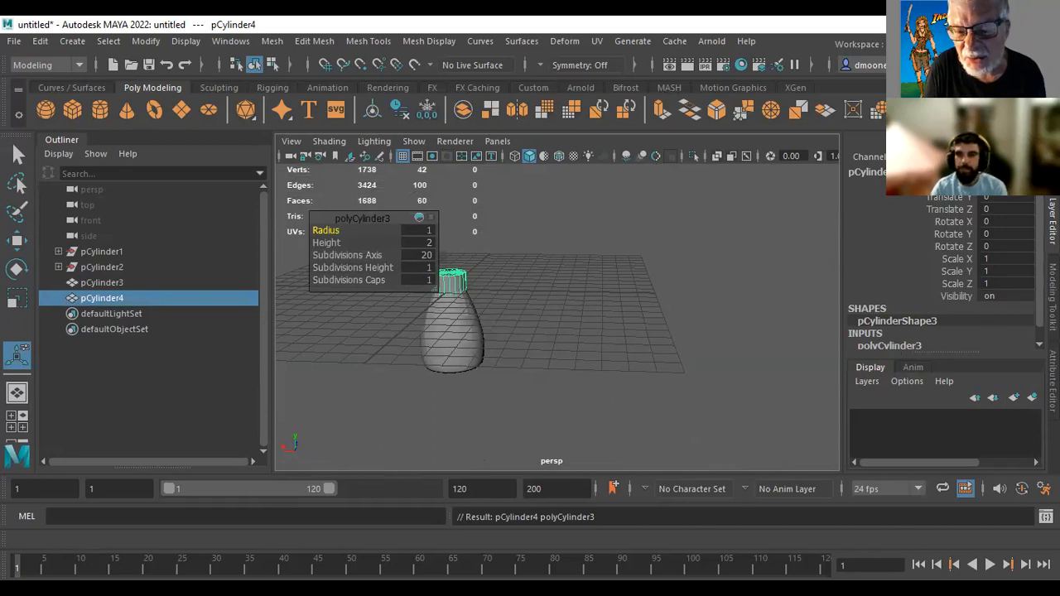
{"action": "scroll", "coordinate": [1010, 334], "scroll_direction": "down", "scroll_amount": 1}
{"action": "left_click", "coordinate": [918, 331]}
{"action": "scroll", "coordinate": [872, 313], "scroll_direction": "down", "scroll_amount": 5}
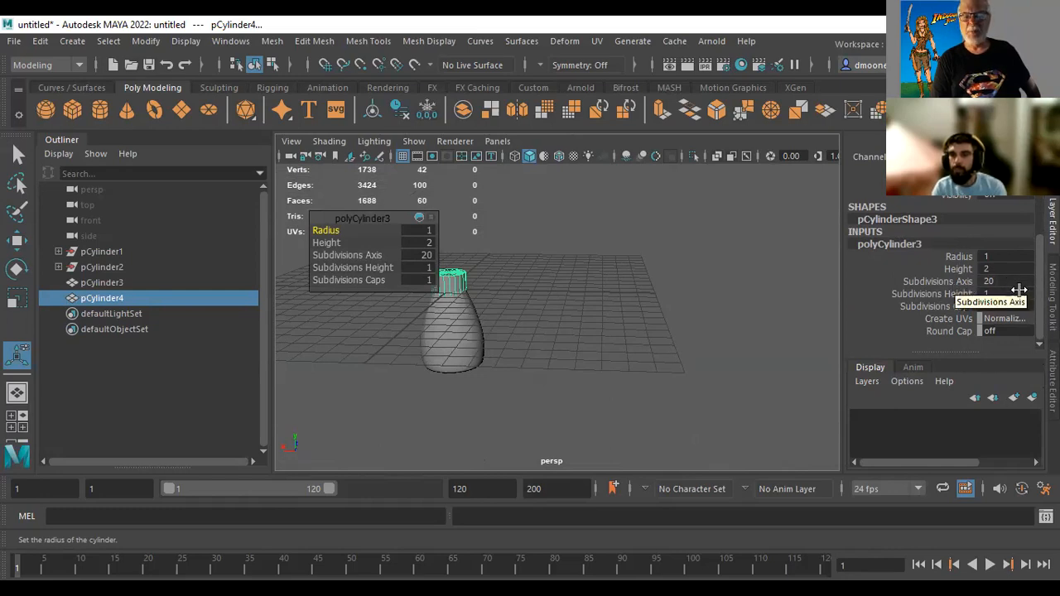
{"action": "left_click", "coordinate": [913, 306]}
{"action": "middle_click_drag", "start_coordinate": [743, 304], "coordinate": [622, 298]}
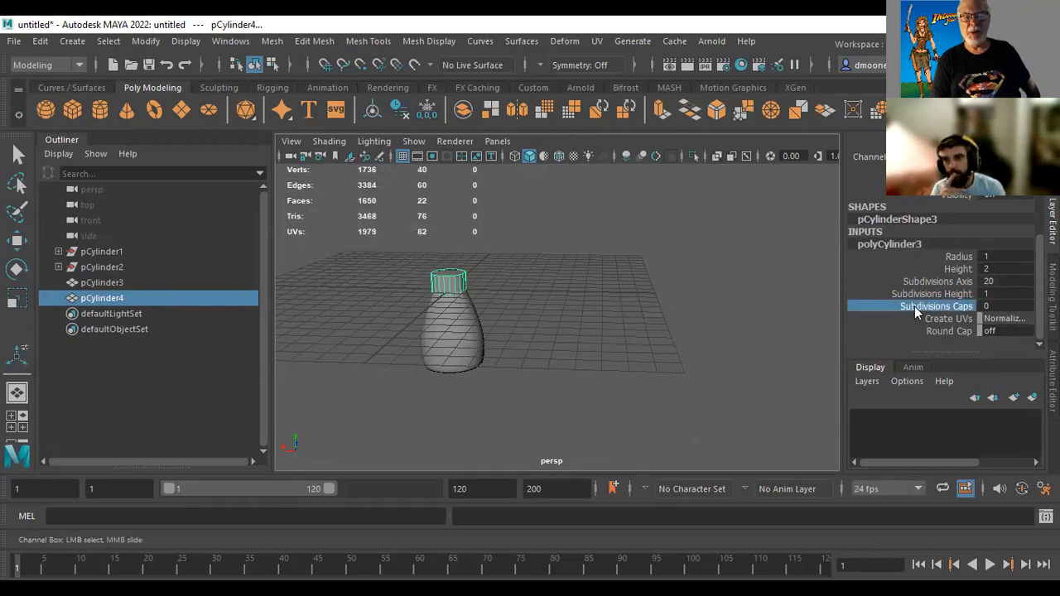
Scale the new cylinder into a thin rod, about 0.049 in X and Z and about 0.553 in Y
{"action": "middle_click_drag", "start_coordinate": [761, 304], "coordinate": [769, 302]}
{"action": "middle_click_drag", "start_coordinate": [622, 300], "coordinate": [591, 323]}
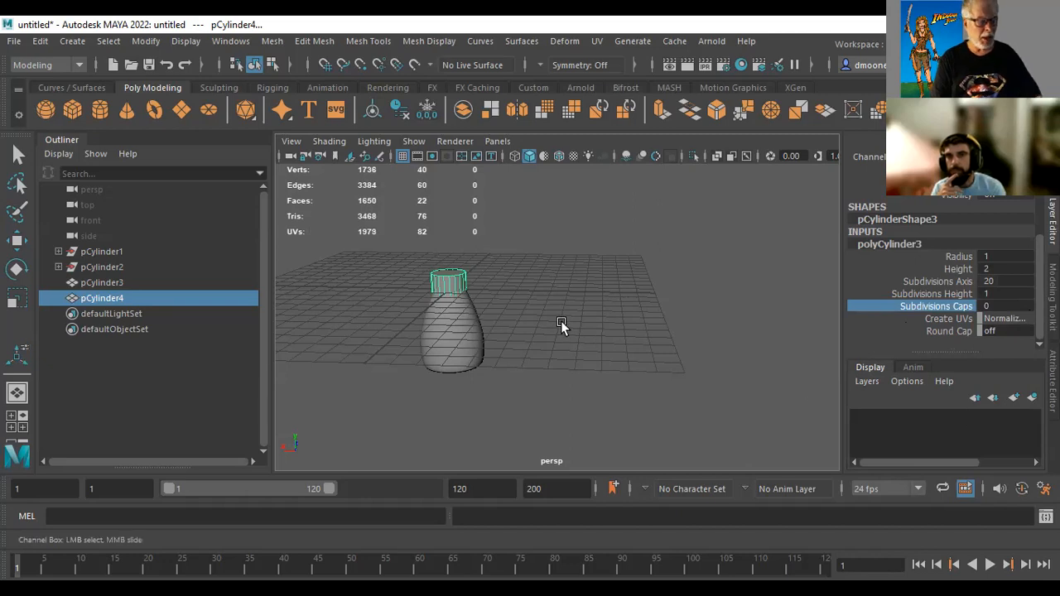
{"action": "key", "text": "r"}
{"action": "left_click_drag", "start_coordinate": [448, 294], "coordinate": [420, 304]}
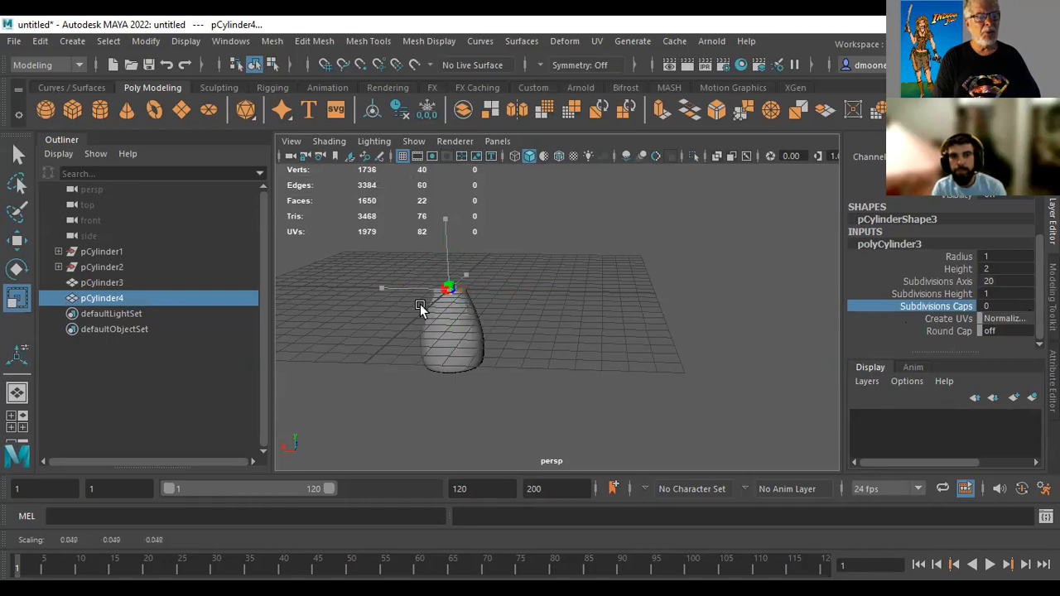
{"action": "mouse_move", "coordinate": [444, 219]}
{"action": "left_mouse_down"}
{"action": "mouse_move", "coordinate": [443, 116]}
{"action": "mouse_move", "coordinate": [435, 219]}
{"action": "left_mouse_up"}
{"action": "left_click", "coordinate": [436, 219]}
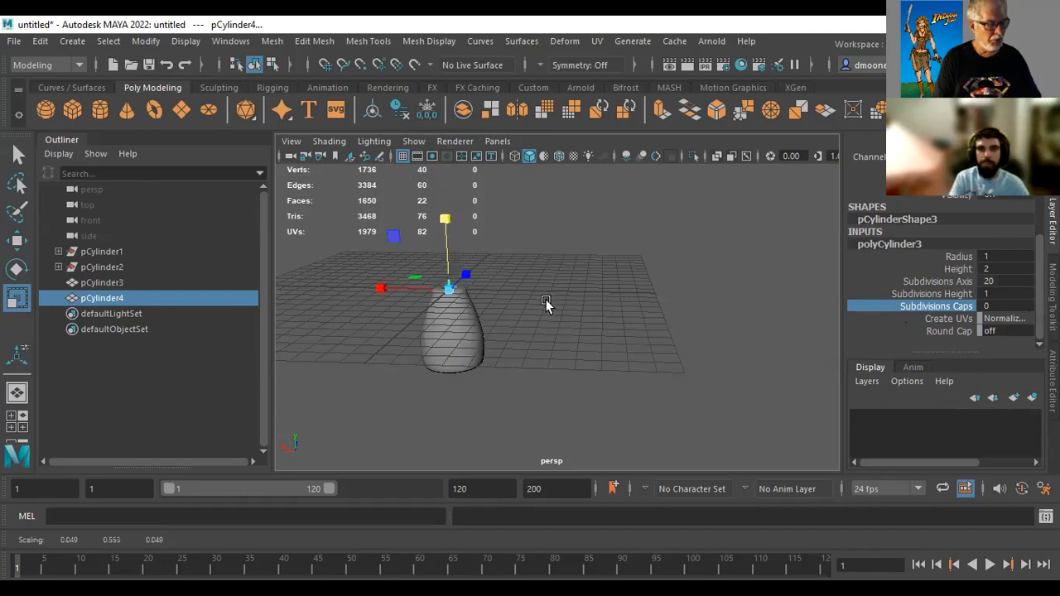
Lower the thin cylinder to the shell's open base and, in the bottom view, move it along X onto the rim
{"action": "key", "text": "w"}
{"action": "left_click_drag", "start_coordinate": [444, 214], "coordinate": [446, 291]}
{"action": "left_click_drag", "start_coordinate": [515, 390], "coordinate": [686, 325], "text": "alt"}
{"action": "key", "text": "space"}
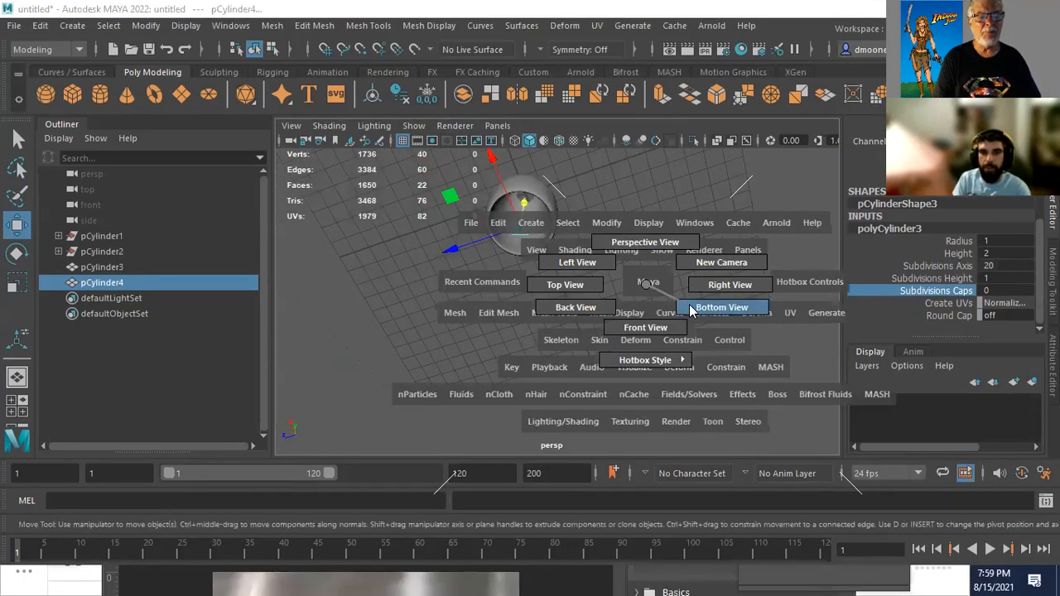
{"action": "left_click_drag", "start_coordinate": [716, 383], "coordinate": [717, 383]}
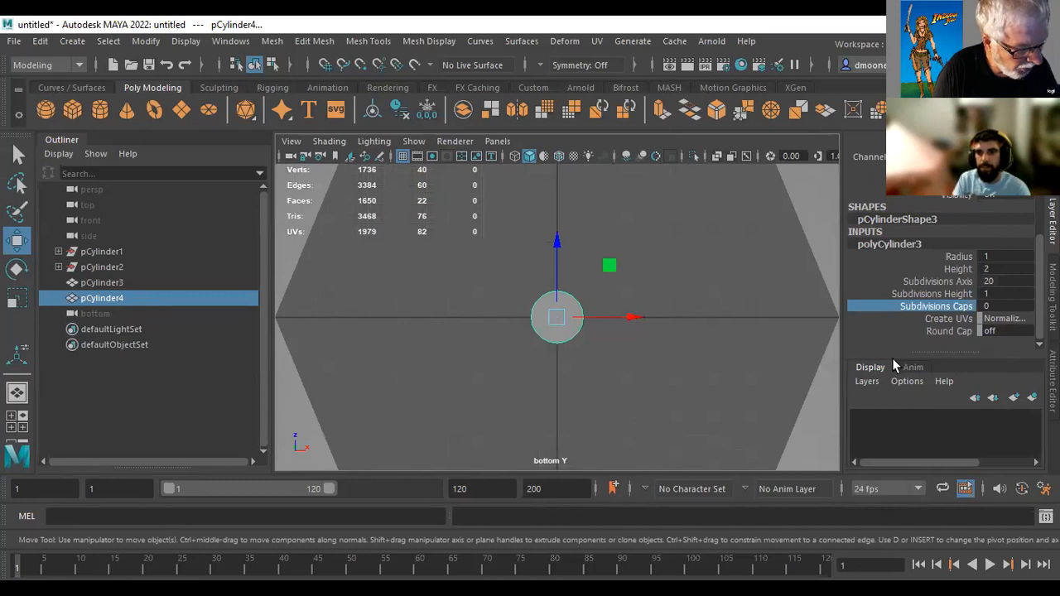
{"action": "key", "text": "a"}
{"action": "left_click_drag", "start_coordinate": [632, 316], "coordinate": [771, 346]}
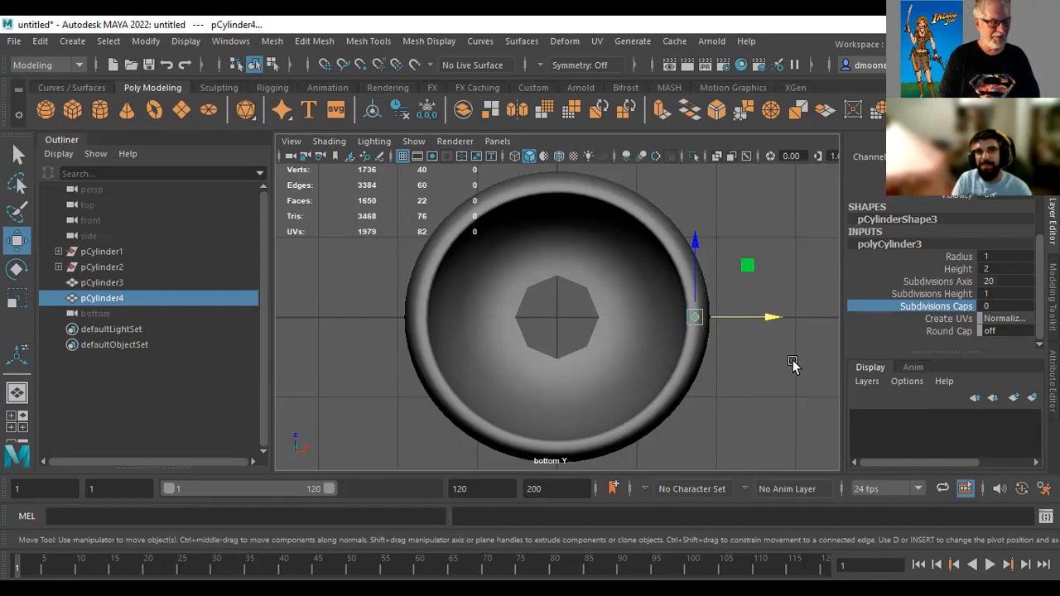
Move the thin cylinder's pivot to the center of the shell, using point snapping, and turn the snapping off
{"action": "key", "text": "d"}
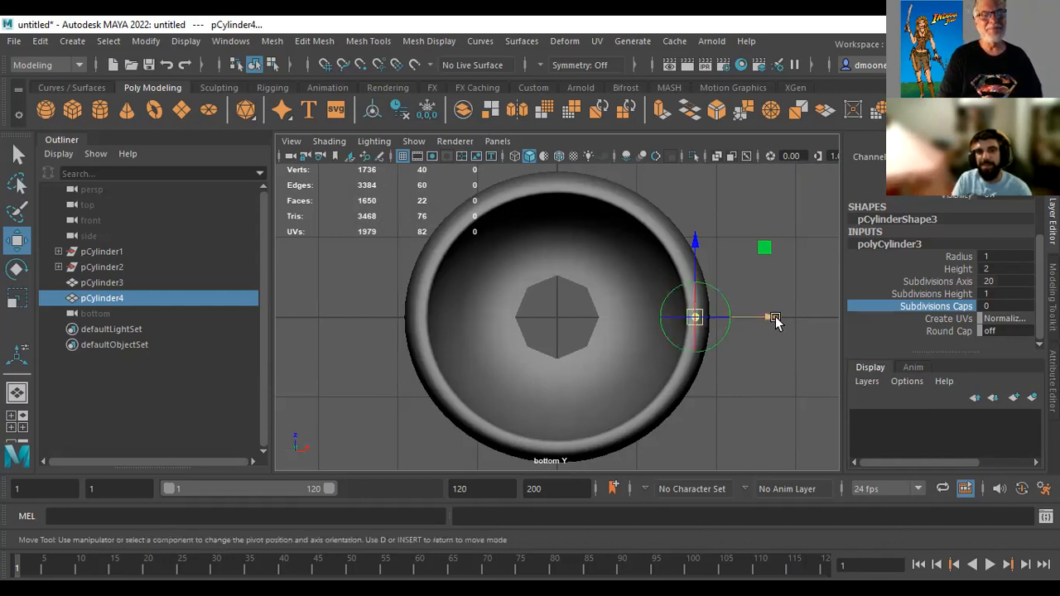
{"action": "left_click_drag", "start_coordinate": [778, 323], "coordinate": [644, 331]}
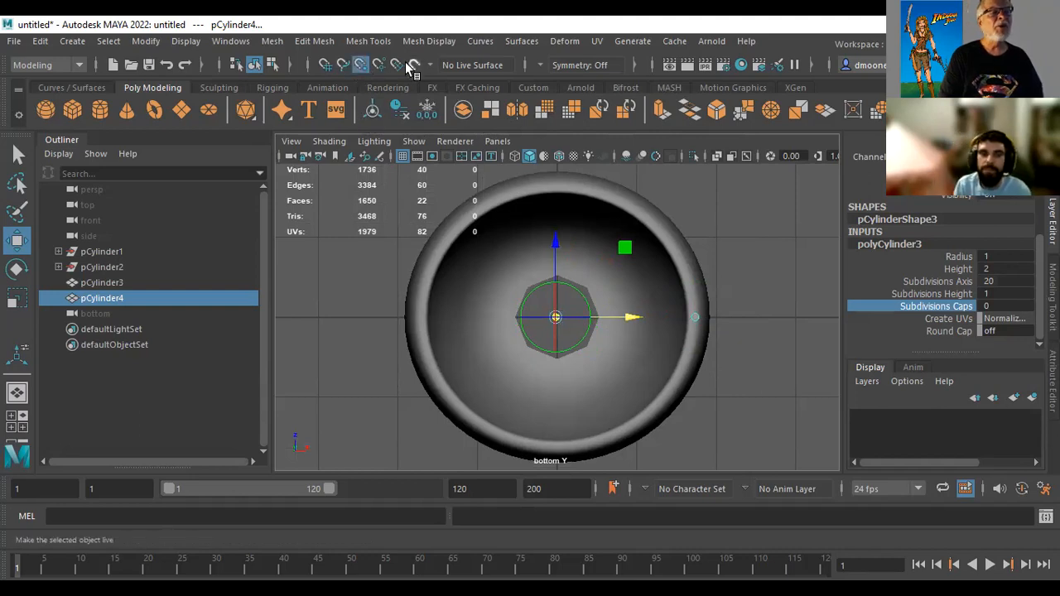
{"action": "left_click_drag", "start_coordinate": [631, 317], "coordinate": [555, 361]}
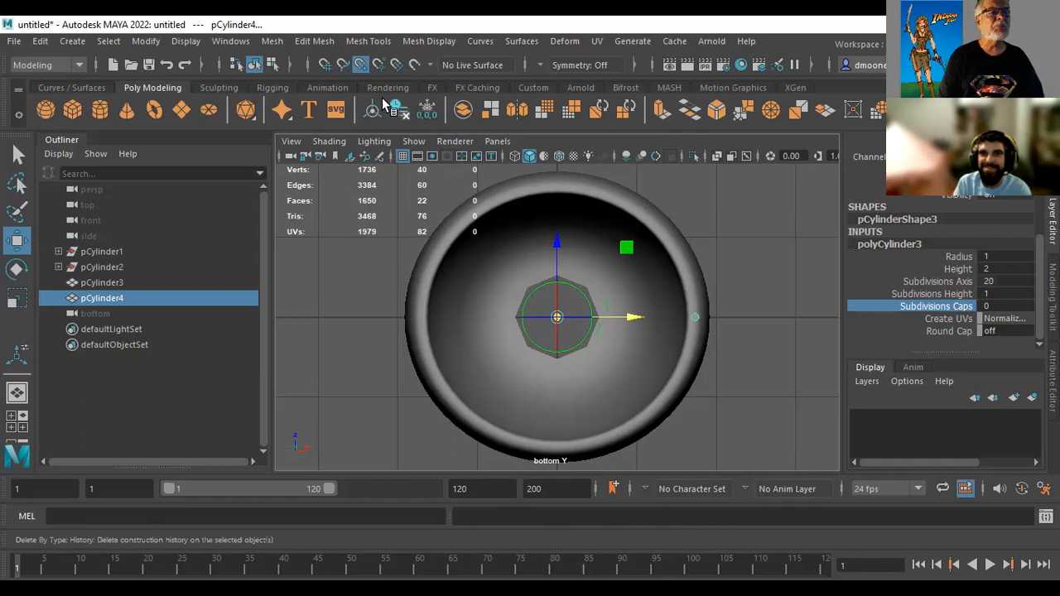
{"action": "left_click", "coordinate": [361, 66]}
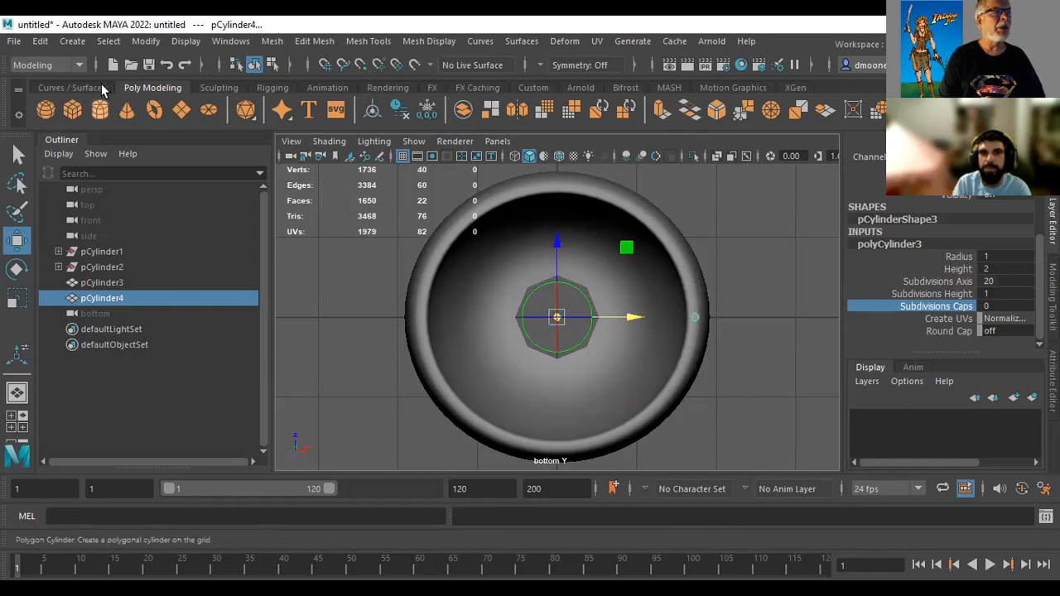
Duplicate the thin cylinder around the rim with Duplicate Special, making 35 copies rotated 10 degrees in Y
{"action": "left_click", "coordinate": [40, 41]}
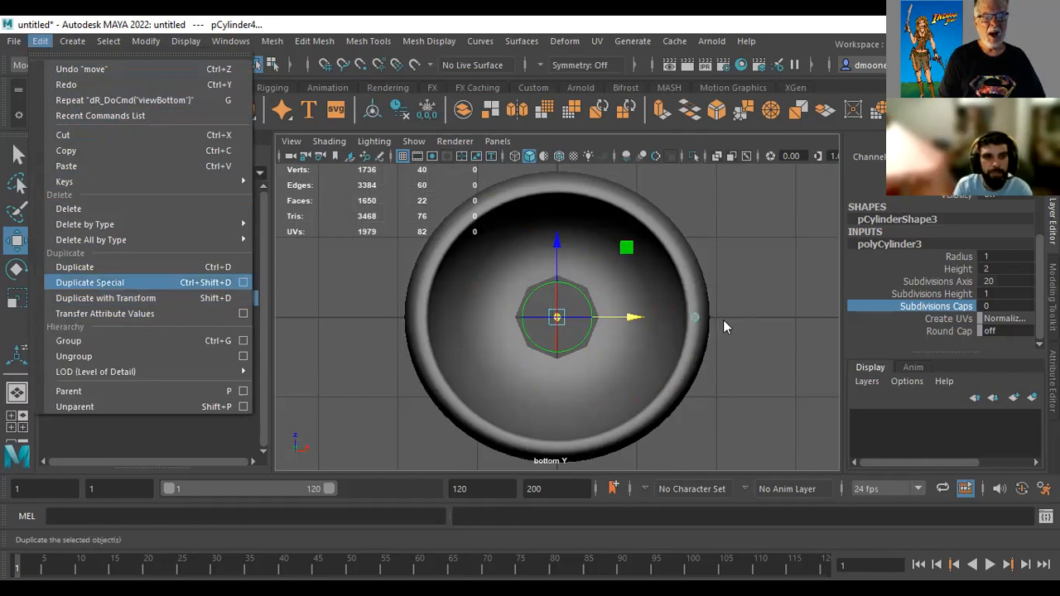
{"action": "left_click_drag", "start_coordinate": [641, 310], "coordinate": [873, 119]}
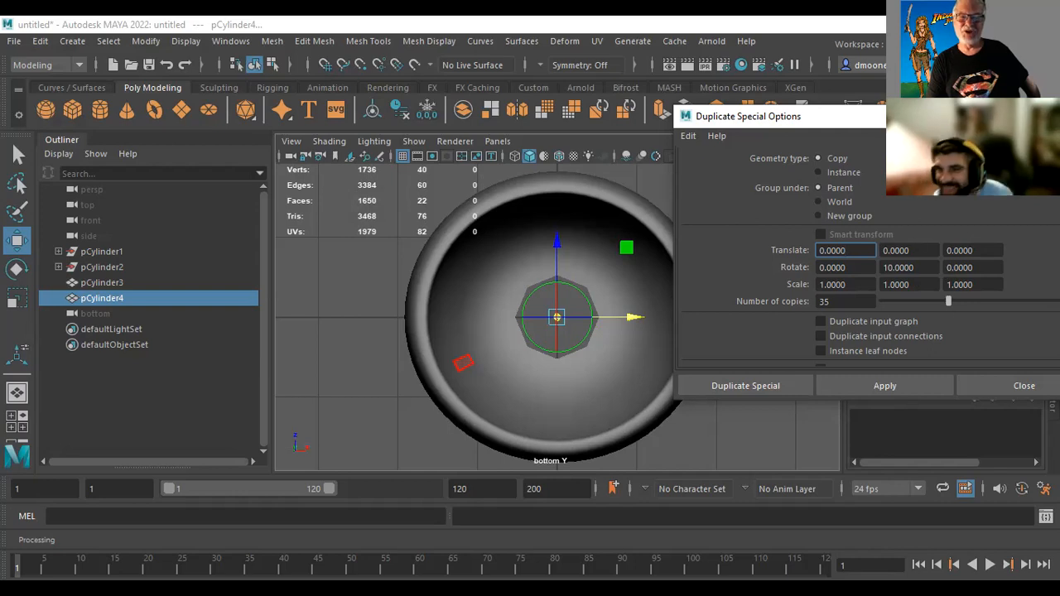
{"action": "left_click_drag", "start_coordinate": [952, 116], "coordinate": [887, 89]}
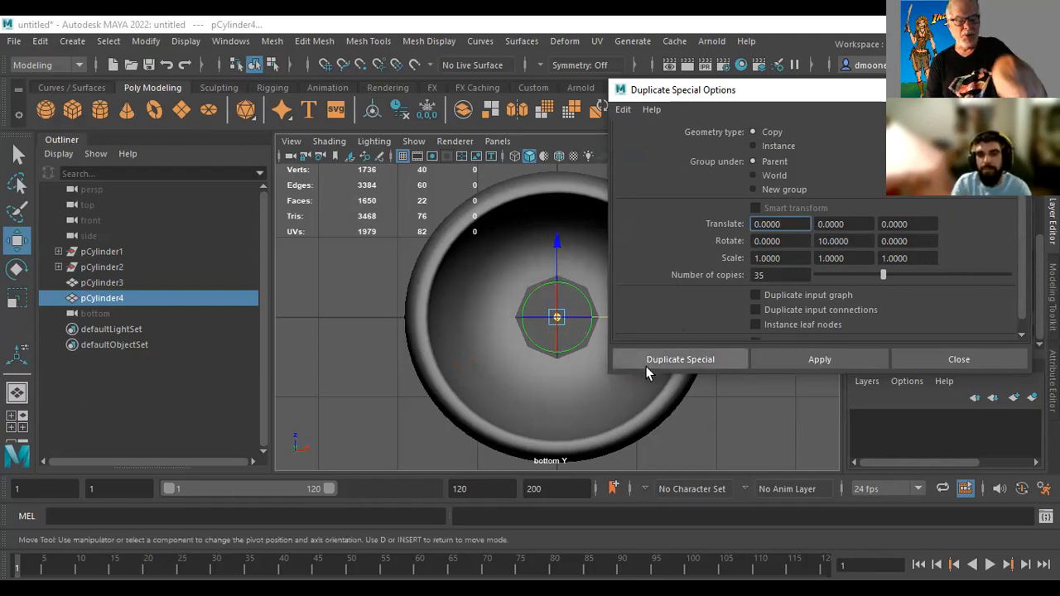
{"action": "left_click", "coordinate": [672, 358]}
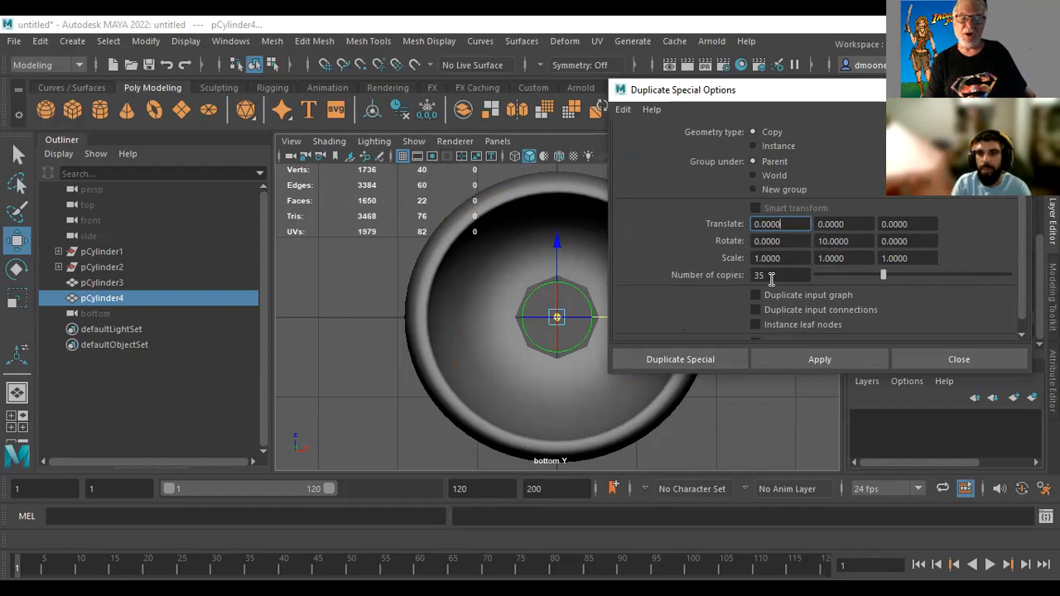
{"action": "left_click", "coordinate": [819, 362]}
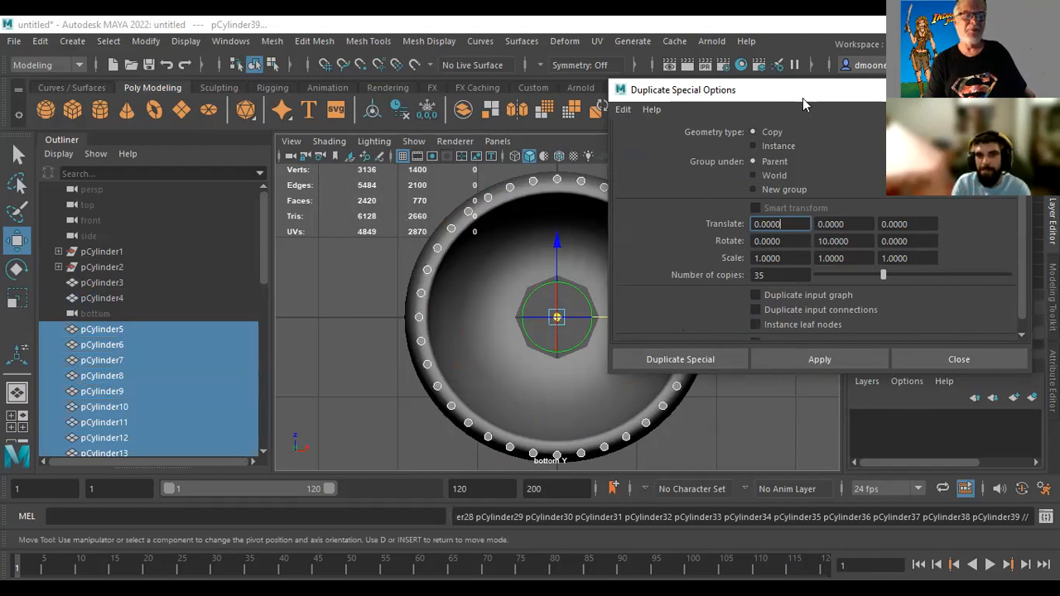
{"action": "left_click_drag", "start_coordinate": [802, 98], "coordinate": [980, 191]}
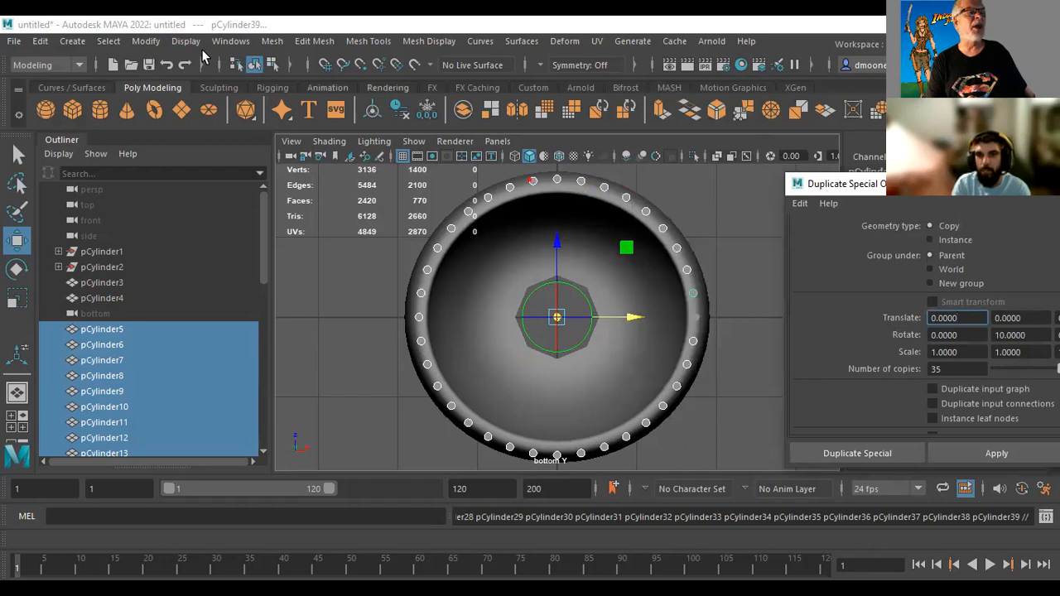
Combine the duplicated rim cylinders into one mesh and deselect it
{"action": "left_click", "coordinate": [273, 41]}
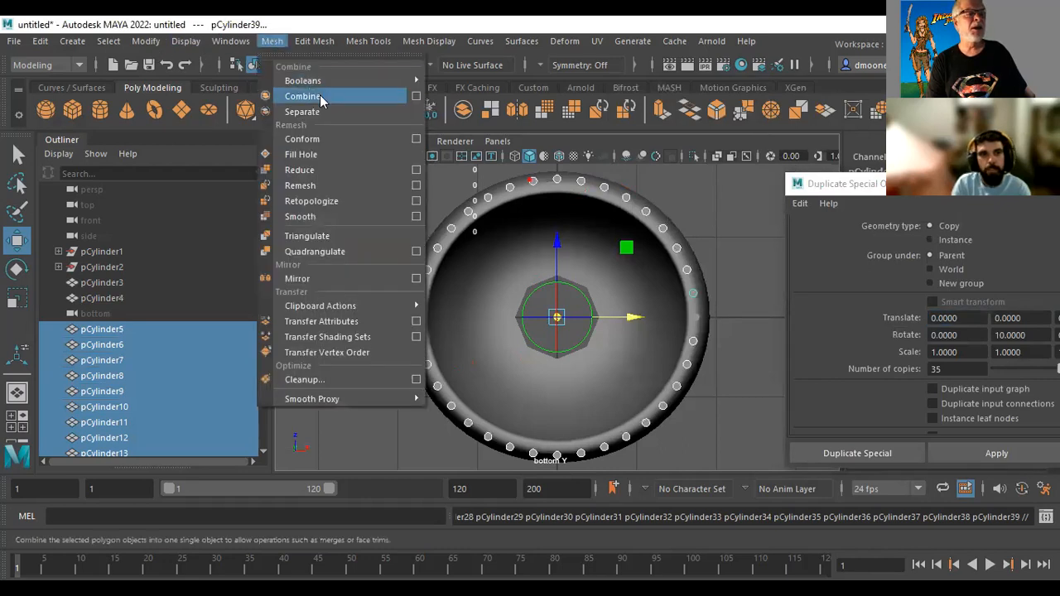
{"action": "left_click", "coordinate": [321, 100]}
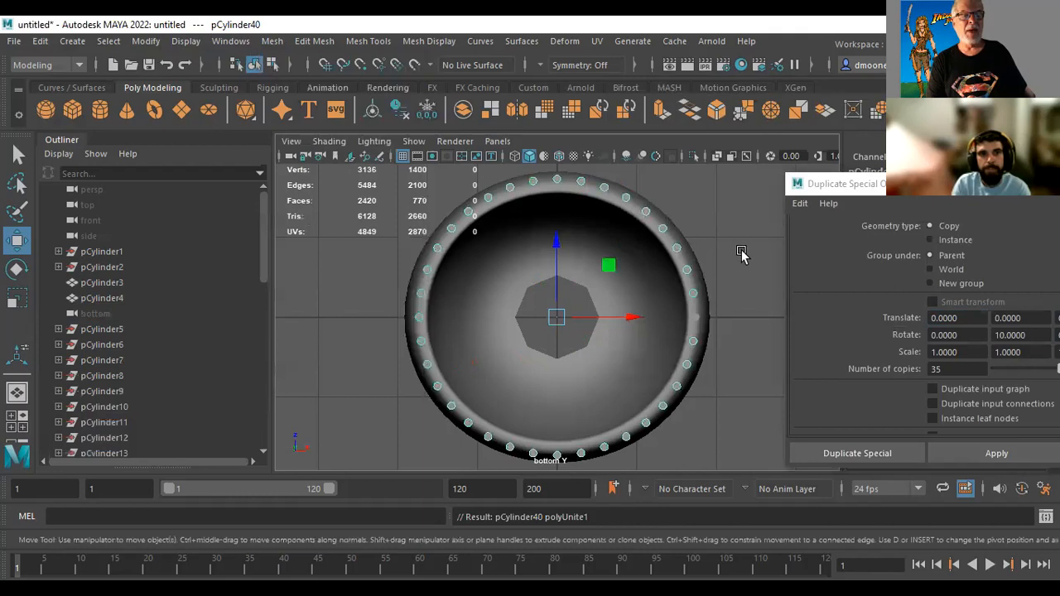
{"action": "left_click", "coordinate": [719, 294]}
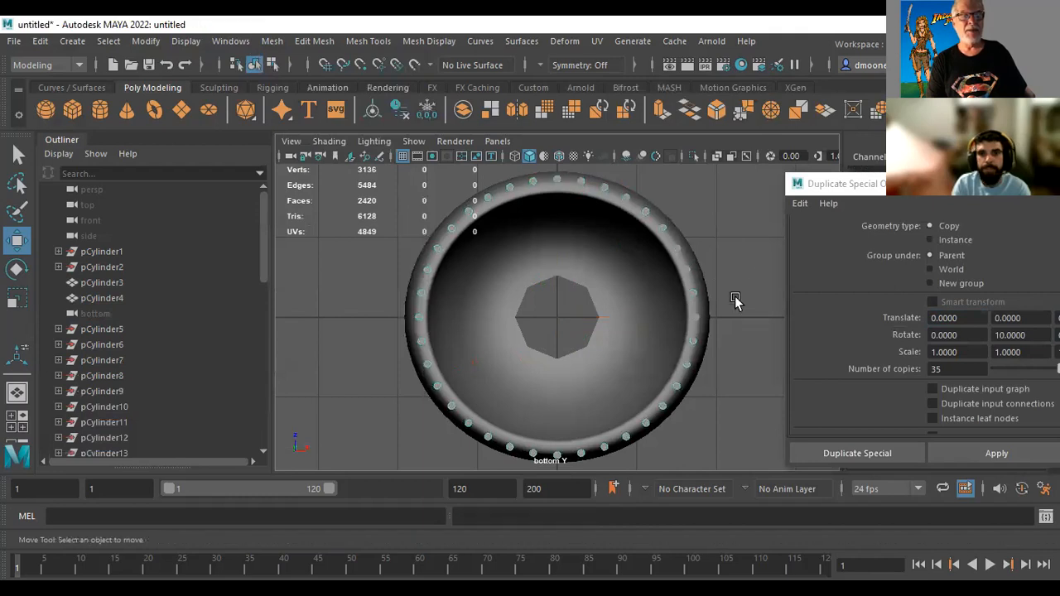
{"action": "left_click", "coordinate": [551, 249]}
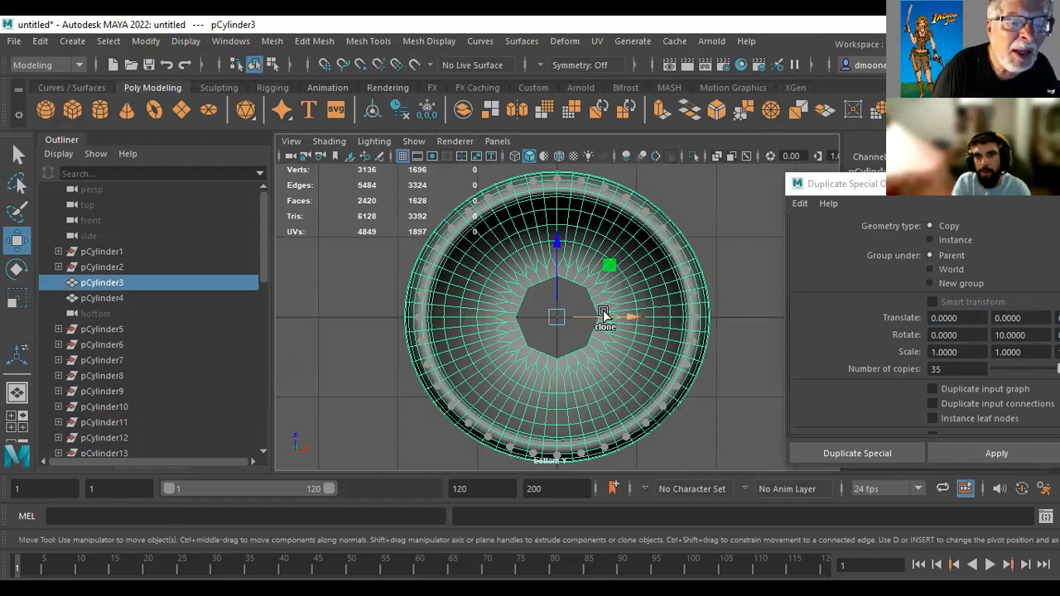
{"action": "right_click_drag", "start_coordinate": [719, 292], "coordinate": [748, 284], "text": "shift"}
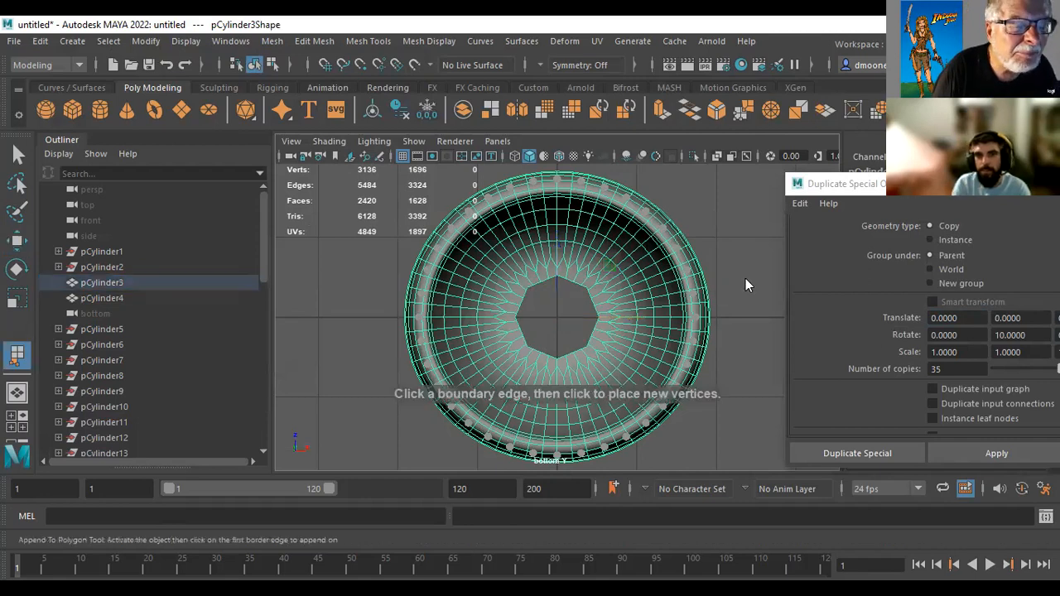
{"action": "middle_click_drag", "start_coordinate": [750, 258], "coordinate": [774, 256], "text": "alt"}
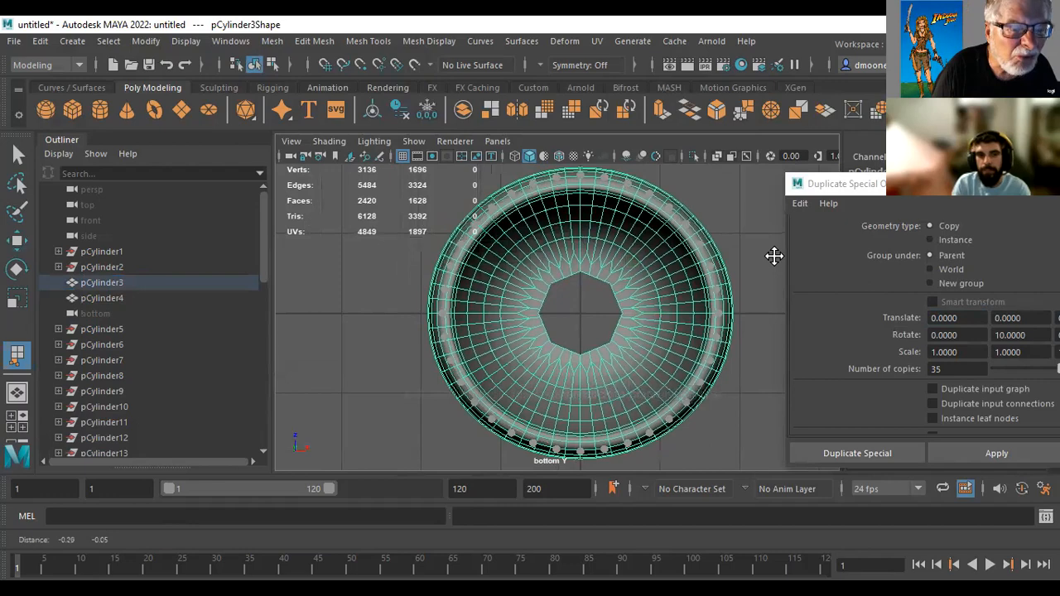
{"action": "right_click_drag", "start_coordinate": [773, 256], "coordinate": [968, 309], "text": "alt"}
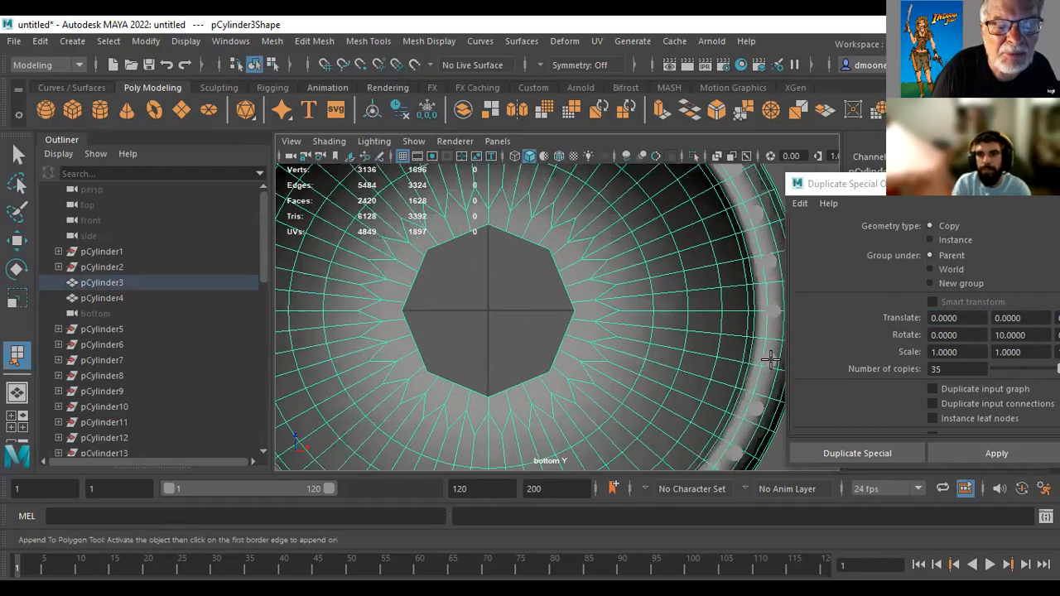
{"action": "left_click", "coordinate": [18, 155]}
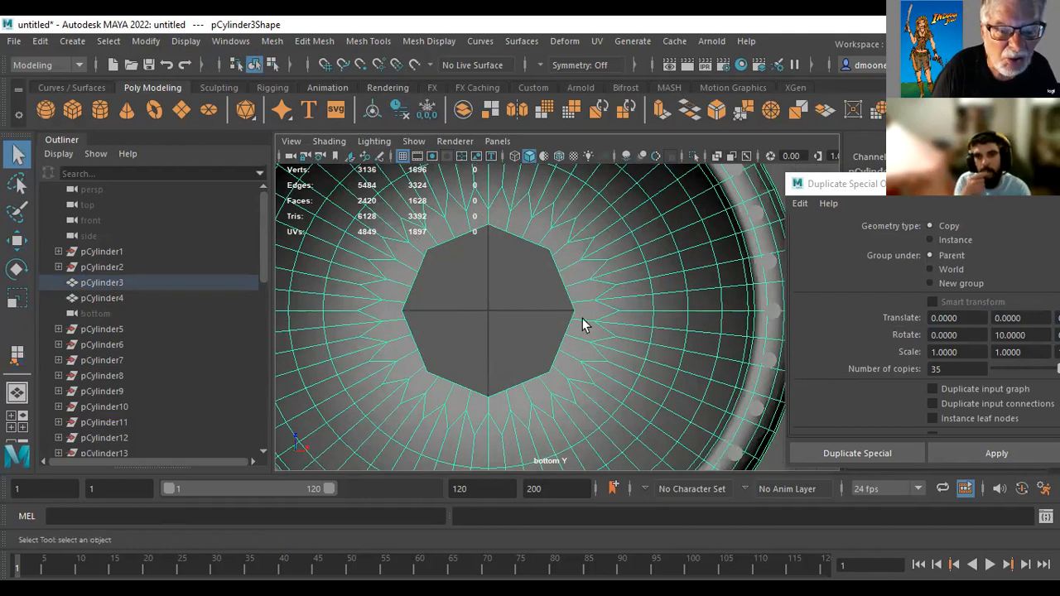
Select the original thin cylinder together with the combined ring of copies and combine them into a single mesh
{"action": "left_click", "coordinate": [769, 311]}
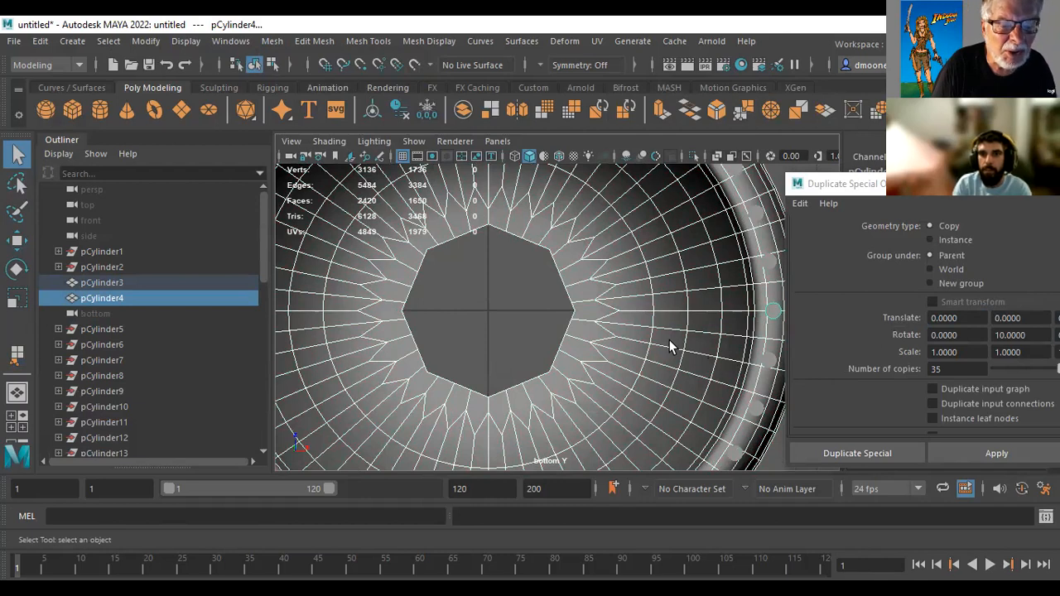
{"action": "key", "text": "space"}
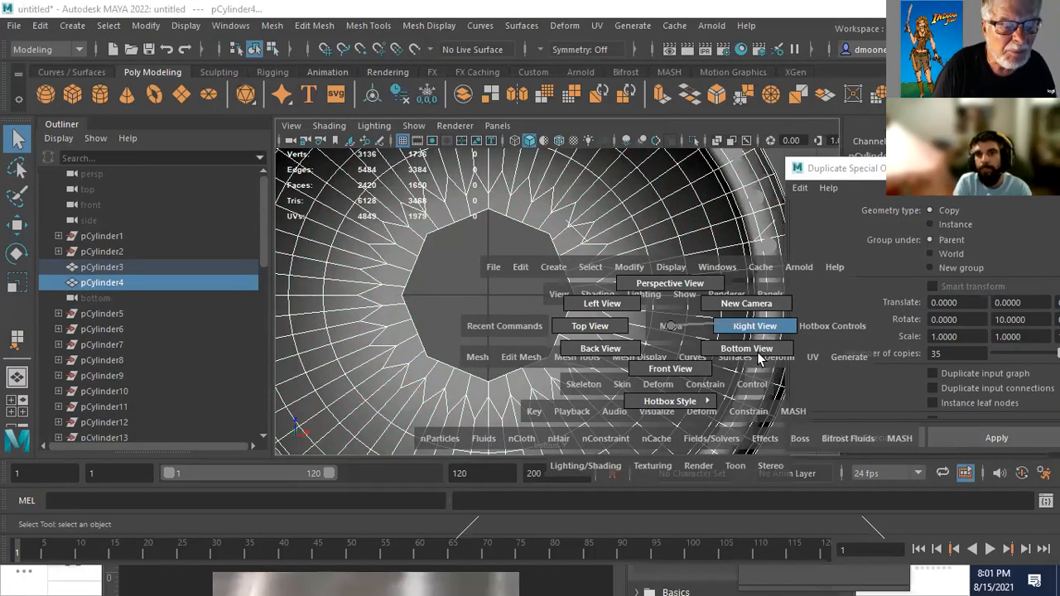
{"action": "left_click_drag", "start_coordinate": [671, 325], "coordinate": [758, 353]}
{"action": "left_click_drag", "start_coordinate": [519, 418], "coordinate": [605, 434]}
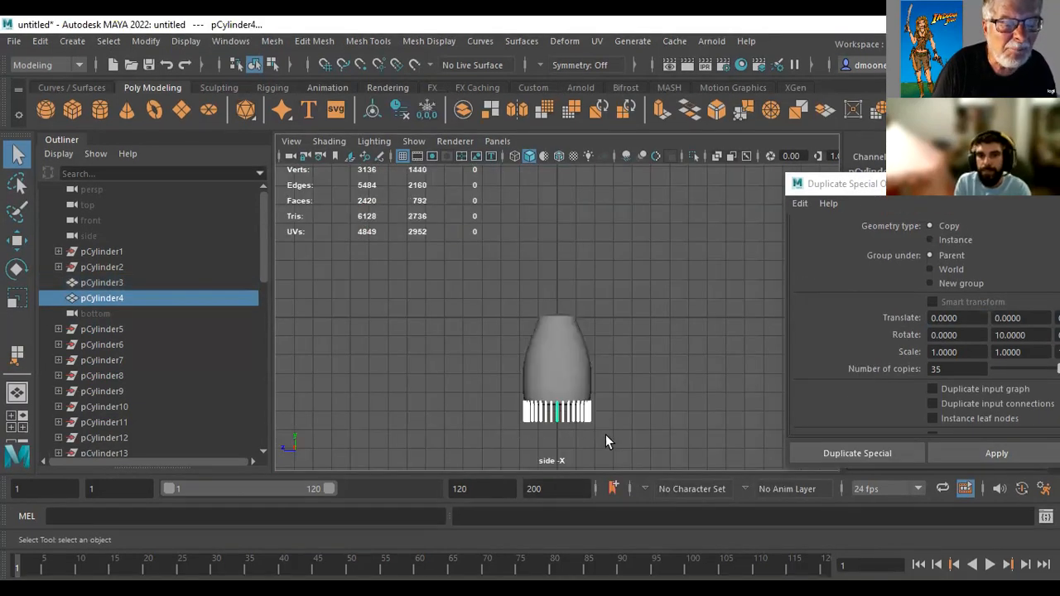
{"action": "left_click", "coordinate": [261, 41]}
{"action": "left_click", "coordinate": [312, 94]}
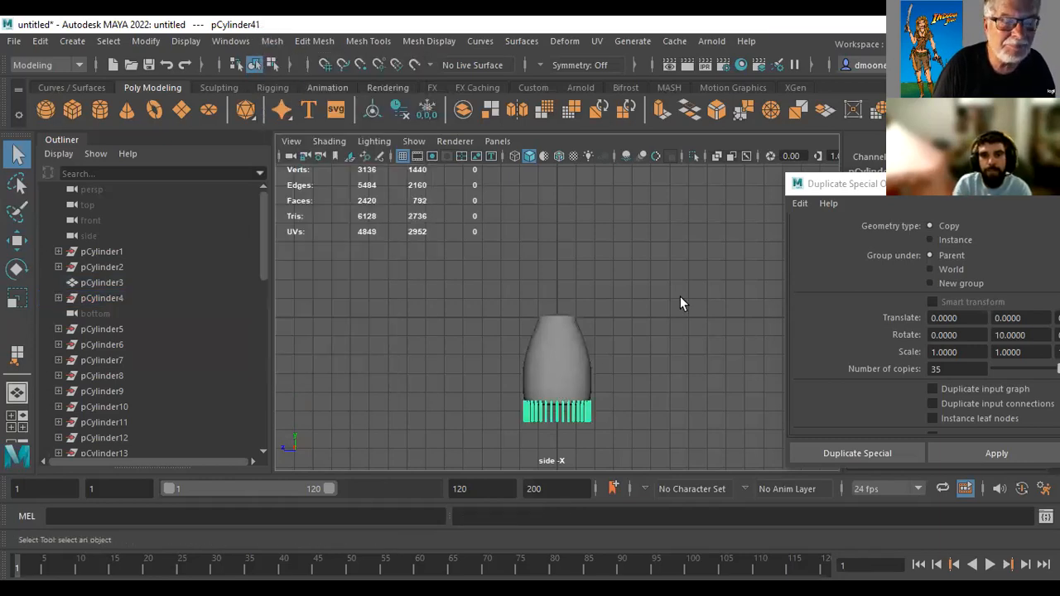
Subtract the combined ring of thin cylinders from the shell's base rim with a Boolean Difference
{"action": "left_click", "coordinate": [570, 349]}
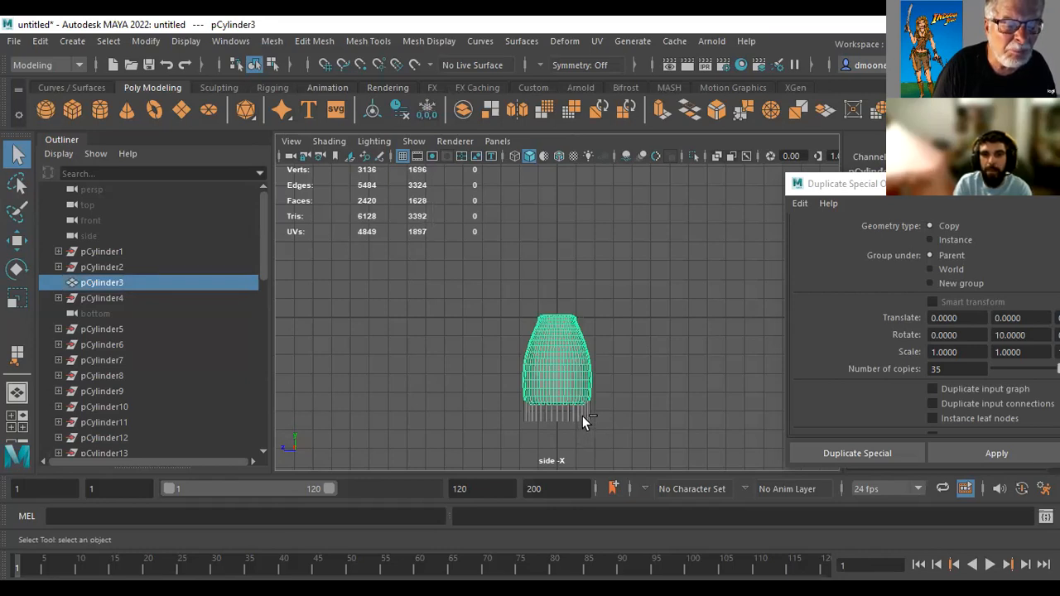
{"action": "left_click", "coordinate": [534, 418]}
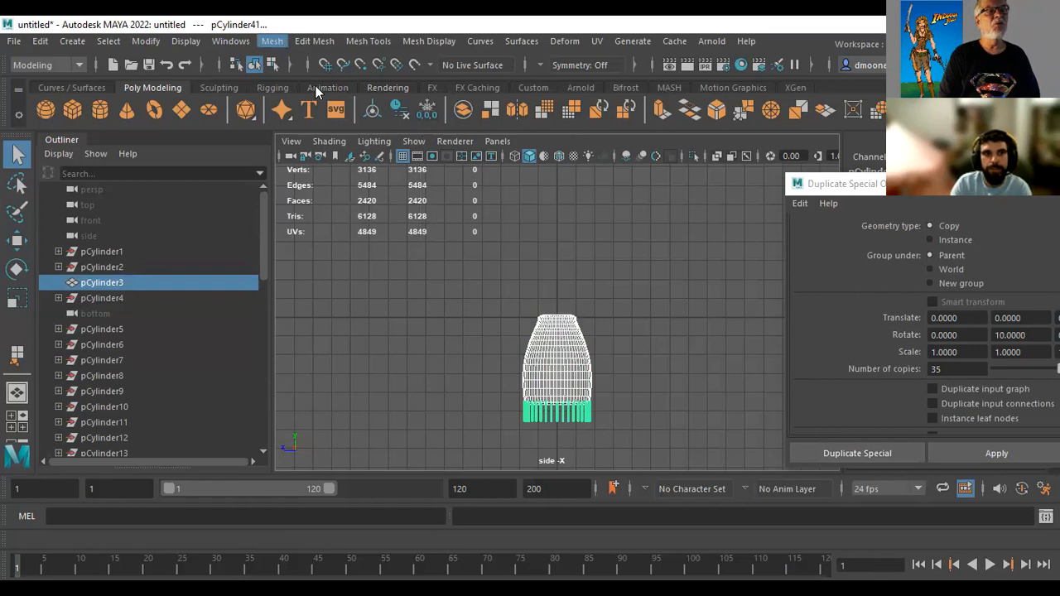
{"action": "left_click", "coordinate": [272, 41]}
{"action": "mouse_move", "coordinate": [315, 85]}
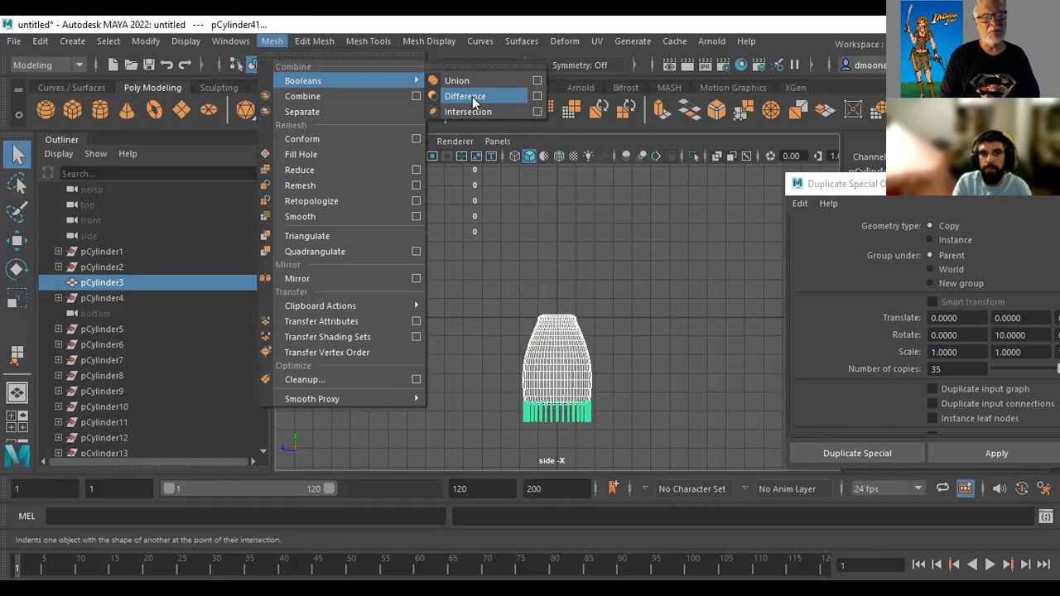
{"action": "left_click", "coordinate": [478, 100]}
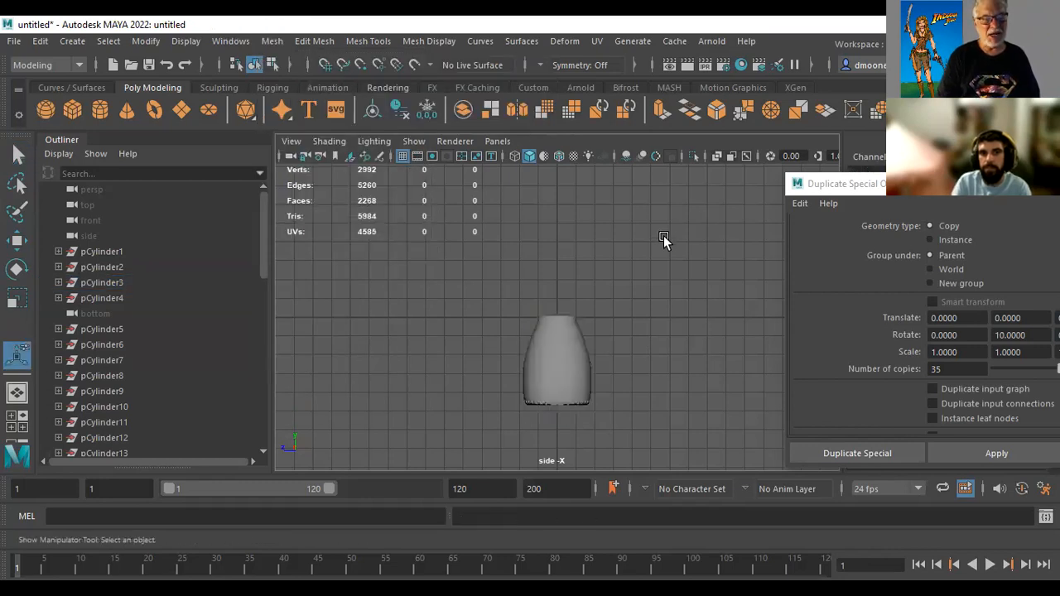
Examine the cuts around the shell's base rim up close in the perspective view
{"action": "scroll", "coordinate": [610, 315], "scroll_direction": "up", "scroll_amount": 5}
{"action": "left_click_drag", "start_coordinate": [549, 348], "coordinate": [568, 234], "text": "alt"}
{"action": "key", "text": "space"}
{"action": "right_click_drag", "start_coordinate": [524, 303], "coordinate": [849, 320], "text": "alt"}
{"action": "middle_click_drag", "start_coordinate": [568, 240], "coordinate": [607, 372], "text": "alt"}
{"action": "left_click_drag", "start_coordinate": [623, 332], "coordinate": [580, 295], "text": "alt"}
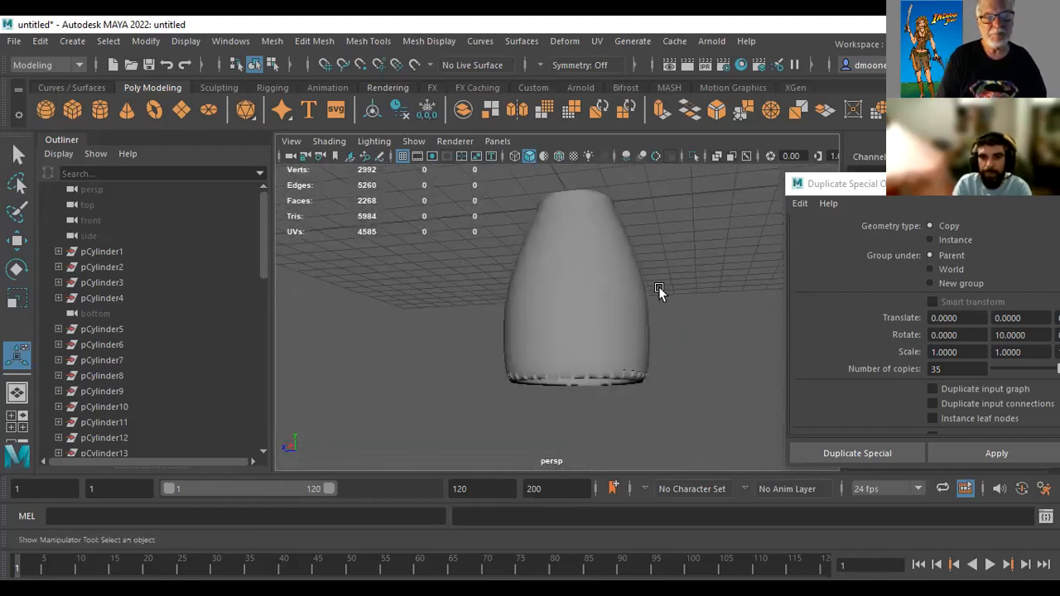
Save the scene as a Maya Binary file named Noz in the project's scenes folder
{"action": "left_click", "coordinate": [14, 40]}
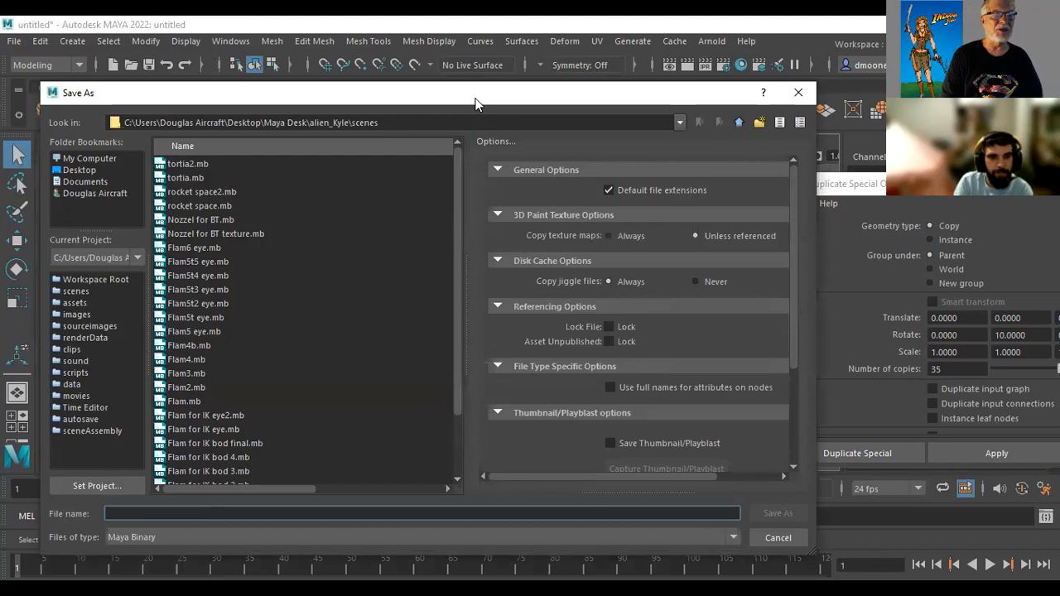
{"action": "left_click_drag", "start_coordinate": [476, 100], "coordinate": [512, 34]}
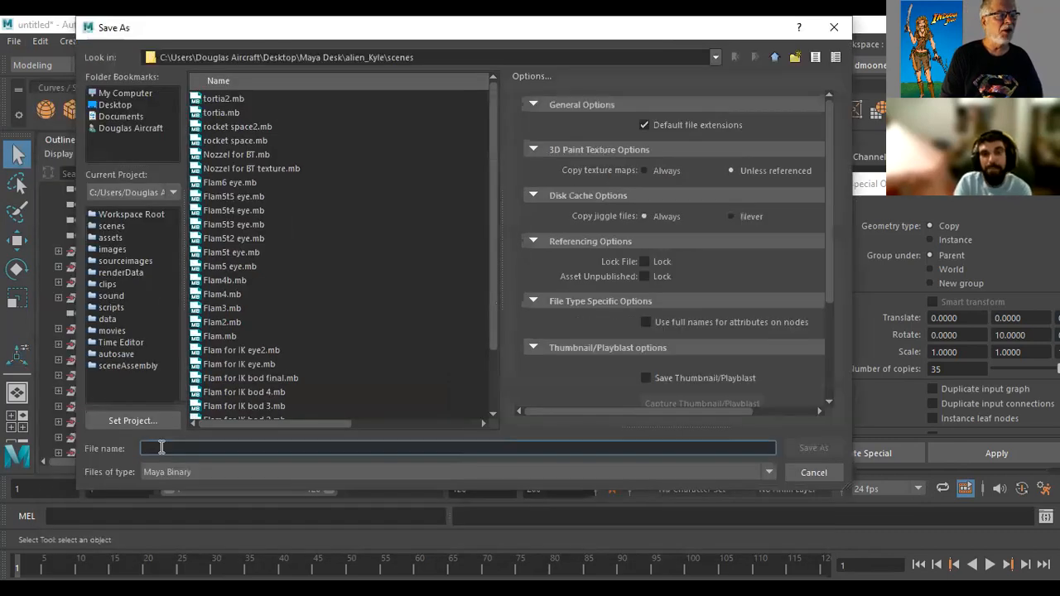
{"action": "type", "text": "Noz"}
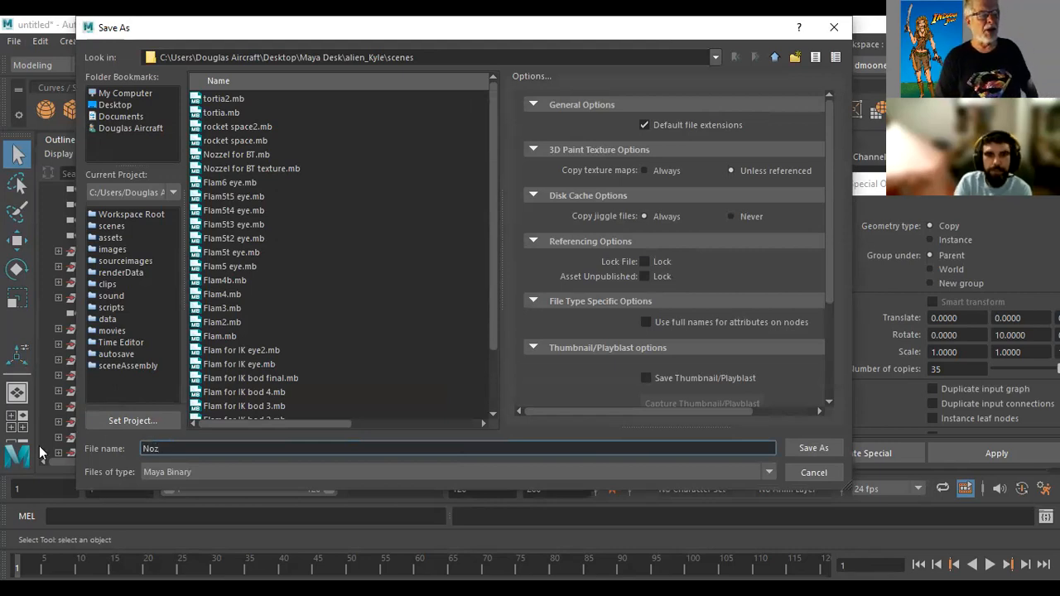
{"action": "left_click", "coordinate": [814, 448]}
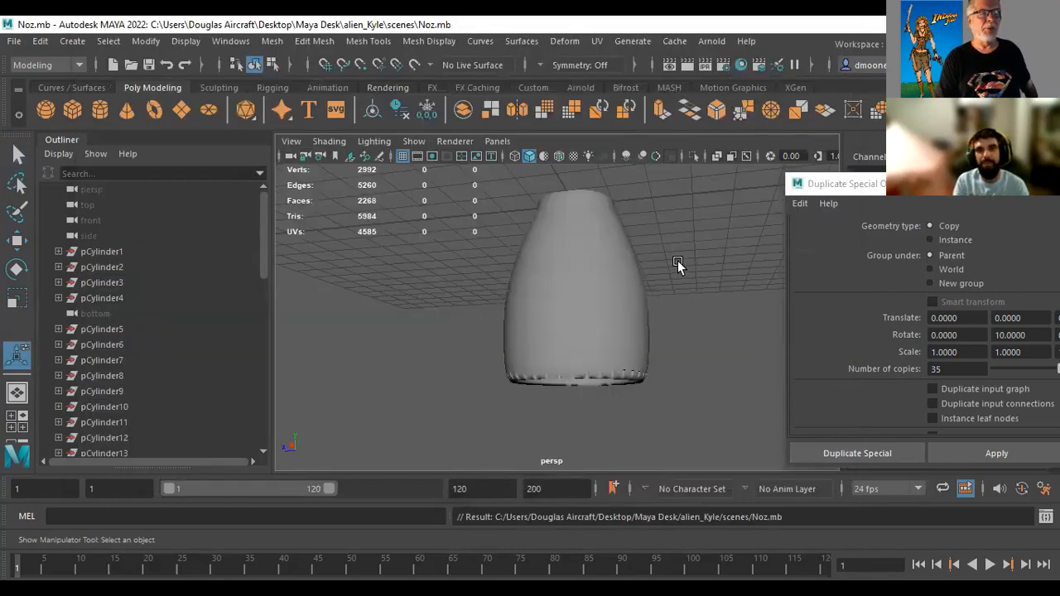
Reset the Duplicate Special options to their defaults and close the options window
{"action": "right_click_drag", "start_coordinate": [687, 266], "coordinate": [602, 262], "text": "alt"}
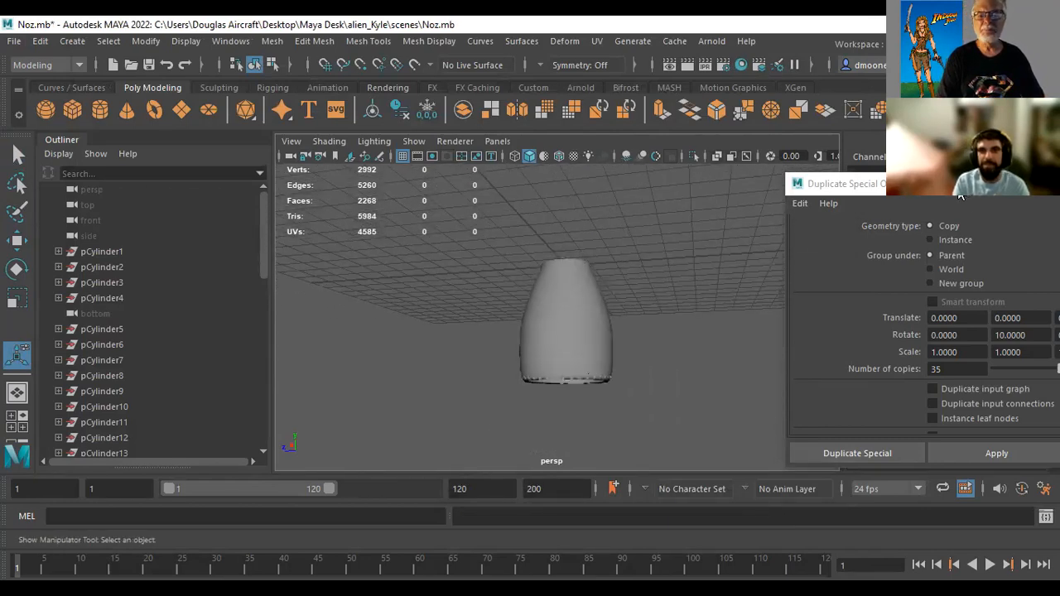
{"action": "left_click_drag", "start_coordinate": [958, 188], "coordinate": [730, 219]}
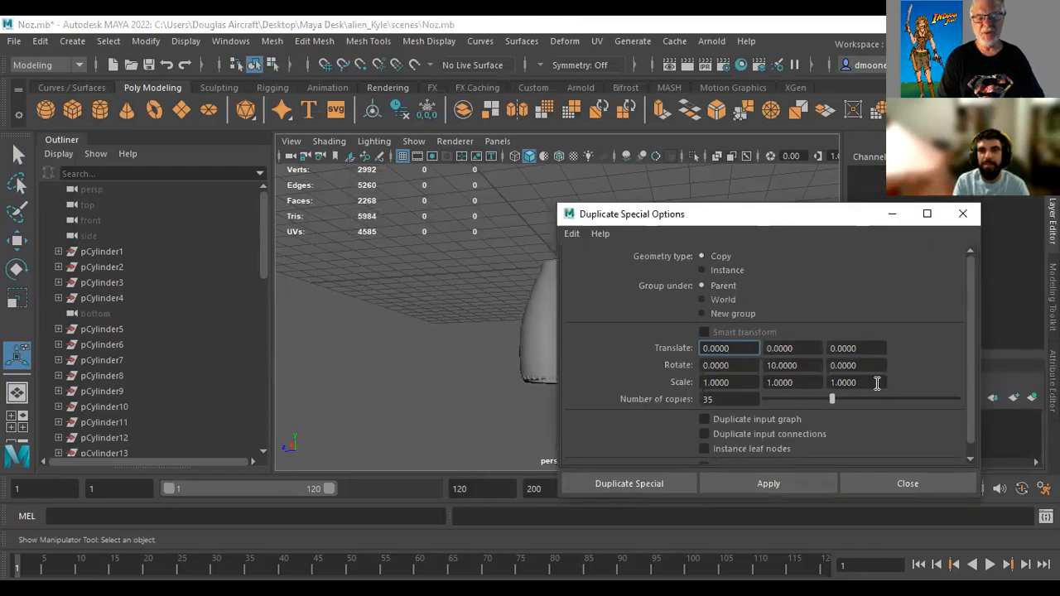
{"action": "left_click", "coordinate": [570, 237]}
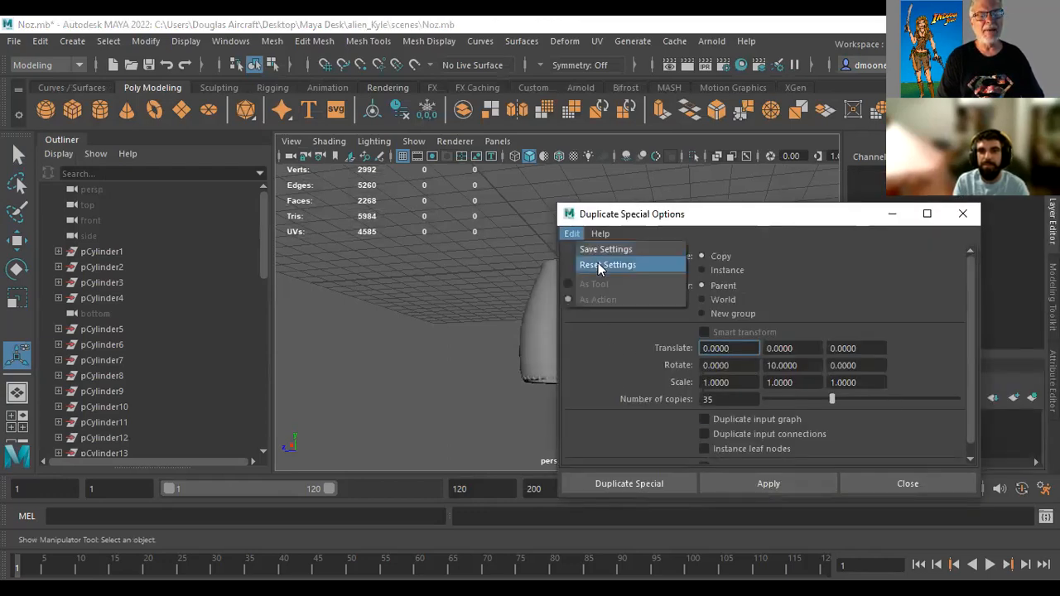
{"action": "left_click", "coordinate": [598, 264]}
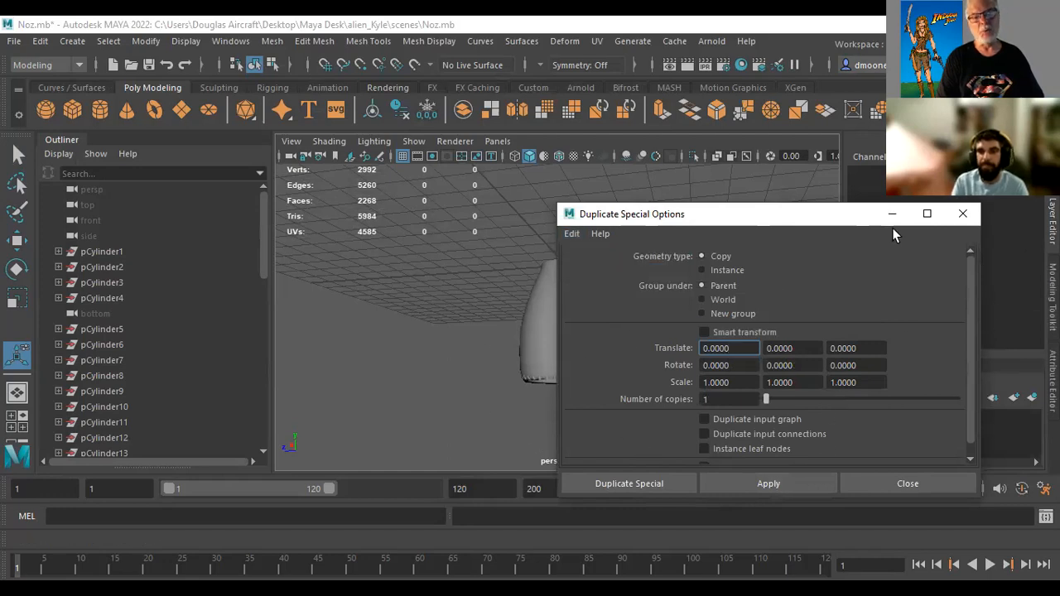
{"action": "left_click", "coordinate": [962, 214]}
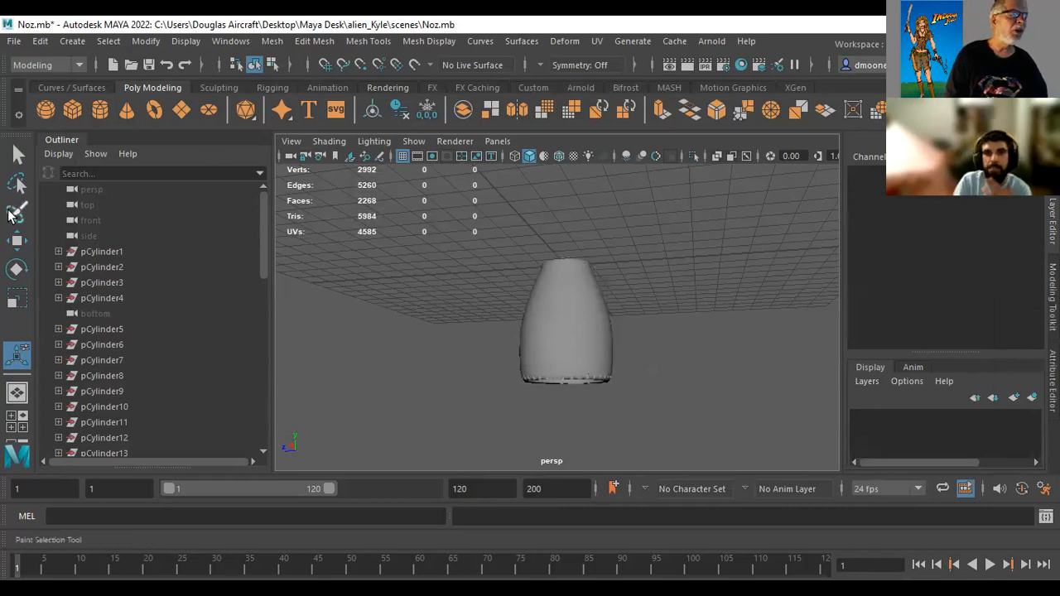
Reset the Paint Selection tool and the Scale tool to their default settings
{"action": "left_click", "coordinate": [15, 217]}
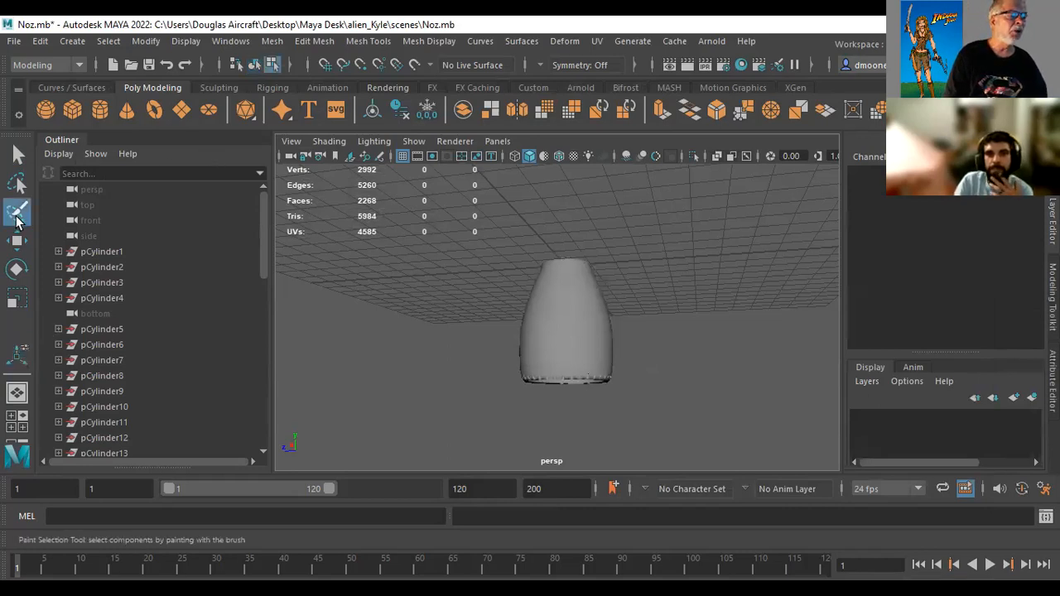
{"action": "double_click", "coordinate": [15, 217]}
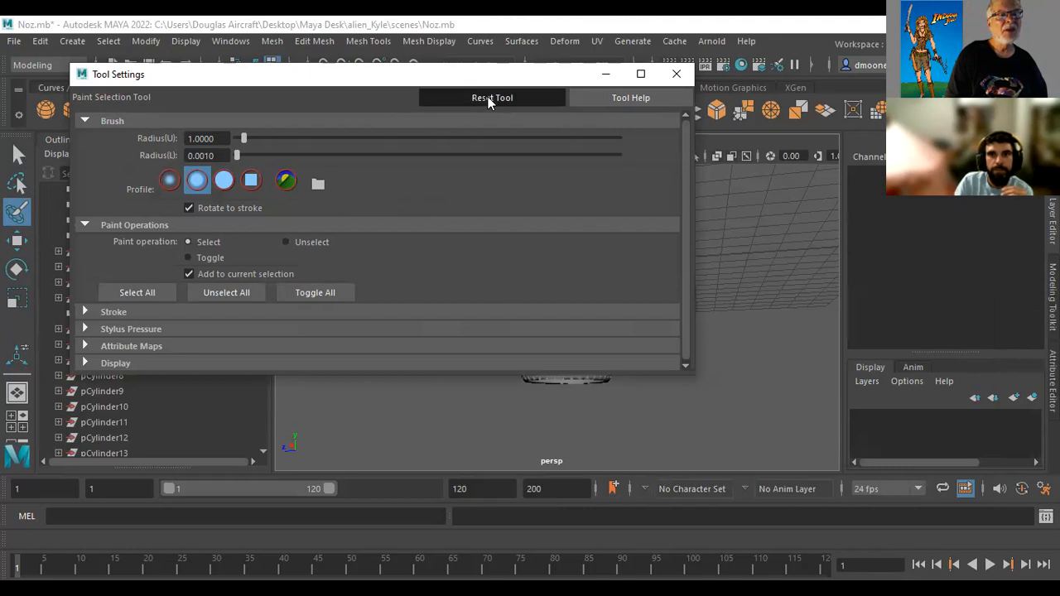
{"action": "left_click", "coordinate": [676, 75]}
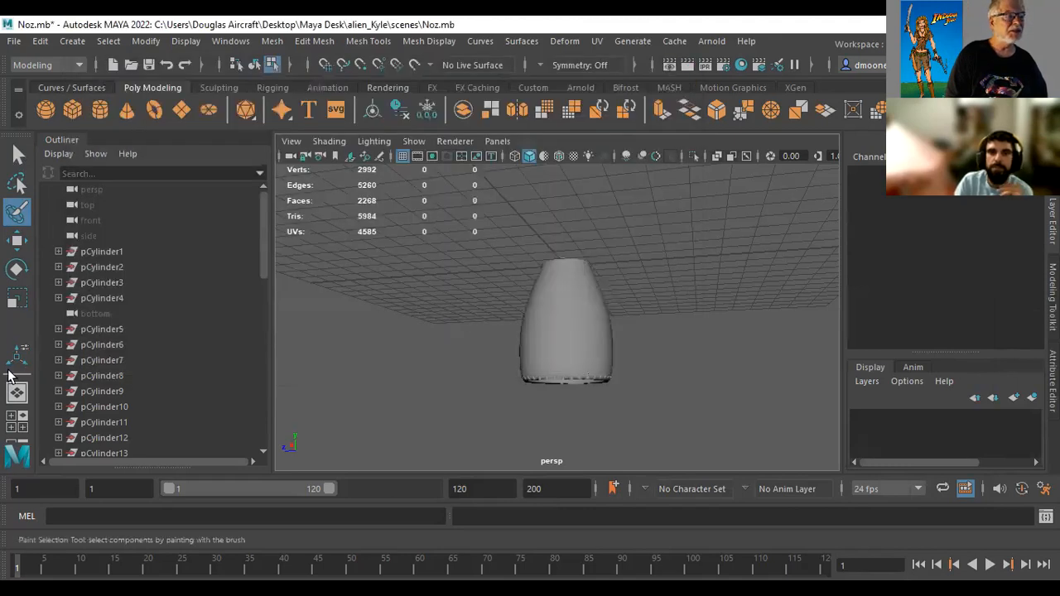
{"action": "double_click", "coordinate": [16, 298]}
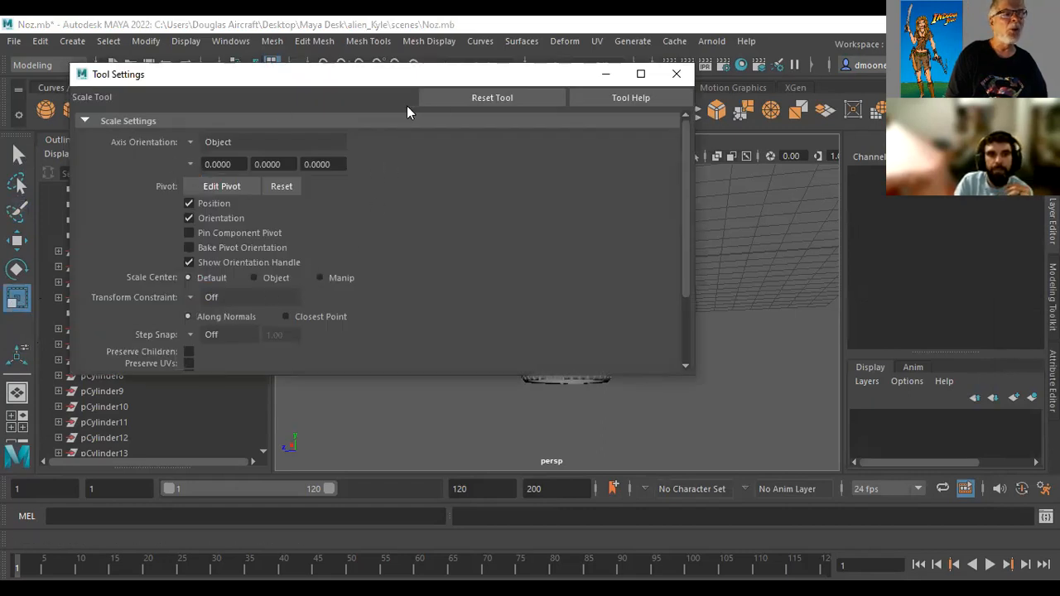
{"action": "left_click", "coordinate": [472, 99]}
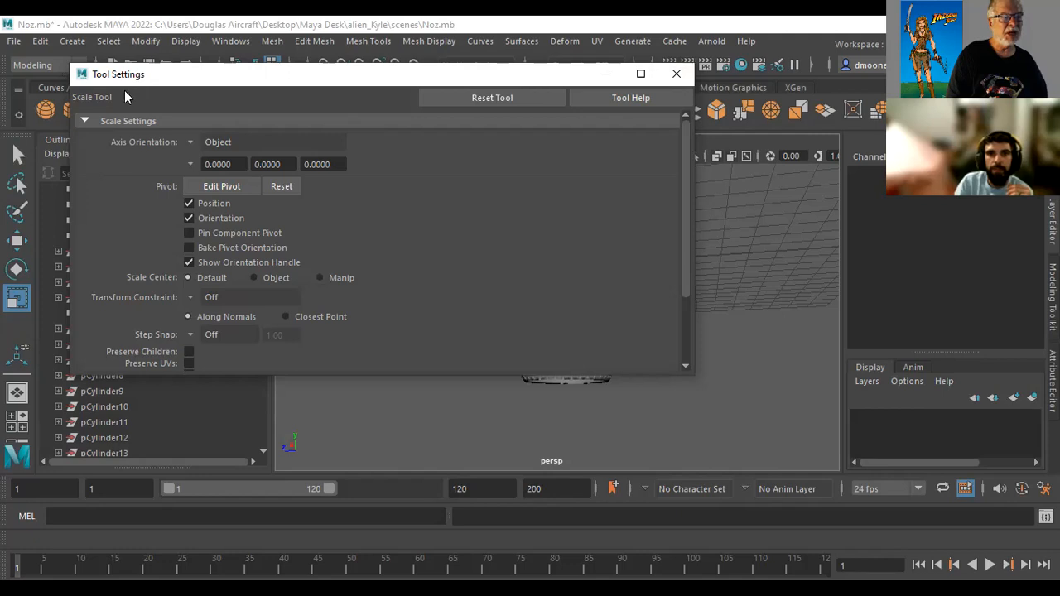
{"action": "left_click", "coordinate": [676, 73]}
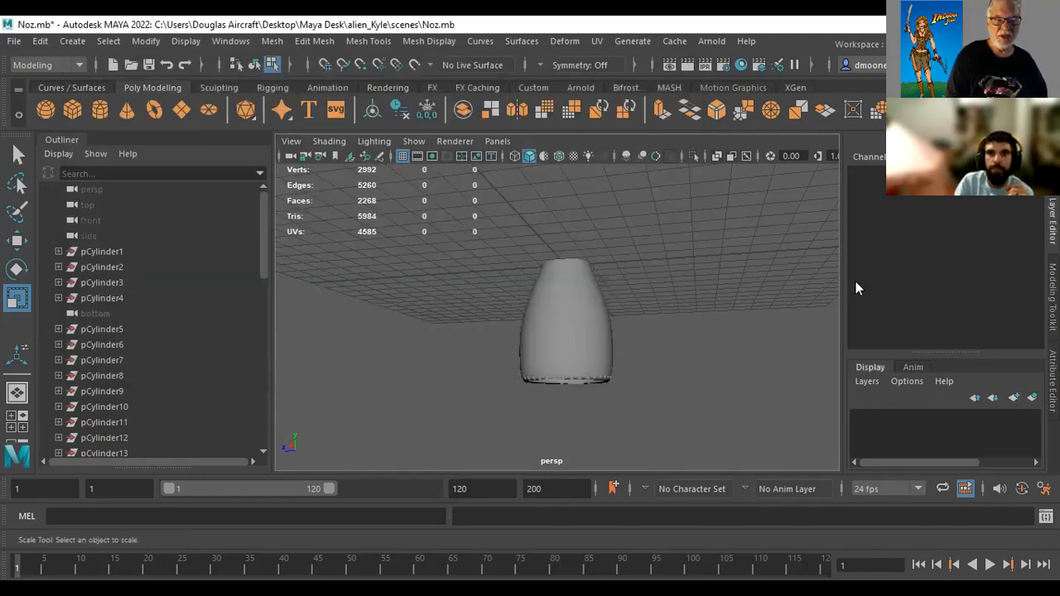
Open the Hypershade, narrow its window and place it so the whole editor fits on screen
{"action": "right_click_drag", "start_coordinate": [738, 329], "coordinate": [783, 355], "text": "alt"}
{"action": "middle_click_drag", "start_coordinate": [760, 266], "coordinate": [706, 231], "text": "alt"}
{"action": "right_click_drag", "start_coordinate": [648, 308], "coordinate": [730, 320], "text": "alt"}
{"action": "left_click_drag", "start_coordinate": [731, 321], "coordinate": [682, 317], "text": "alt"}
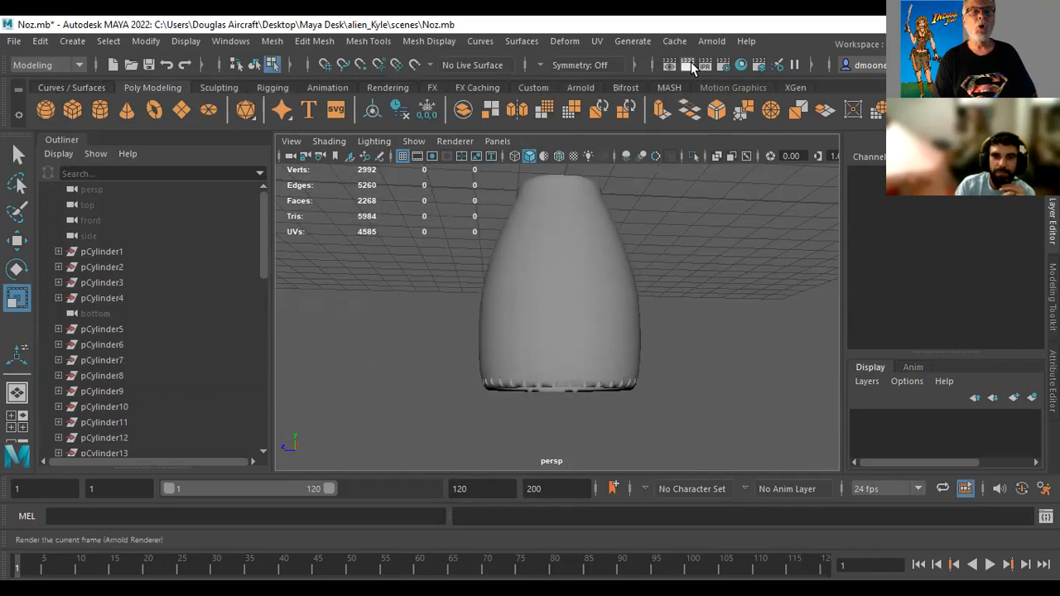
{"action": "left_click", "coordinate": [741, 66]}
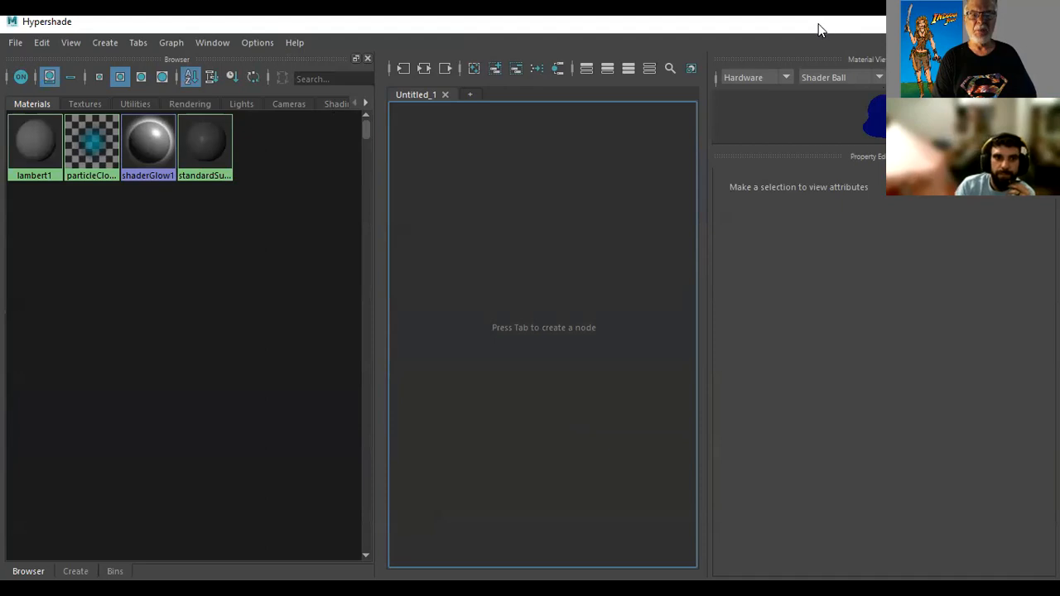
{"action": "left_click_drag", "start_coordinate": [820, 30], "coordinate": [725, 48]}
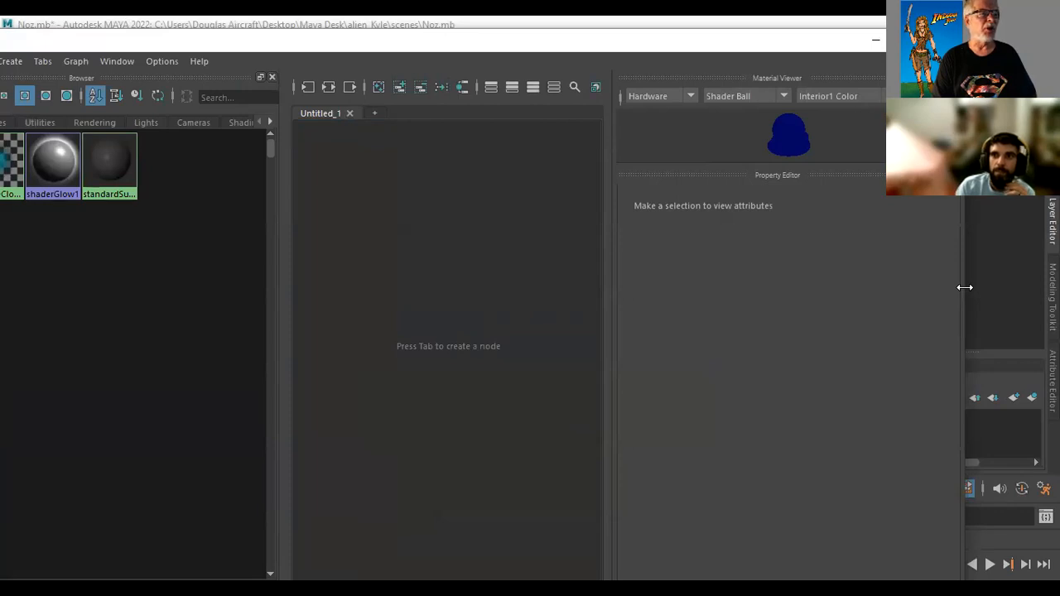
{"action": "left_click_drag", "start_coordinate": [965, 287], "coordinate": [664, 288]}
{"action": "left_click_drag", "start_coordinate": [272, 44], "coordinate": [440, 182]}
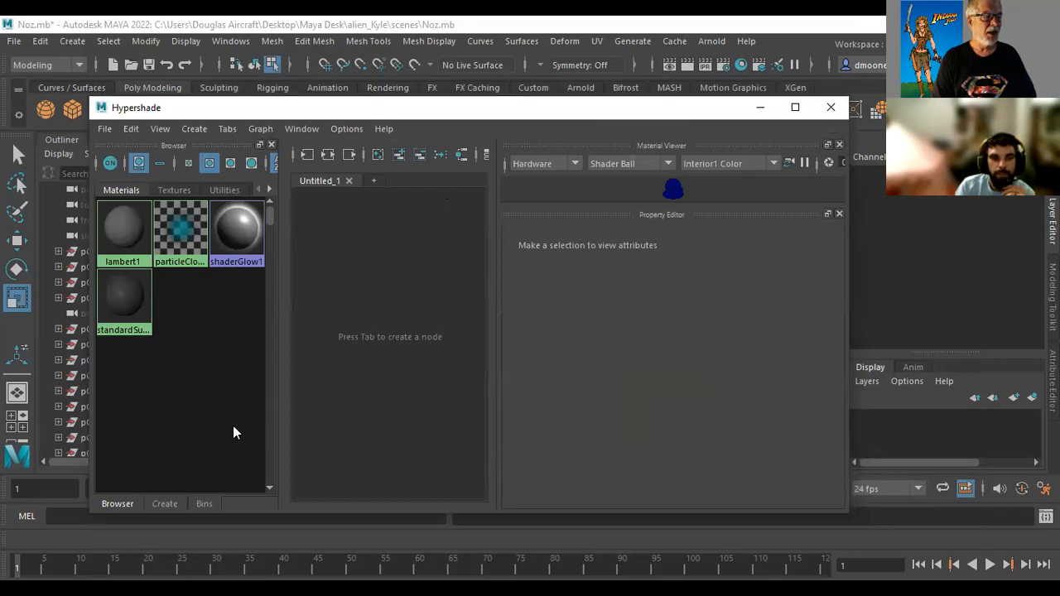
{"action": "left_click", "coordinate": [110, 556]}
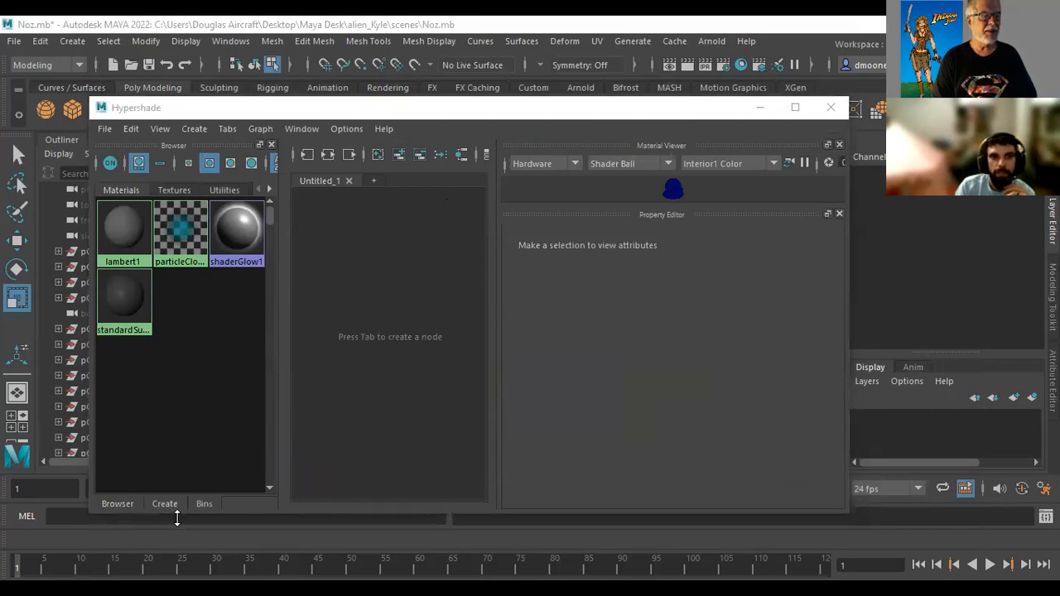
Show the Hypershade's list of creatable nodes at a readable width and create an Anisotropic material
{"action": "left_click", "coordinate": [167, 504]}
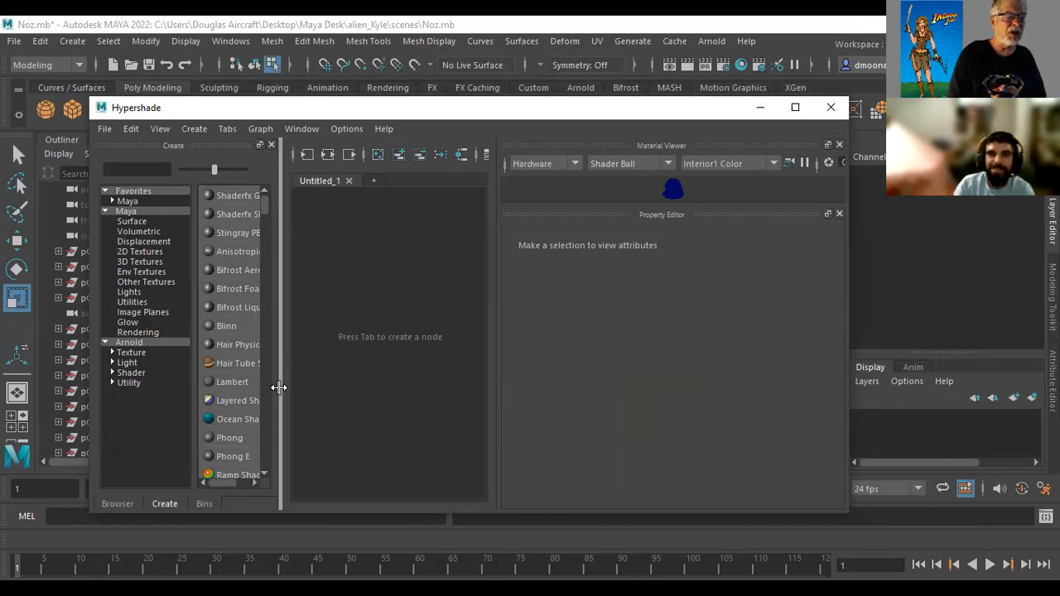
{"action": "left_click_drag", "start_coordinate": [278, 386], "coordinate": [375, 395]}
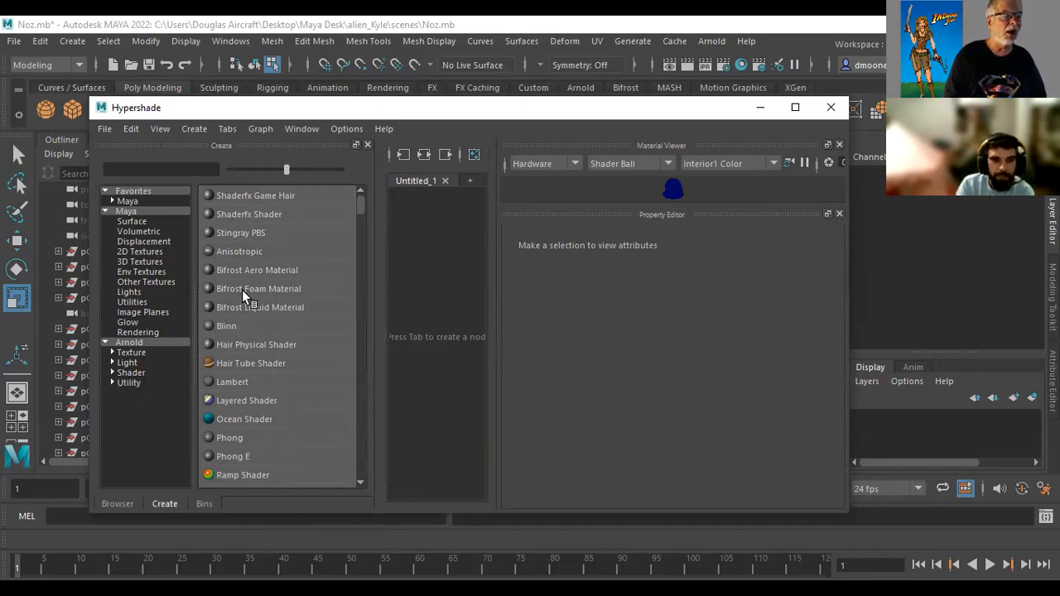
{"action": "scroll", "coordinate": [366, 205], "scroll_direction": "down", "scroll_amount": 5}
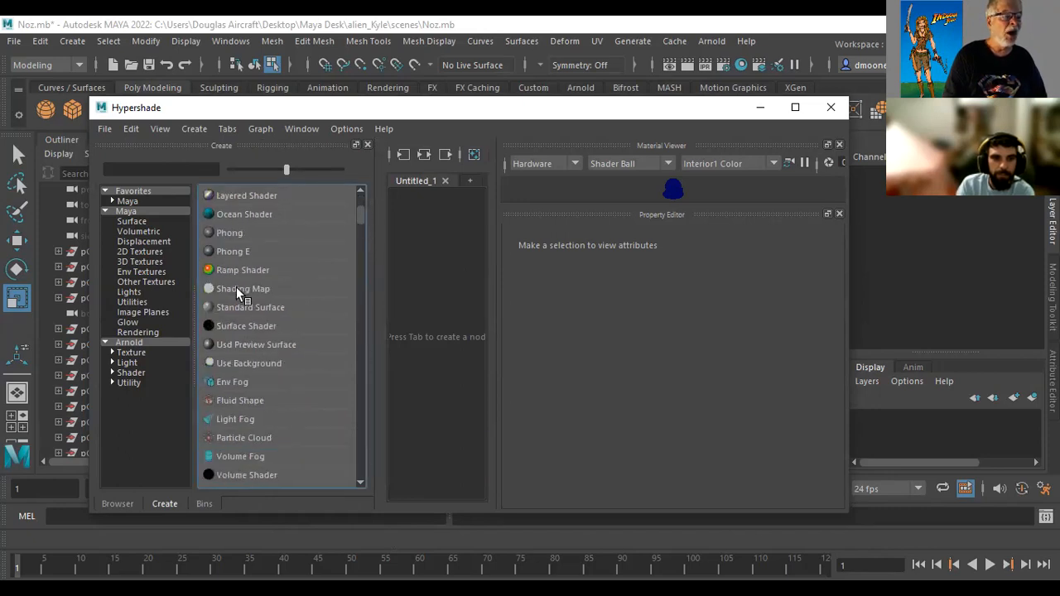
{"action": "left_click_drag", "start_coordinate": [232, 270], "coordinate": [240, 270]}
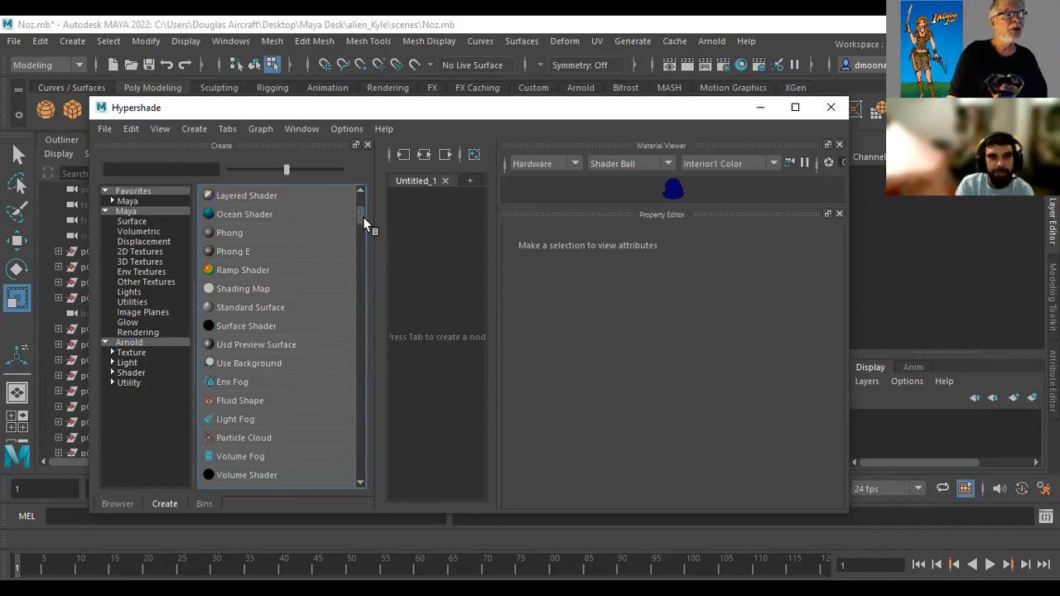
{"action": "left_click_drag", "start_coordinate": [363, 217], "coordinate": [363, 197]}
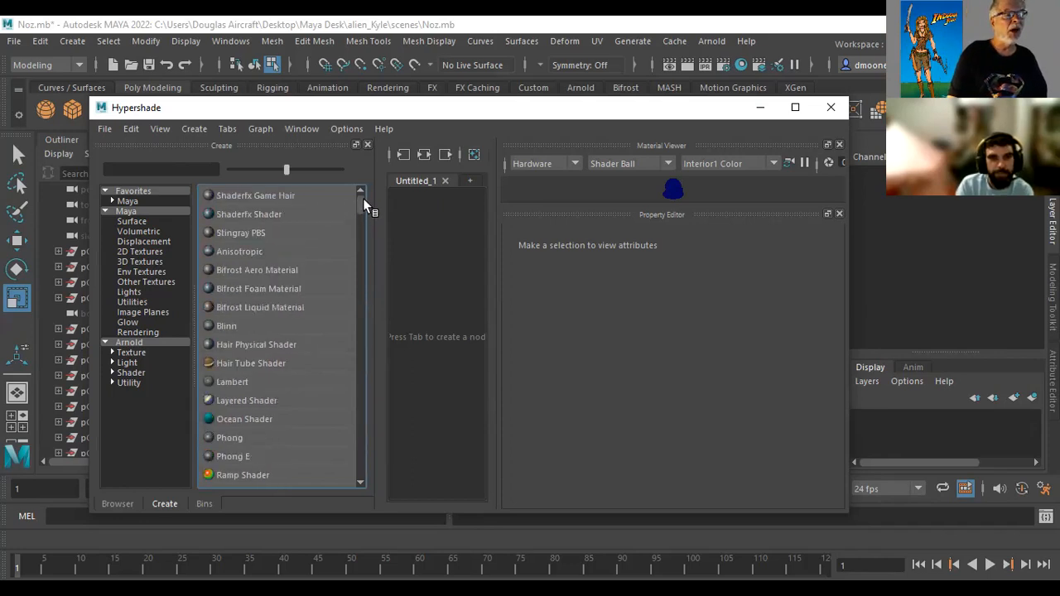
{"action": "left_click", "coordinate": [208, 249]}
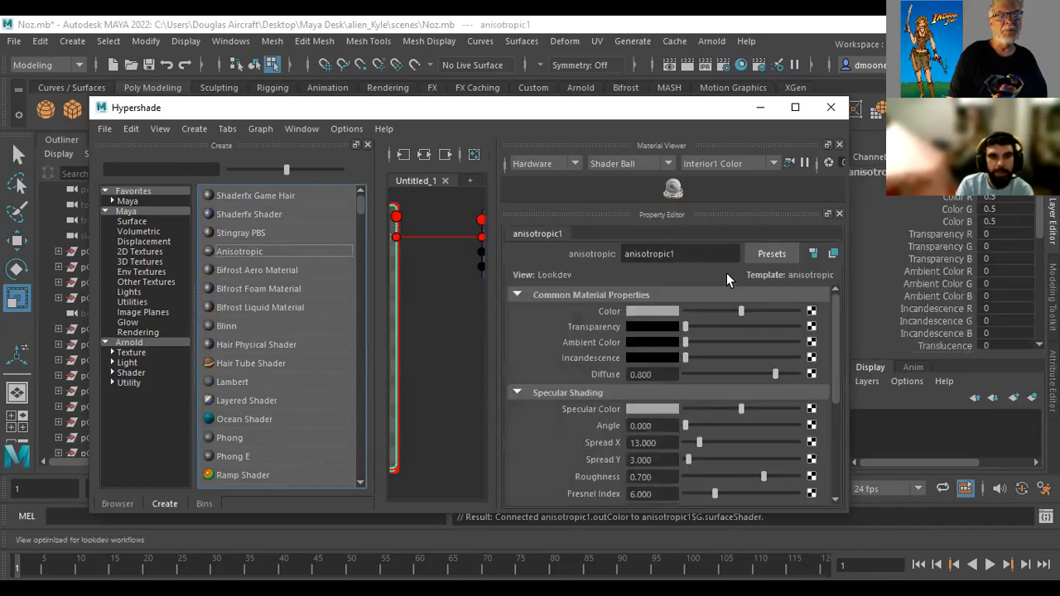
Rename the new anisotropic material to nozzel
{"action": "double_click", "coordinate": [706, 254]}
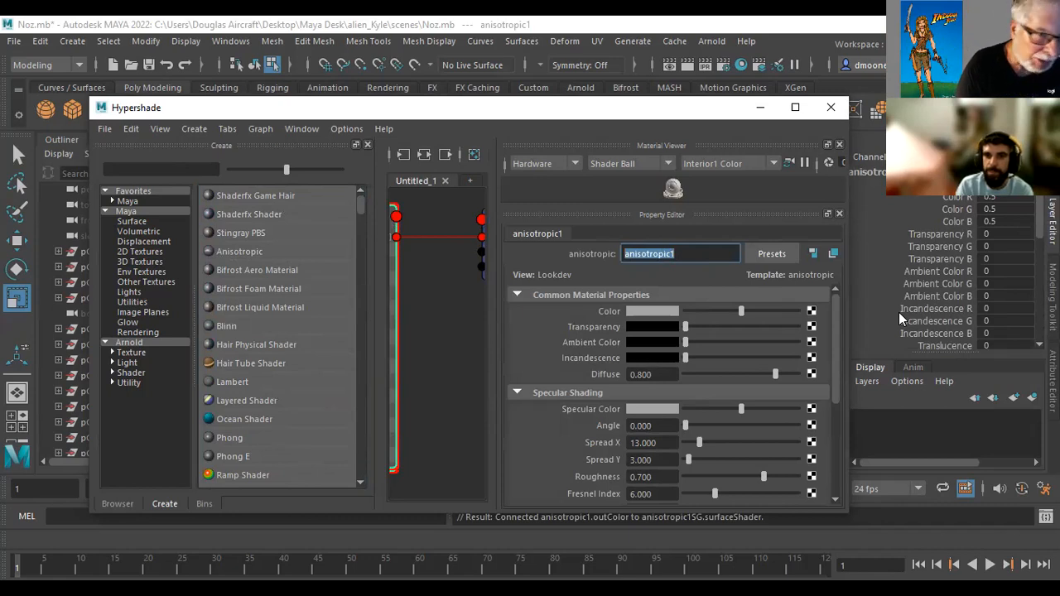
{"action": "type", "text": "nozzxl"}
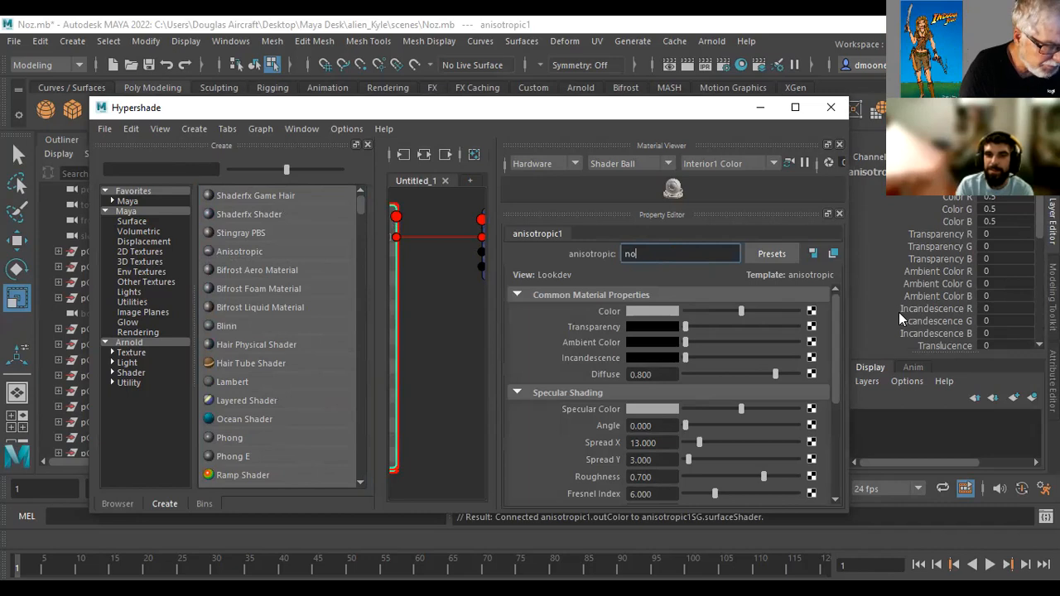
{"action": "key", "text": "BackSpace"}
{"action": "type", "text": "el"}
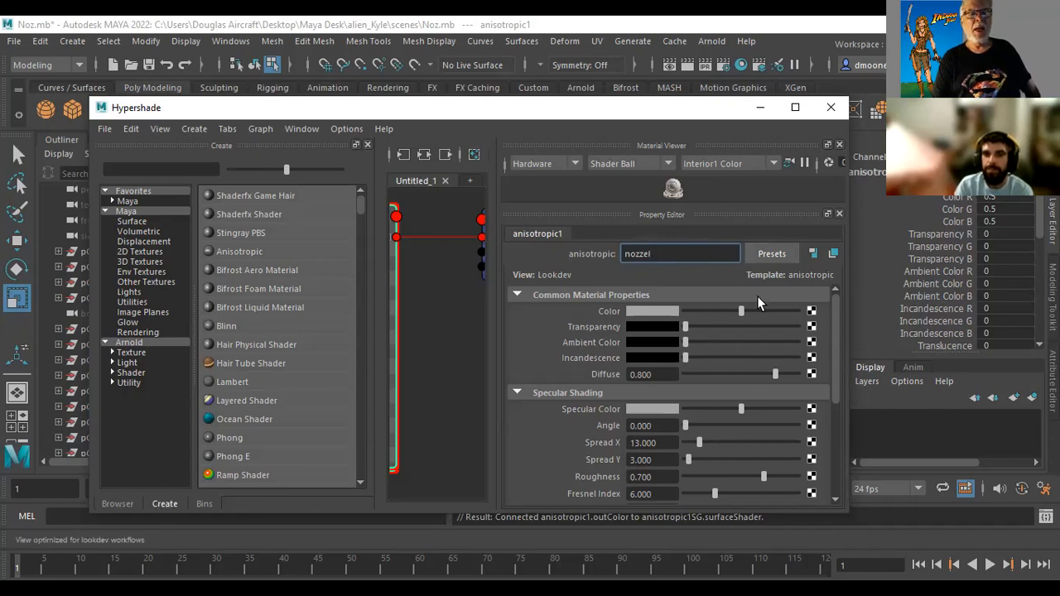
{"action": "key", "text": "Return"}
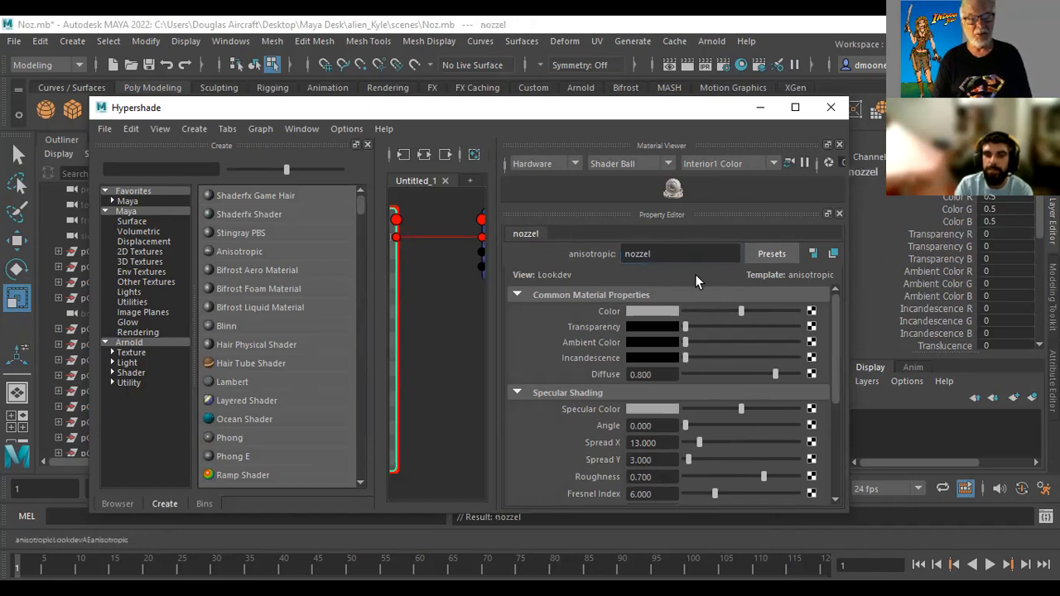
Connect a File texture node to the nozzel material's Color attribute
{"action": "left_click", "coordinate": [812, 311]}
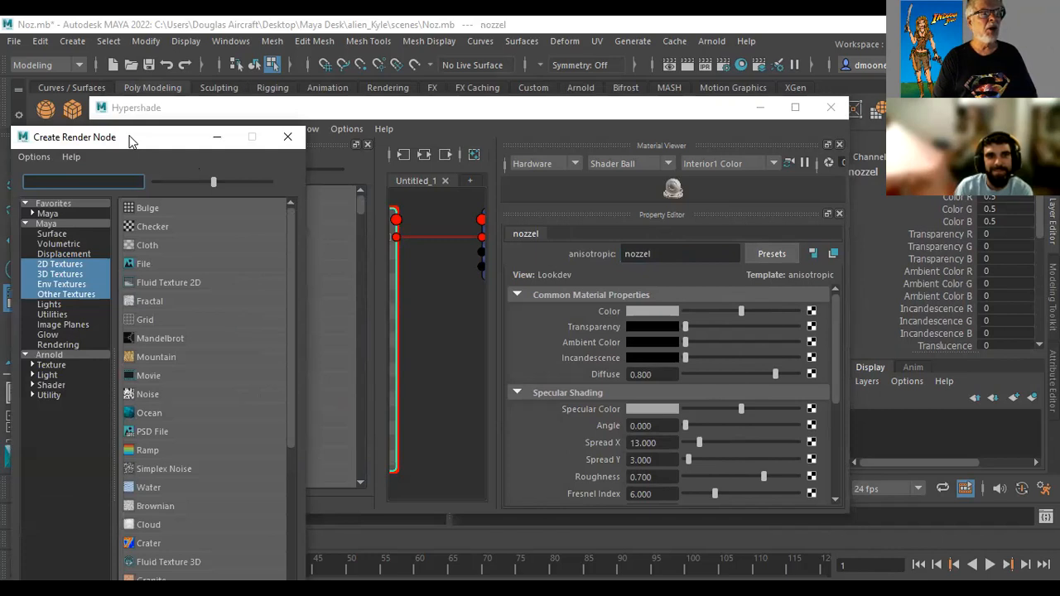
{"action": "left_click_drag", "start_coordinate": [130, 142], "coordinate": [199, 78]}
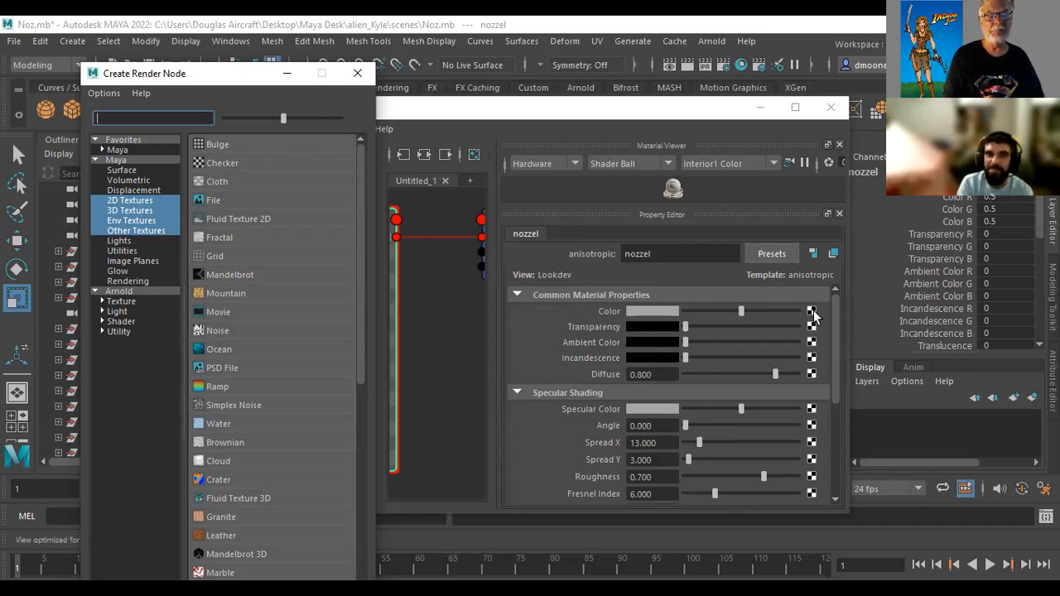
{"action": "left_click", "coordinate": [207, 198]}
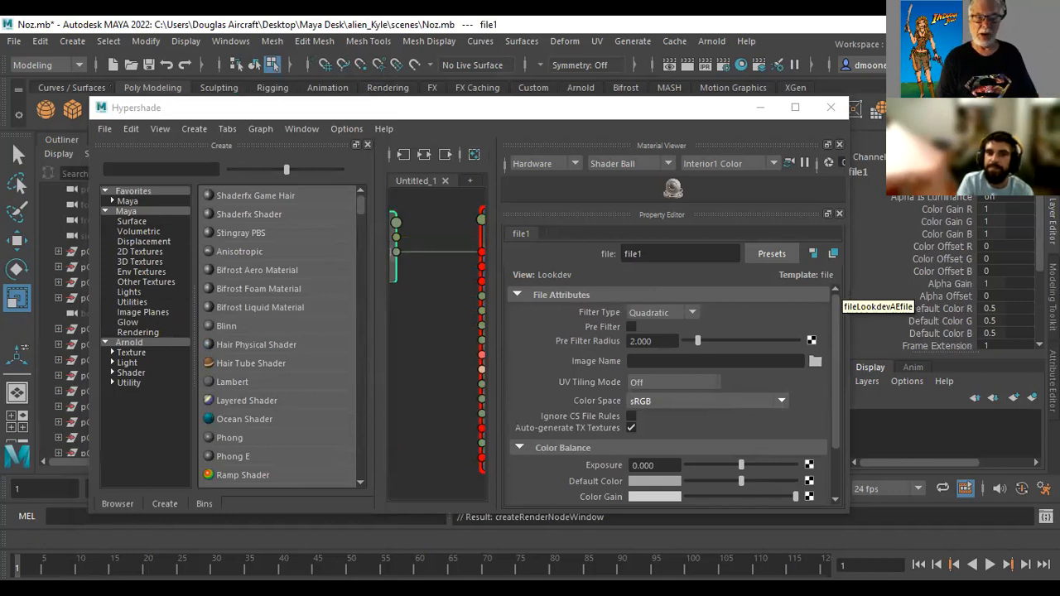
Load nozzle color aged.jpg from the project's sourceimages folder as the File texture's image
{"action": "left_click", "coordinate": [815, 361]}
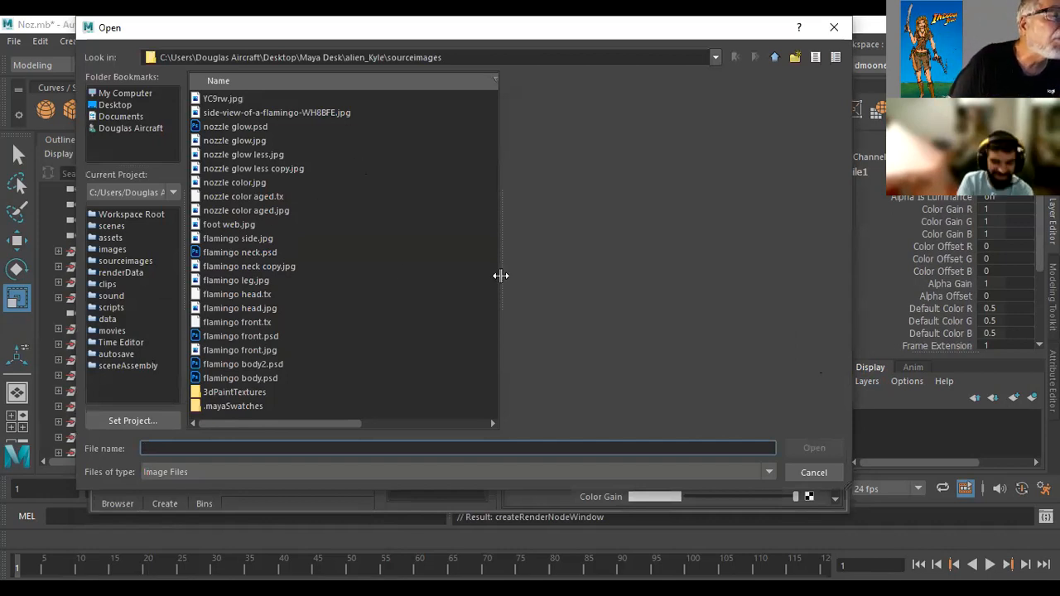
{"action": "left_click", "coordinate": [241, 211]}
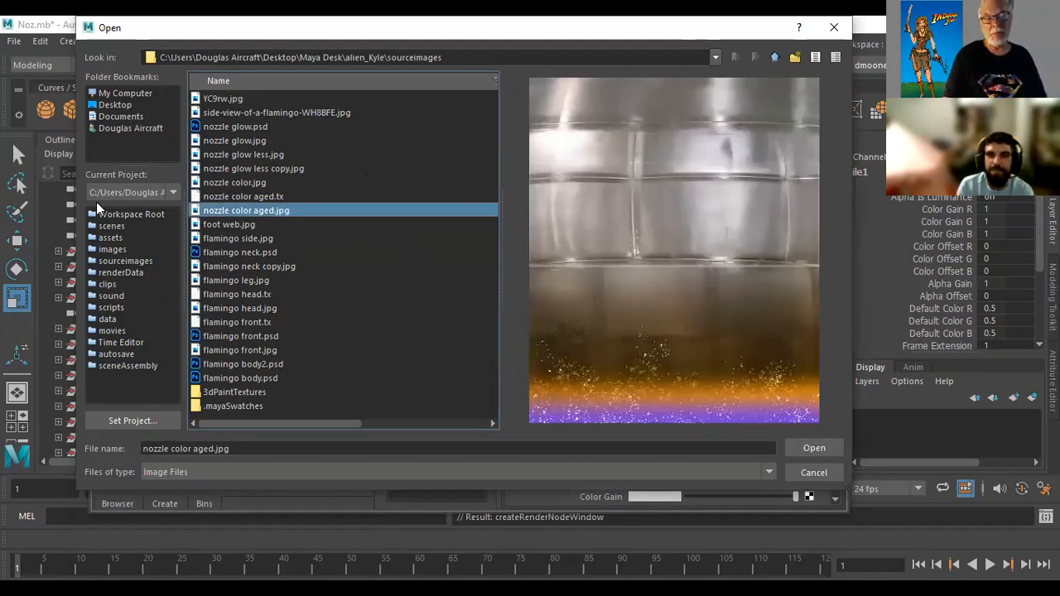
{"action": "left_click", "coordinate": [808, 450]}
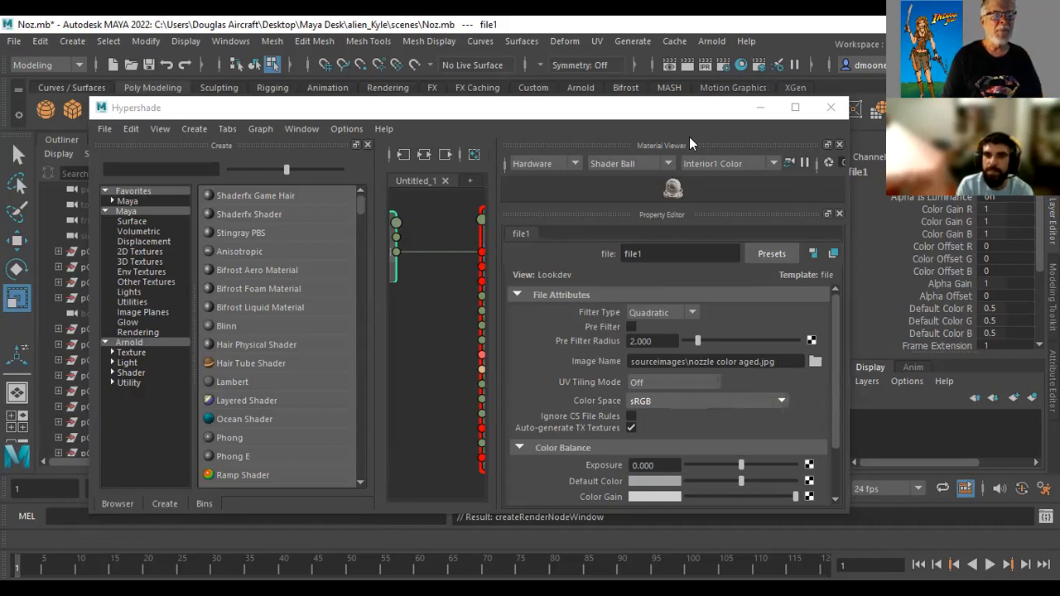
Show the scene materials in the Hypershade, assign nozzel to the nozzle mesh, and place the window clear of the model
{"action": "left_click_drag", "start_coordinate": [692, 108], "coordinate": [782, 139]}
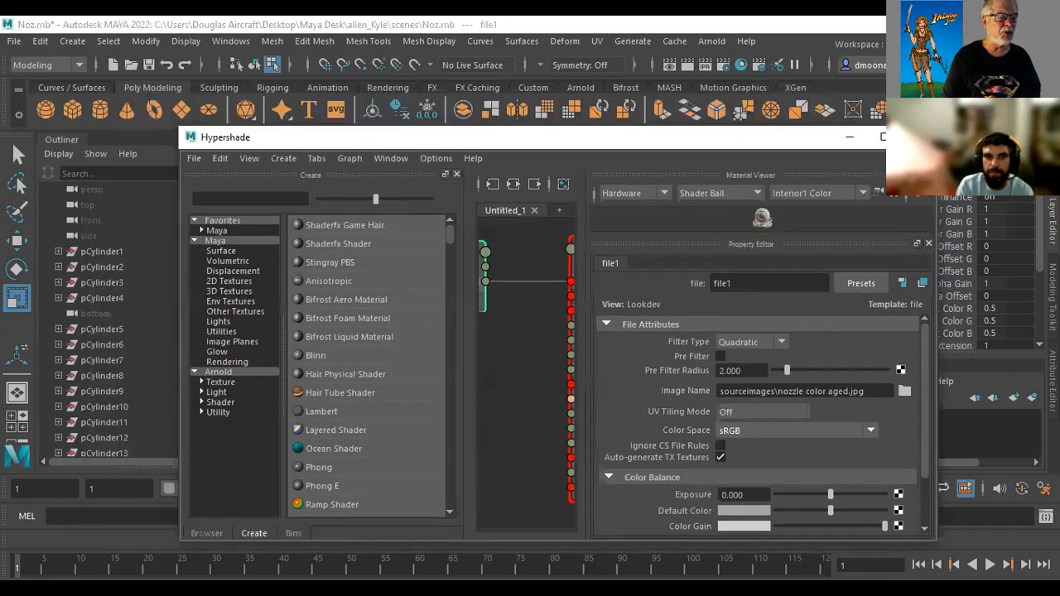
{"action": "left_click", "coordinate": [206, 535]}
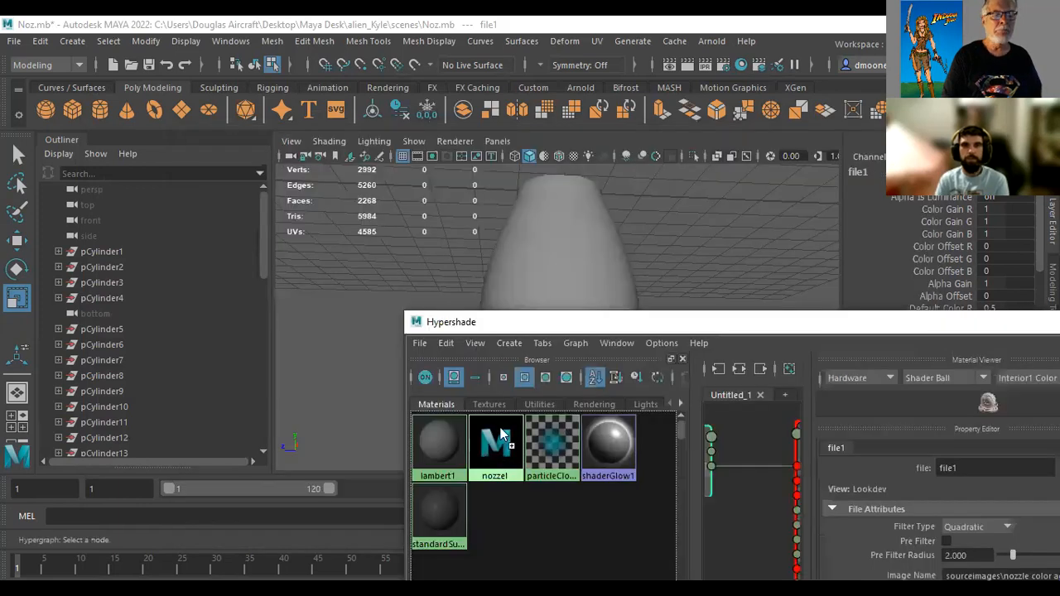
{"action": "middle_click_drag", "start_coordinate": [499, 434], "coordinate": [542, 255]}
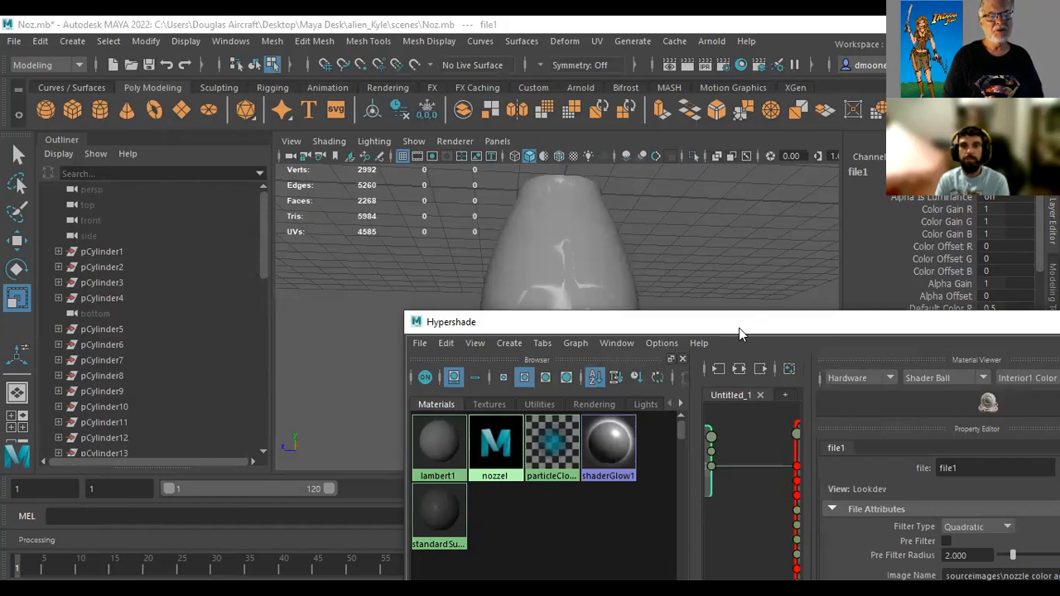
{"action": "left_click_drag", "start_coordinate": [739, 328], "coordinate": [581, 414]}
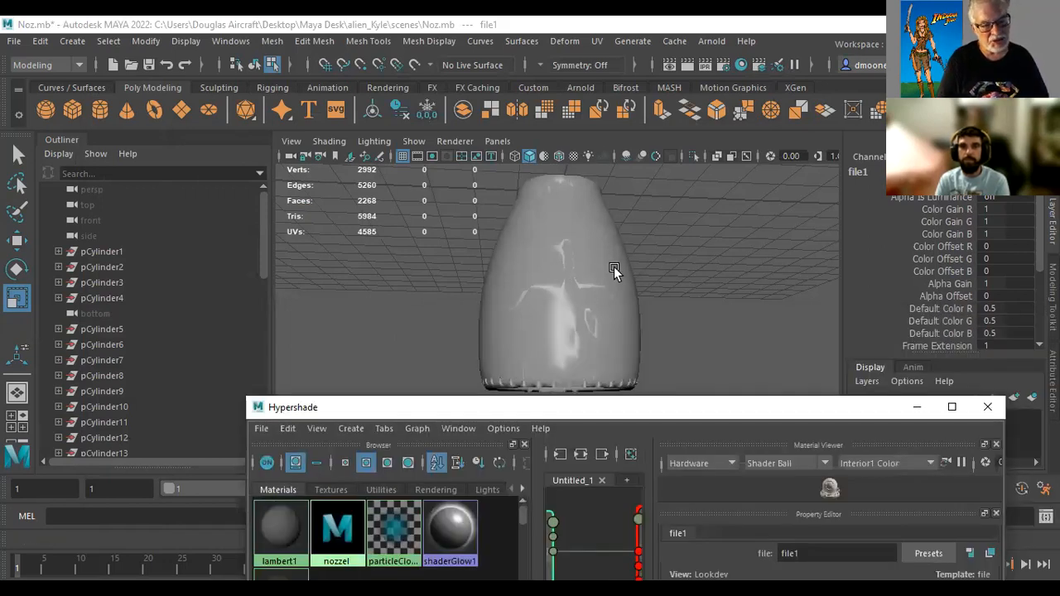
Compare the nozzle in wireframe and plain shaded display, and leave the viewport in shaded display with texture maps
{"action": "key", "text": "6"}
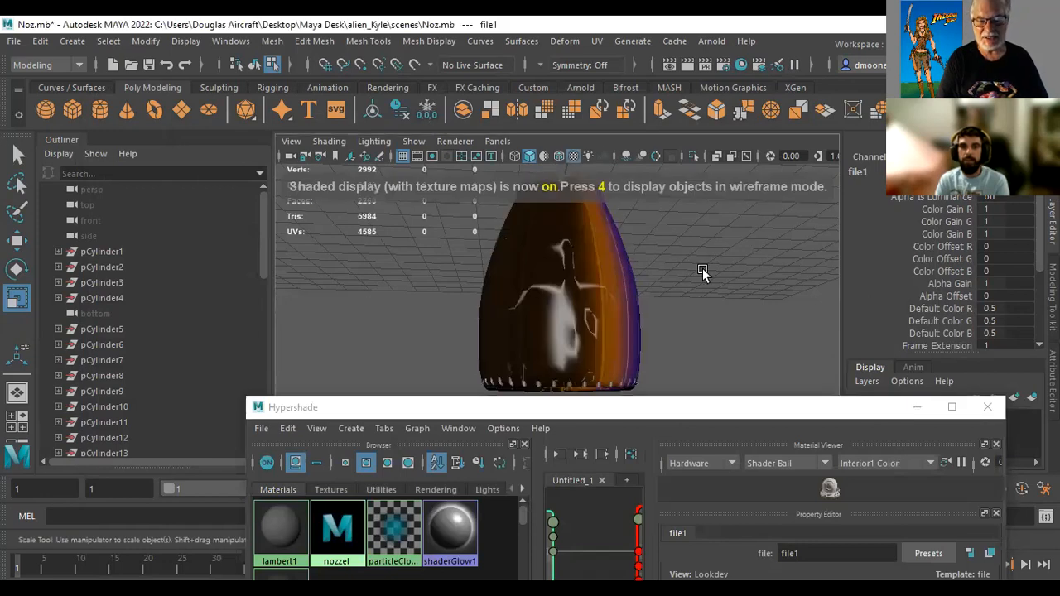
{"action": "key", "text": "4"}
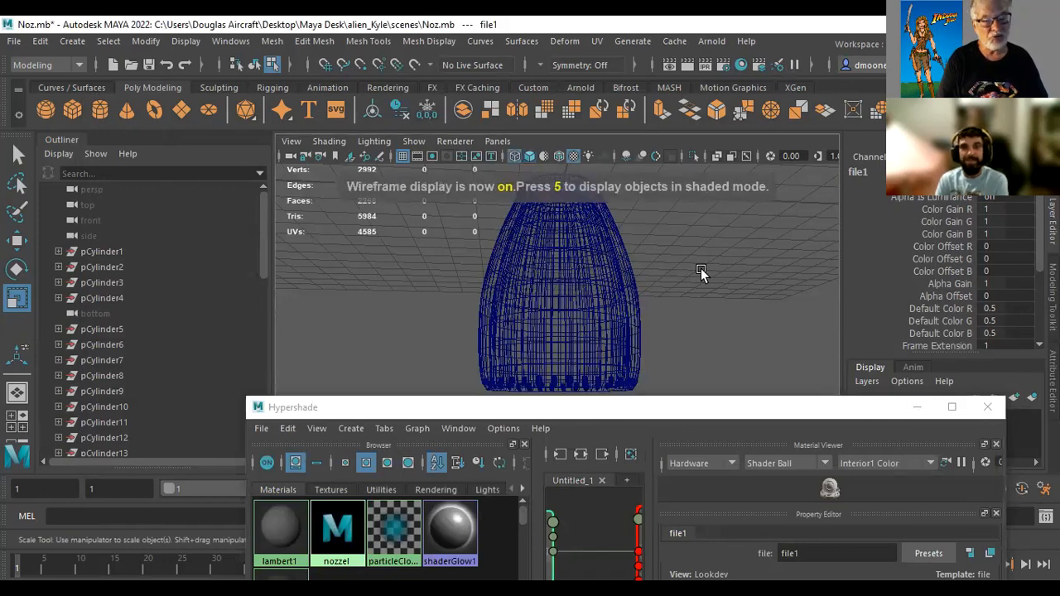
{"action": "key", "text": "5"}
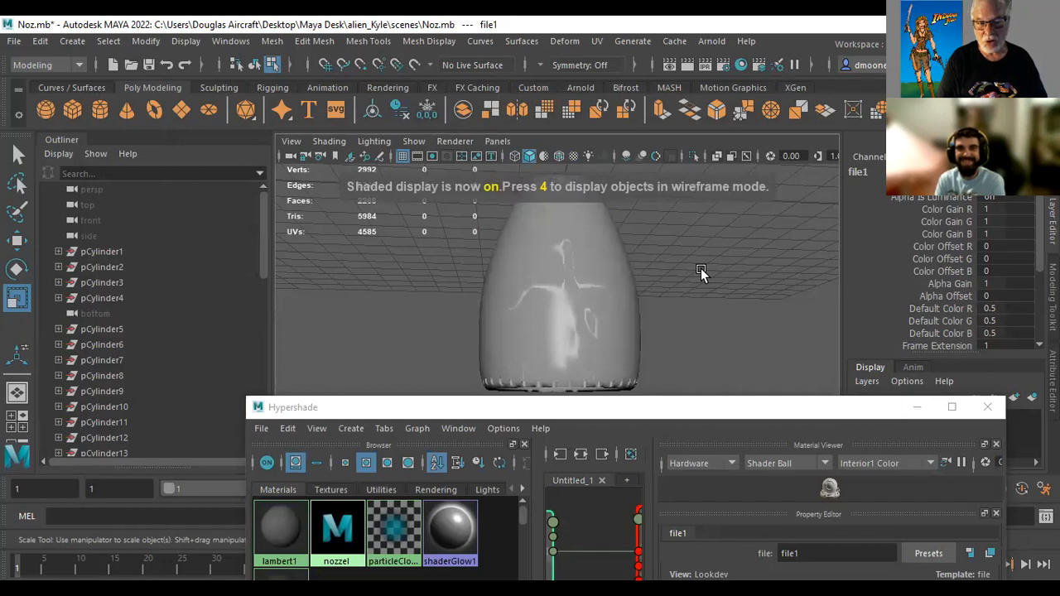
{"action": "key", "text": "6"}
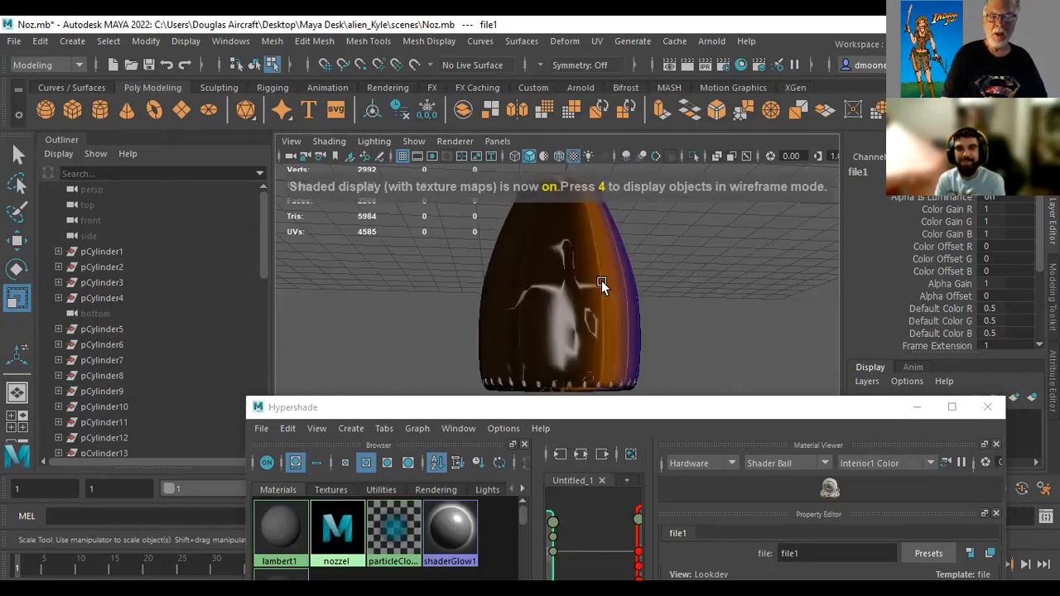
{"action": "left_click_drag", "start_coordinate": [751, 298], "coordinate": [729, 272], "text": "alt"}
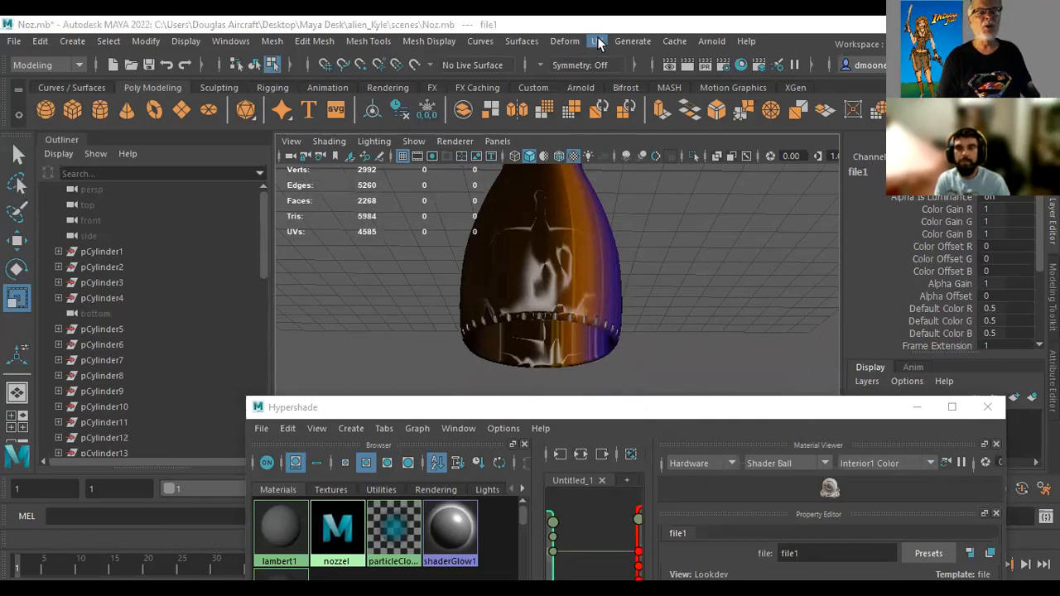
{"action": "left_click", "coordinate": [588, 290]}
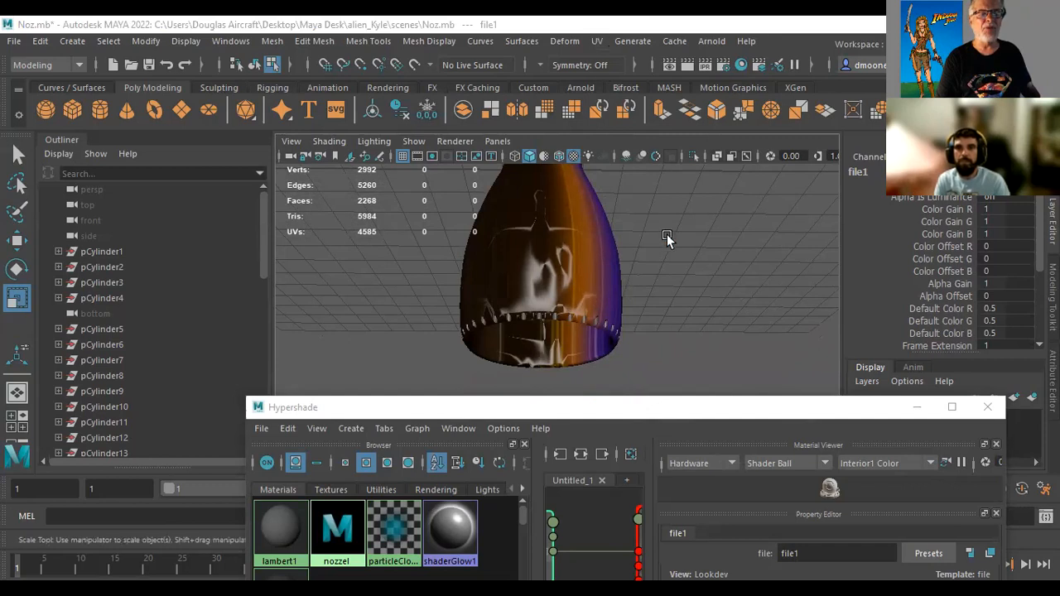
{"action": "left_click", "coordinate": [595, 42]}
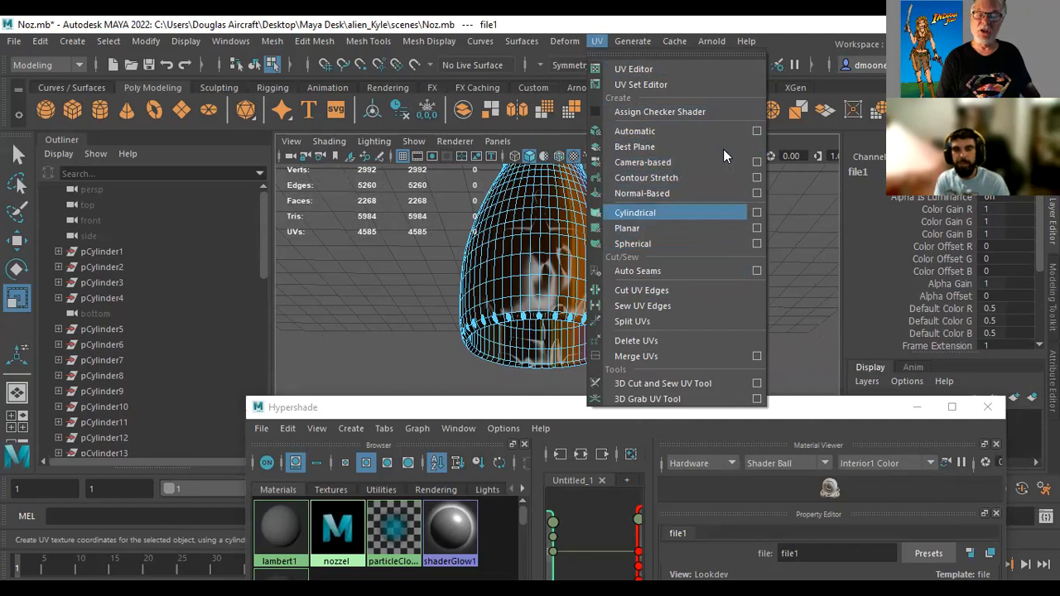
{"action": "left_click", "coordinate": [685, 235]}
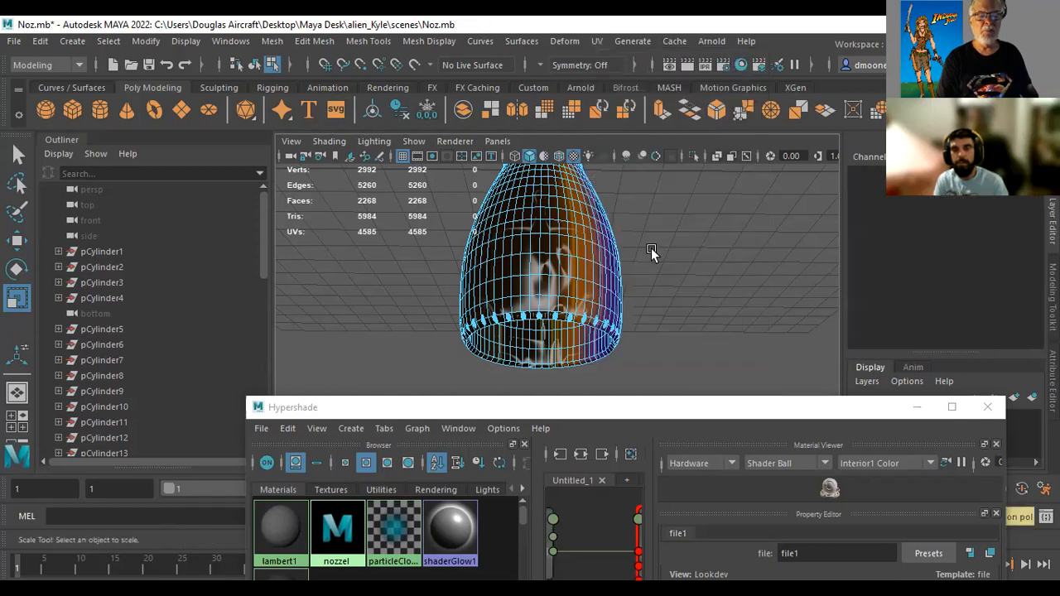
{"action": "left_click", "coordinate": [574, 284]}
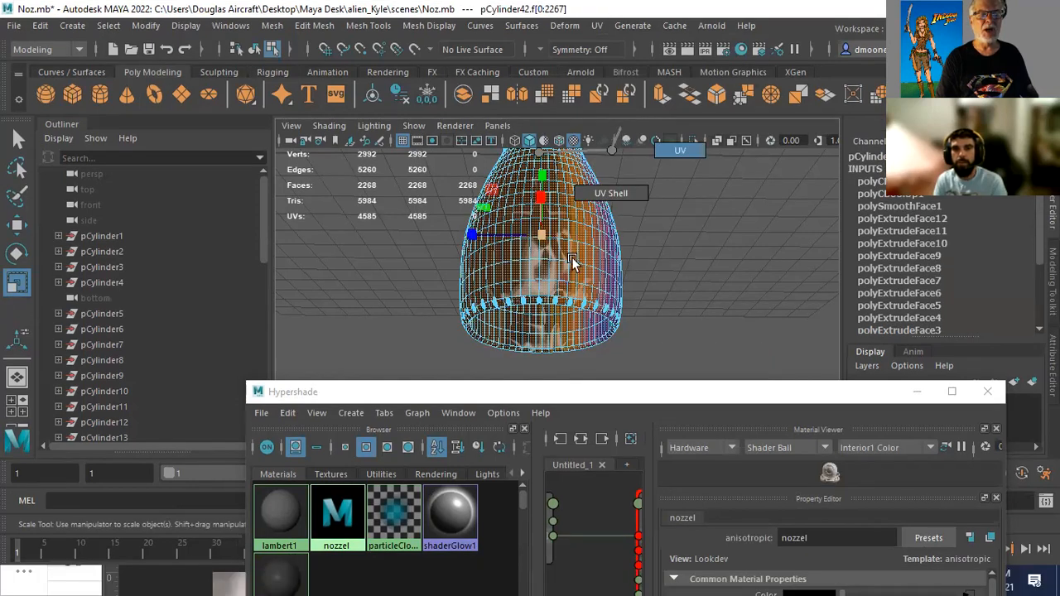
Return to object selection with the whole nozzle selected and apply a Cylindrical UV projection to it
{"action": "right_click_drag", "start_coordinate": [571, 262], "coordinate": [627, 130]}
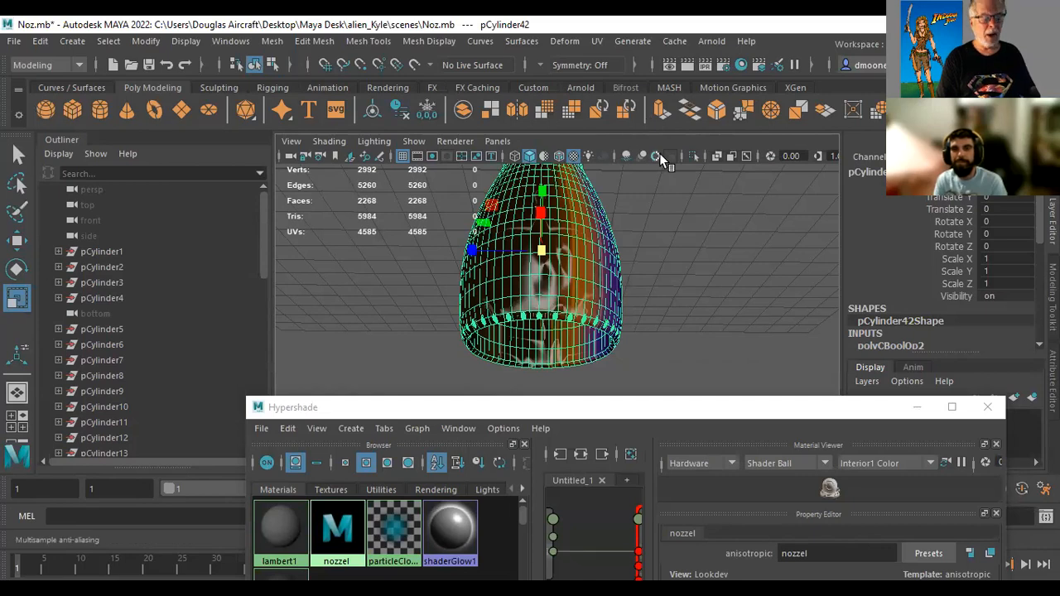
{"action": "key", "text": "q"}
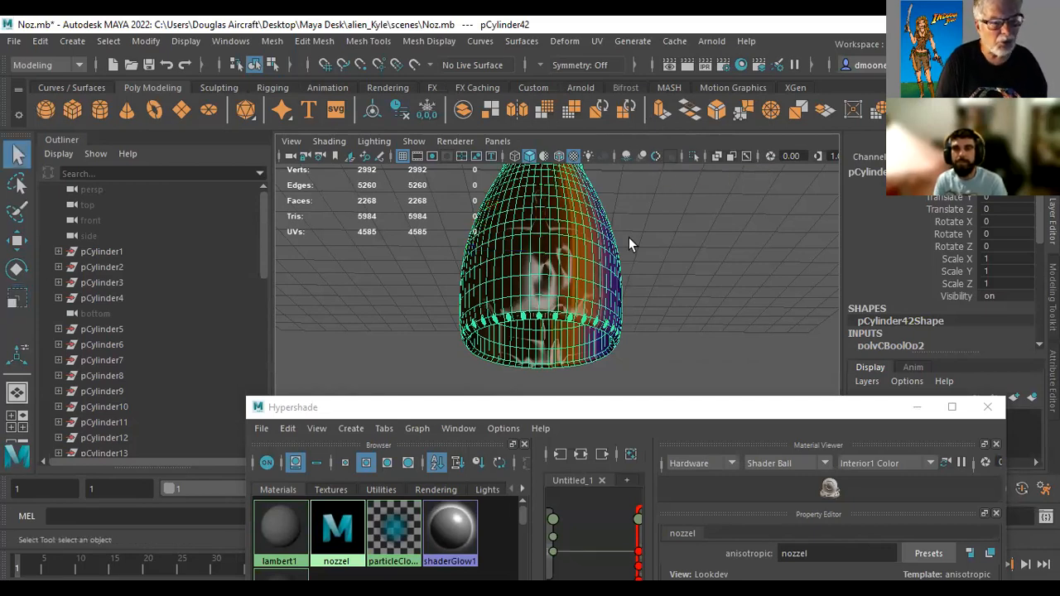
{"action": "left_click", "coordinate": [598, 41]}
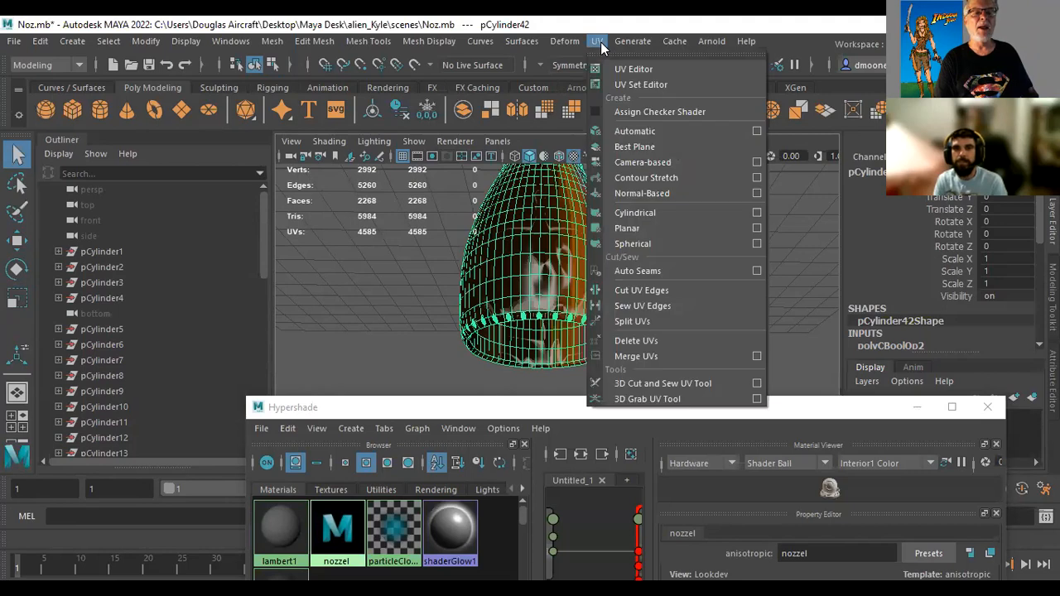
{"action": "left_click", "coordinate": [643, 214]}
{"action": "left_click_drag", "start_coordinate": [717, 299], "coordinate": [718, 323], "text": "alt"}
{"action": "middle_click_drag", "start_coordinate": [725, 295], "coordinate": [773, 249], "text": "alt"}
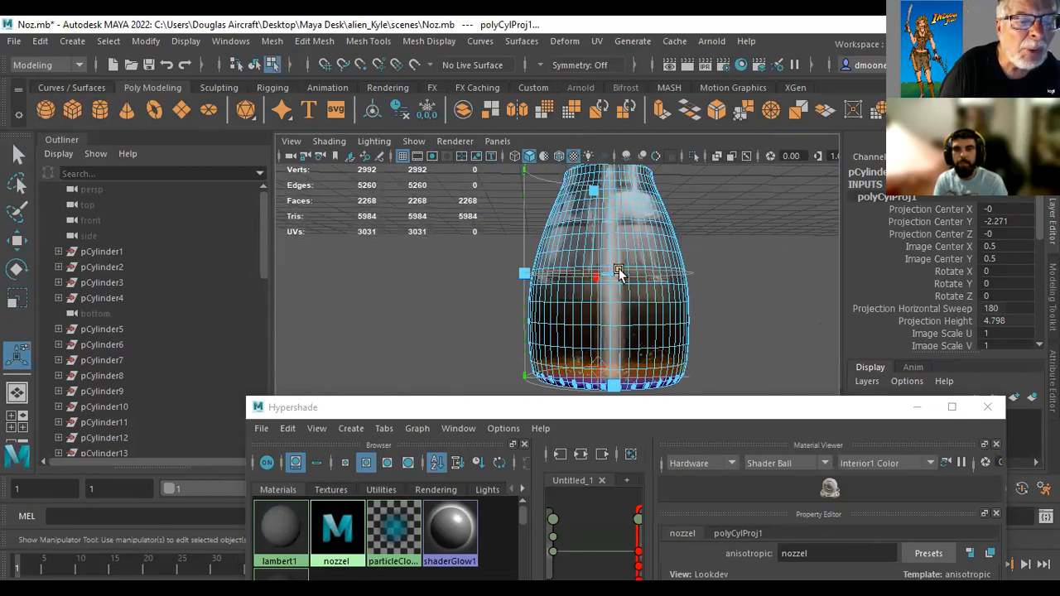
Reduce the cylindrical projection's horizontal sweep to about 95 degrees and deselect the nozzle
{"action": "left_click_drag", "start_coordinate": [619, 274], "coordinate": [554, 325]}
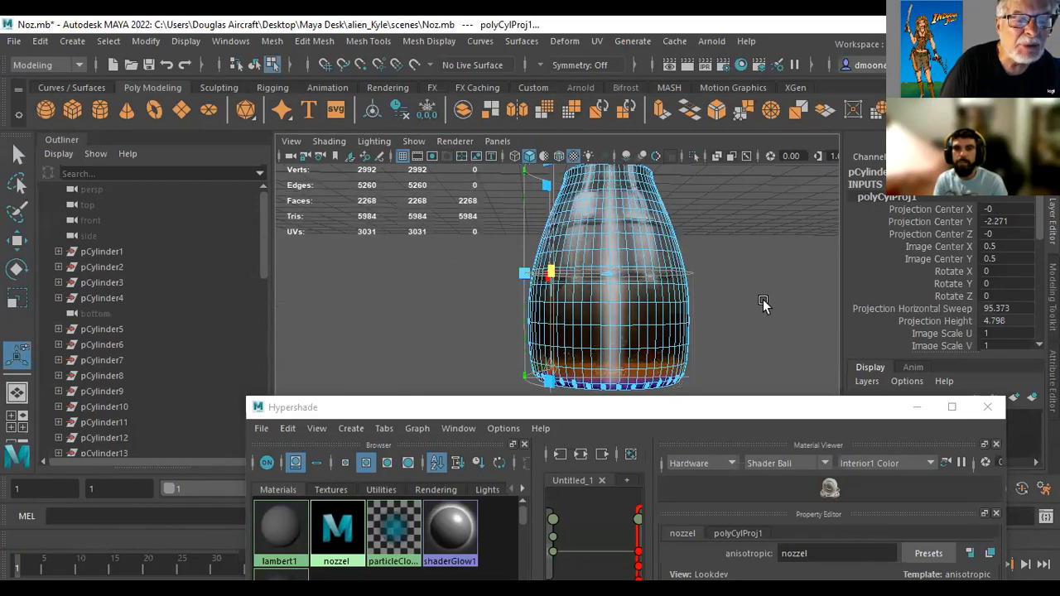
{"action": "middle_click_drag", "start_coordinate": [780, 293], "coordinate": [743, 262], "text": "alt"}
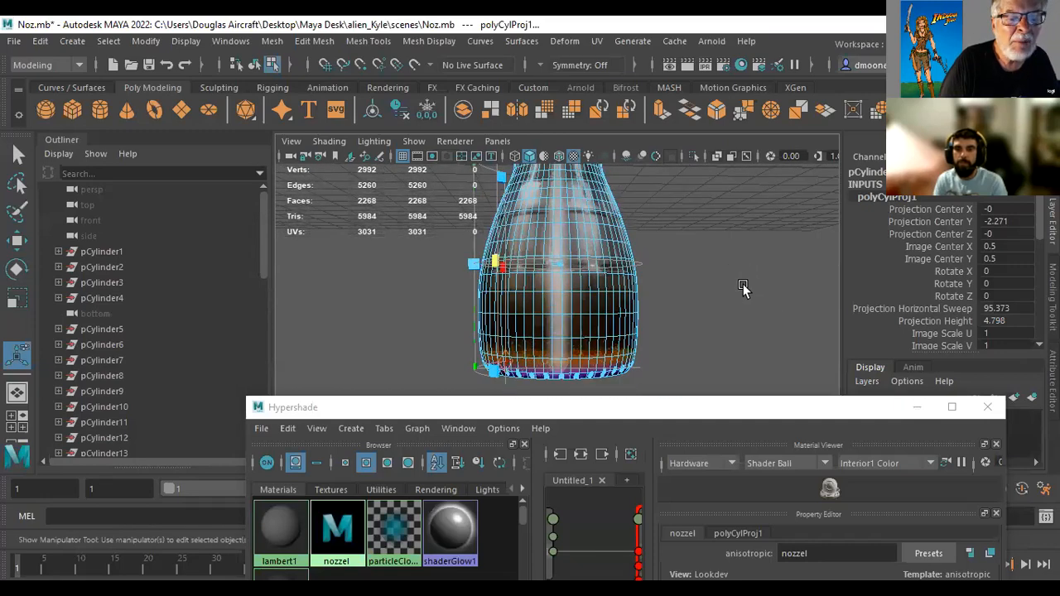
{"action": "left_click", "coordinate": [744, 294]}
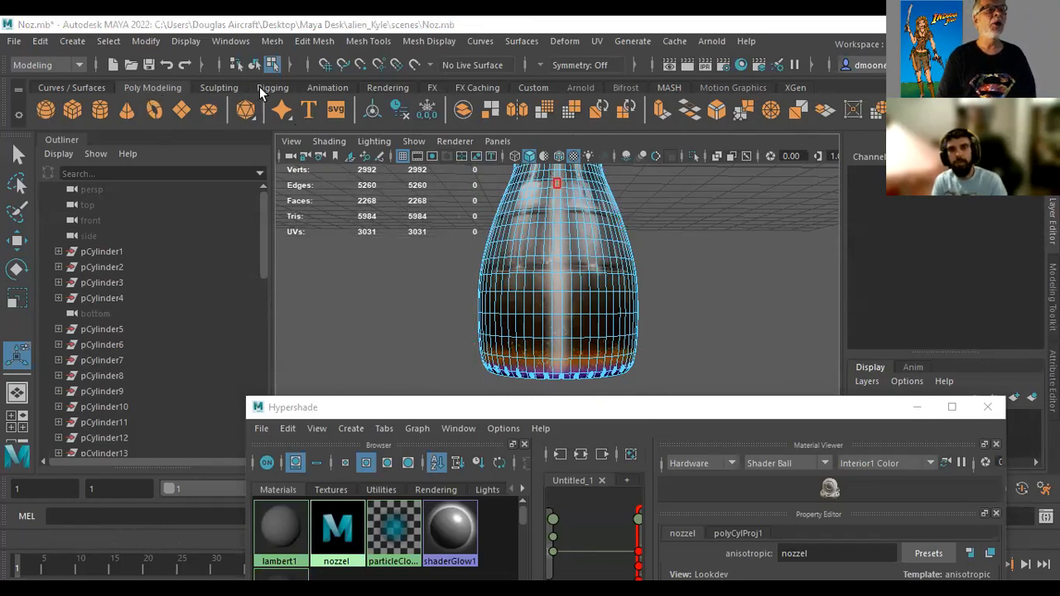
Create an ambient light in the scene and set its intensity to 0.3
{"action": "left_click", "coordinate": [386, 90]}
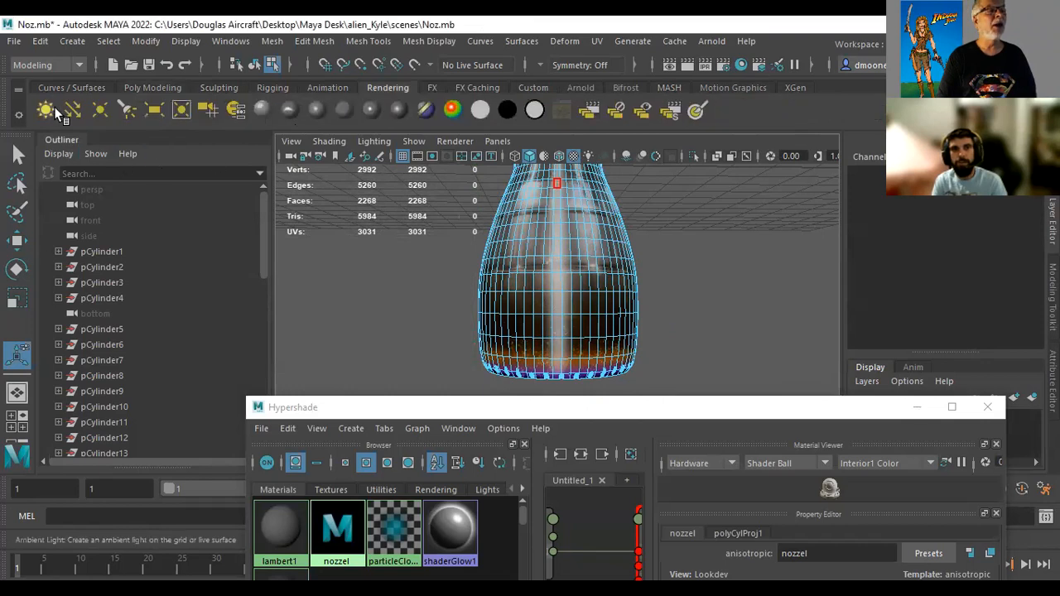
{"action": "left_click", "coordinate": [46, 108]}
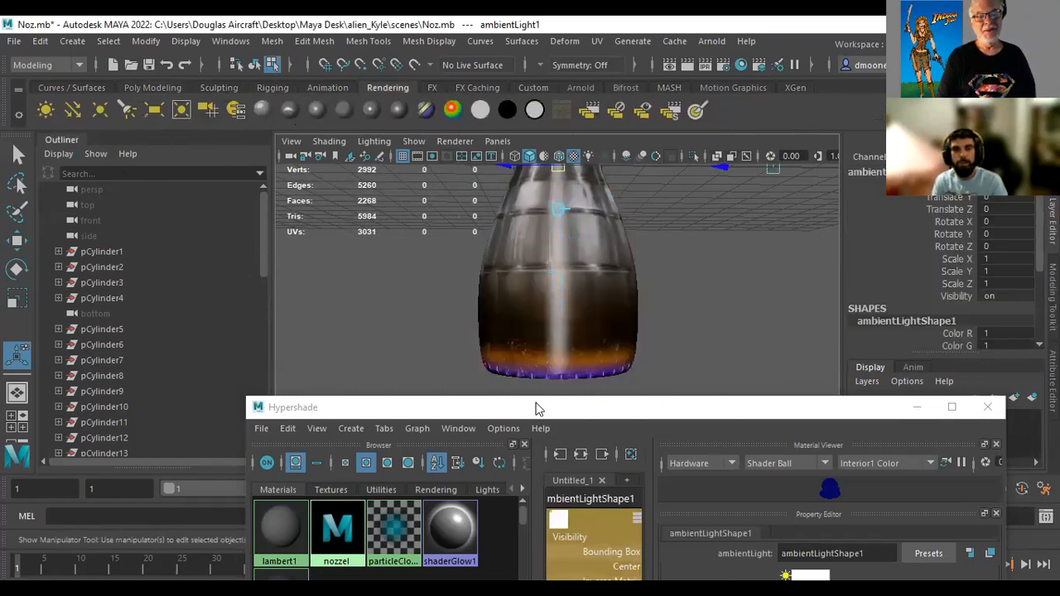
{"action": "left_click_drag", "start_coordinate": [535, 408], "coordinate": [327, 456]}
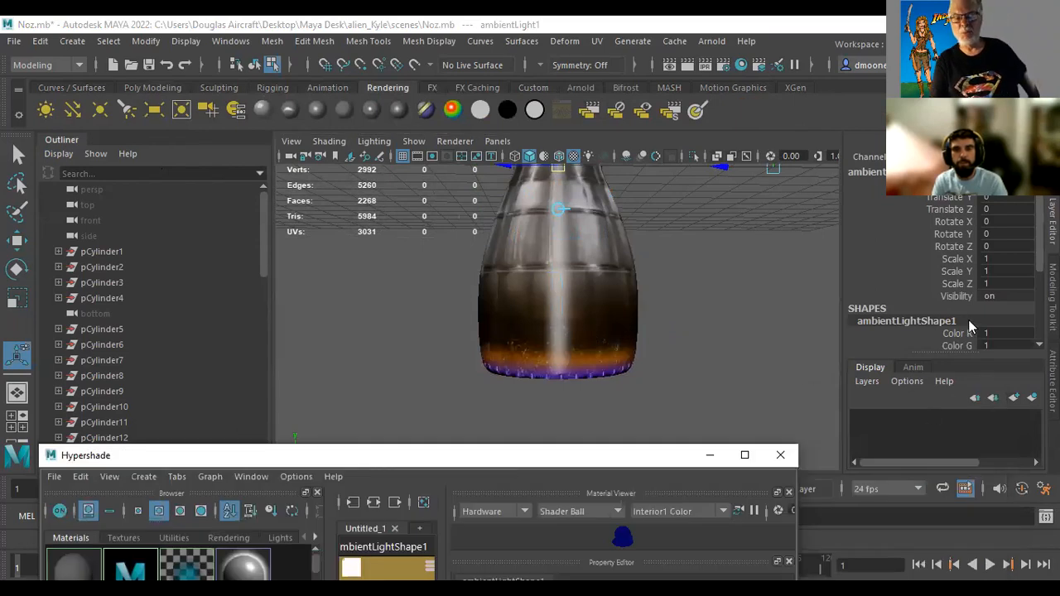
{"action": "left_click", "coordinate": [1053, 381]}
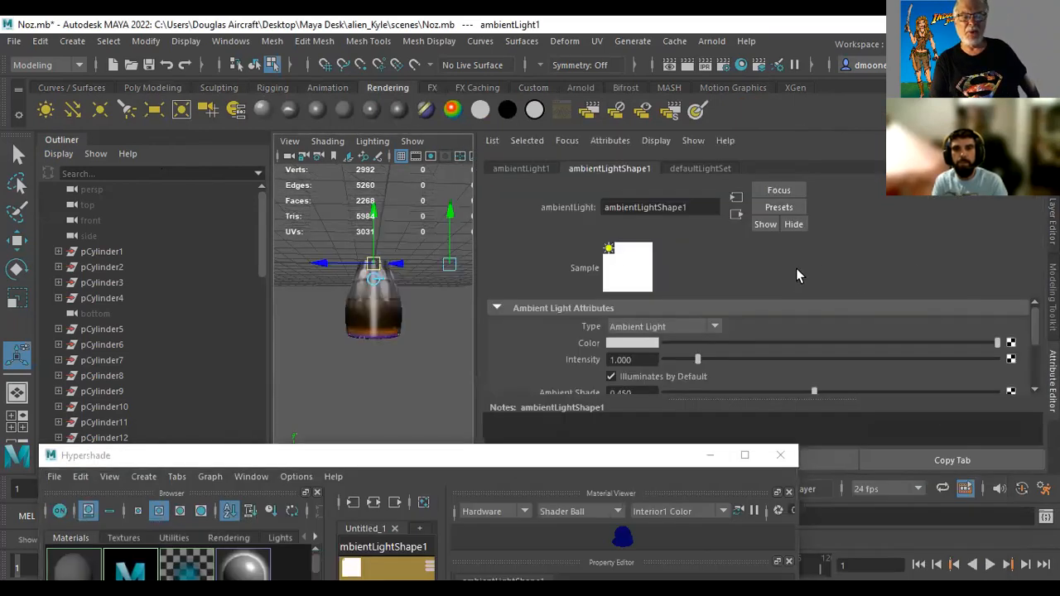
{"action": "left_click_drag", "start_coordinate": [643, 360], "coordinate": [562, 354]}
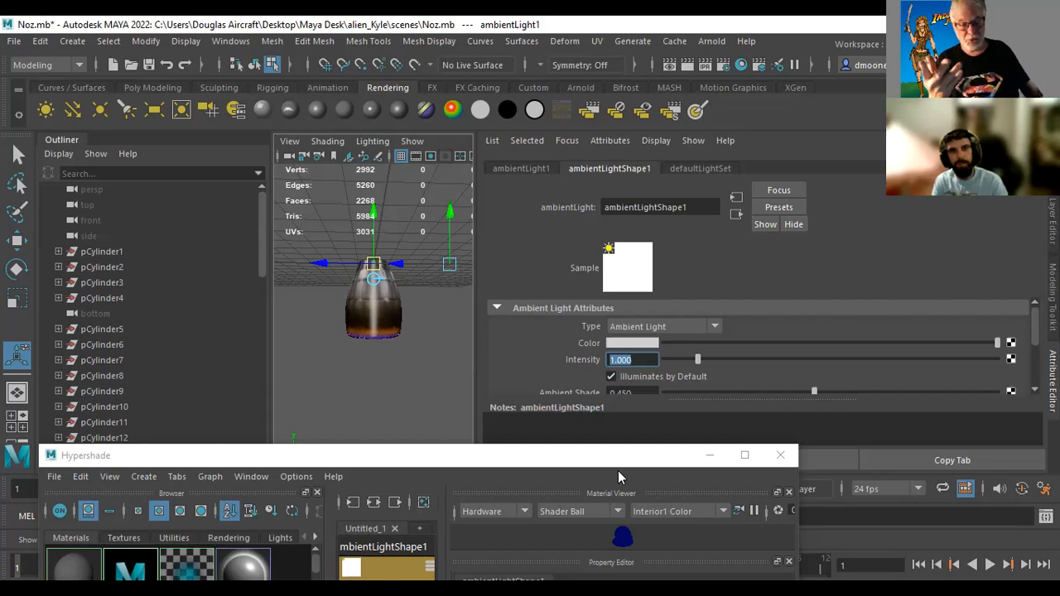
{"action": "type", "text": ".3"}
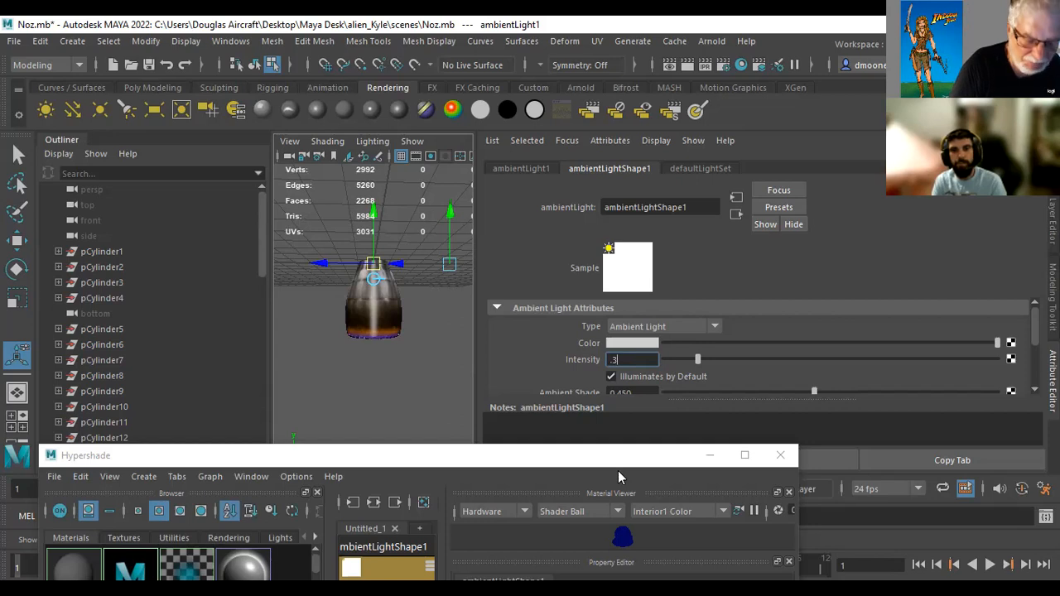
{"action": "key", "text": "Return"}
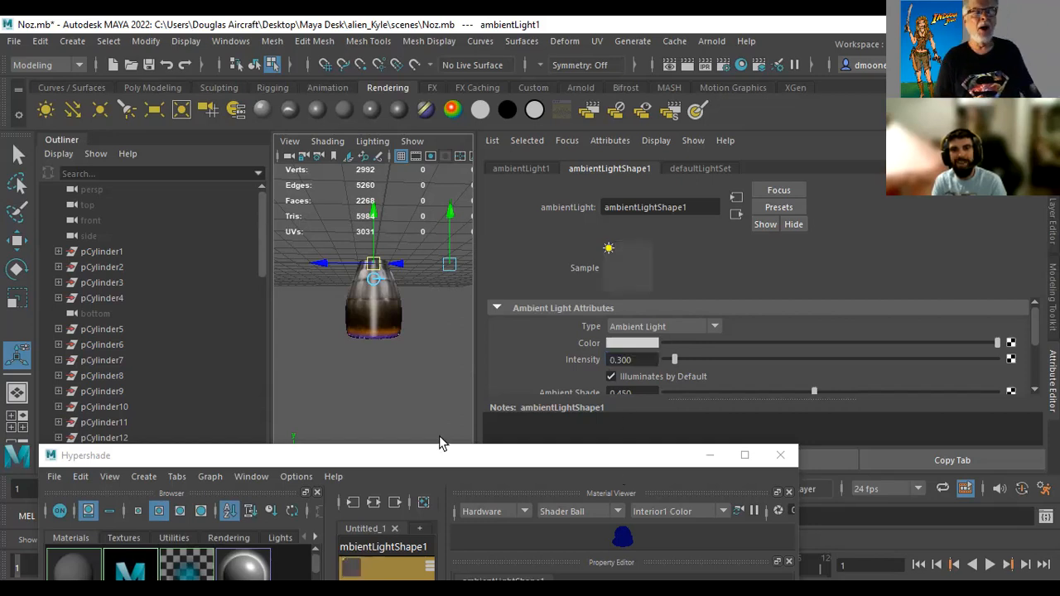
Create a directional light, raise it above the nozzle and aim it diagonally downward past the nozzle's base
{"action": "left_click", "coordinate": [72, 110]}
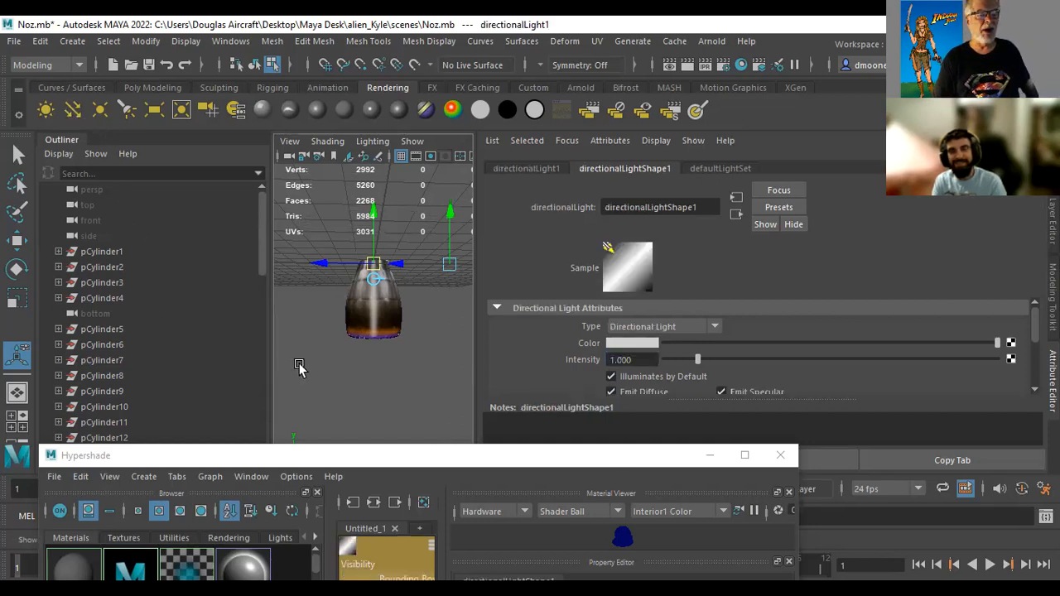
{"action": "mouse_move", "coordinate": [447, 261]}
{"action": "left_mouse_down"}
{"action": "mouse_move", "coordinate": [443, 225]}
{"action": "mouse_move", "coordinate": [427, 400]}
{"action": "mouse_move", "coordinate": [233, 381]}
{"action": "mouse_move", "coordinate": [463, 185]}
{"action": "mouse_move", "coordinate": [453, 325]}
{"action": "mouse_move", "coordinate": [440, 349]}
{"action": "mouse_move", "coordinate": [439, 308]}
{"action": "left_mouse_up"}
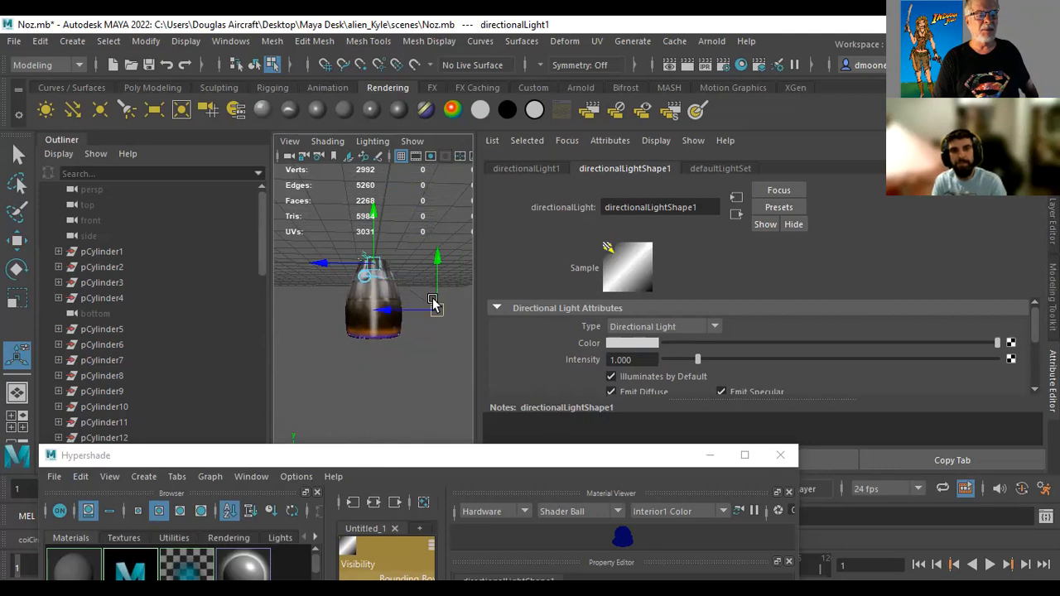
{"action": "left_click_drag", "start_coordinate": [375, 266], "coordinate": [351, 213]}
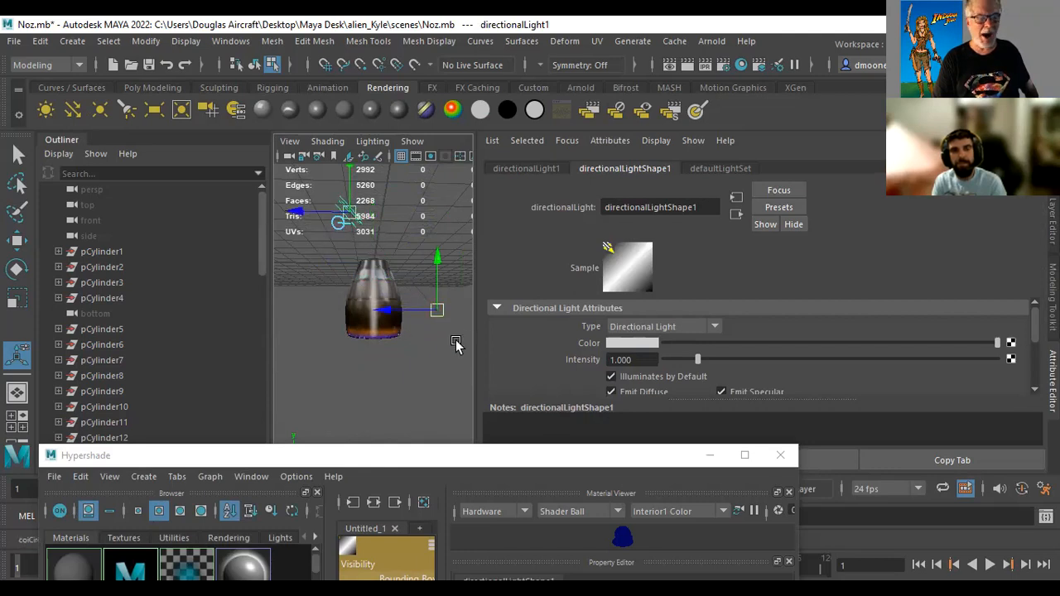
{"action": "mouse_move", "coordinate": [437, 309]}
{"action": "left_mouse_down"}
{"action": "mouse_move", "coordinate": [443, 329]}
{"action": "mouse_move", "coordinate": [414, 353]}
{"action": "mouse_move", "coordinate": [442, 346]}
{"action": "left_mouse_up"}
Widen the viewport and frame the textured nozzle together with the directional light and its aim point
{"action": "left_click_drag", "start_coordinate": [478, 427], "coordinate": [895, 440]}
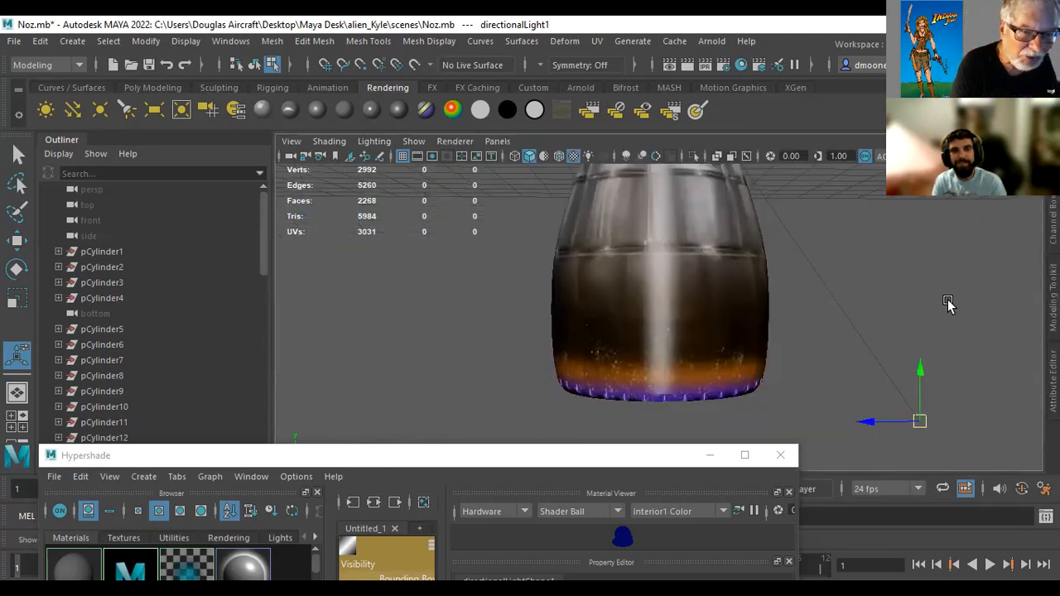
{"action": "right_click_drag", "start_coordinate": [923, 265], "coordinate": [693, 275], "text": "alt"}
{"action": "middle_click_drag", "start_coordinate": [701, 274], "coordinate": [647, 307], "text": "alt"}
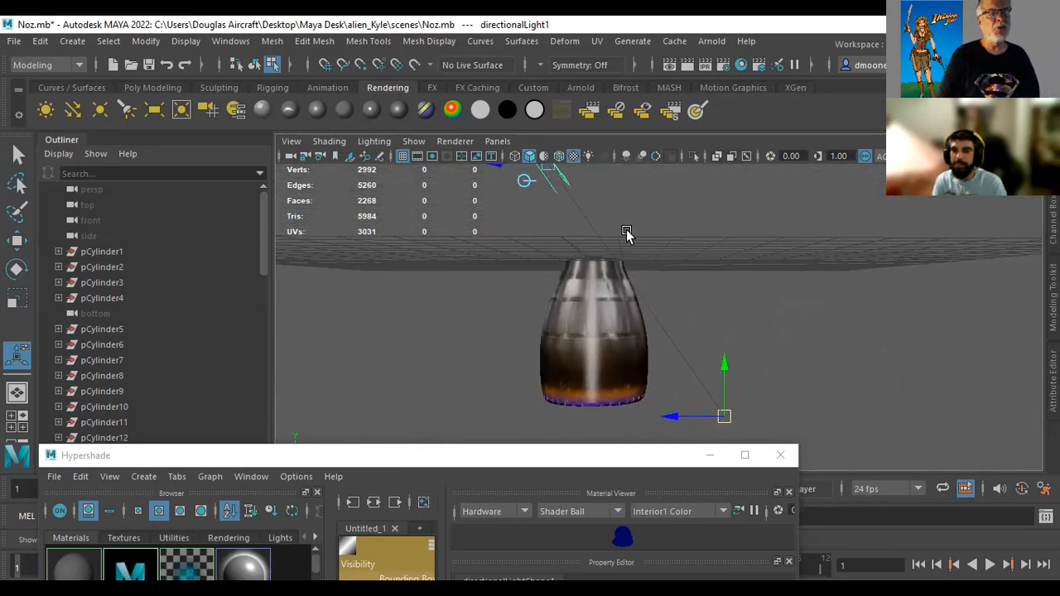
Show the scene lights in the viewport, raise the directional light's aim point slightly and shift the light sideways away from the nozzle
{"action": "key", "text": "7"}
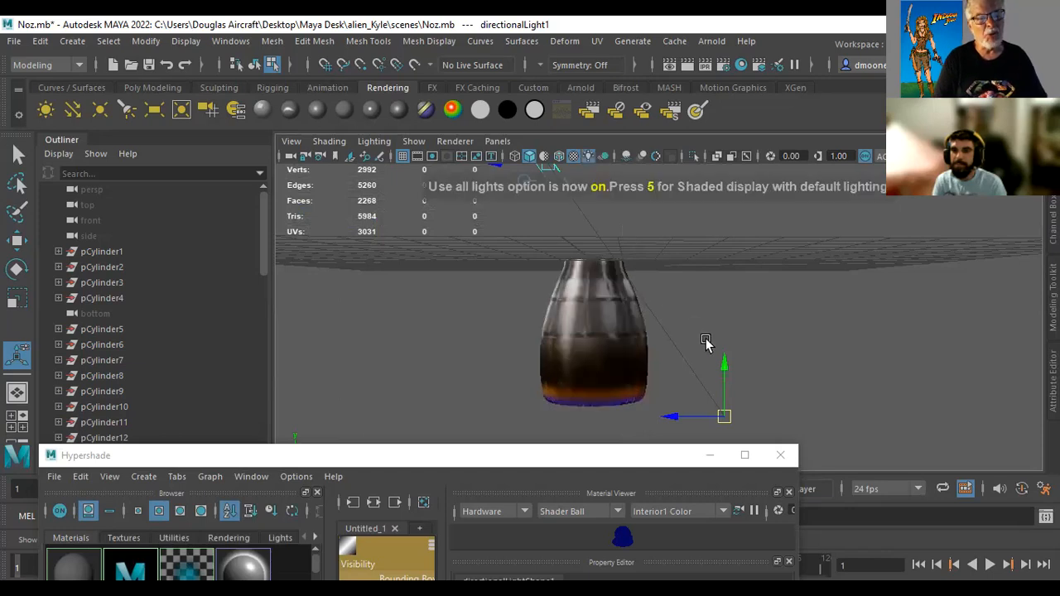
{"action": "mouse_move", "coordinate": [726, 420]}
{"action": "left_mouse_down"}
{"action": "mouse_move", "coordinate": [599, 438]}
{"action": "mouse_move", "coordinate": [398, 372]}
{"action": "mouse_move", "coordinate": [611, 397]}
{"action": "mouse_move", "coordinate": [701, 308]}
{"action": "mouse_move", "coordinate": [549, 390]}
{"action": "mouse_move", "coordinate": [419, 372]}
{"action": "mouse_move", "coordinate": [701, 402]}
{"action": "mouse_move", "coordinate": [750, 397]}
{"action": "mouse_move", "coordinate": [726, 401]}
{"action": "left_mouse_up"}
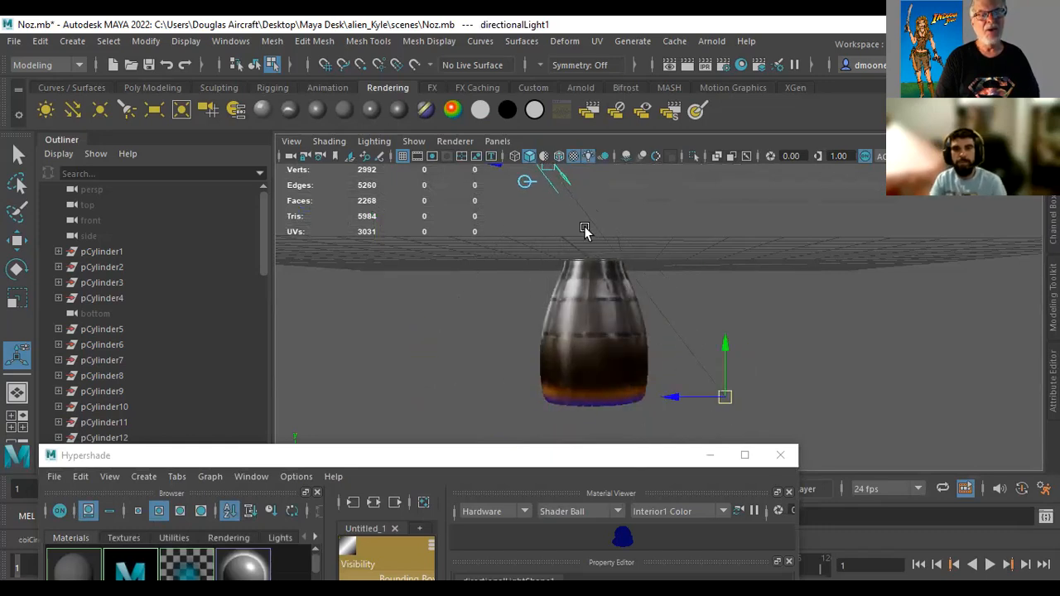
{"action": "left_click_drag", "start_coordinate": [876, 320], "coordinate": [735, 319], "text": "alt"}
{"action": "left_click_drag", "start_coordinate": [487, 186], "coordinate": [368, 186]}
{"action": "left_click_drag", "start_coordinate": [435, 334], "coordinate": [534, 373], "text": "alt"}
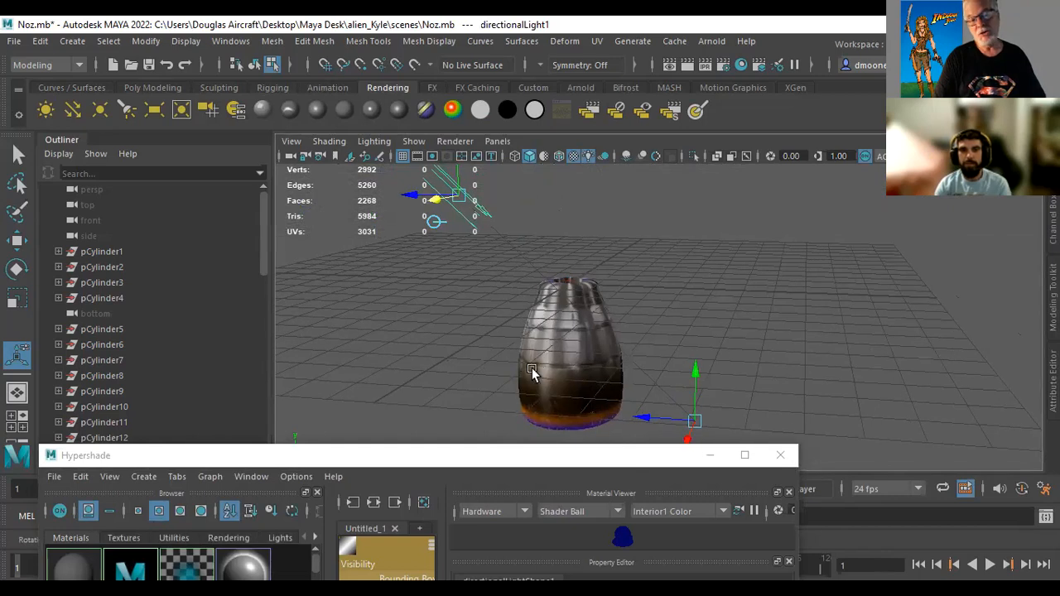
{"action": "middle_click_drag", "start_coordinate": [916, 343], "coordinate": [936, 315], "text": "alt"}
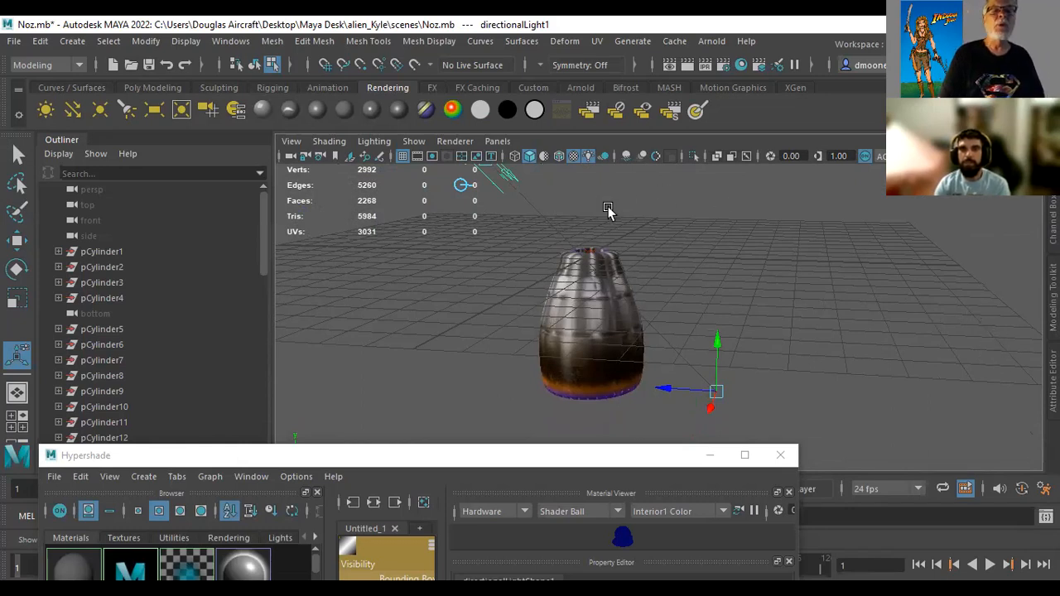
Set the scene to render with Maya Software and its edge anti-aliasing to High quality
{"action": "left_click", "coordinate": [723, 66]}
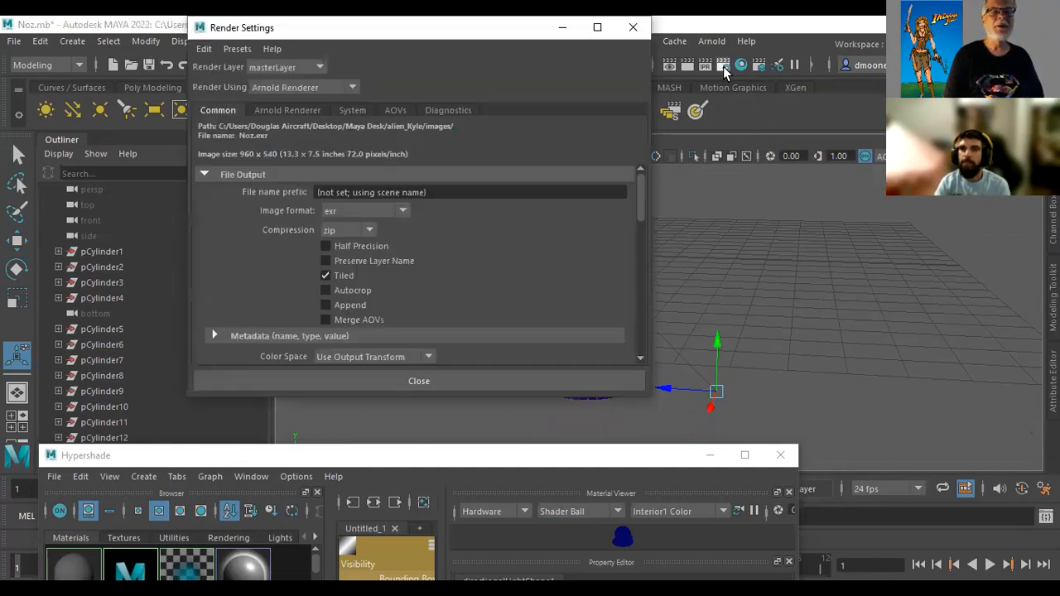
{"action": "left_click", "coordinate": [307, 88]}
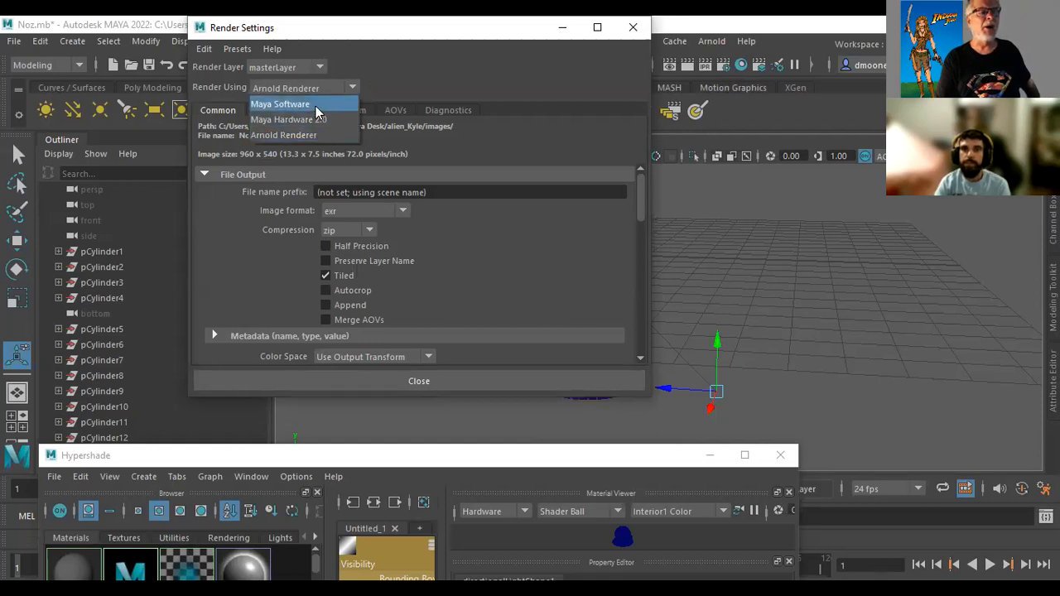
{"action": "left_click", "coordinate": [316, 106]}
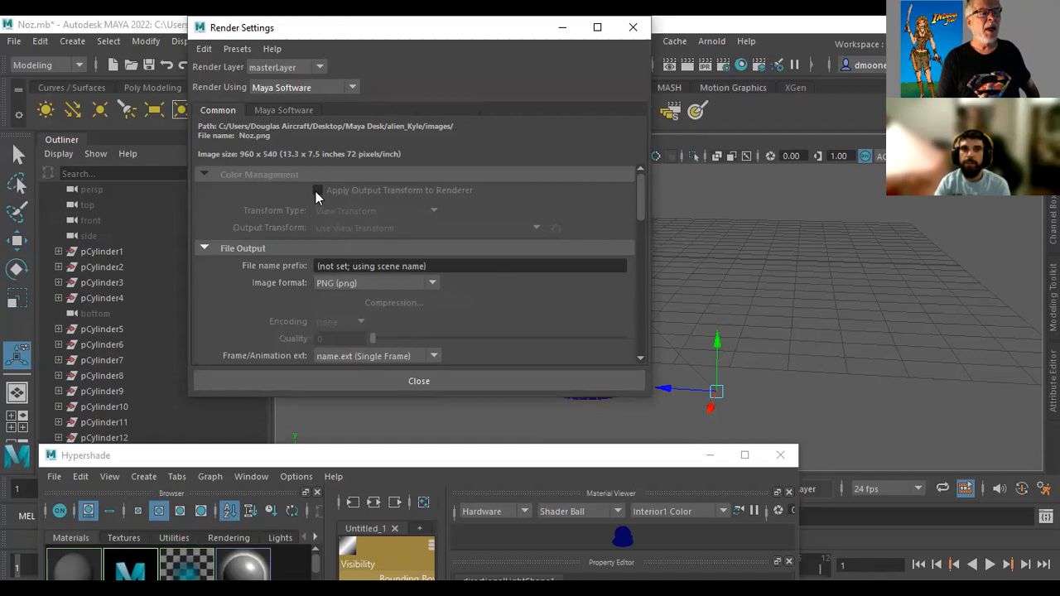
{"action": "left_click", "coordinate": [290, 113]}
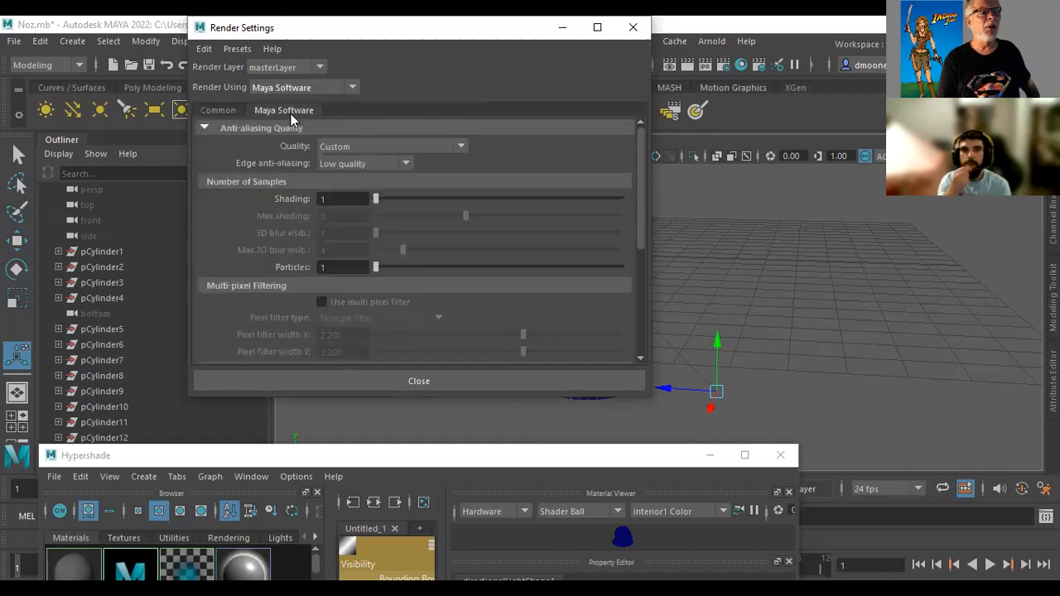
{"action": "left_click", "coordinate": [353, 164]}
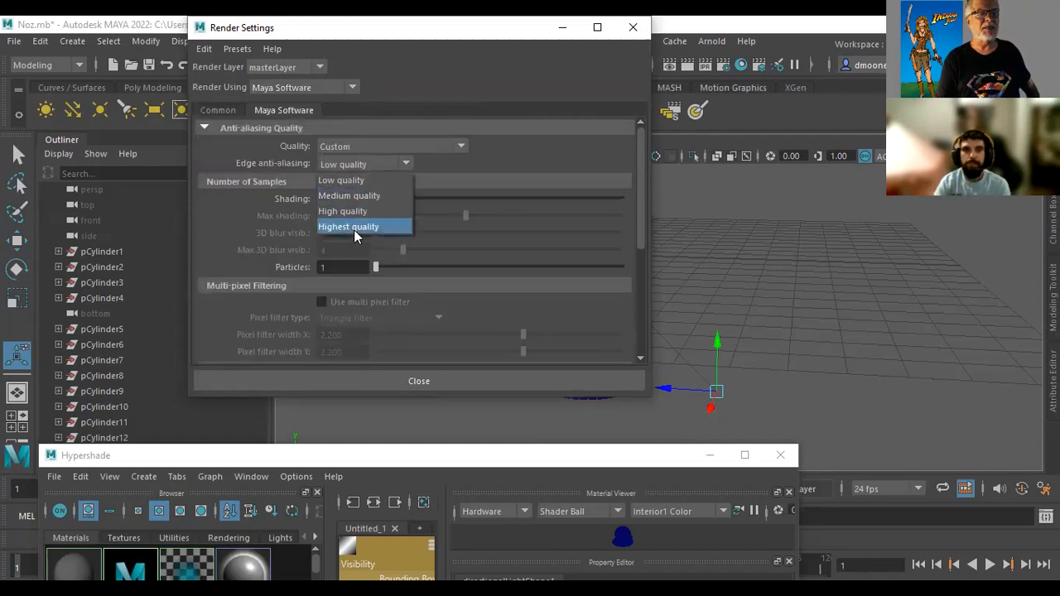
{"action": "left_click", "coordinate": [355, 211]}
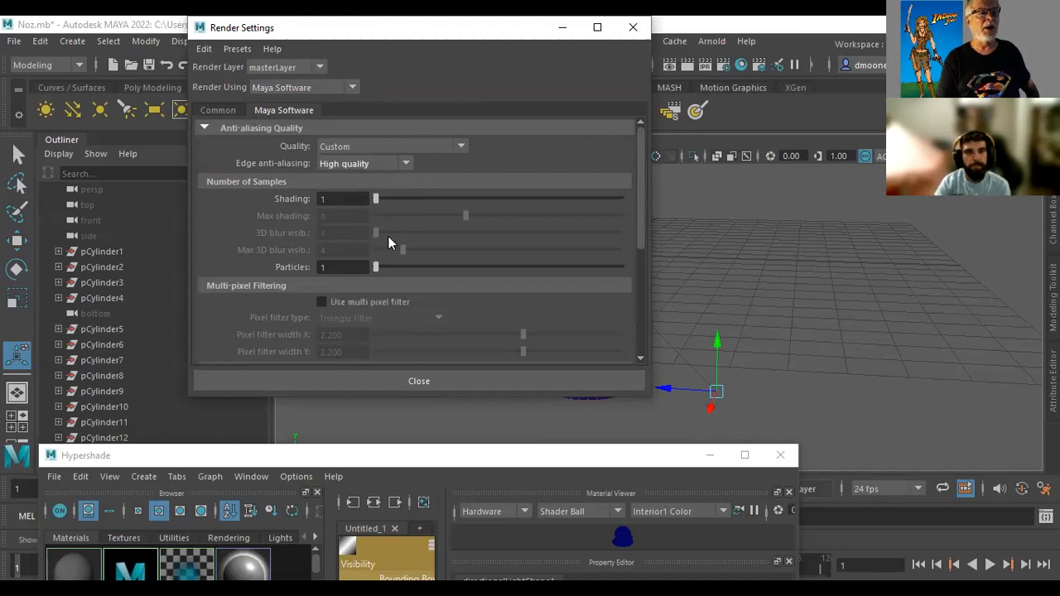
Bring up the Image Size options in the common render settings
{"action": "left_click", "coordinate": [220, 111]}
{"action": "left_click_drag", "start_coordinate": [640, 210], "coordinate": [636, 323]}
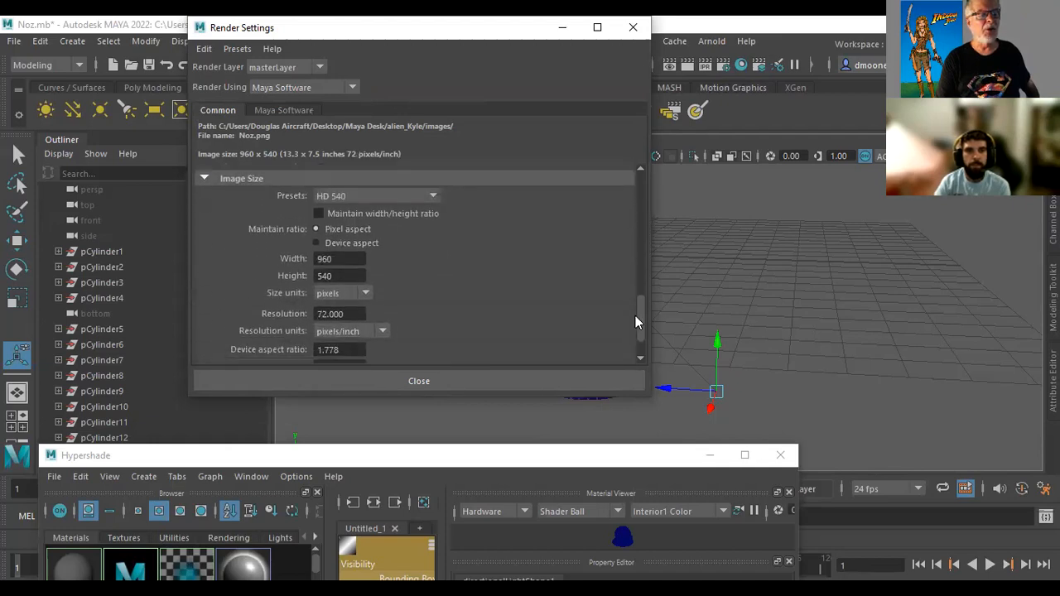
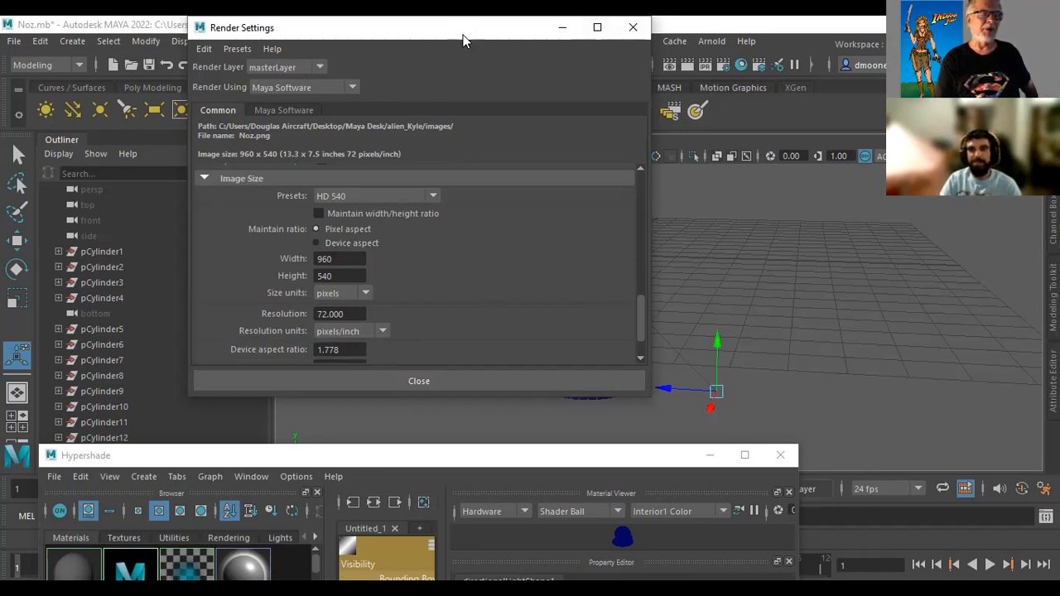
Pull the Render Settings window clear of the nozzle, narrow it and close it
{"action": "left_click_drag", "start_coordinate": [463, 40], "coordinate": [371, 171]}
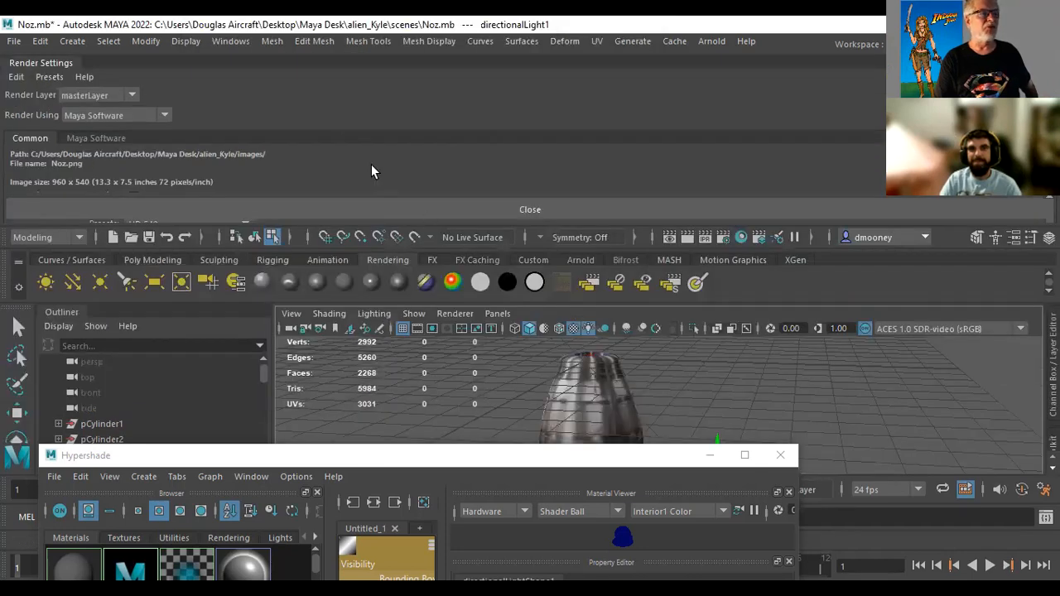
{"action": "left_click_drag", "start_coordinate": [59, 74], "coordinate": [166, 124]}
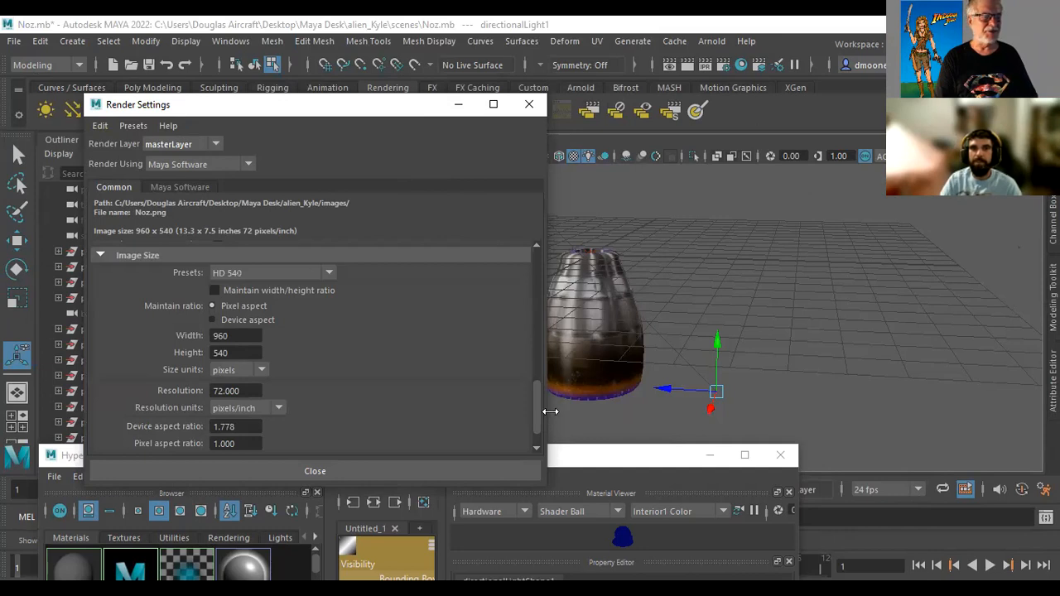
{"action": "left_click_drag", "start_coordinate": [549, 411], "coordinate": [414, 411]}
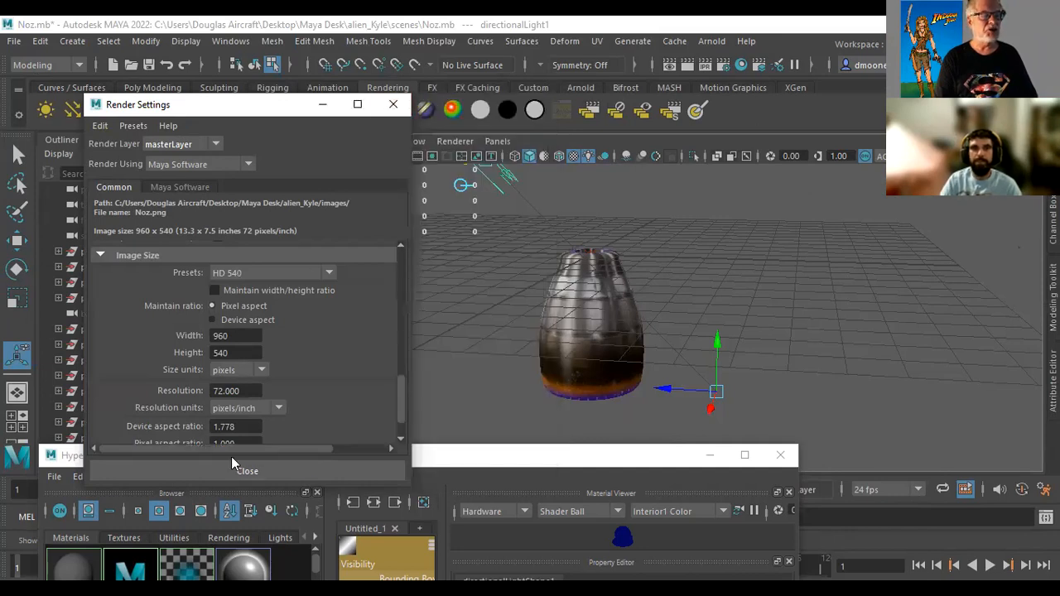
{"action": "left_click", "coordinate": [394, 103]}
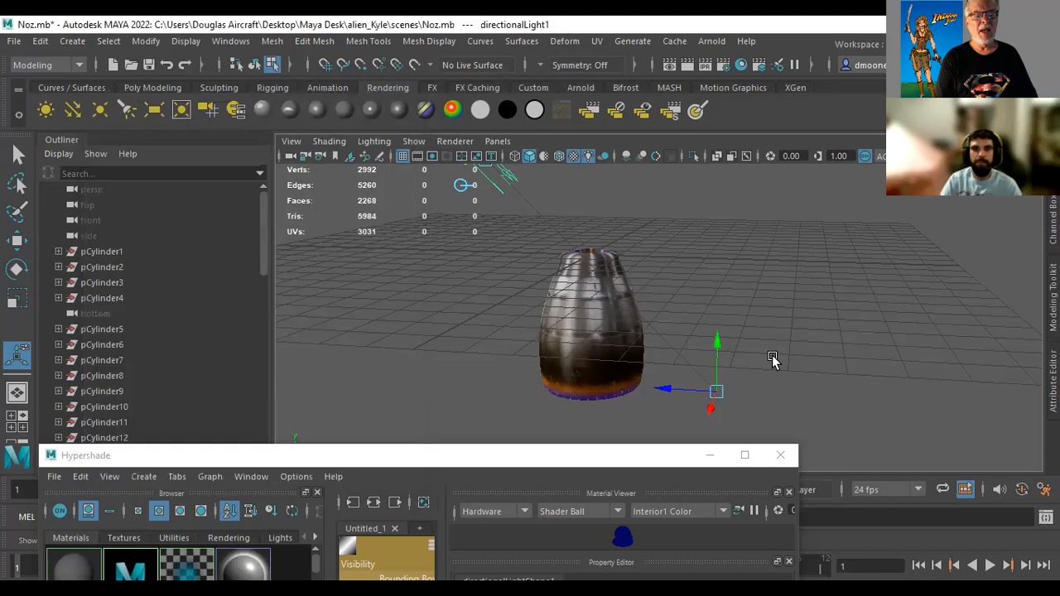
Frame the nozzle closer in the perspective view, render the current frame with Maya Software and close the finished render
{"action": "right_click_drag", "start_coordinate": [828, 313], "coordinate": [908, 321], "text": "alt"}
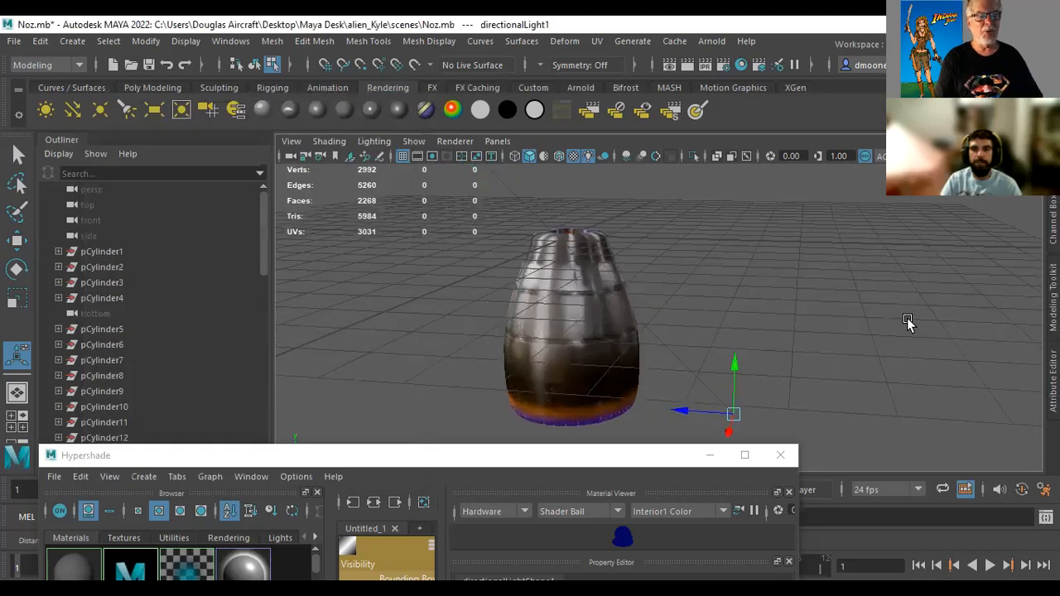
{"action": "left_click", "coordinate": [685, 66]}
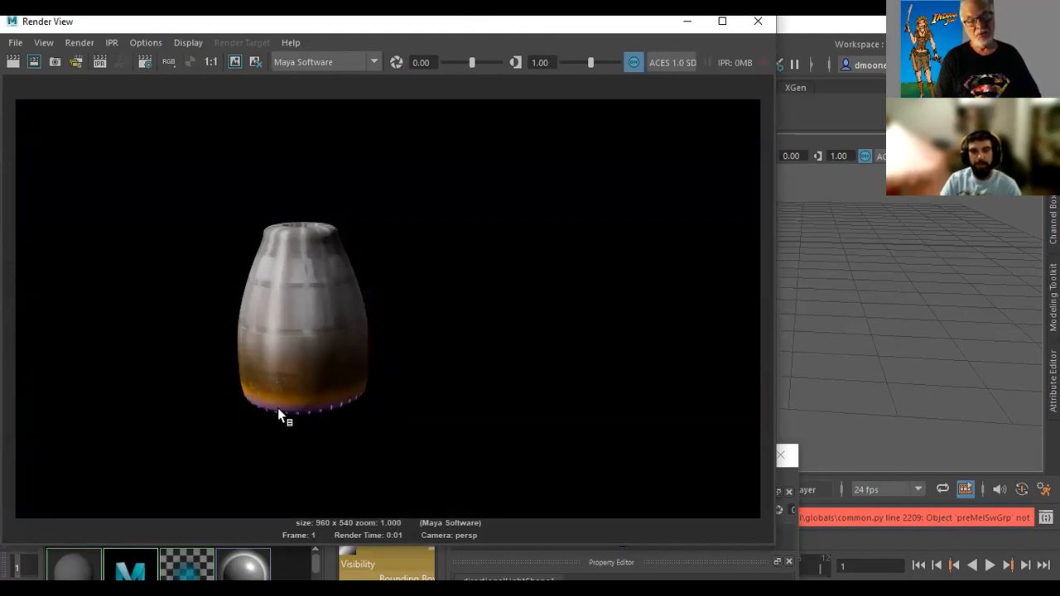
{"action": "left_click", "coordinate": [754, 29]}
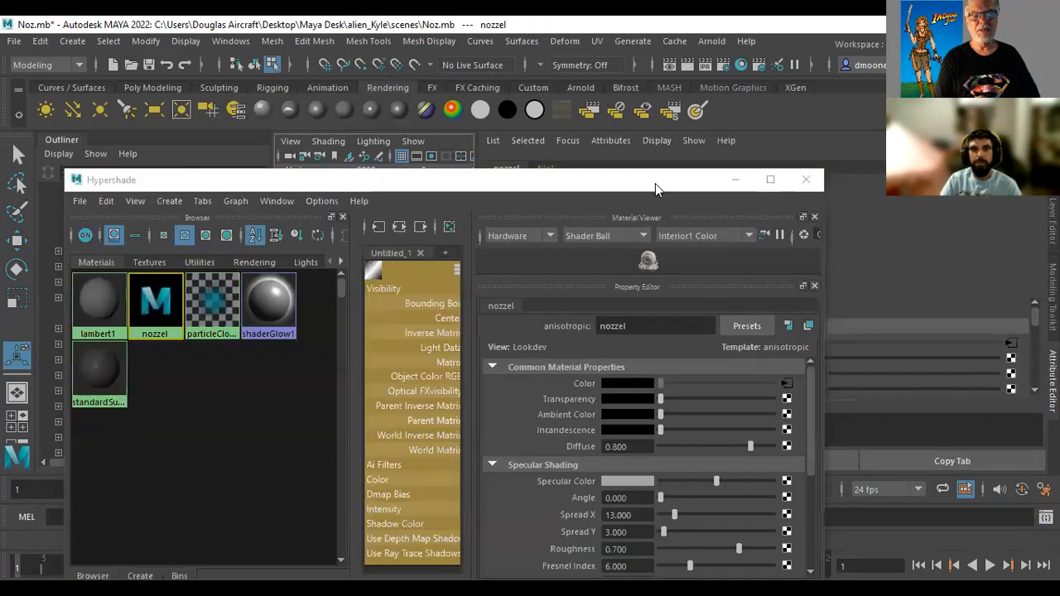
Show the nozzel material's attributes and bring up its Bump/Normal Mapping settings in the Hypershade
{"action": "left_click_drag", "start_coordinate": [655, 183], "coordinate": [553, 232]}
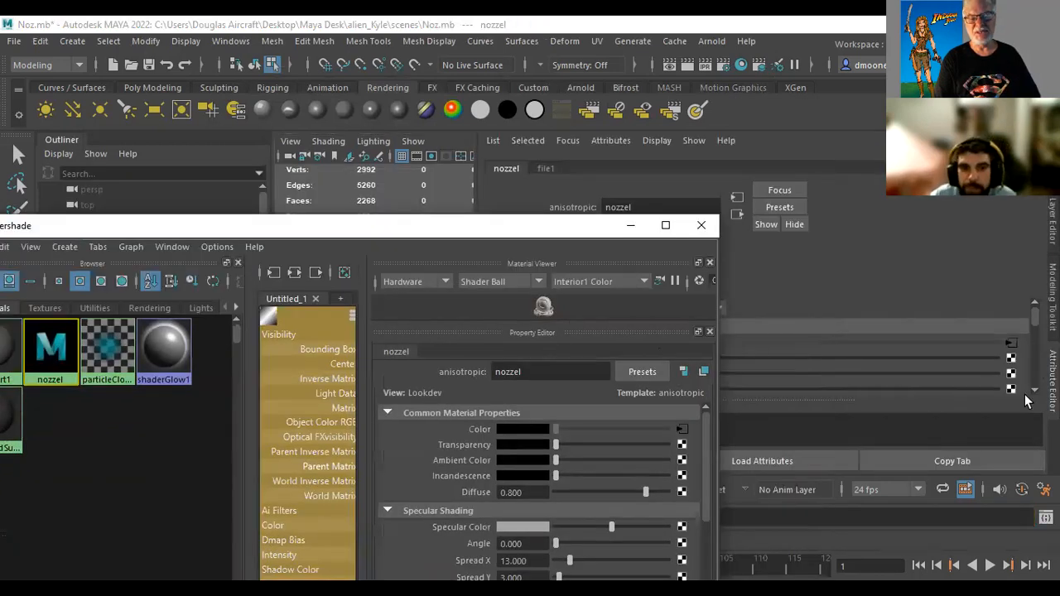
{"action": "left_click", "coordinate": [1052, 382]}
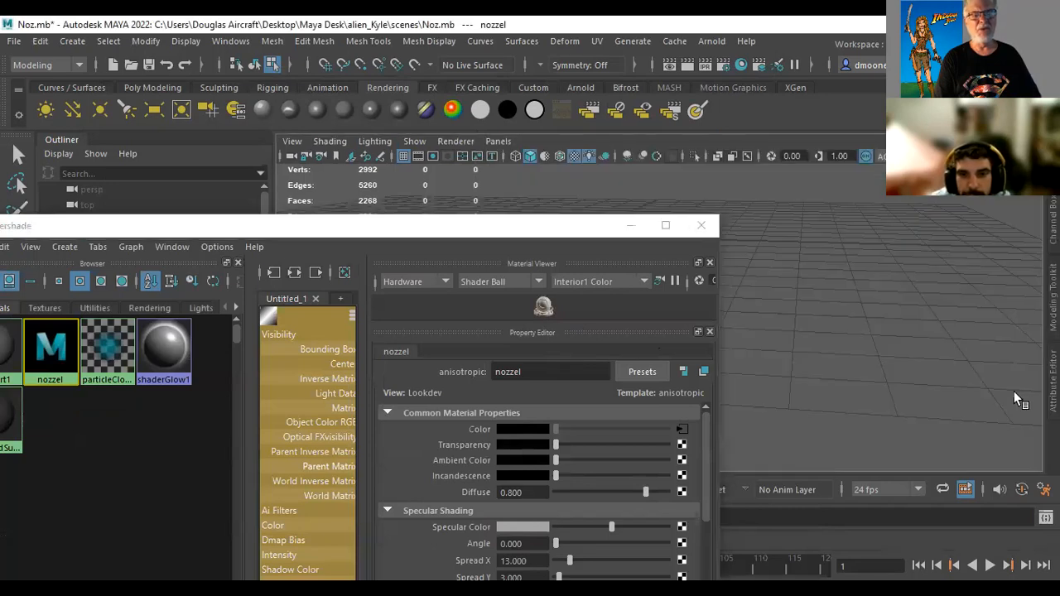
{"action": "left_click", "coordinate": [1052, 382]}
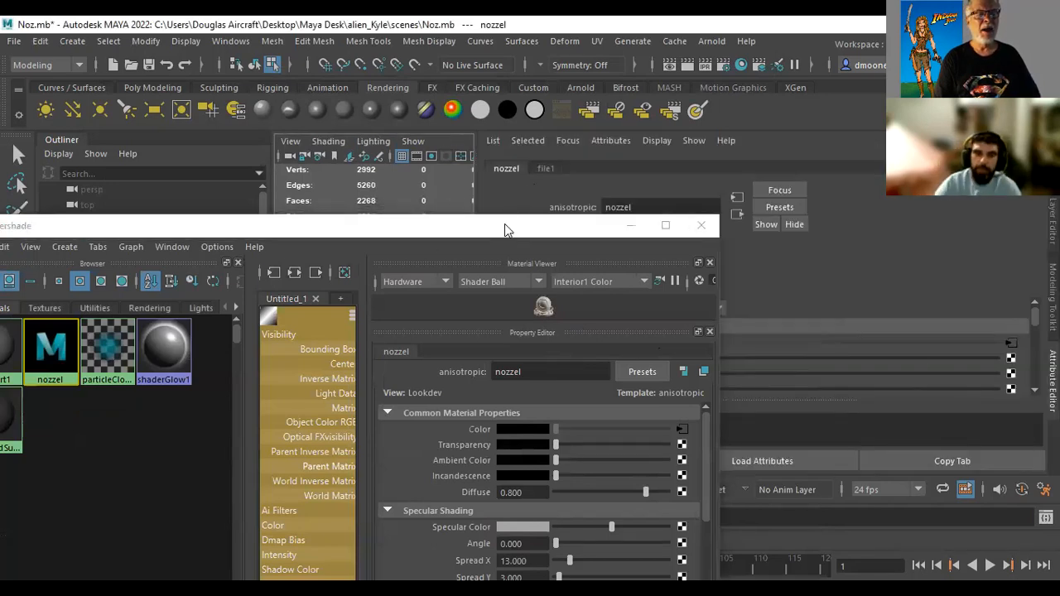
{"action": "left_click_drag", "start_coordinate": [504, 223], "coordinate": [591, 267]}
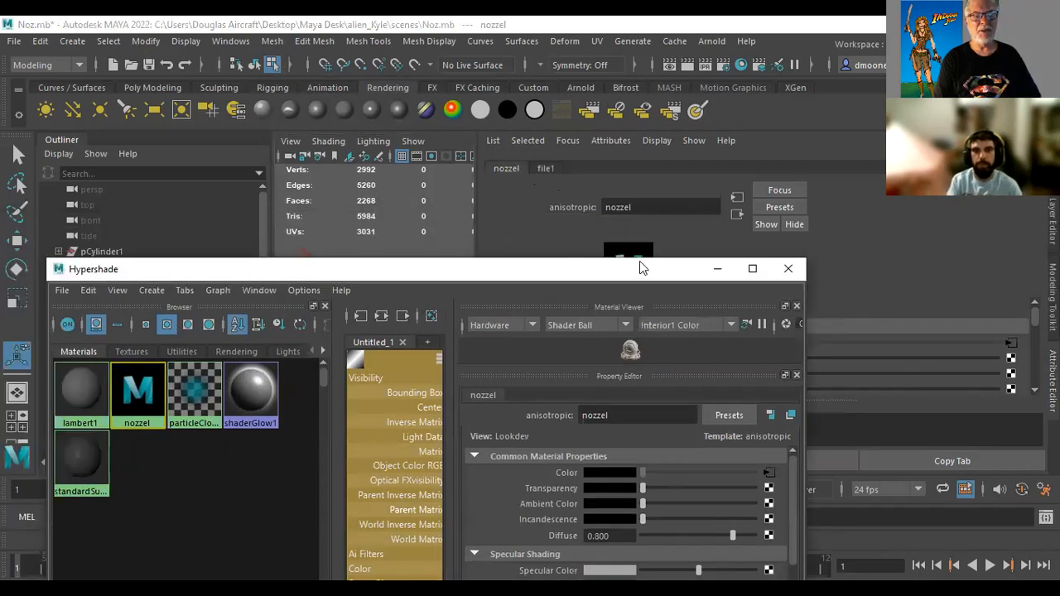
{"action": "left_click_drag", "start_coordinate": [639, 268], "coordinate": [633, 109]}
{"action": "left_click_drag", "start_coordinate": [791, 343], "coordinate": [792, 425]}
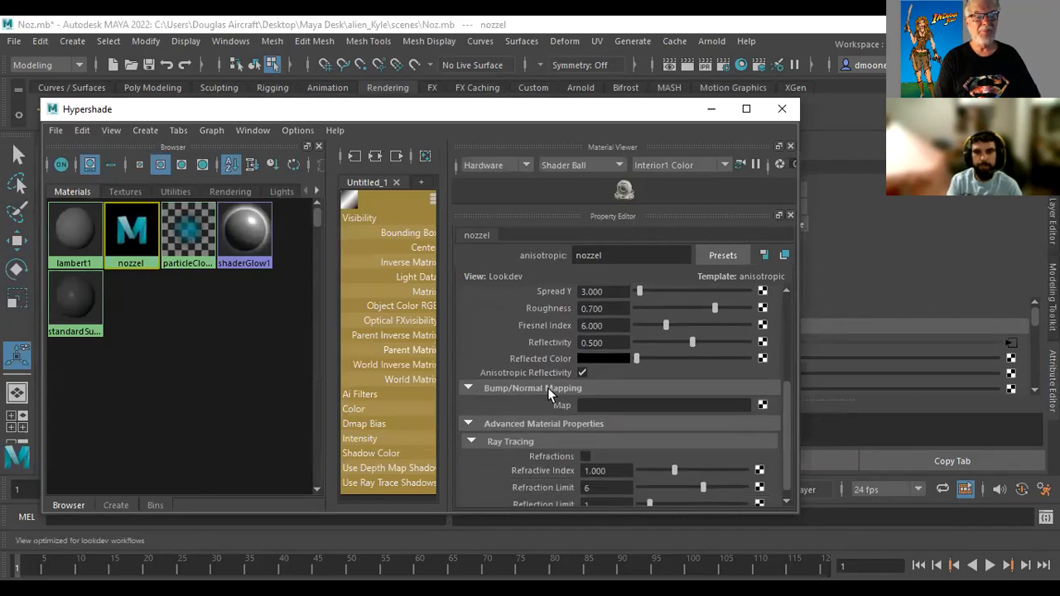
Connect a File texture to the nozzel material's bump map and load nozzle color aged.jpg as its image
{"action": "left_click", "coordinate": [763, 405]}
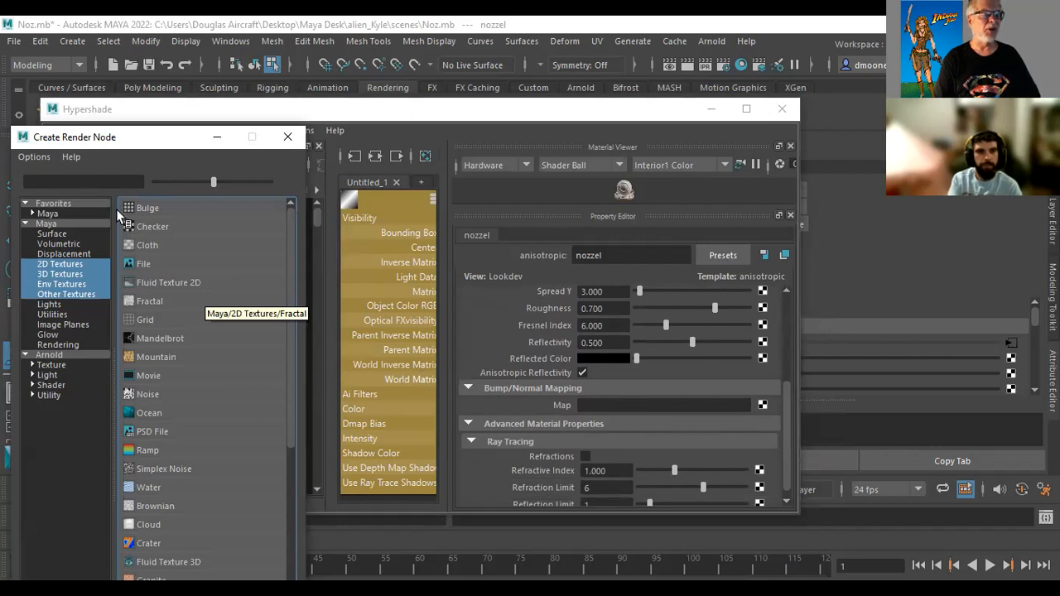
{"action": "left_click", "coordinate": [151, 274]}
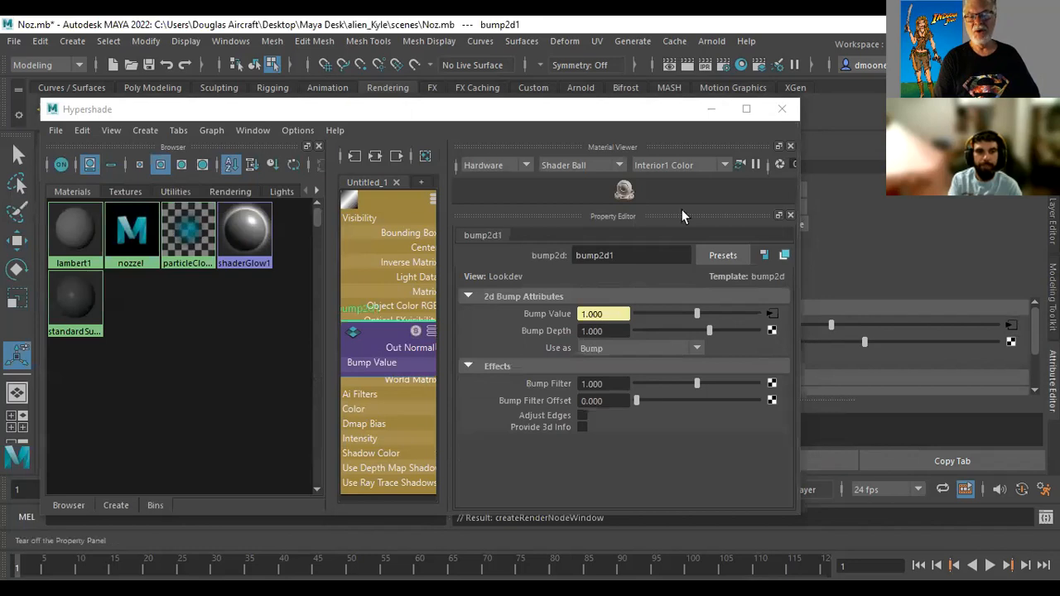
{"action": "left_click_drag", "start_coordinate": [651, 107], "coordinate": [422, 156]}
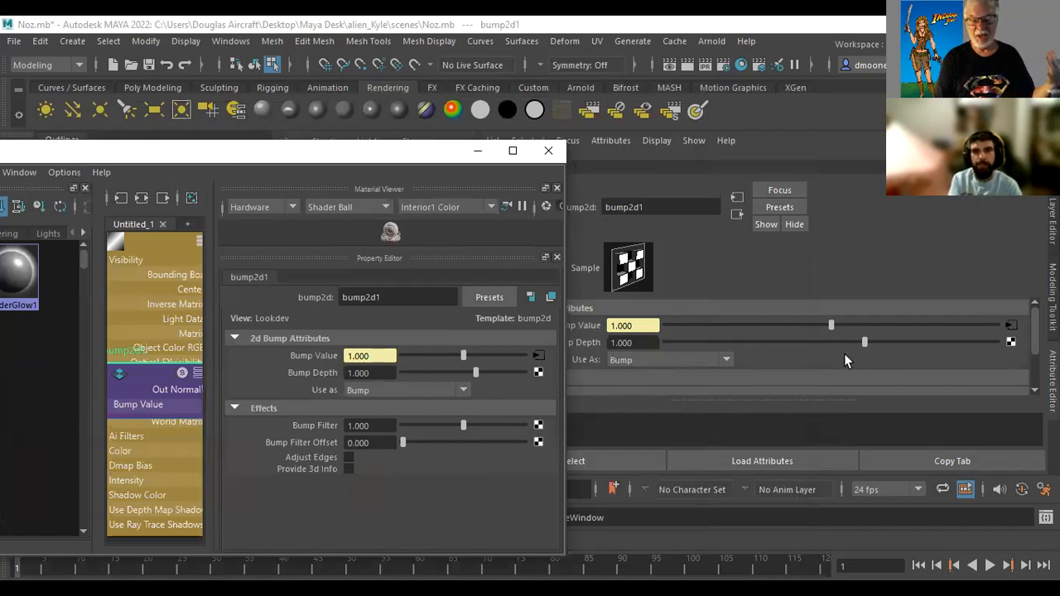
{"action": "left_click", "coordinate": [1011, 326]}
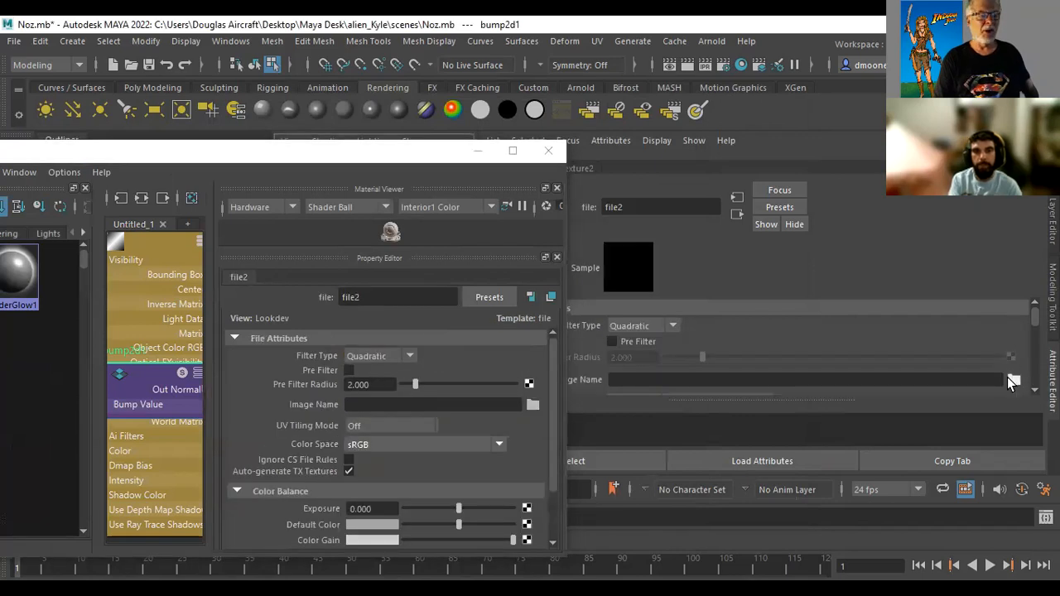
{"action": "left_click", "coordinate": [1012, 379]}
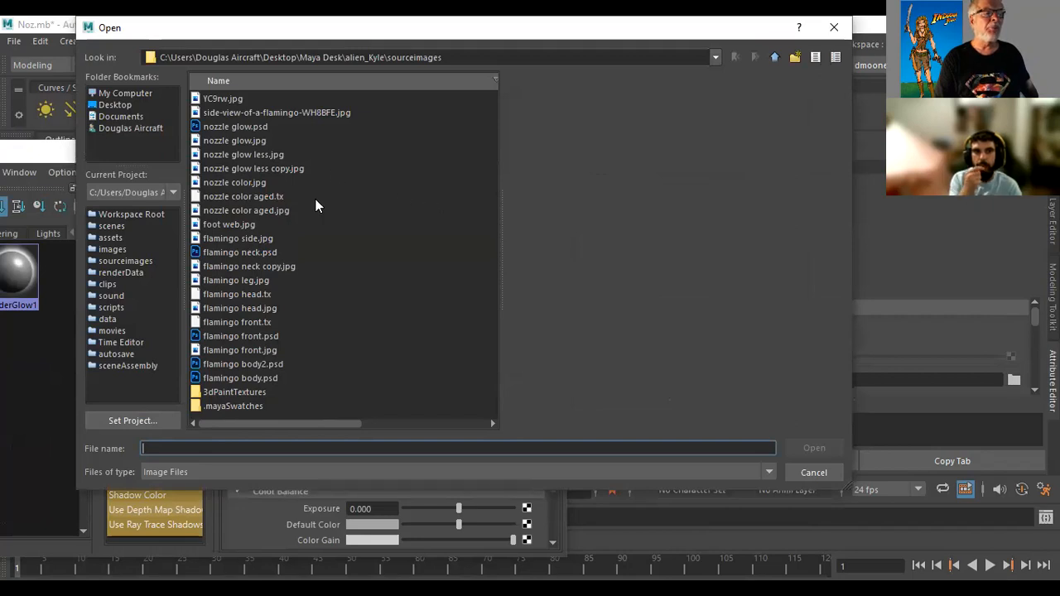
{"action": "left_click", "coordinate": [272, 212]}
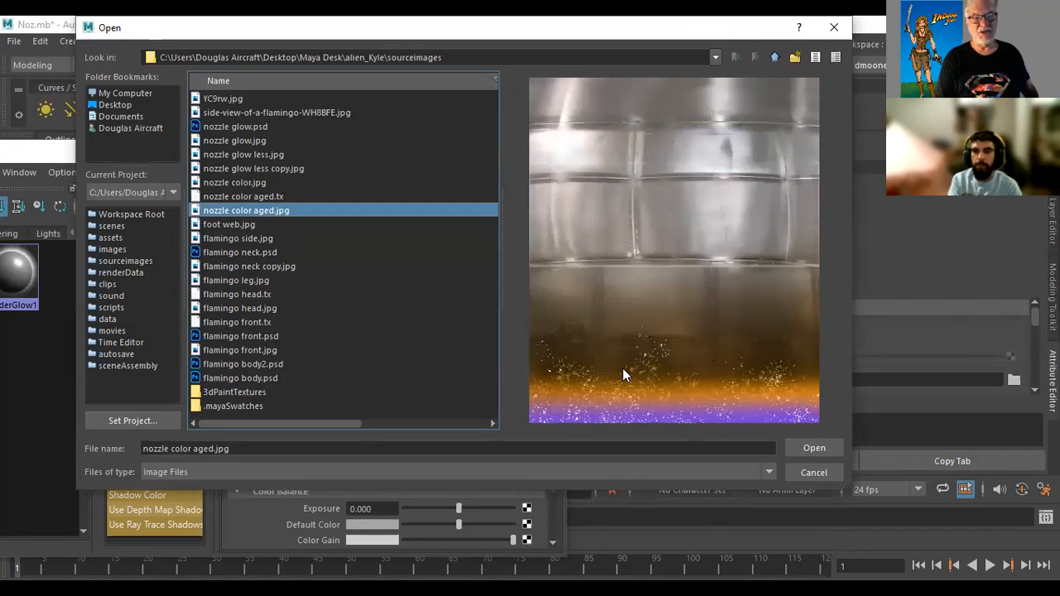
{"action": "left_click", "coordinate": [801, 447]}
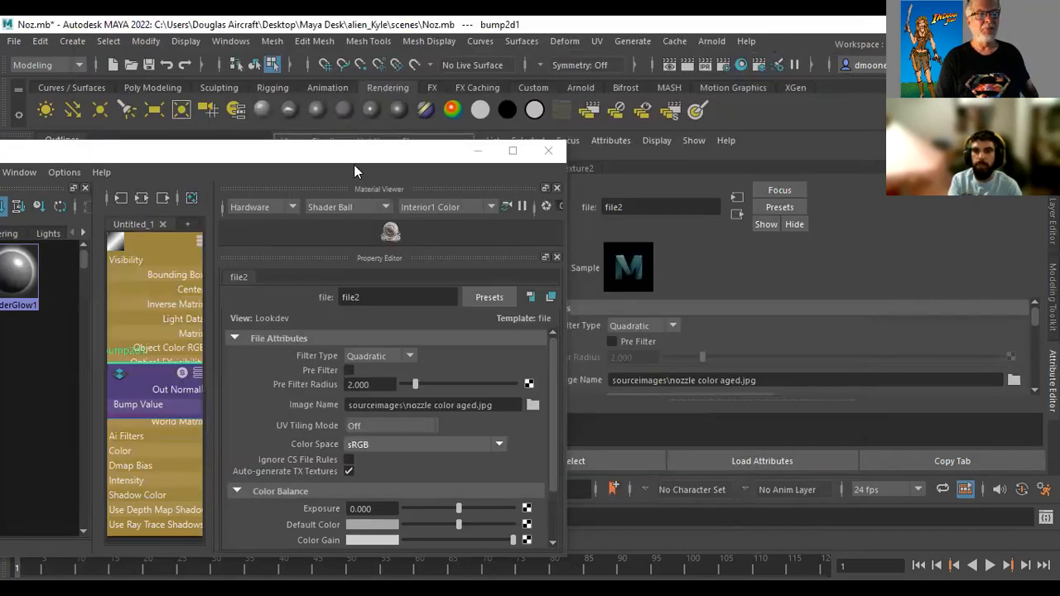
Close the Hypershade, inspect the bump effect near the nozzle's lower rim, and render that close-up
{"action": "left_click", "coordinate": [548, 154]}
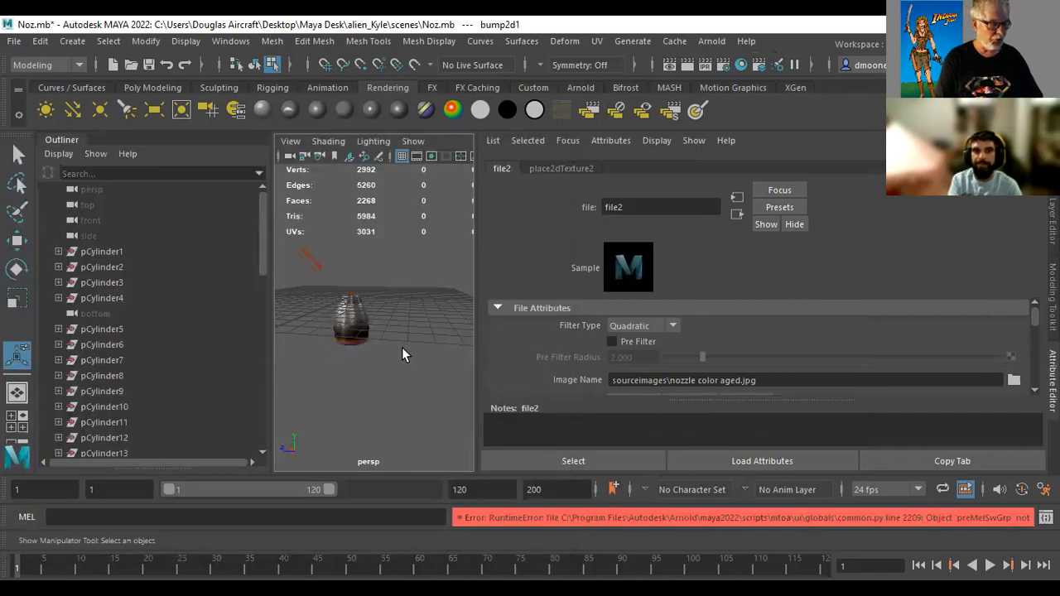
{"action": "right_click_drag", "start_coordinate": [389, 343], "coordinate": [464, 348], "text": "alt"}
{"action": "middle_click_drag", "start_coordinate": [393, 335], "coordinate": [457, 264], "text": "alt"}
{"action": "right_click_drag", "start_coordinate": [357, 320], "coordinate": [334, 319], "text": "alt"}
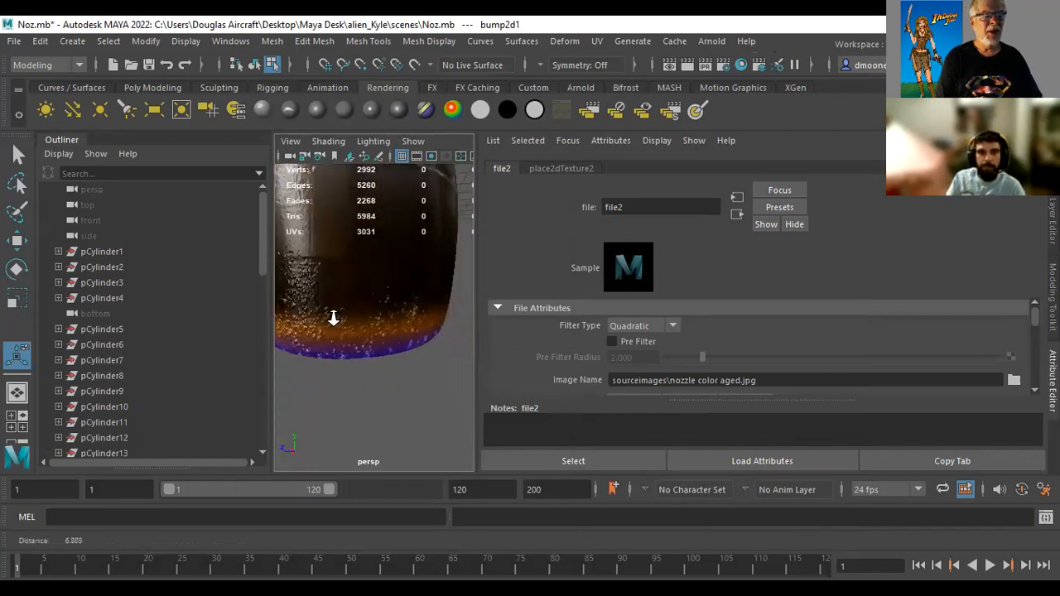
{"action": "left_click_drag", "start_coordinate": [328, 342], "coordinate": [347, 354], "text": "alt"}
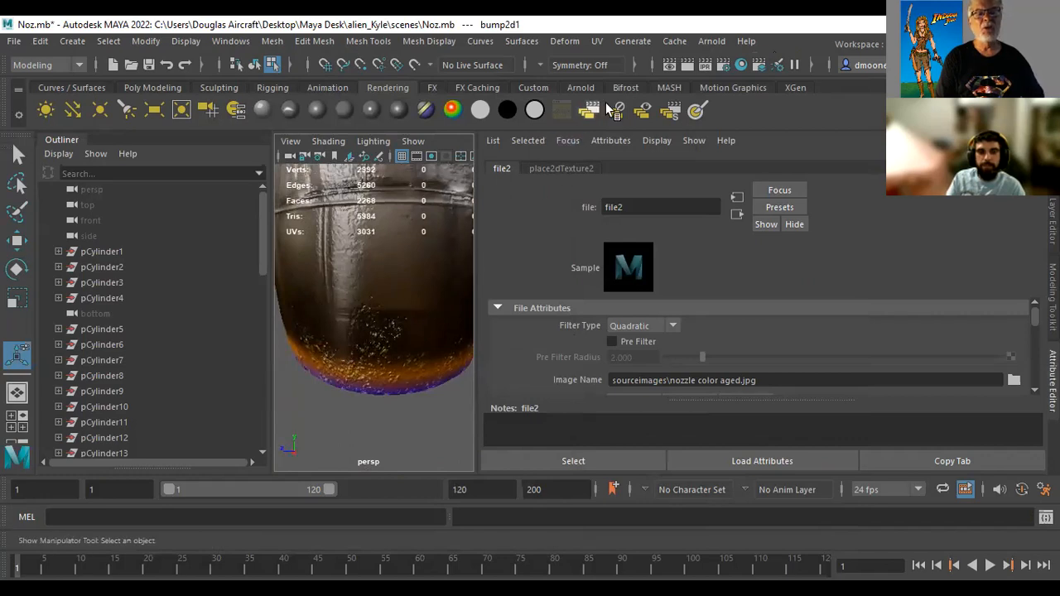
{"action": "left_click", "coordinate": [686, 66]}
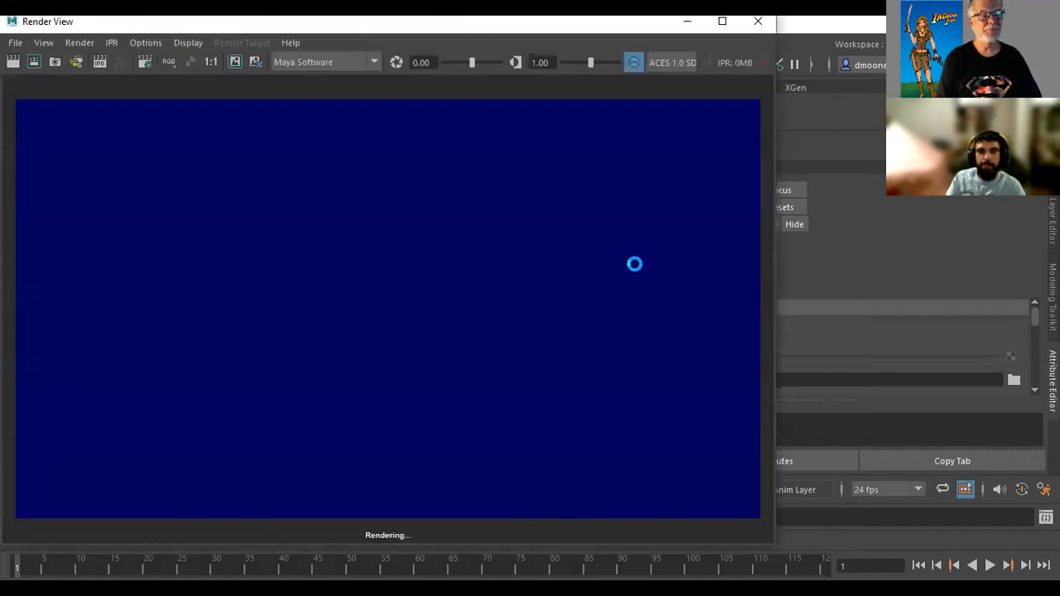
{"action": "left_click", "coordinate": [757, 23]}
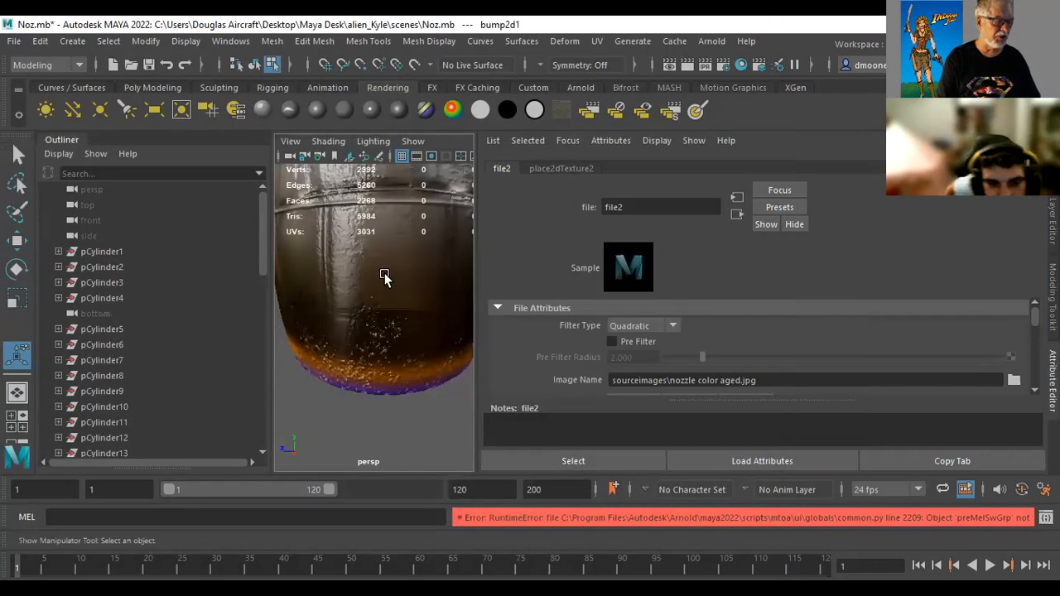
Frame the whole nozzle, set the bump depth of the nozzel material's bump2d1 node to 0.3, and render the frame
{"action": "right_click_drag", "start_coordinate": [412, 251], "coordinate": [354, 279], "text": "alt"}
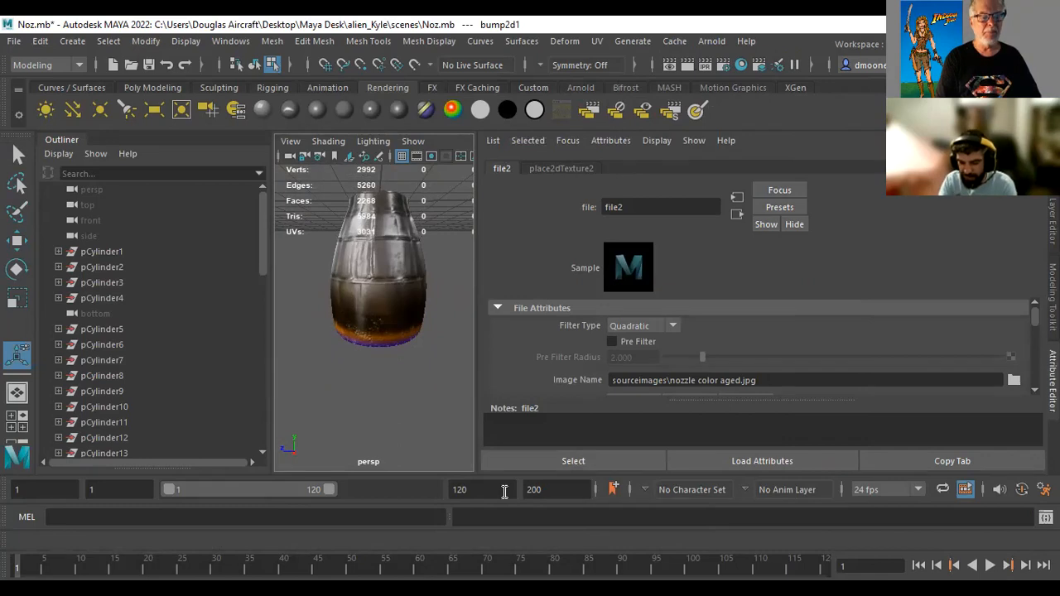
{"action": "left_click", "coordinate": [740, 68]}
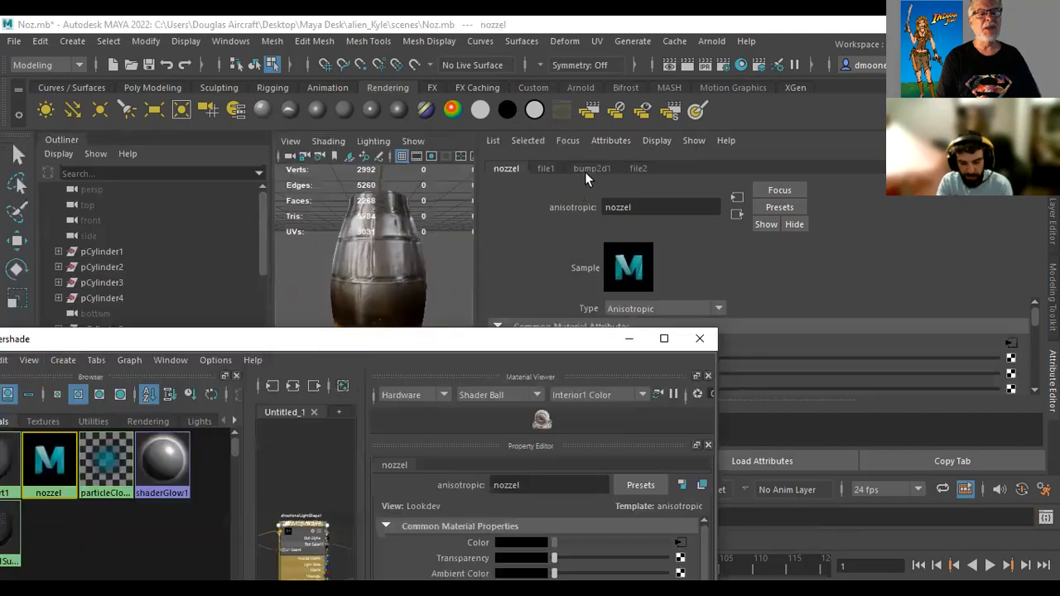
{"action": "left_click", "coordinate": [589, 168]}
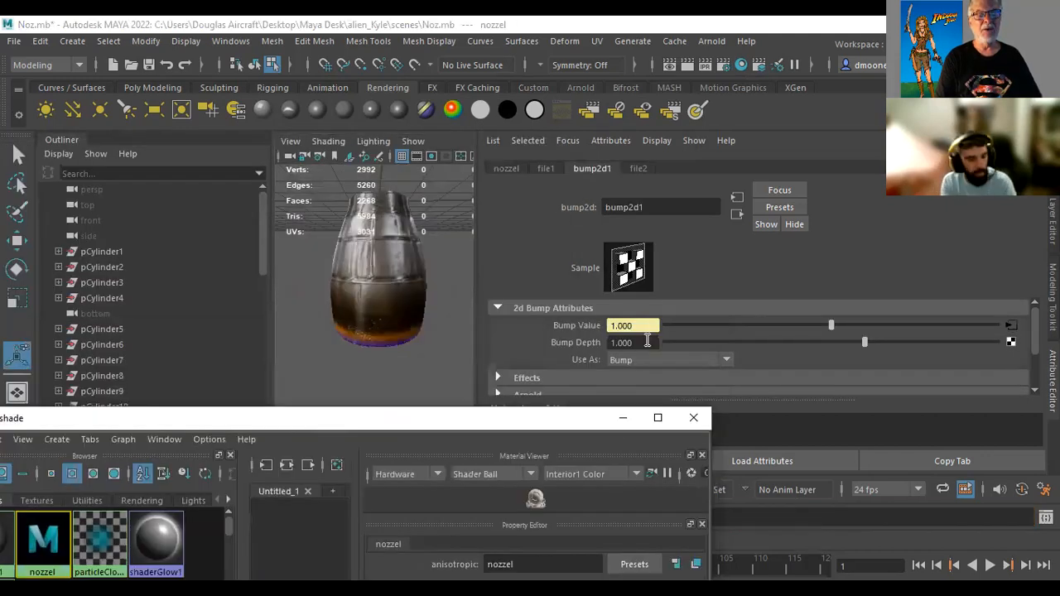
{"action": "left_click", "coordinate": [617, 342]}
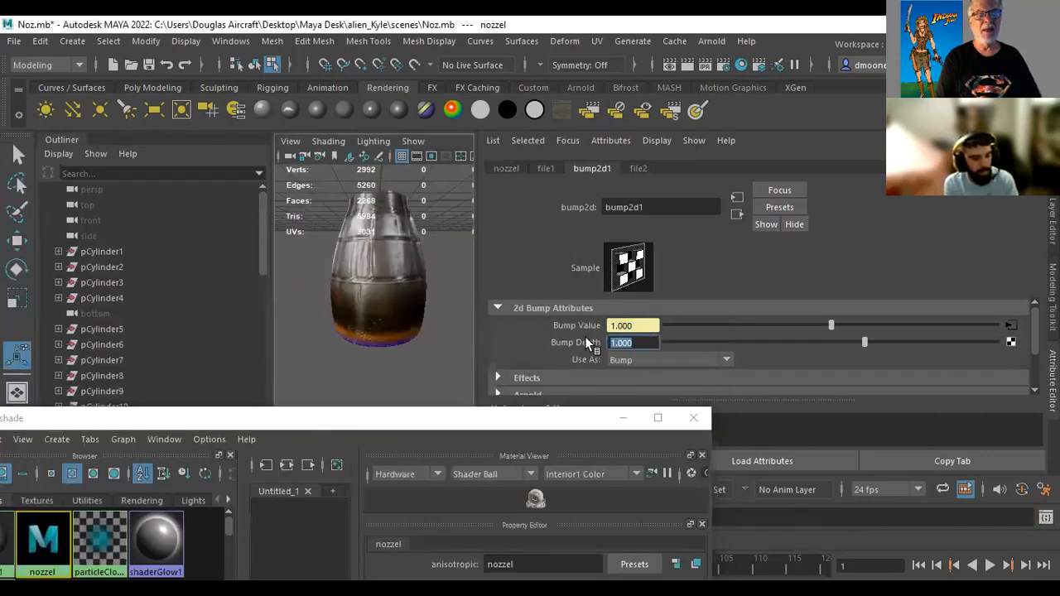
{"action": "key", "text": "BackSpace"}
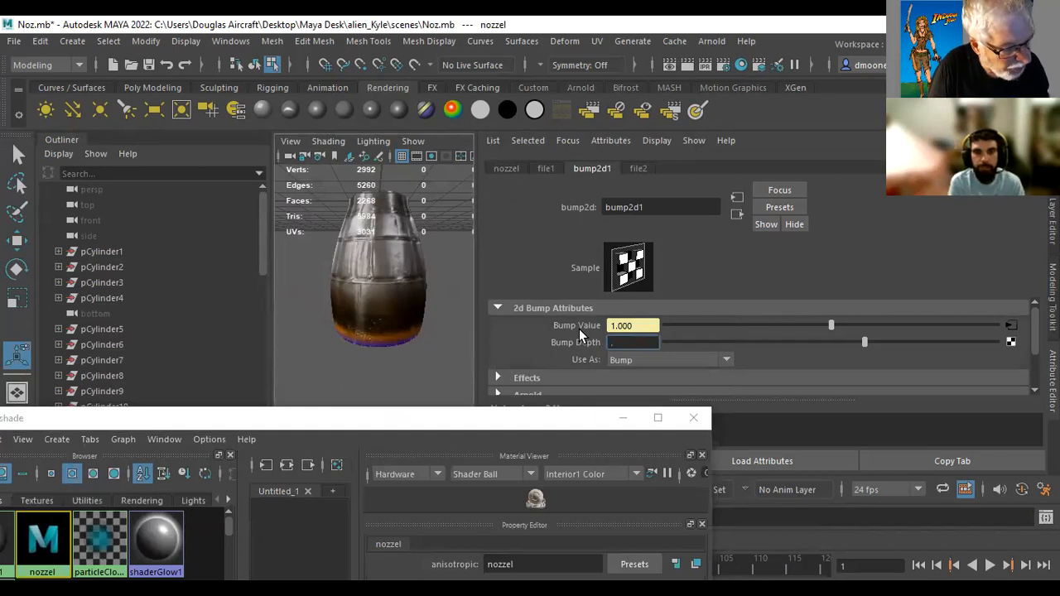
{"action": "left_click", "coordinate": [460, 367]}
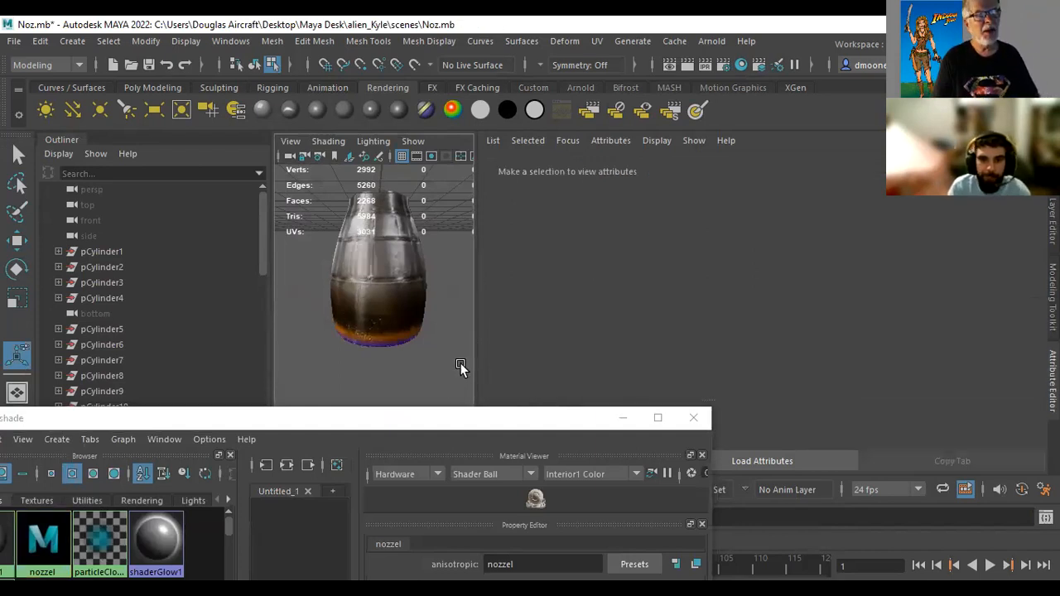
{"action": "left_click", "coordinate": [688, 61]}
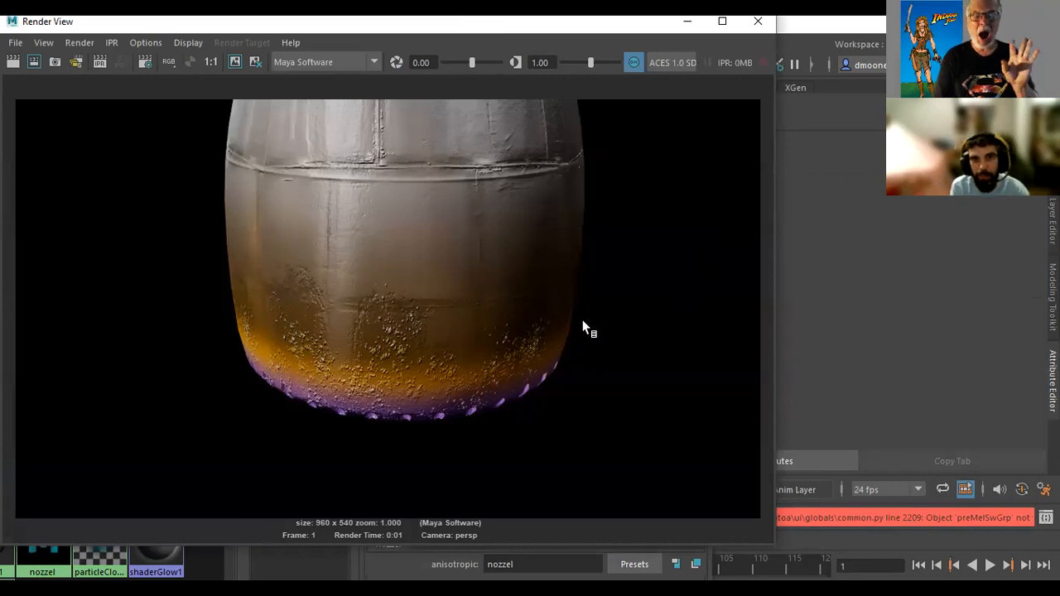
{"action": "left_click", "coordinate": [759, 25]}
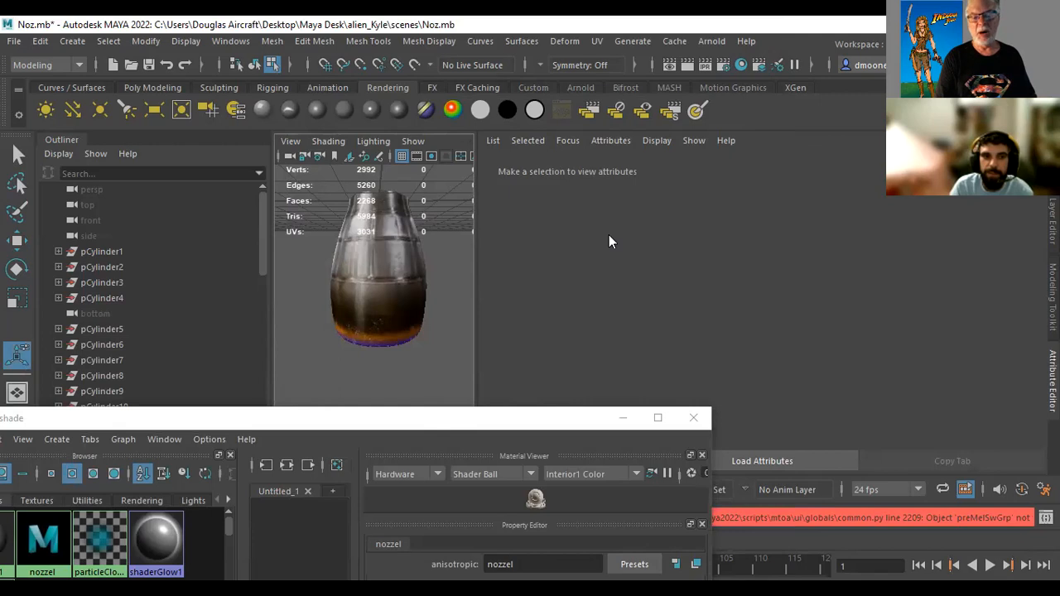
Set the bump depth of the nozzel material's bump2d1 node to 0.5, render the frame, and close the render
{"action": "left_click_drag", "start_coordinate": [530, 418], "coordinate": [587, 332]}
{"action": "left_click", "coordinate": [1052, 381]}
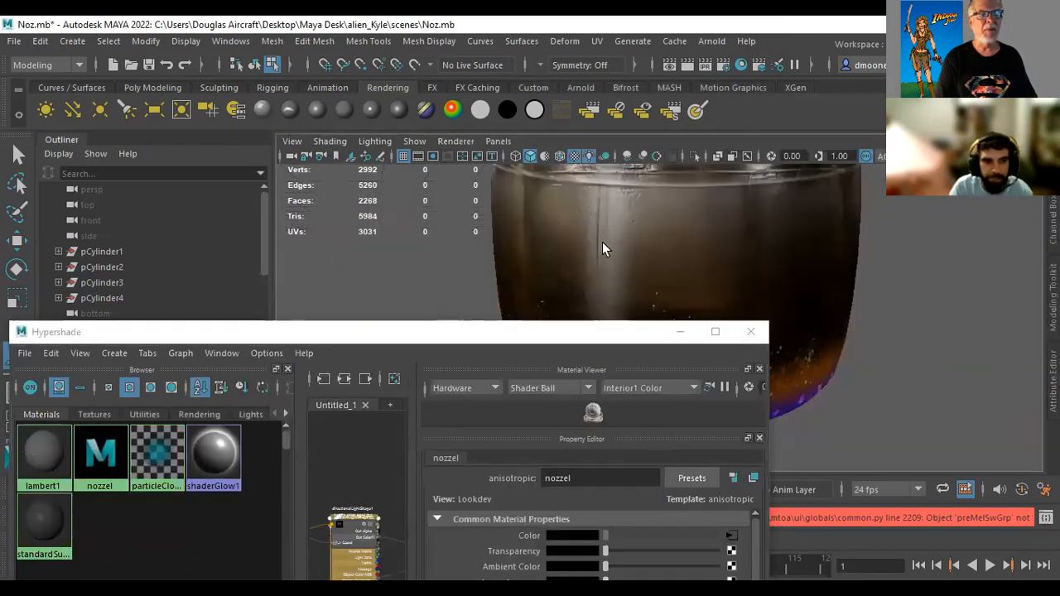
{"action": "key", "text": "ctrl+a"}
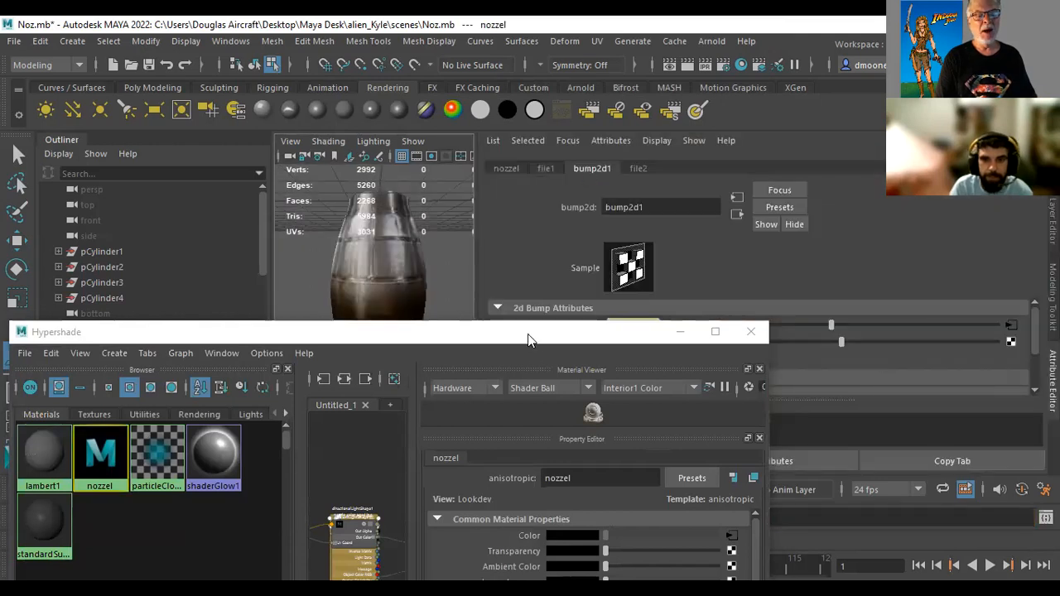
{"action": "mouse_move", "coordinate": [632, 336]}
{"action": "left_mouse_down"}
{"action": "mouse_move", "coordinate": [639, 404]}
{"action": "mouse_move", "coordinate": [619, 343]}
{"action": "left_mouse_up"}
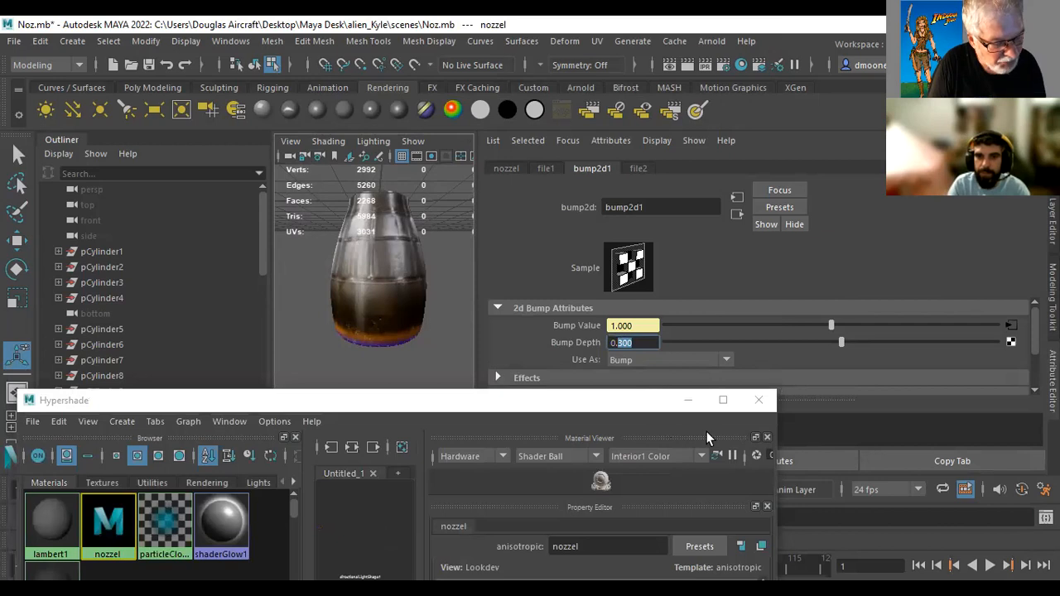
{"action": "type", "text": "5"}
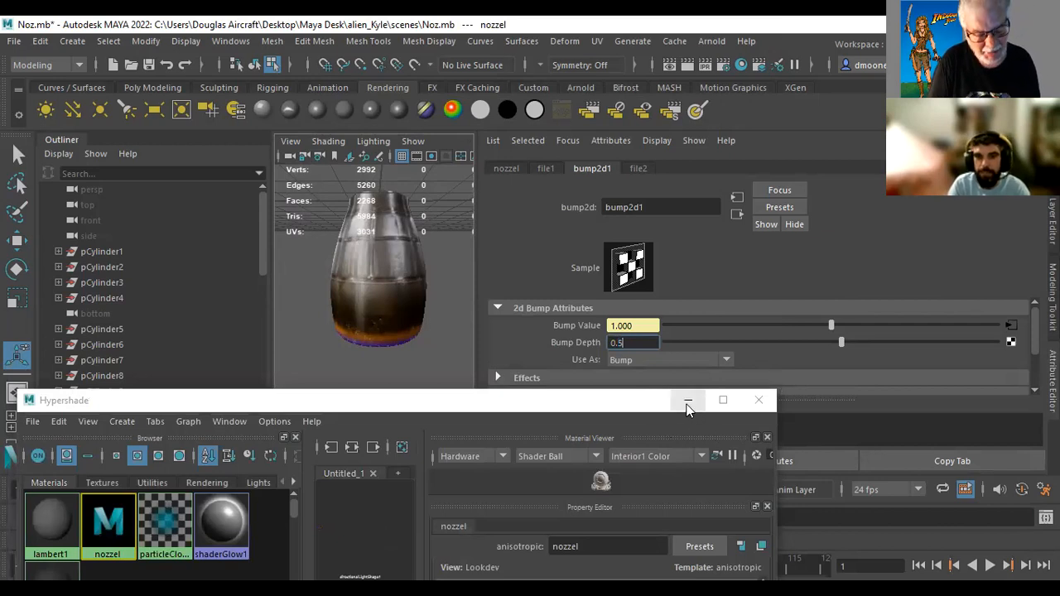
{"action": "left_click", "coordinate": [447, 341]}
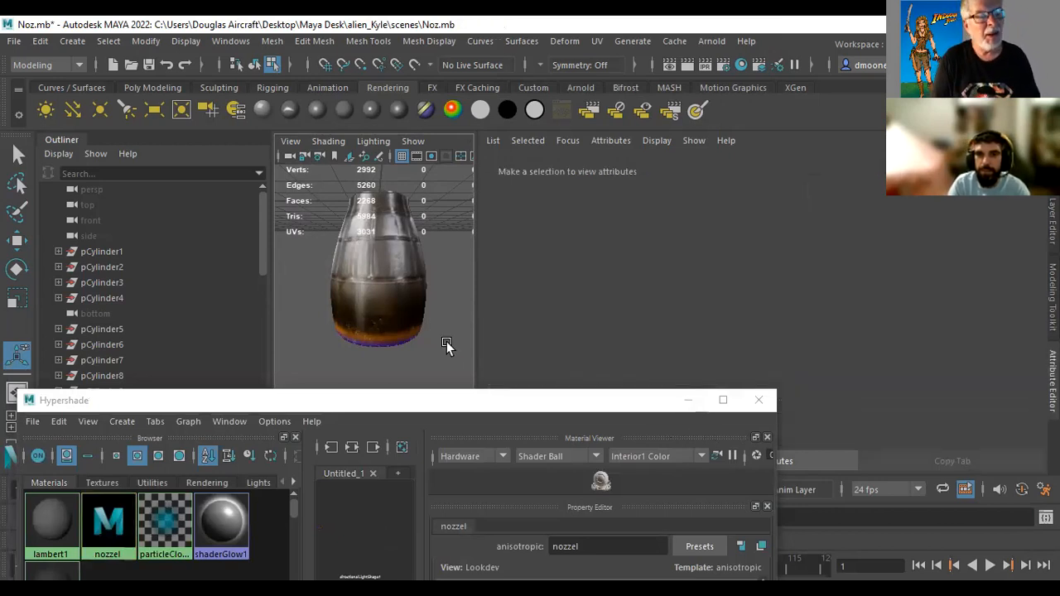
{"action": "left_click", "coordinate": [687, 66]}
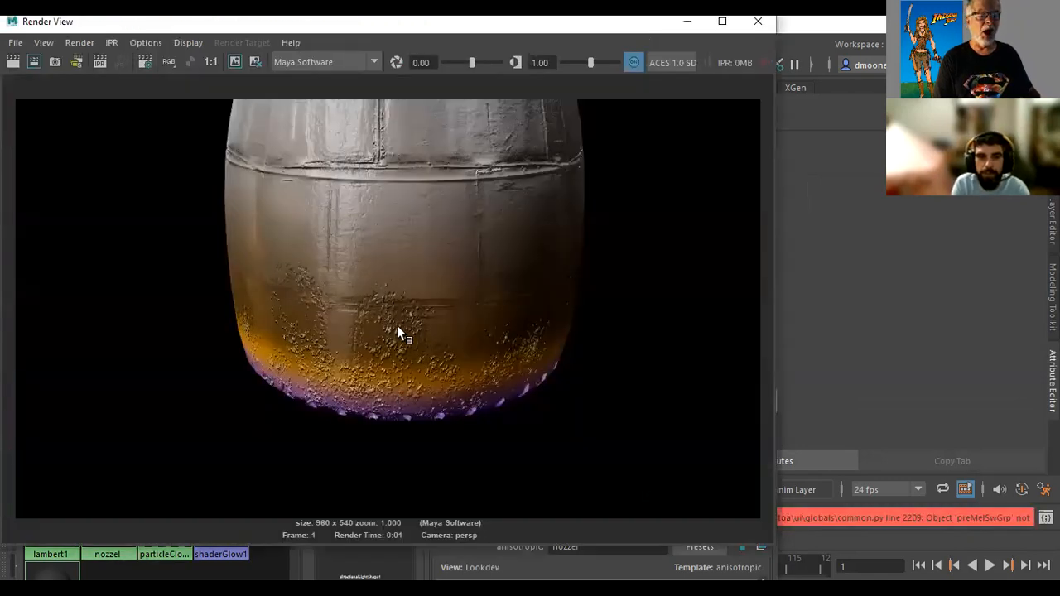
{"action": "left_click", "coordinate": [758, 24]}
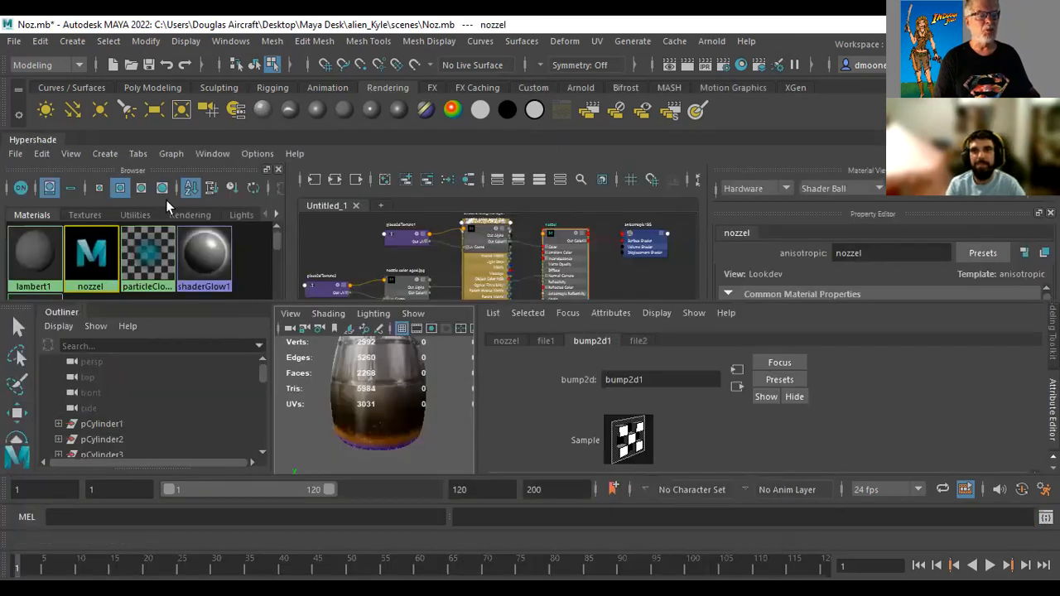
Connect a File texture with nozzle glow less.jpg to the nozzel material's incandescence and render the nozzle
{"action": "left_click_drag", "start_coordinate": [47, 139], "coordinate": [174, 144]}
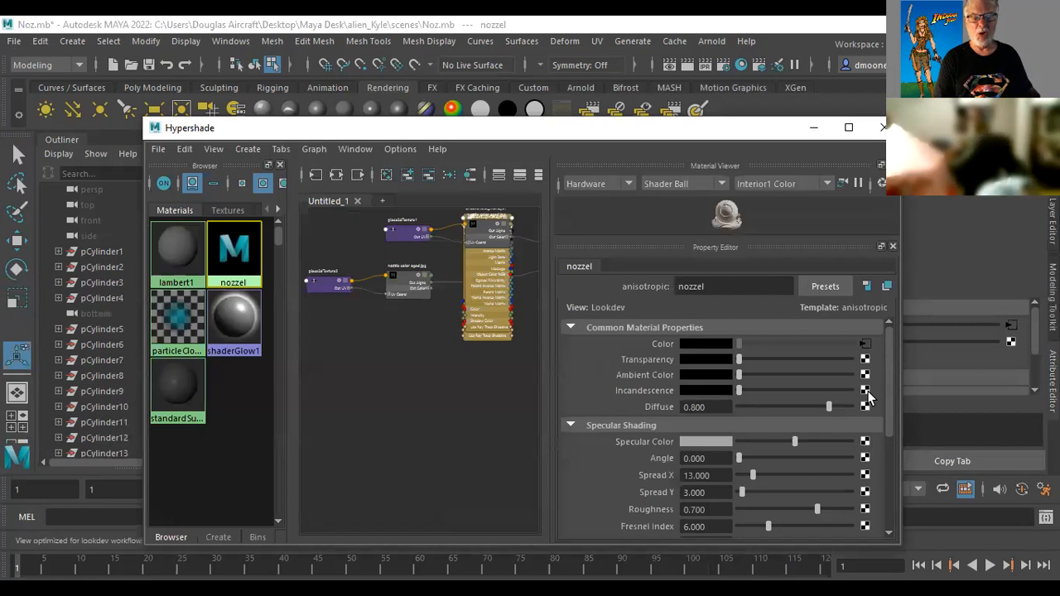
{"action": "left_click", "coordinate": [866, 391]}
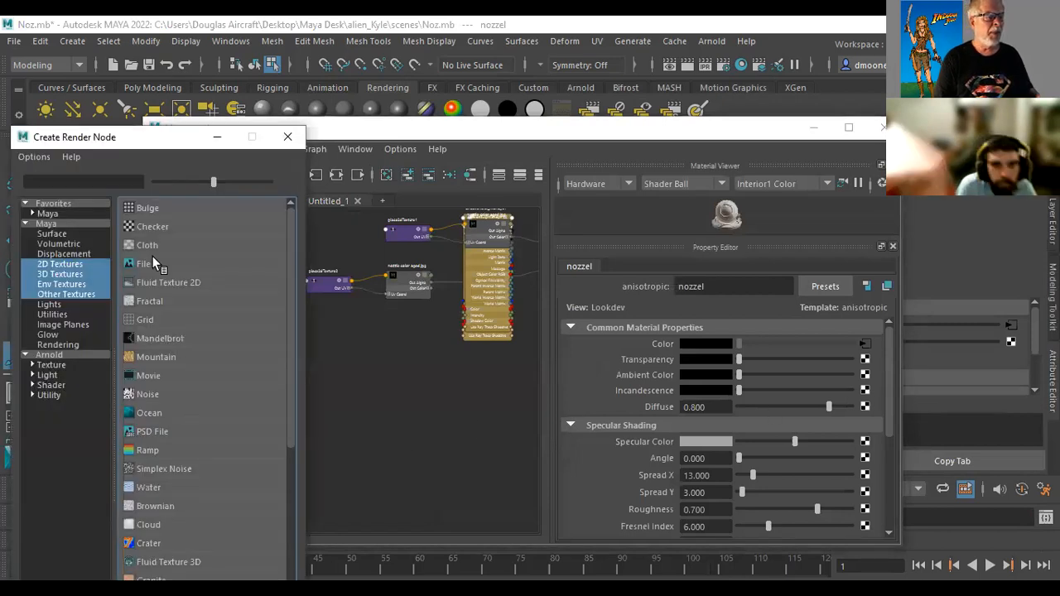
{"action": "left_click", "coordinate": [140, 264]}
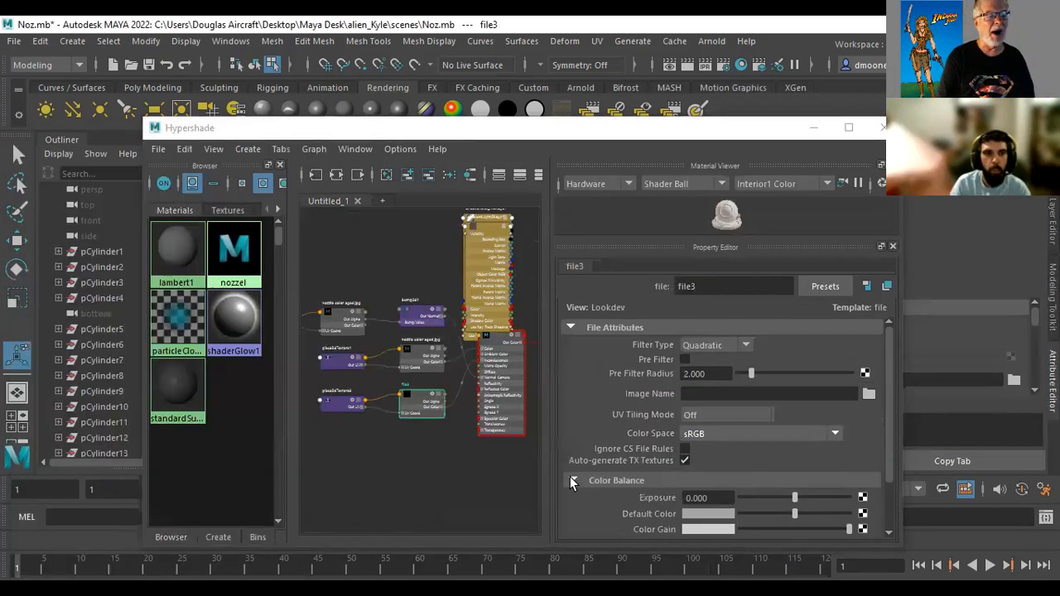
{"action": "left_click", "coordinate": [869, 395]}
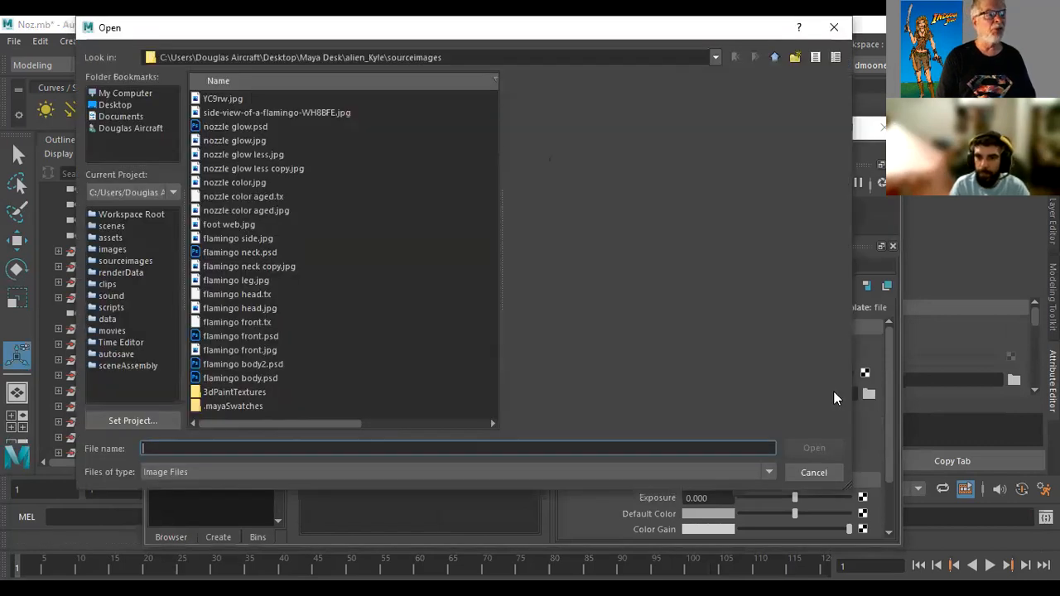
{"action": "left_click", "coordinate": [235, 154]}
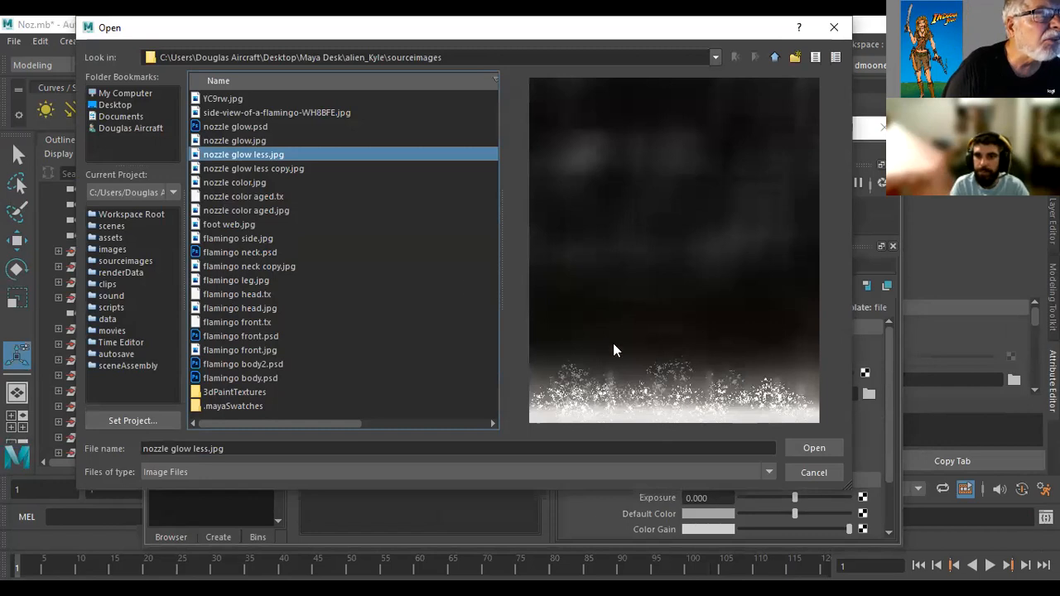
{"action": "left_click", "coordinate": [268, 168]}
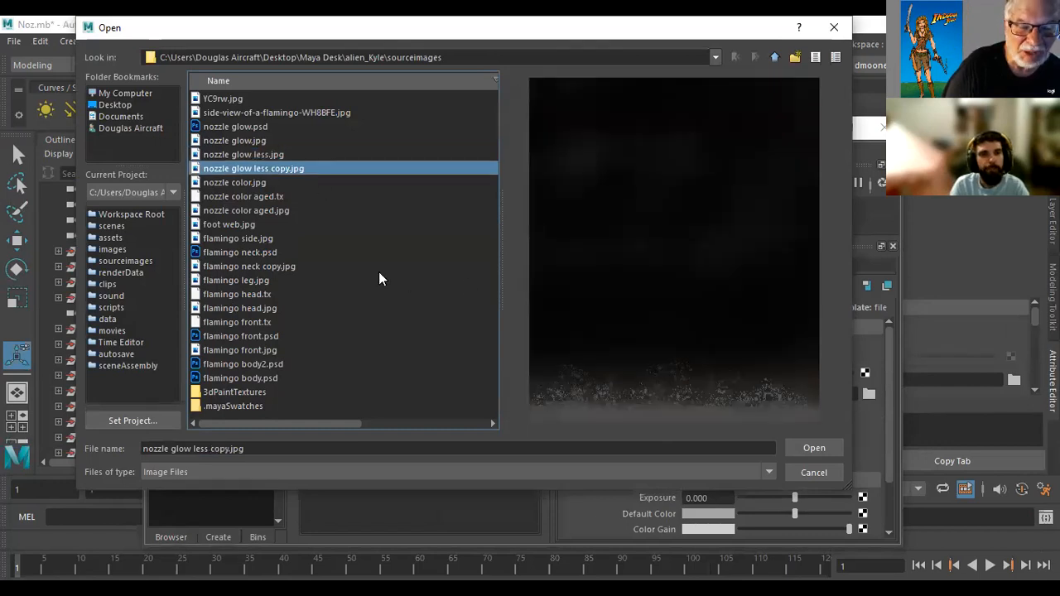
{"action": "left_click", "coordinate": [264, 154]}
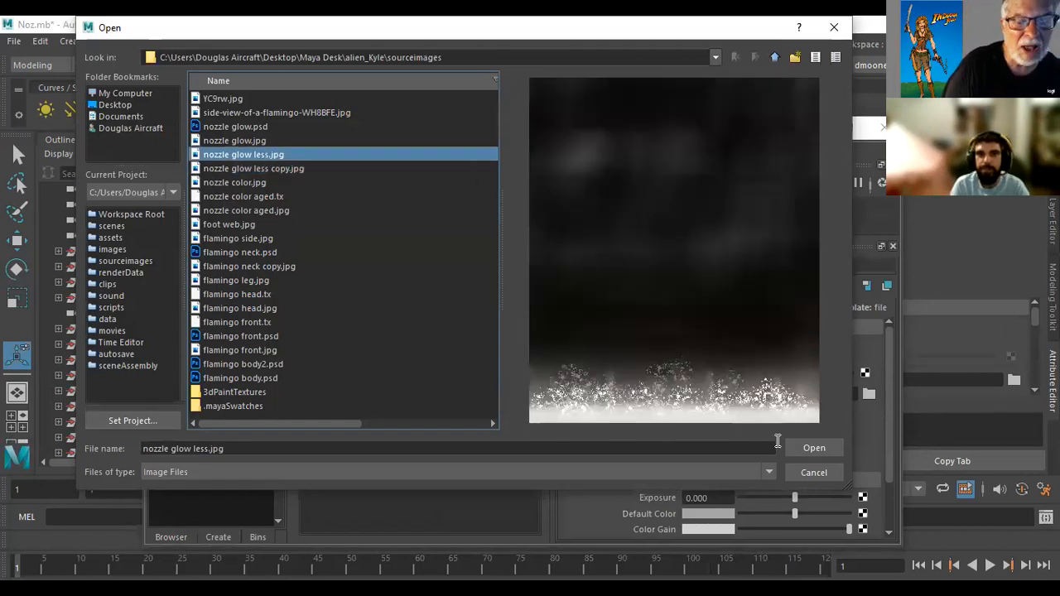
{"action": "left_click", "coordinate": [811, 451]}
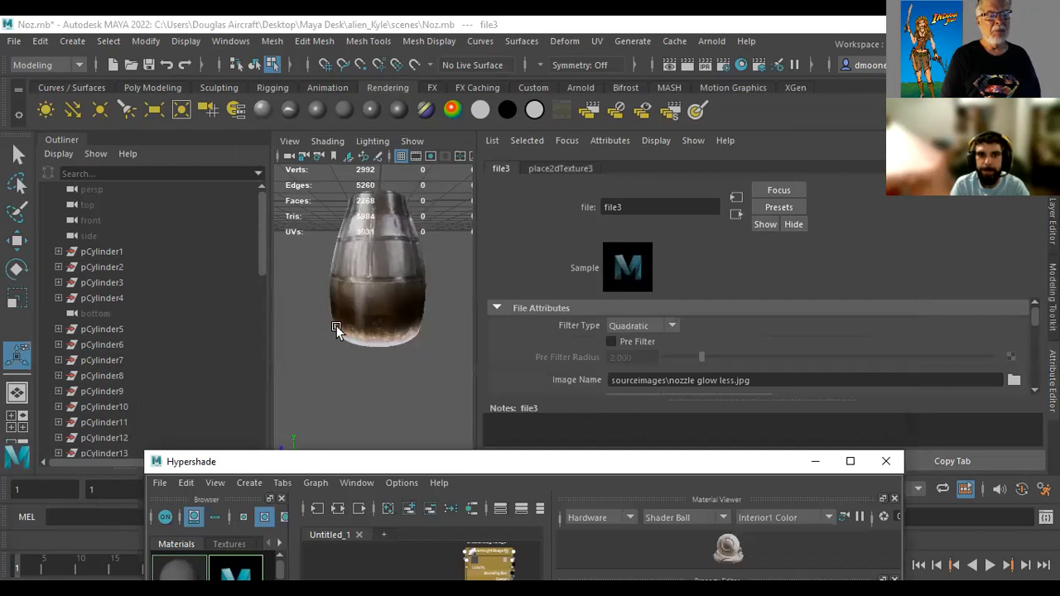
{"action": "left_click", "coordinate": [691, 66]}
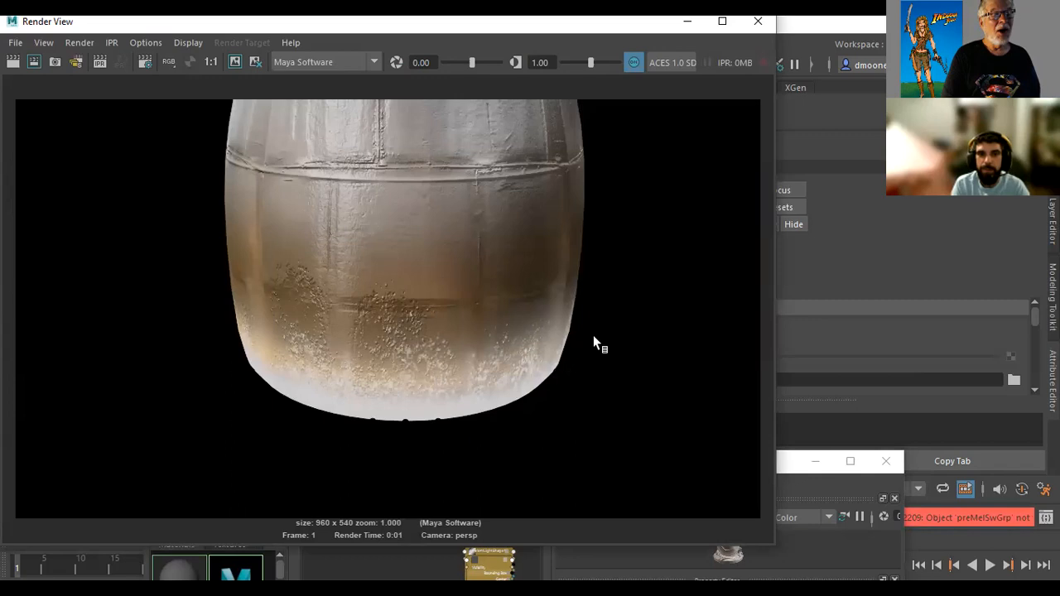
{"action": "left_click", "coordinate": [756, 20]}
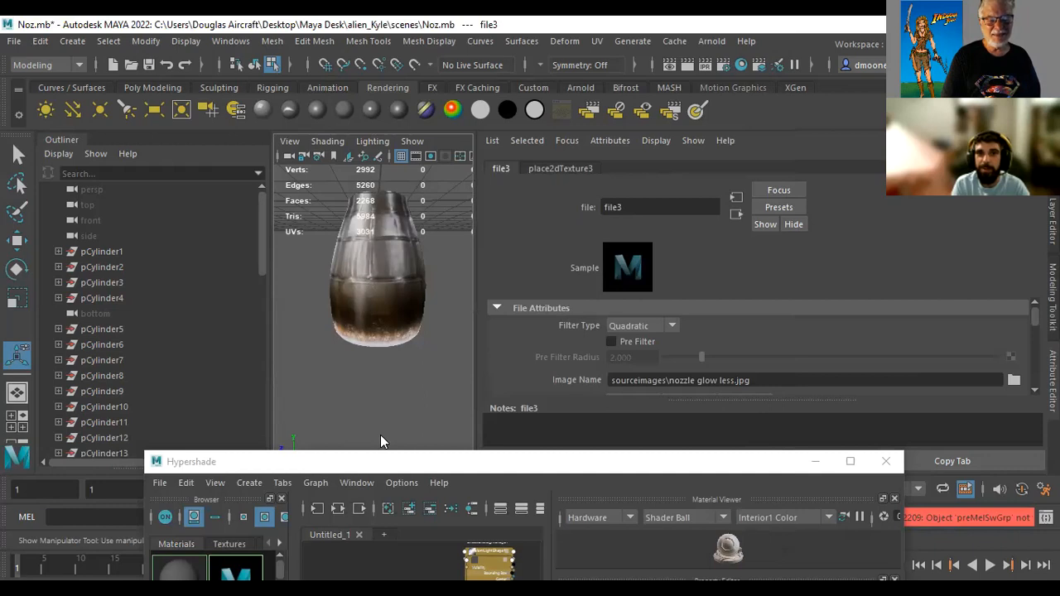
Show the nozzel material's channels and set a key on its Color G channel
{"action": "left_click_drag", "start_coordinate": [385, 463], "coordinate": [385, 438]}
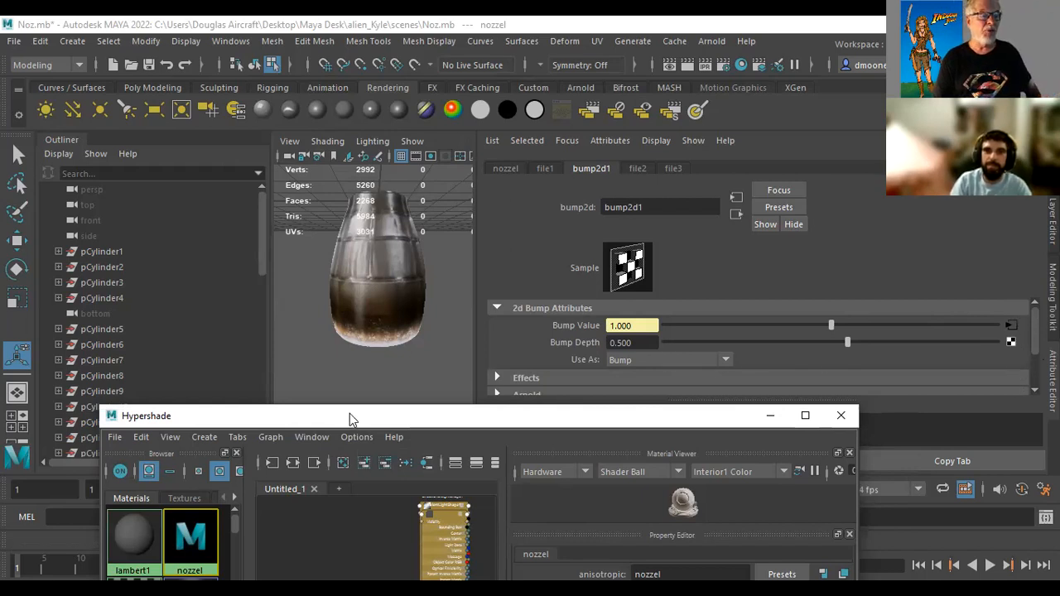
{"action": "left_click_drag", "start_coordinate": [222, 416], "coordinate": [250, 307]}
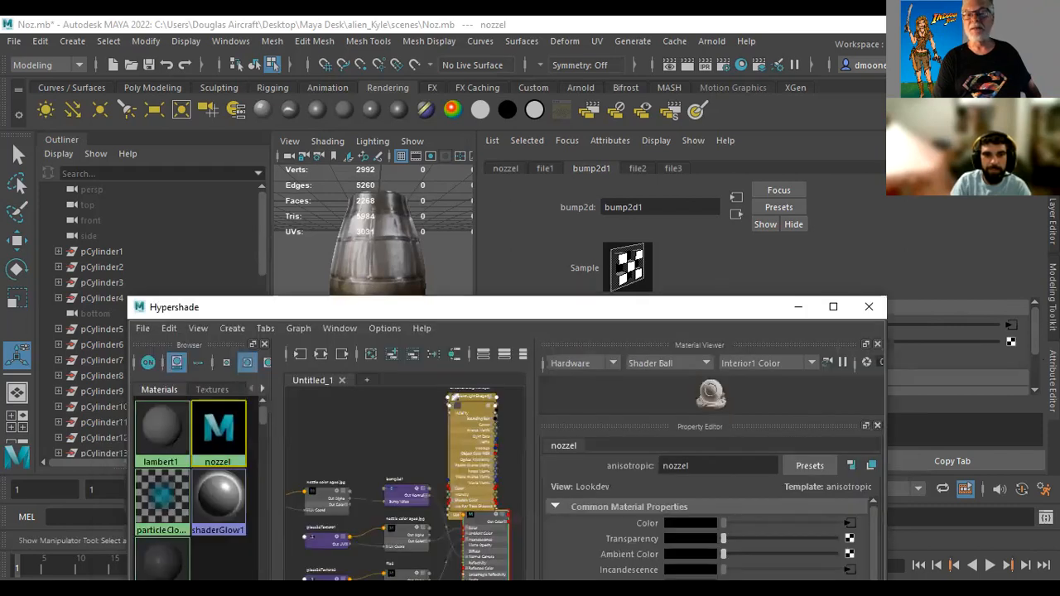
{"action": "left_click", "coordinate": [1044, 64]}
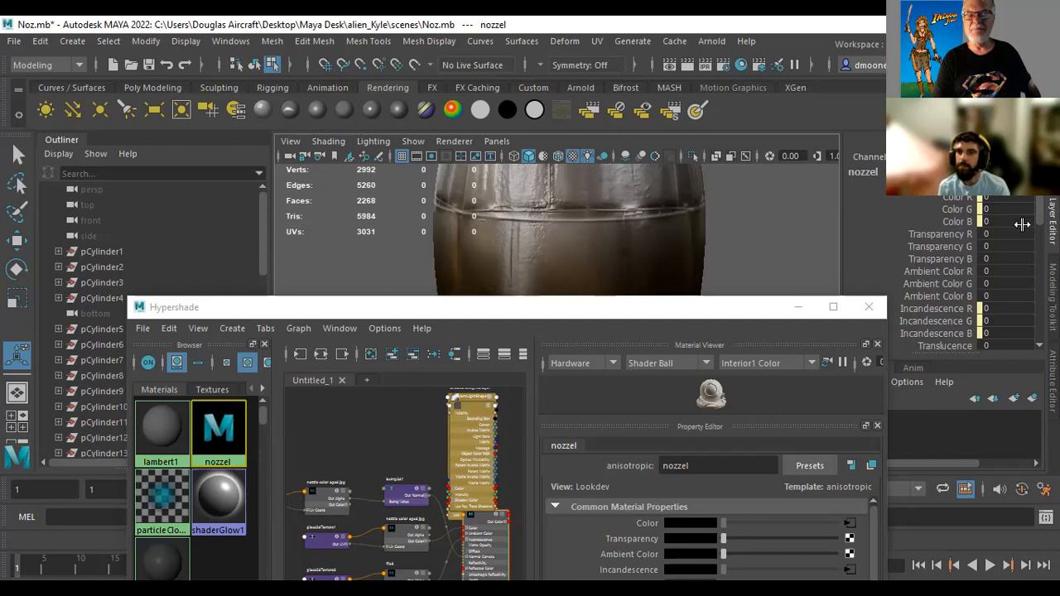
{"action": "left_click", "coordinate": [950, 209]}
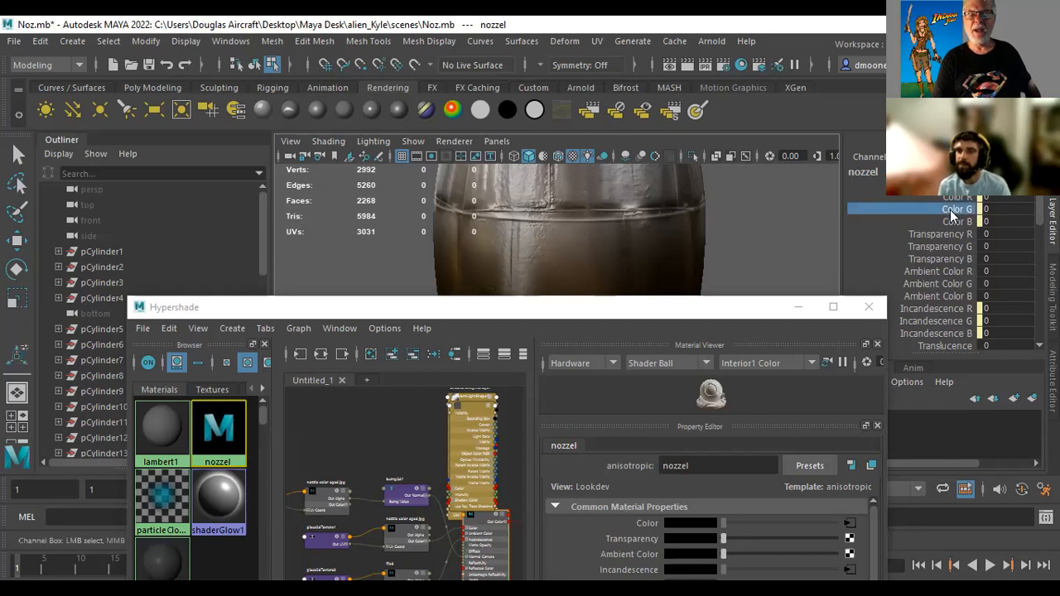
{"action": "right_click", "coordinate": [950, 209]}
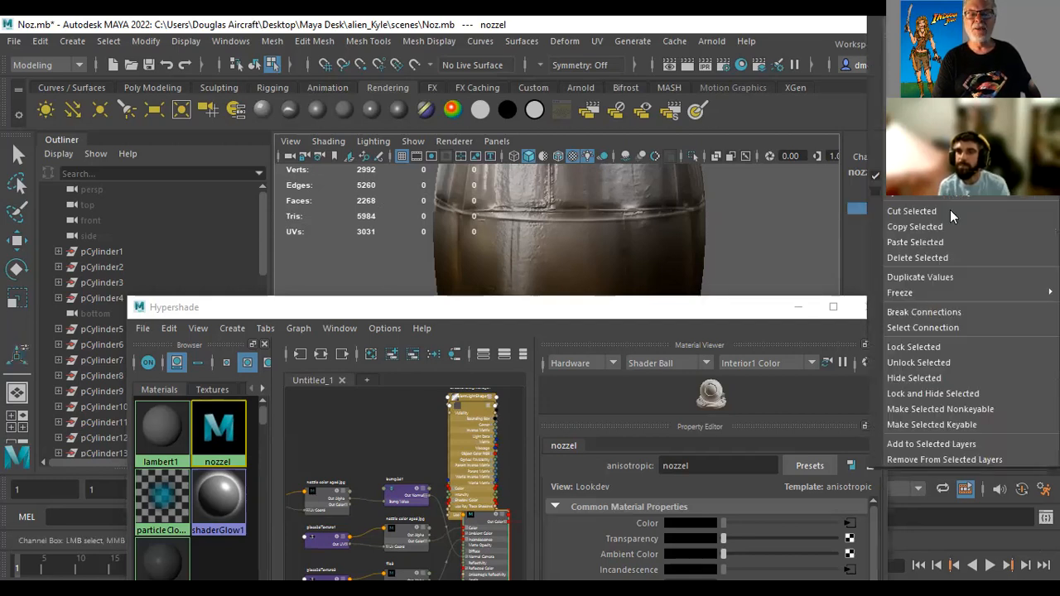
{"action": "left_click", "coordinate": [950, 27]}
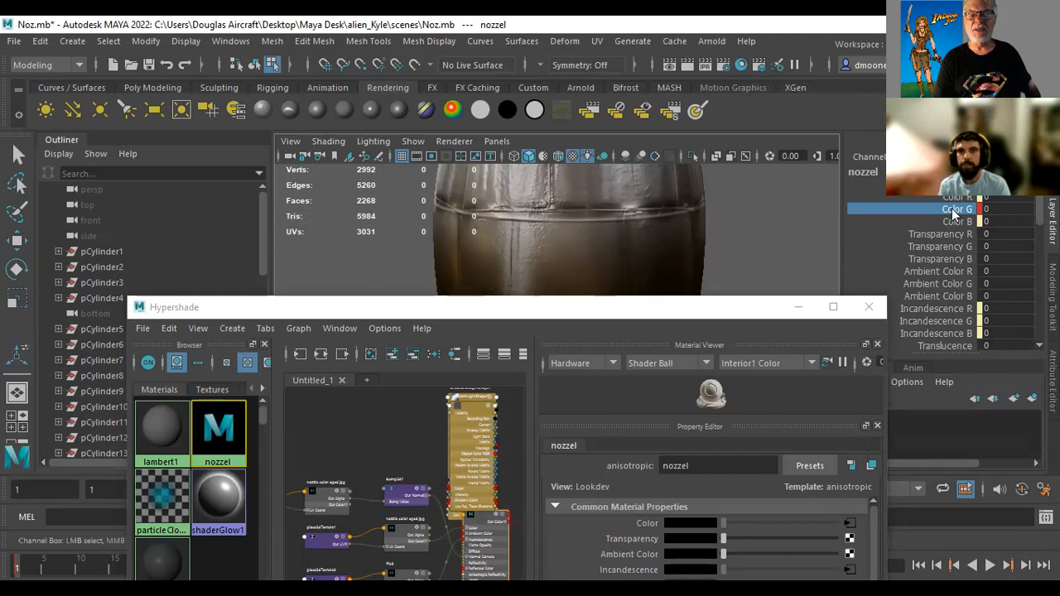
Raise the nozzel material's Color G value to 38.1
{"action": "middle_click_drag", "start_coordinate": [763, 239], "coordinate": [986, 240]}
{"action": "left_click", "coordinate": [1053, 290]}
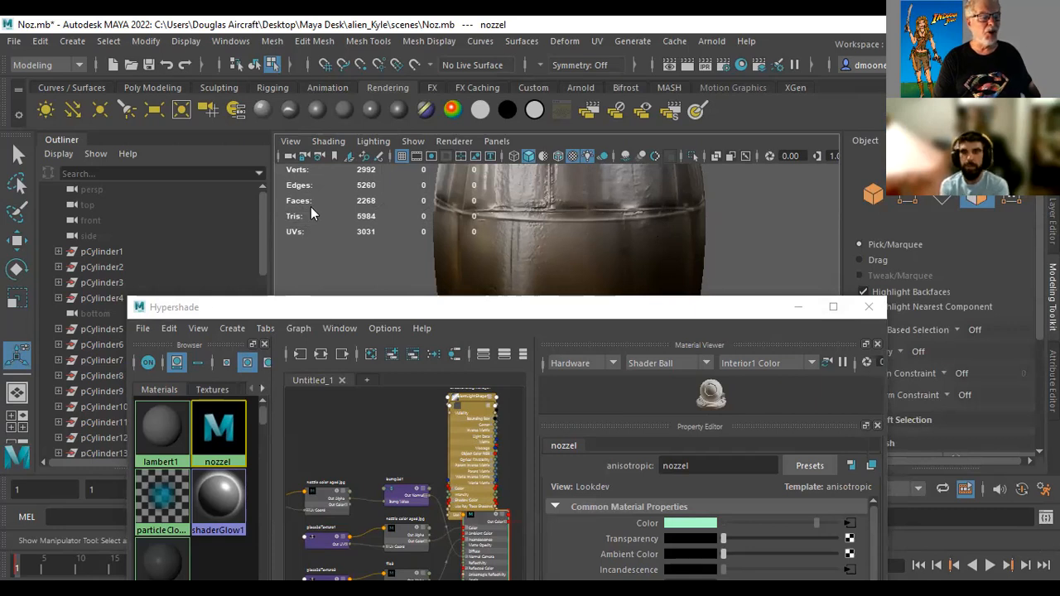
{"action": "left_click_drag", "start_coordinate": [204, 306], "coordinate": [179, 179]}
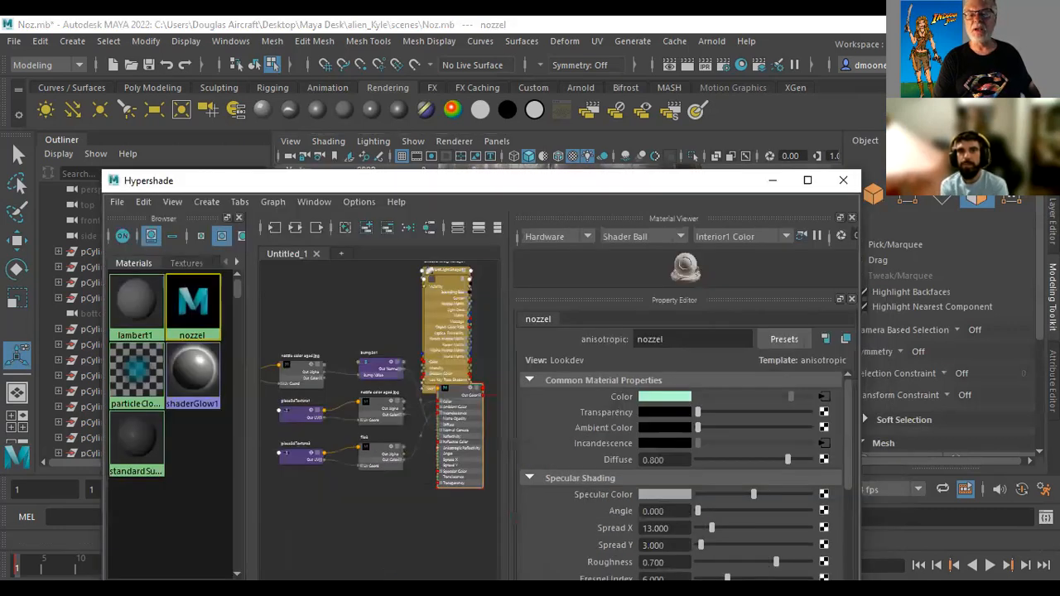
{"action": "left_click", "coordinate": [1052, 225]}
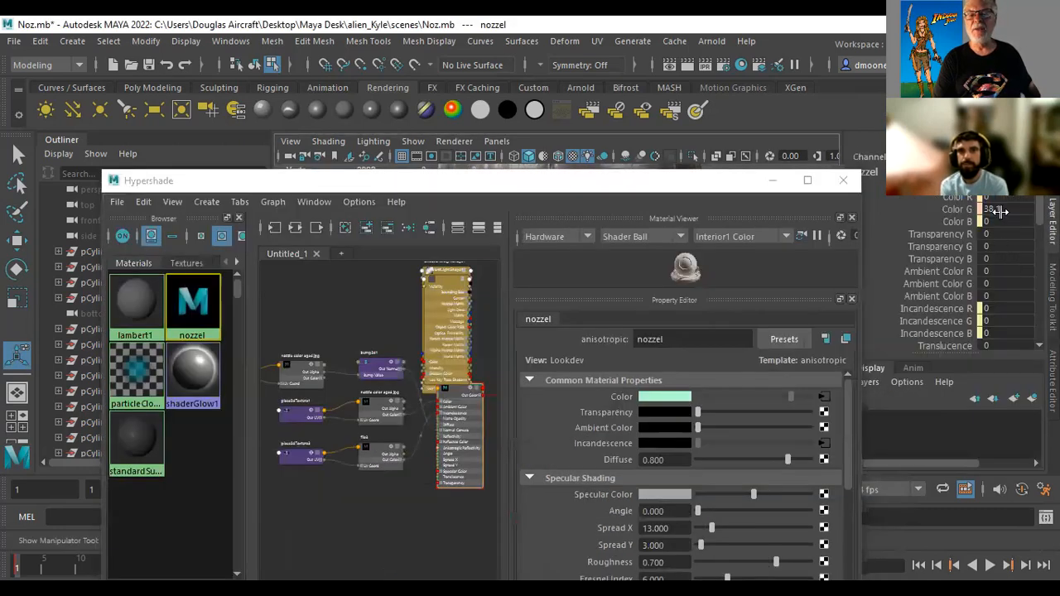
Try to set the nozzel material's Color B channel to 256
{"action": "left_click", "coordinate": [954, 221]}
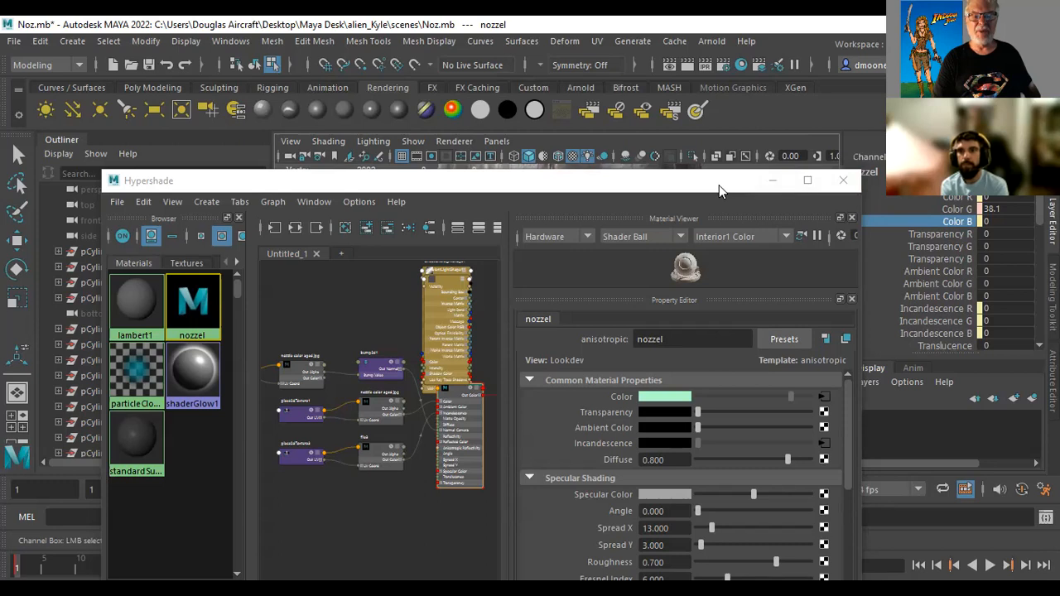
{"action": "left_click_drag", "start_coordinate": [730, 178], "coordinate": [598, 275]}
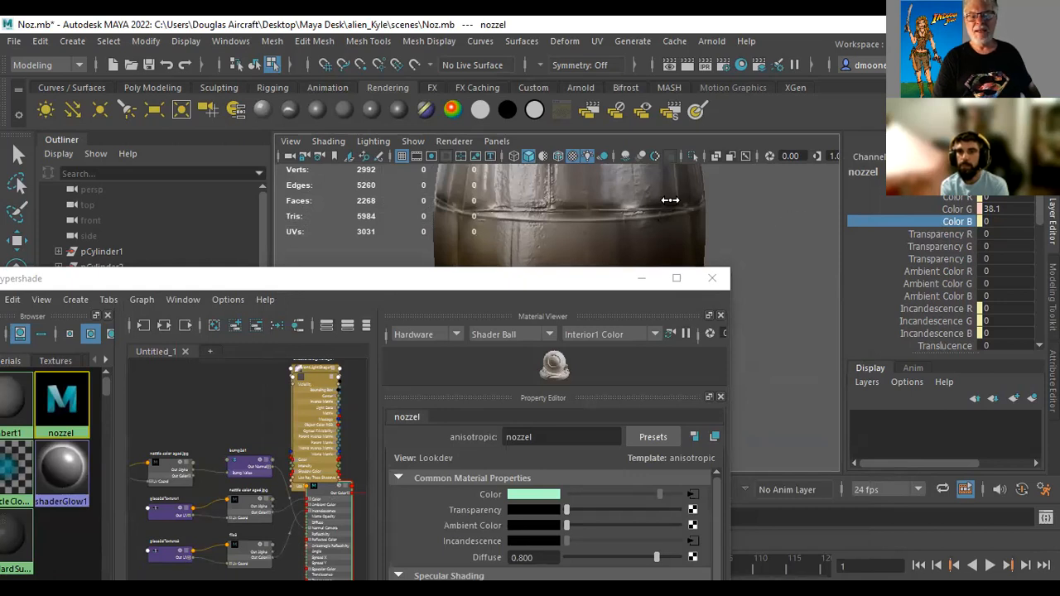
{"action": "left_click", "coordinate": [994, 221]}
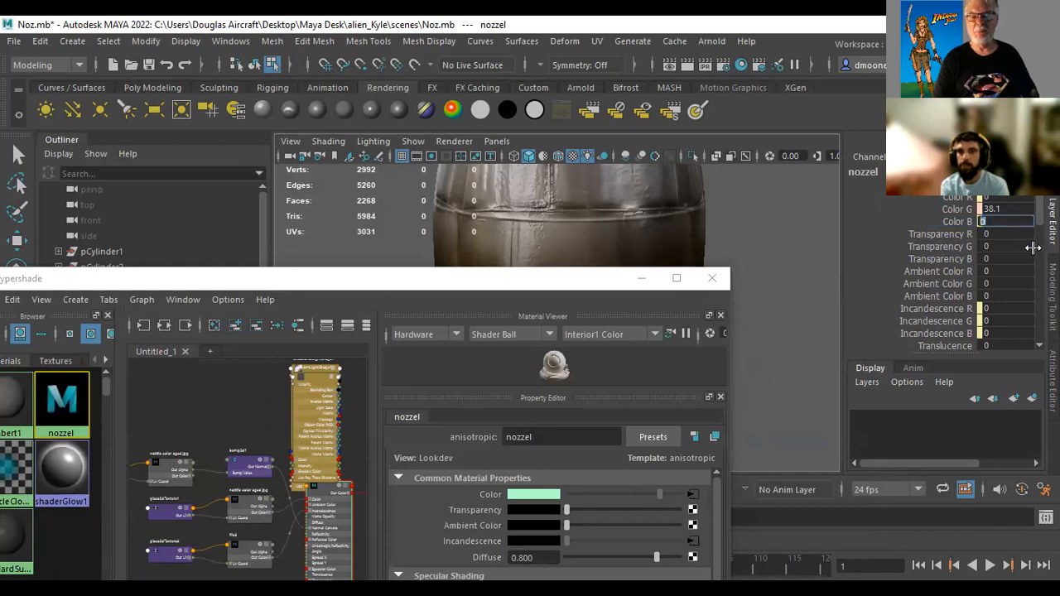
{"action": "type", "text": "256"}
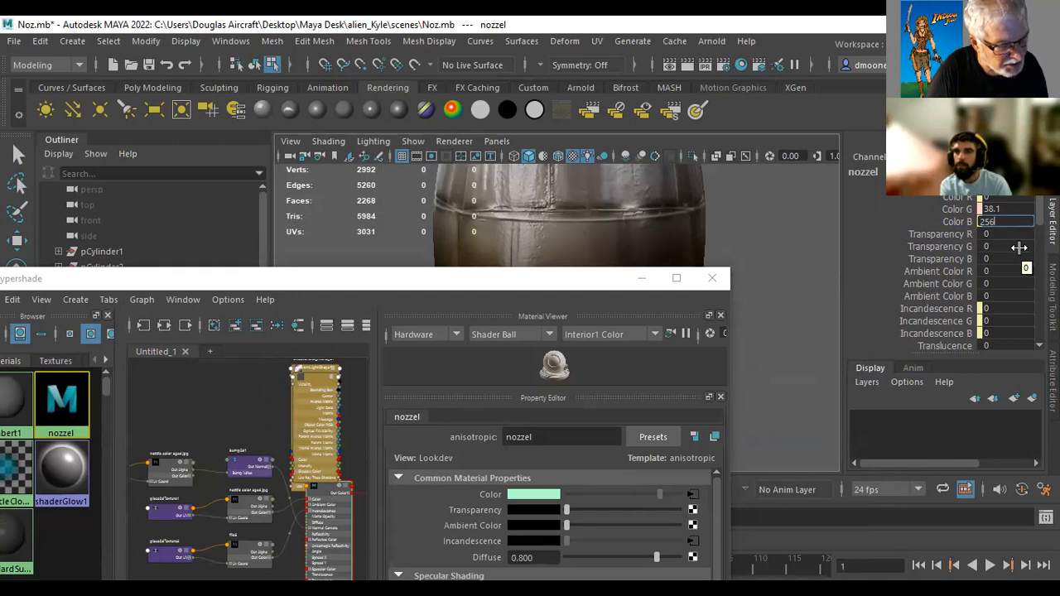
{"action": "key", "text": "Return"}
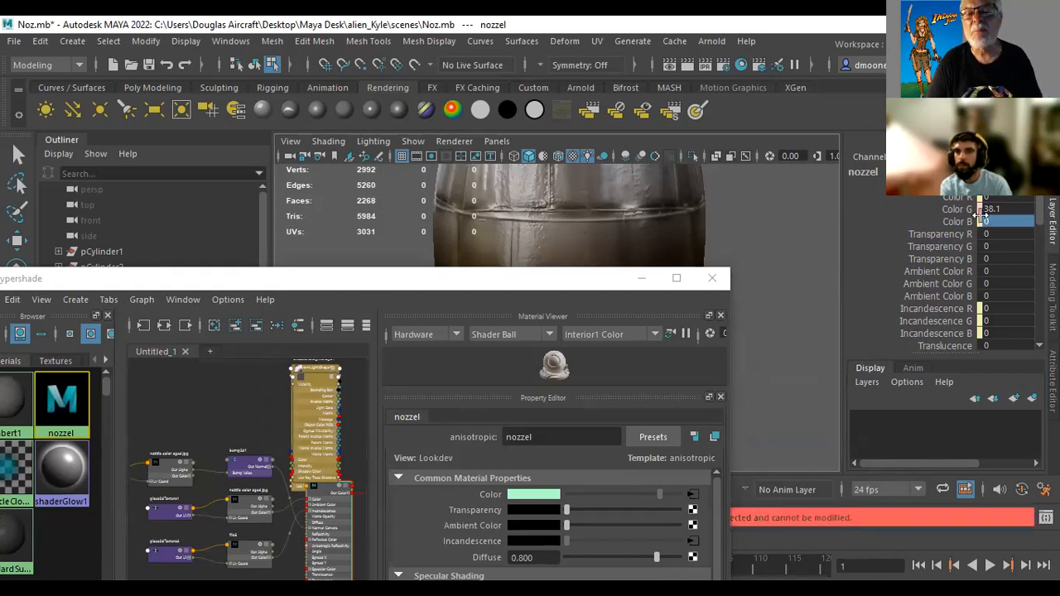
Try to set the nozzel material's Color B channel to 100
{"action": "left_click", "coordinate": [1004, 222]}
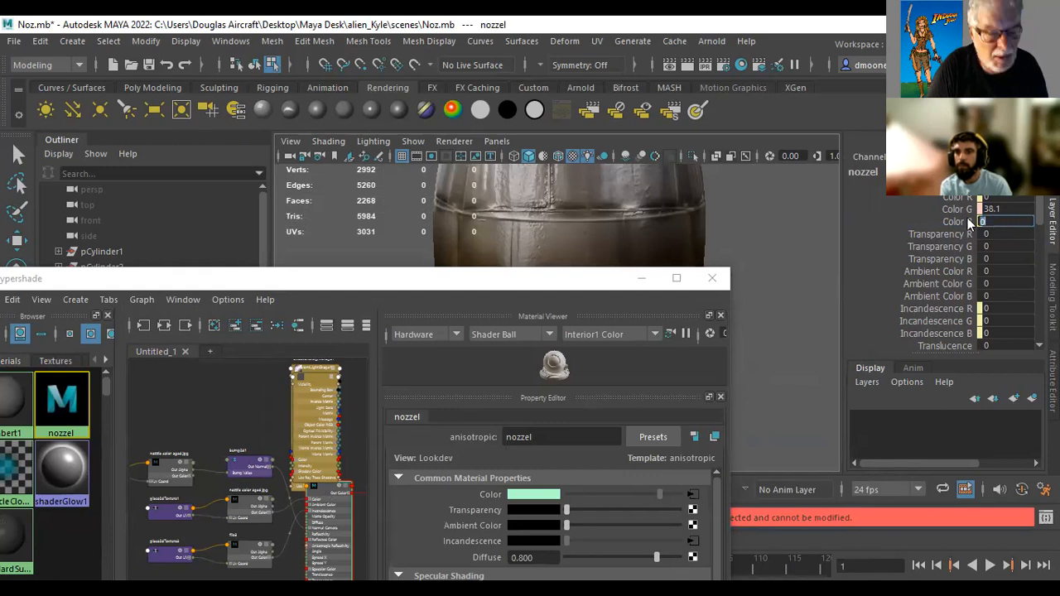
{"action": "type", "text": "1"}
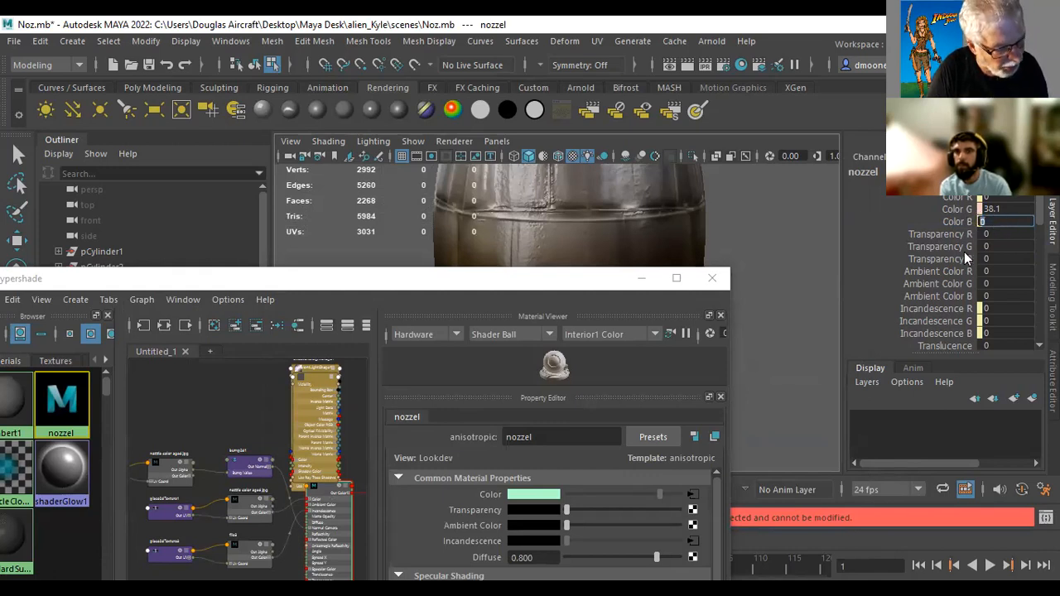
{"action": "type", "text": "0"}
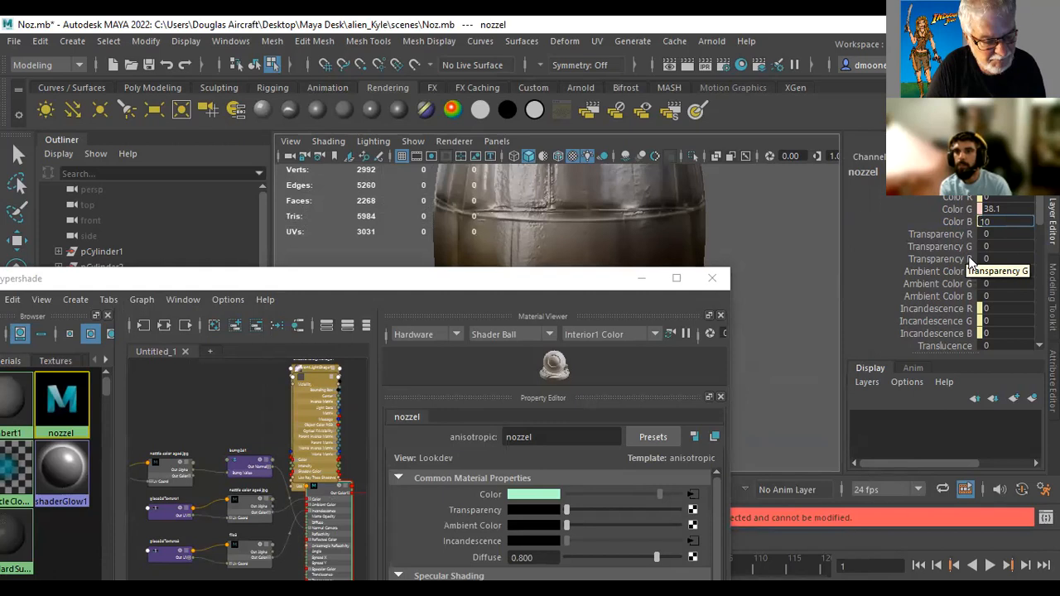
{"action": "type", "text": "0"}
{"action": "key", "text": "Return"}
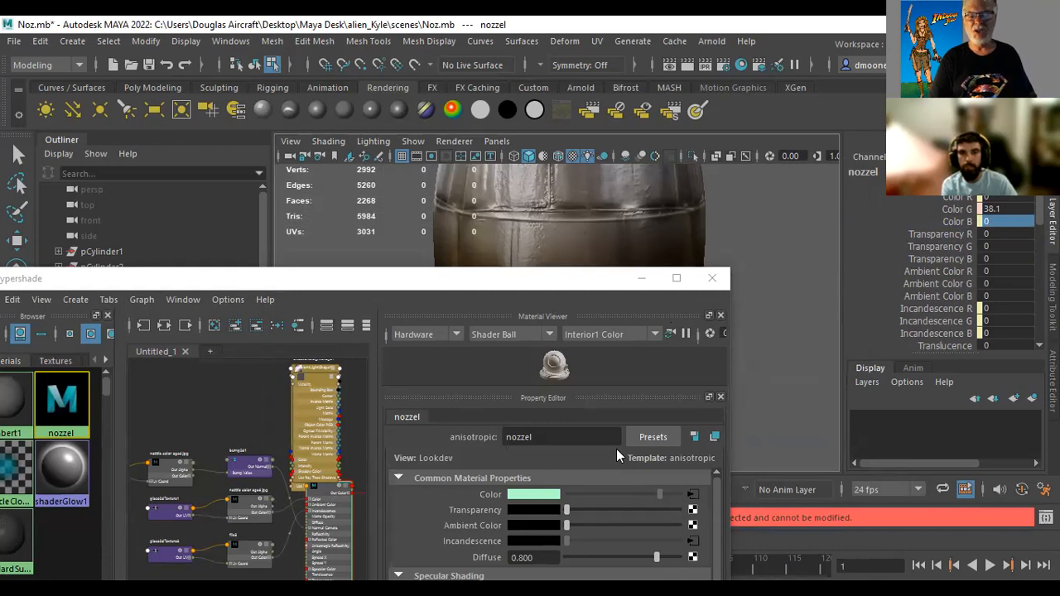
Try to set the nozzel material's Incandescence G channel to 100
{"action": "left_click_drag", "start_coordinate": [580, 279], "coordinate": [650, 281]}
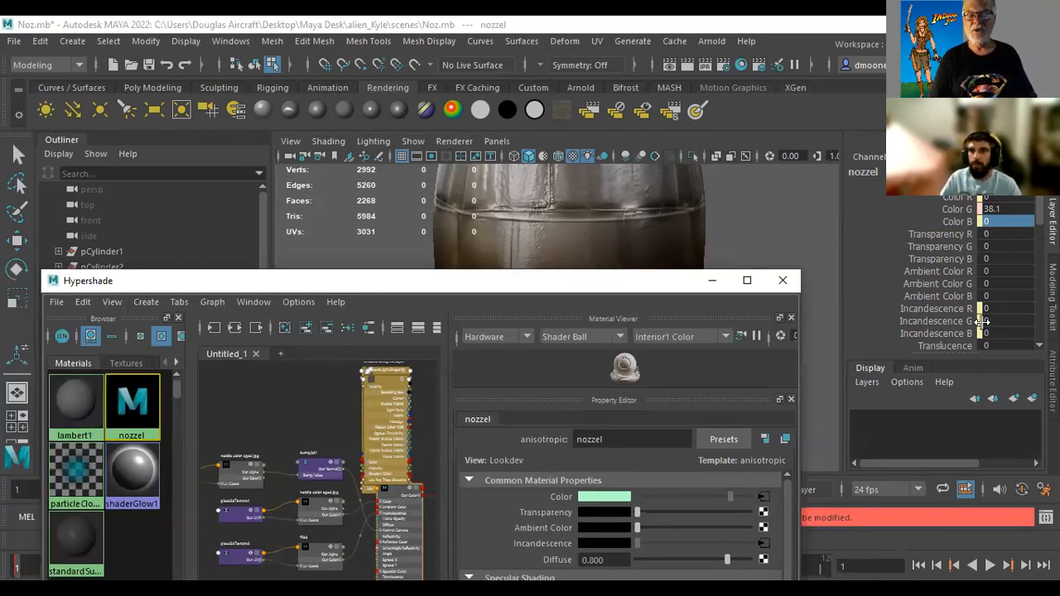
{"action": "left_click", "coordinate": [940, 321]}
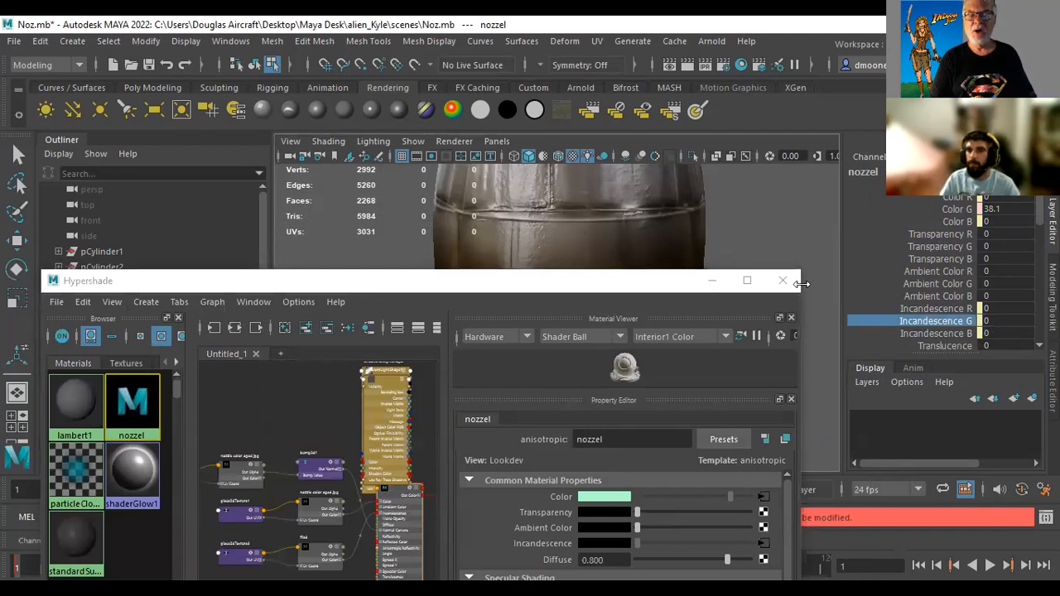
{"action": "left_click", "coordinate": [1007, 321]}
{"action": "type", "text": "100"}
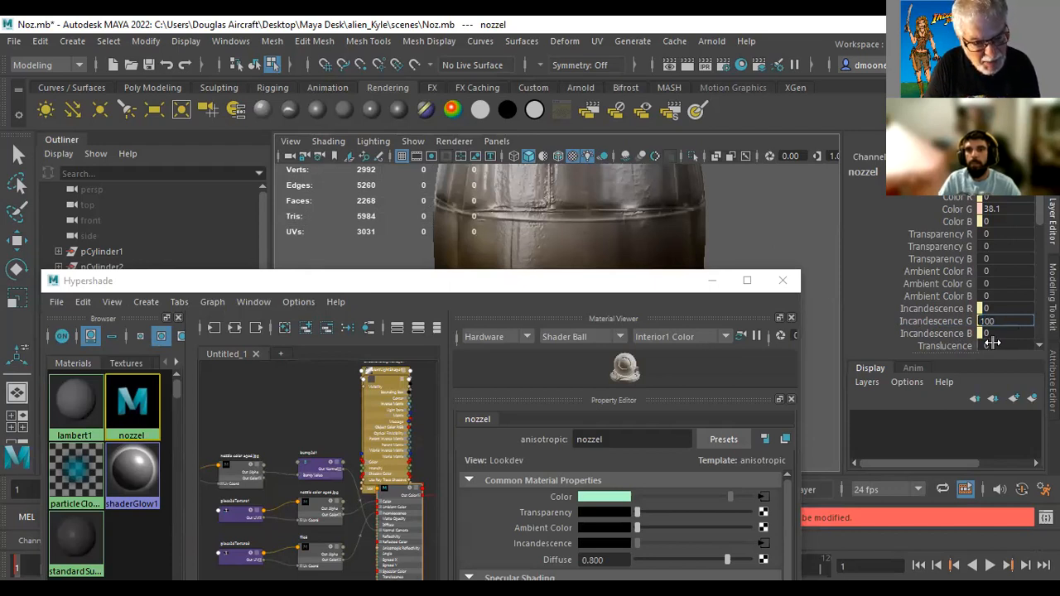
{"action": "key", "text": "Return"}
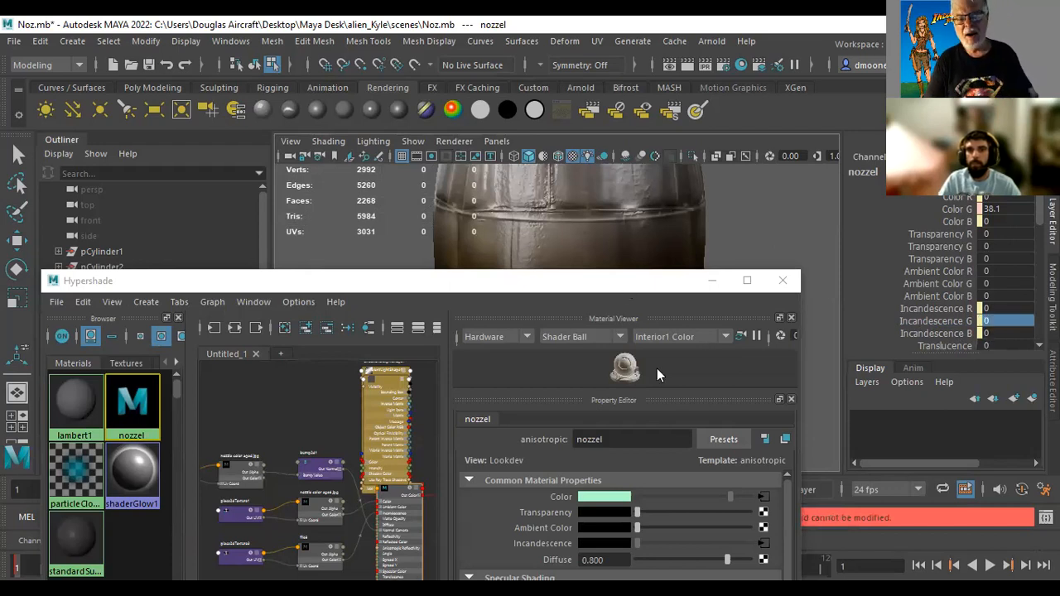
Move the Hypershade clear of the nozzle, bring up the Maya Software render of it, and minimise the render
{"action": "left_click_drag", "start_coordinate": [617, 281], "coordinate": [680, 424]}
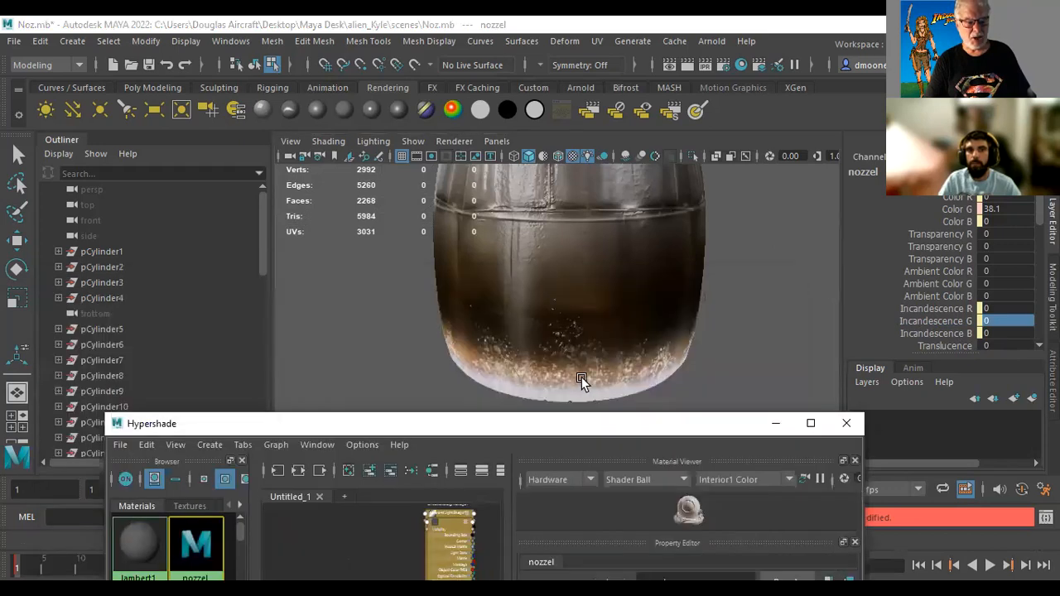
{"action": "left_click", "coordinate": [685, 74]}
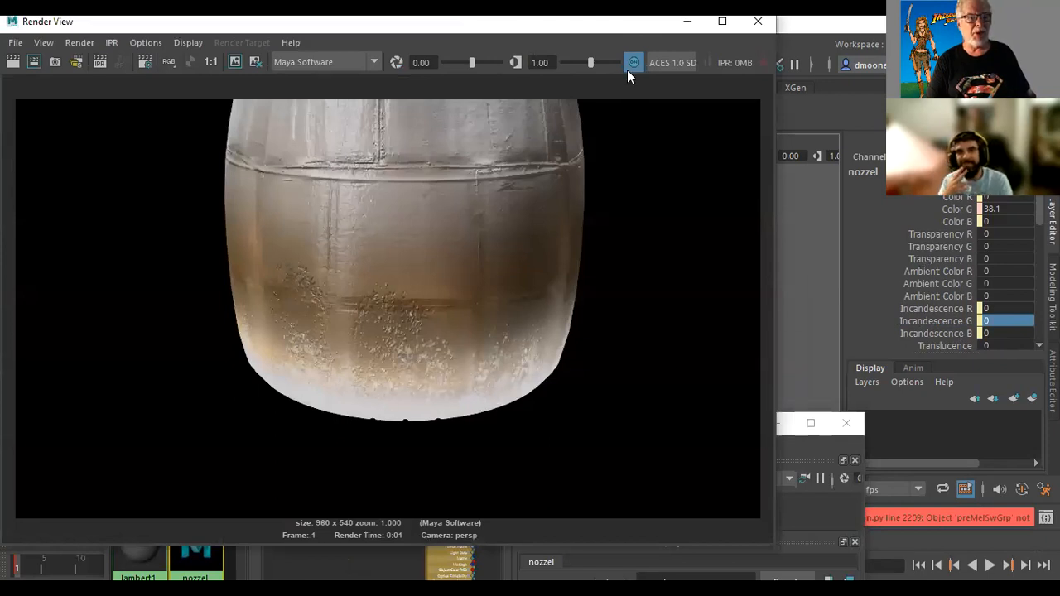
{"action": "left_click", "coordinate": [686, 23]}
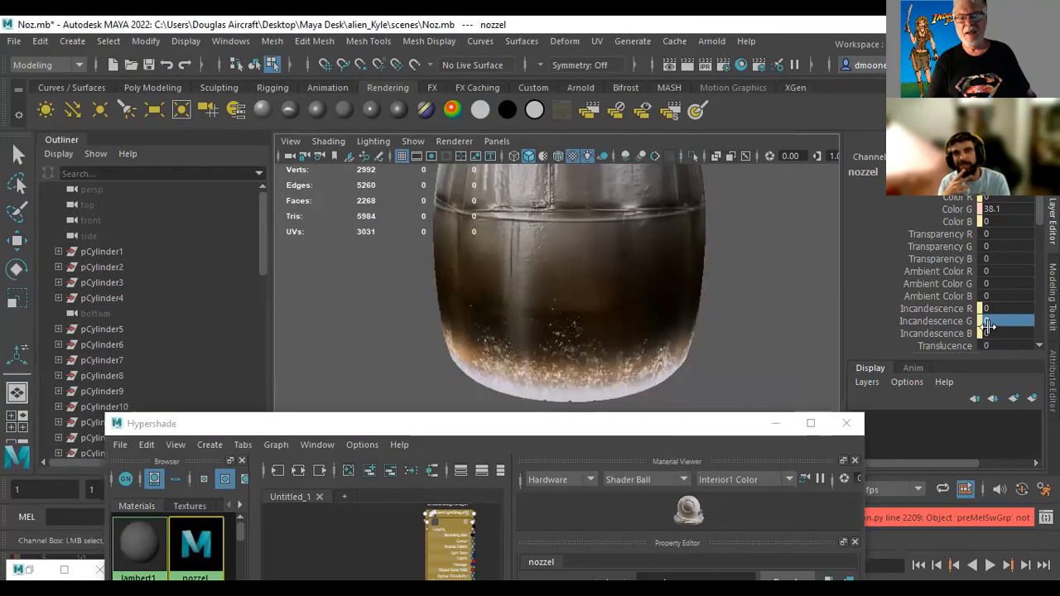
Try once more to enter a new value for the nozzel material's Incandescence G channel
{"action": "left_click", "coordinate": [1000, 325]}
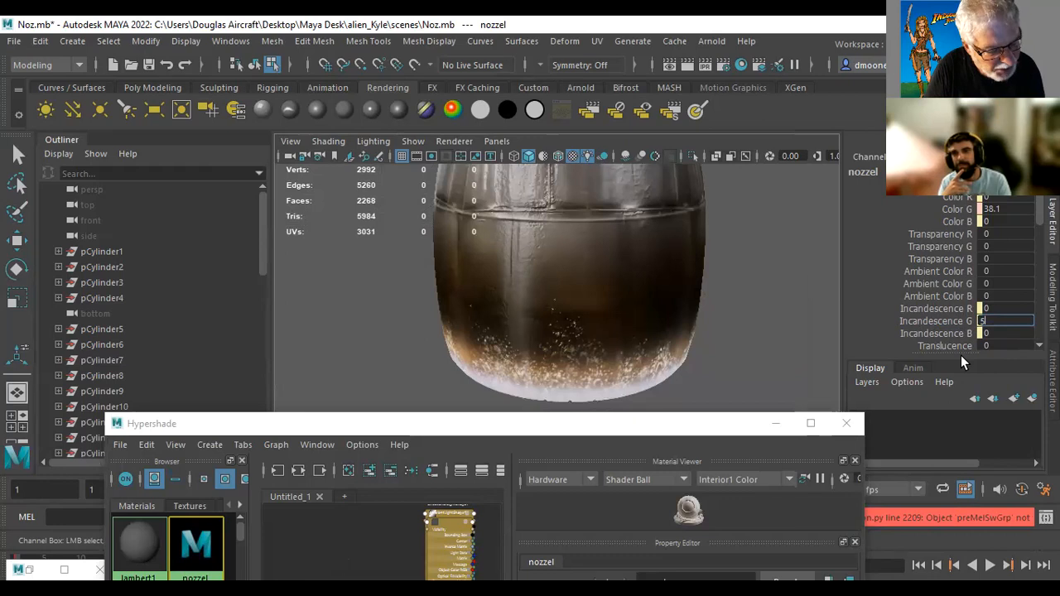
{"action": "key", "text": "Return"}
{"action": "left_click", "coordinate": [939, 322]}
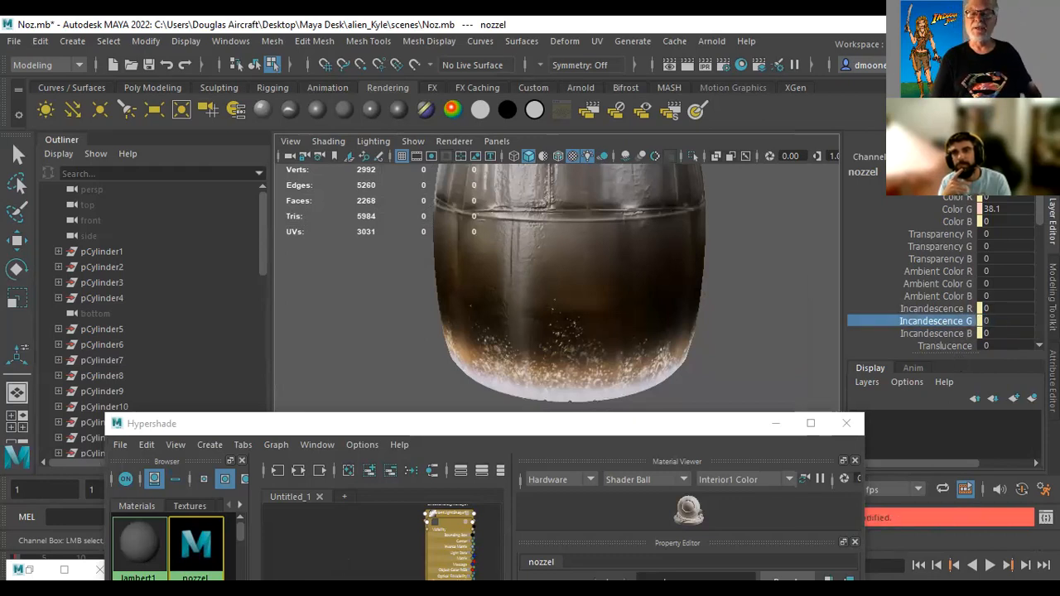
Raise the nozzel material's Glow Intensity to 1 and render the nozzle with Maya Software
{"action": "scroll", "coordinate": [1038, 230], "scroll_direction": "down", "scroll_amount": 3}
{"action": "scroll", "coordinate": [1038, 230], "scroll_direction": "down", "scroll_amount": 1}
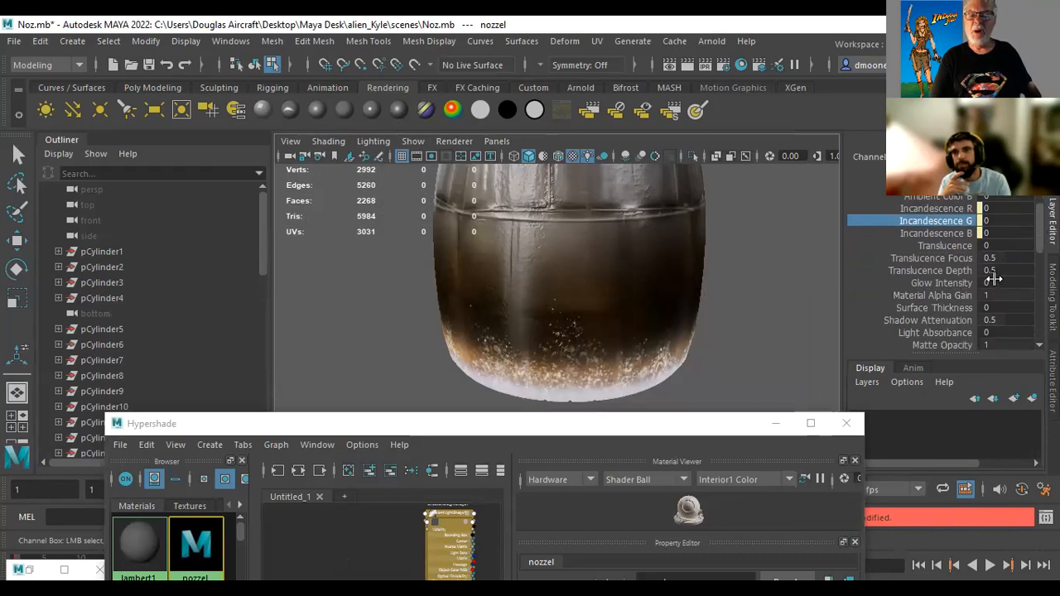
{"action": "left_click", "coordinate": [944, 283]}
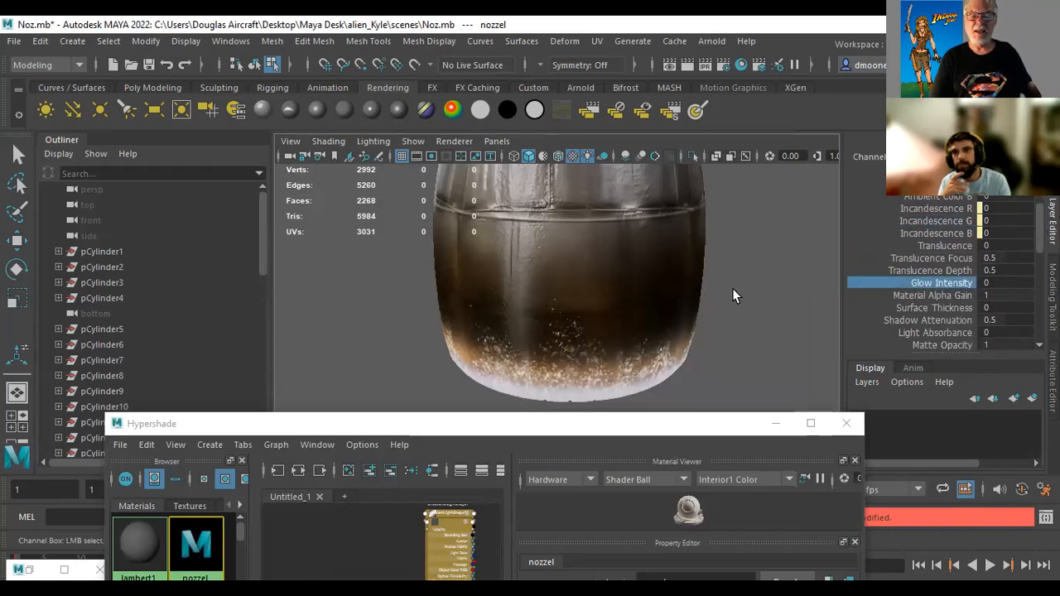
{"action": "mouse_move", "coordinate": [769, 291]}
{"action": "middle_mouse_down"}
{"action": "mouse_move", "coordinate": [828, 289]}
{"action": "mouse_move", "coordinate": [789, 294]}
{"action": "middle_mouse_up"}
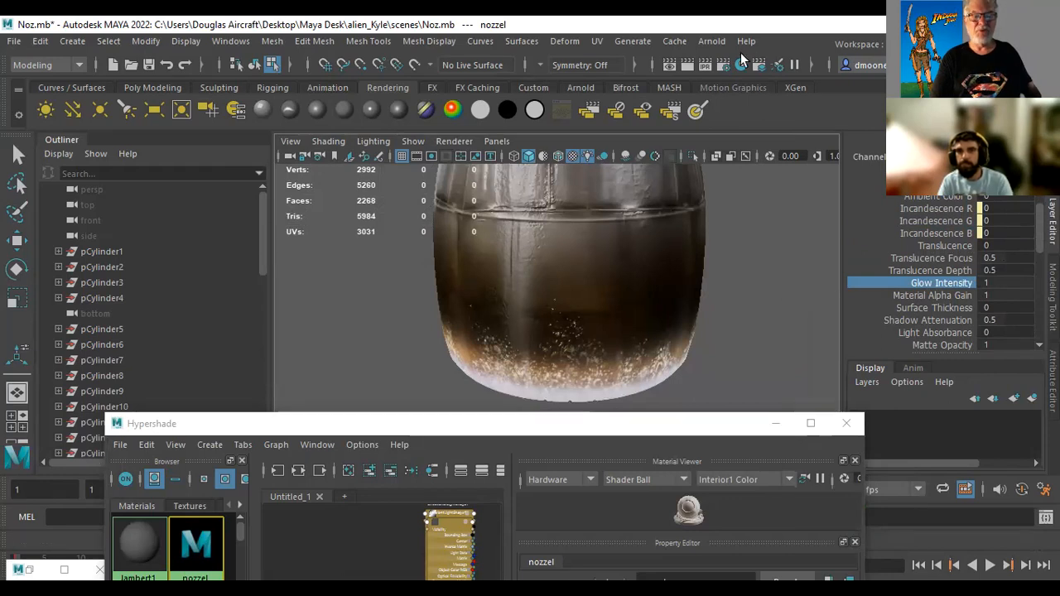
{"action": "left_click", "coordinate": [688, 66]}
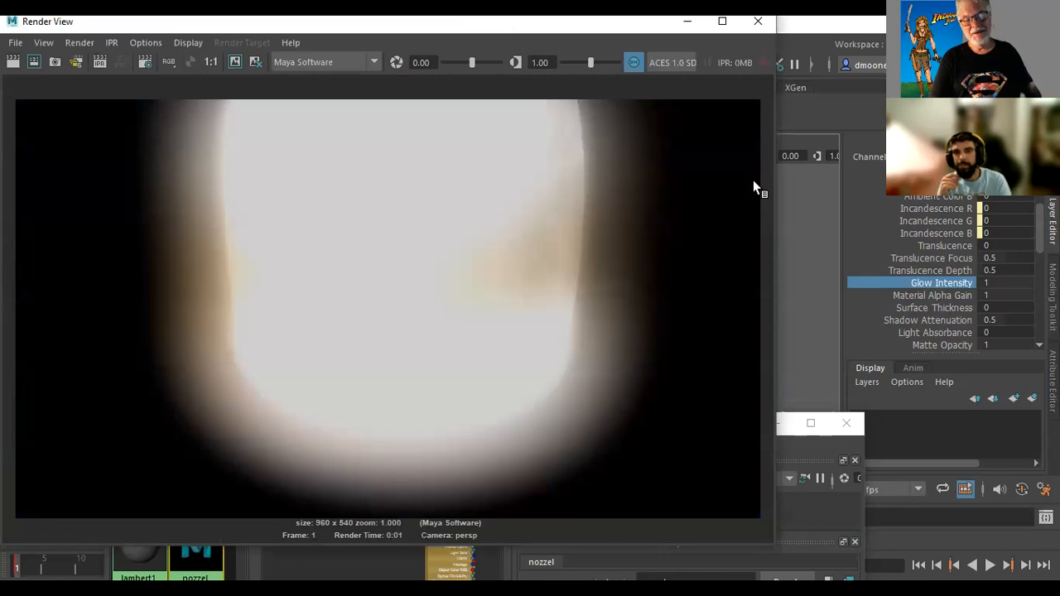
{"action": "left_click", "coordinate": [756, 25]}
Set the nozzel material's Glow Intensity to 0.2 and render the nozzle again
{"action": "left_click", "coordinate": [1007, 284]}
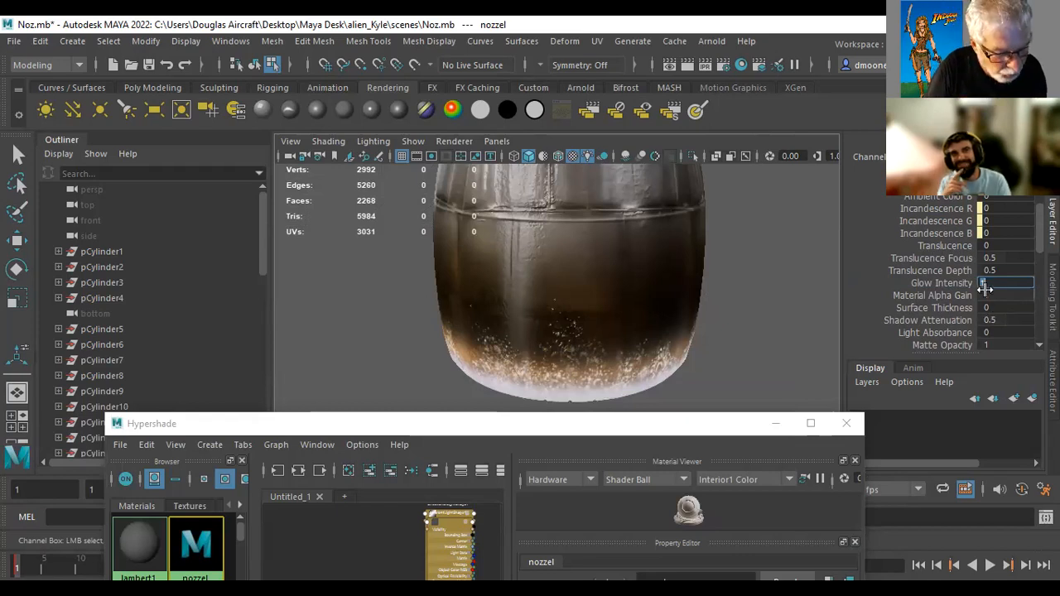
{"action": "type", "text": ".2"}
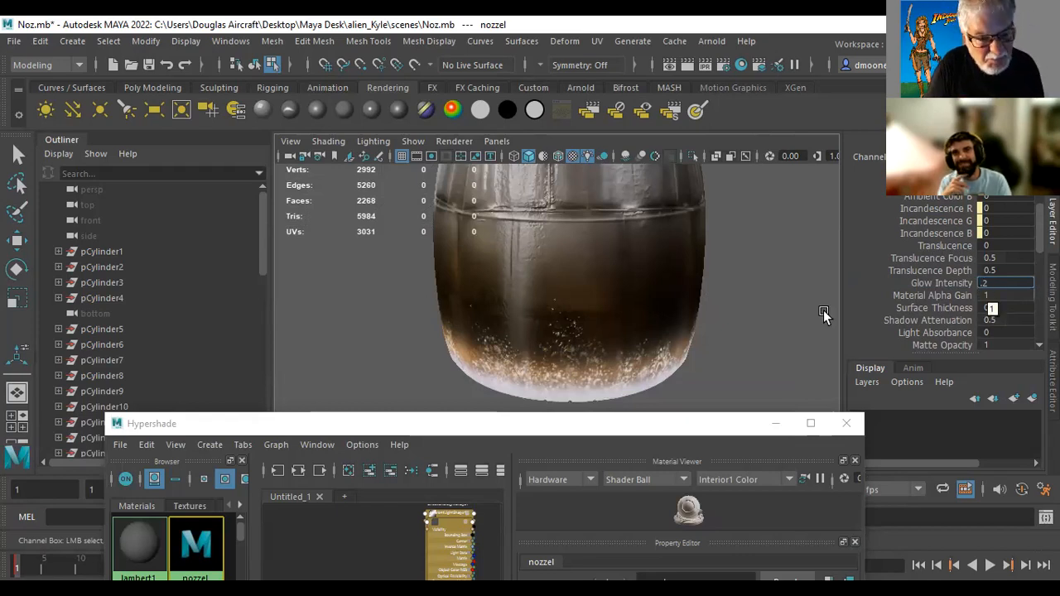
{"action": "key", "text": "Return"}
{"action": "left_click", "coordinate": [771, 300]}
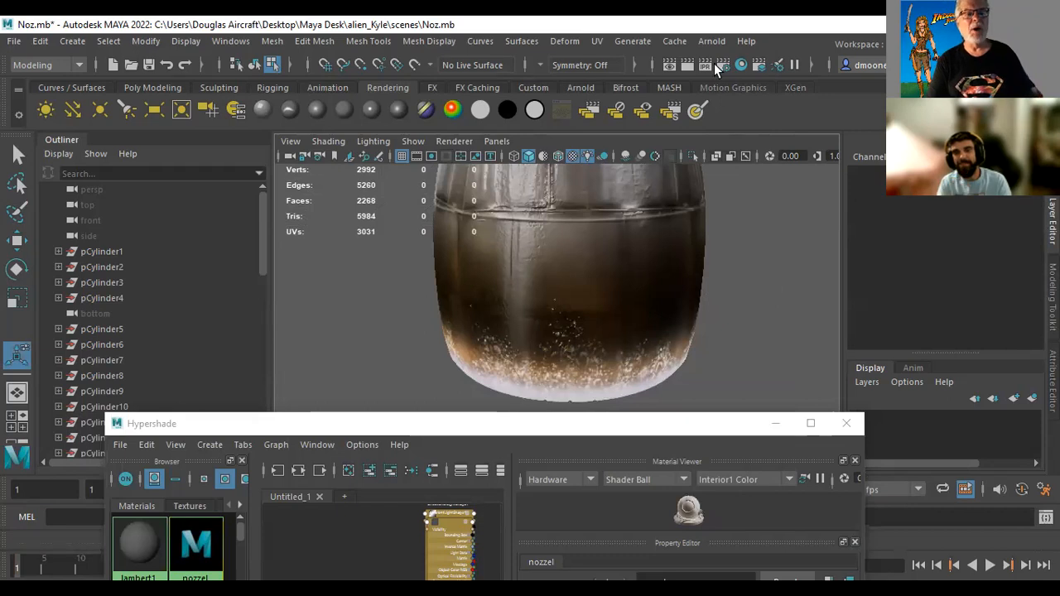
{"action": "left_click", "coordinate": [687, 65]}
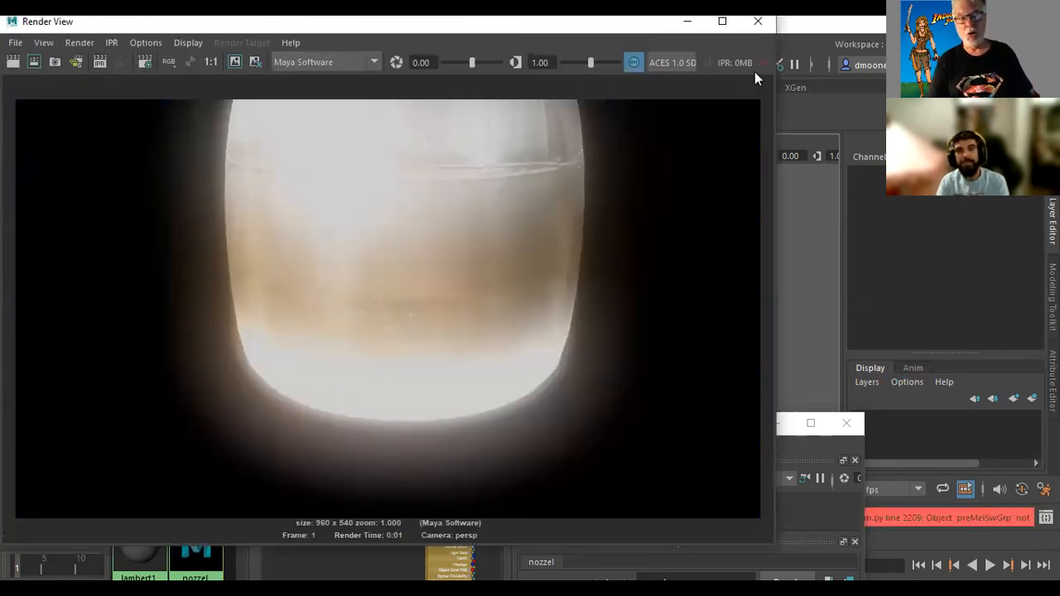
{"action": "left_click", "coordinate": [759, 22]}
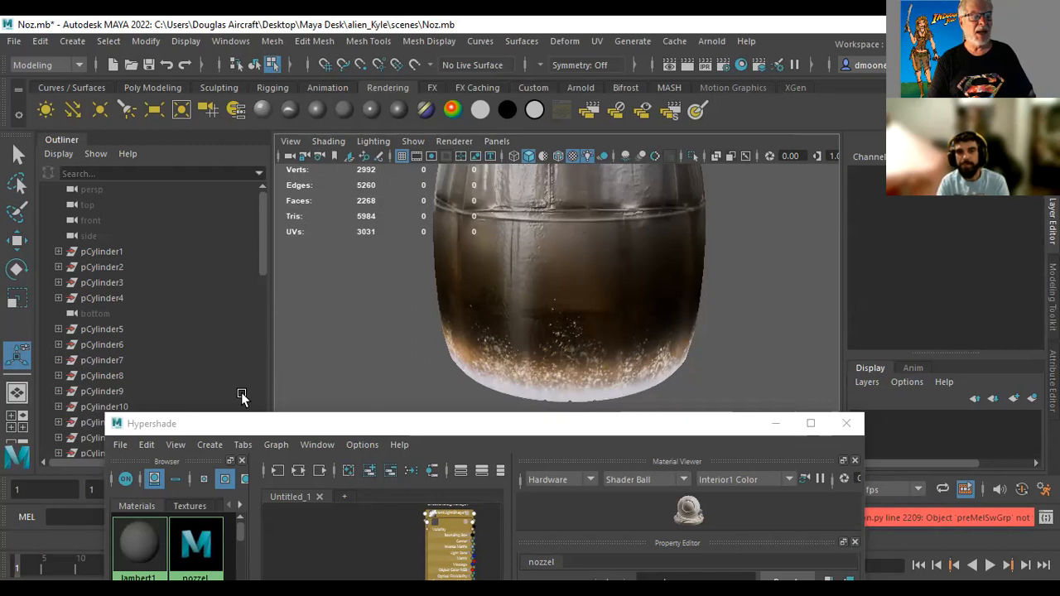
Show the nozzel material's channels again, set Glow Intensity to 0.02, and render the nozzle with Maya Software
{"action": "left_click_drag", "start_coordinate": [730, 433], "coordinate": [673, 322]}
{"action": "mouse_move", "coordinate": [1039, 212]}
{"action": "left_mouse_down"}
{"action": "mouse_move", "coordinate": [1038, 288]}
{"action": "mouse_move", "coordinate": [1039, 201]}
{"action": "mouse_move", "coordinate": [1039, 227]}
{"action": "left_mouse_up"}
{"action": "left_click", "coordinate": [979, 289]}
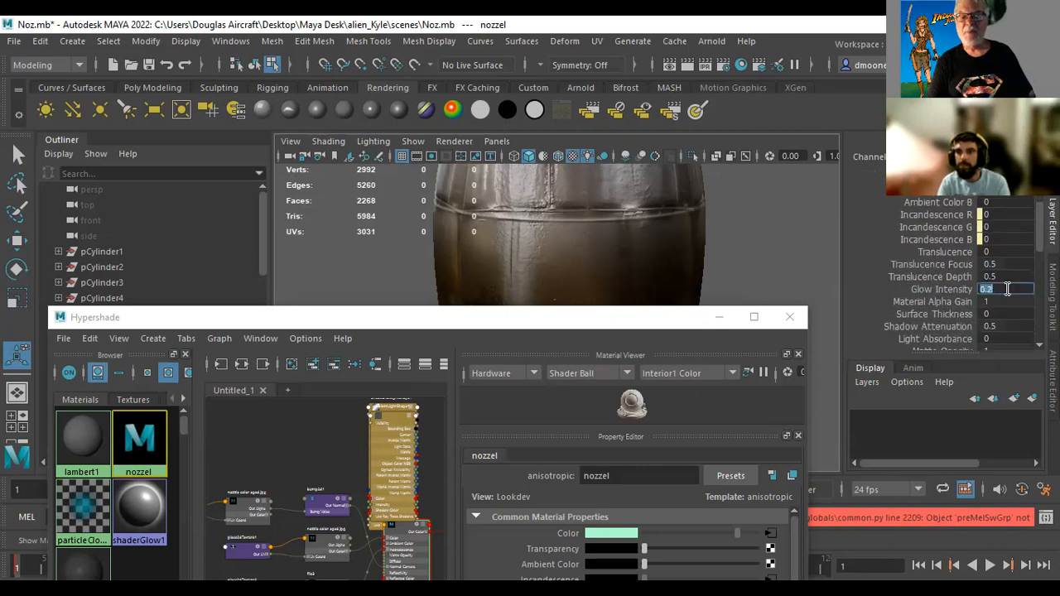
{"action": "left_click_drag", "start_coordinate": [976, 289], "coordinate": [959, 288]}
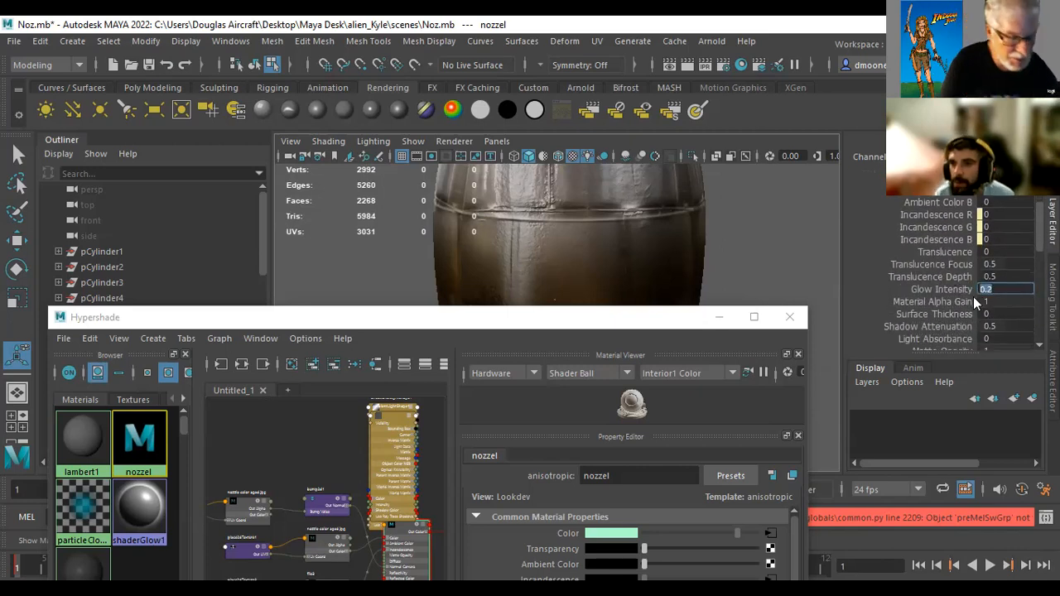
{"action": "type", "text": ".03"}
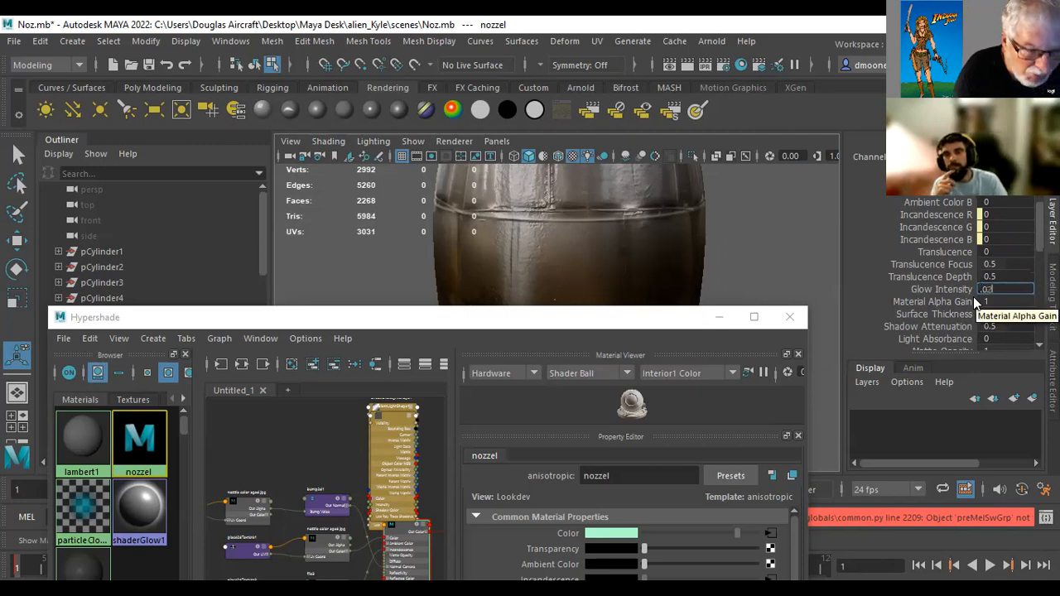
{"action": "key", "text": "Return"}
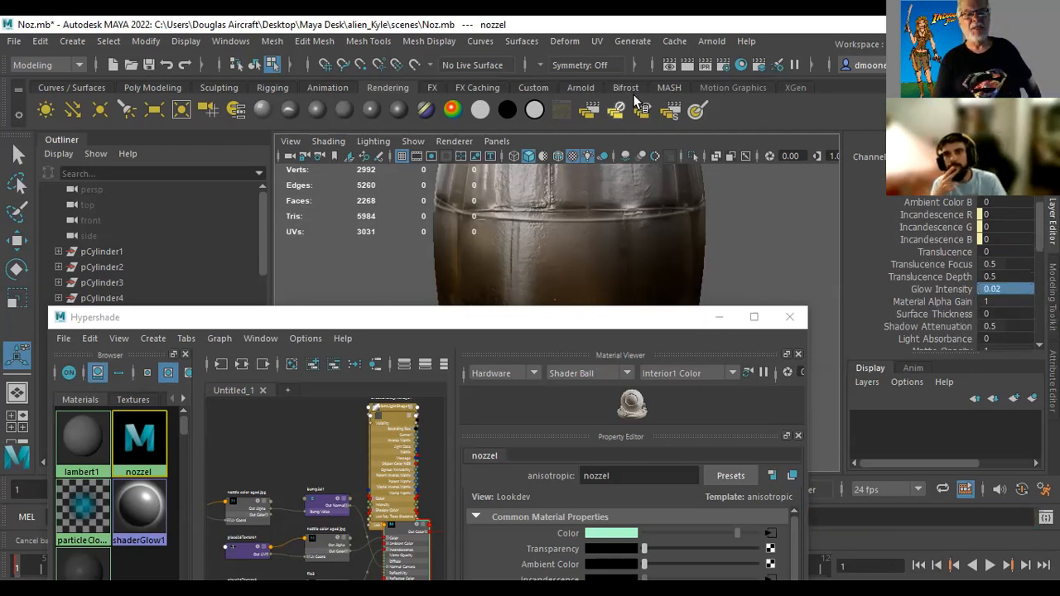
{"action": "left_click", "coordinate": [687, 69]}
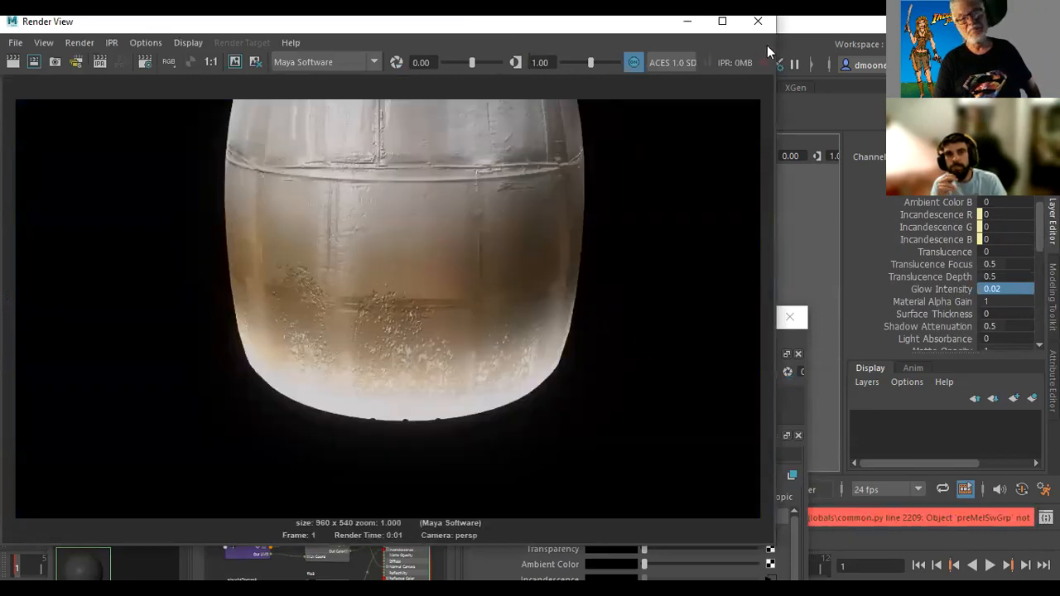
{"action": "left_click", "coordinate": [759, 22]}
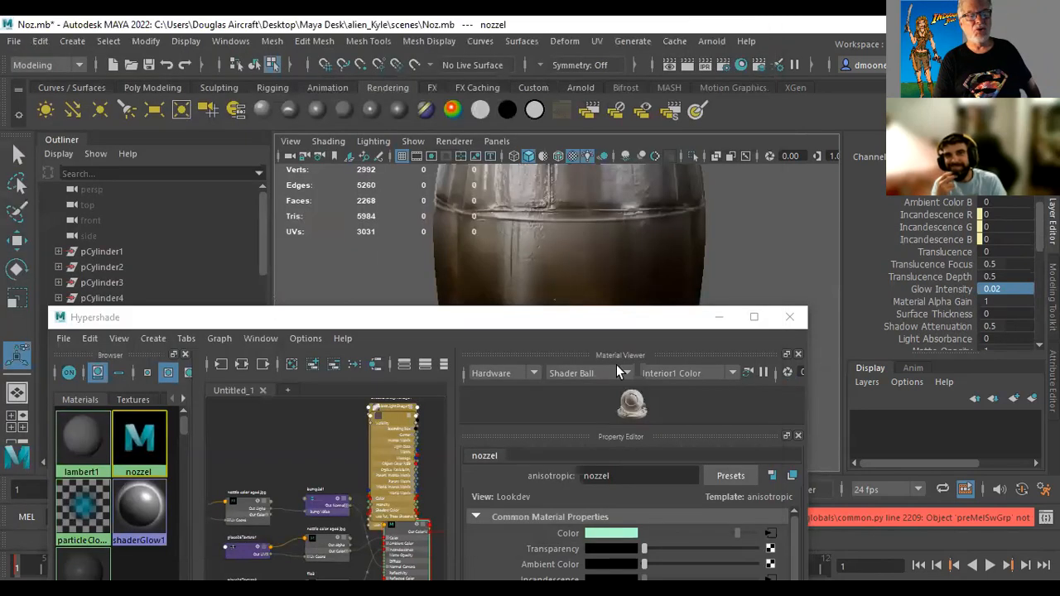
{"action": "left_click_drag", "start_coordinate": [603, 320], "coordinate": [733, 391]}
{"action": "left_click", "coordinate": [950, 289]}
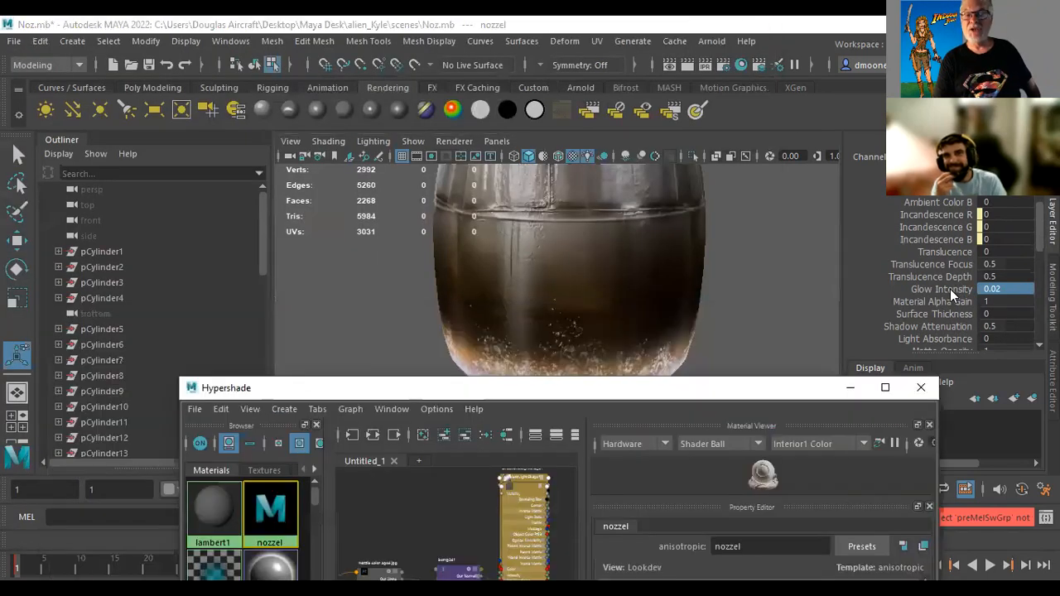
{"action": "right_click", "coordinate": [950, 289]}
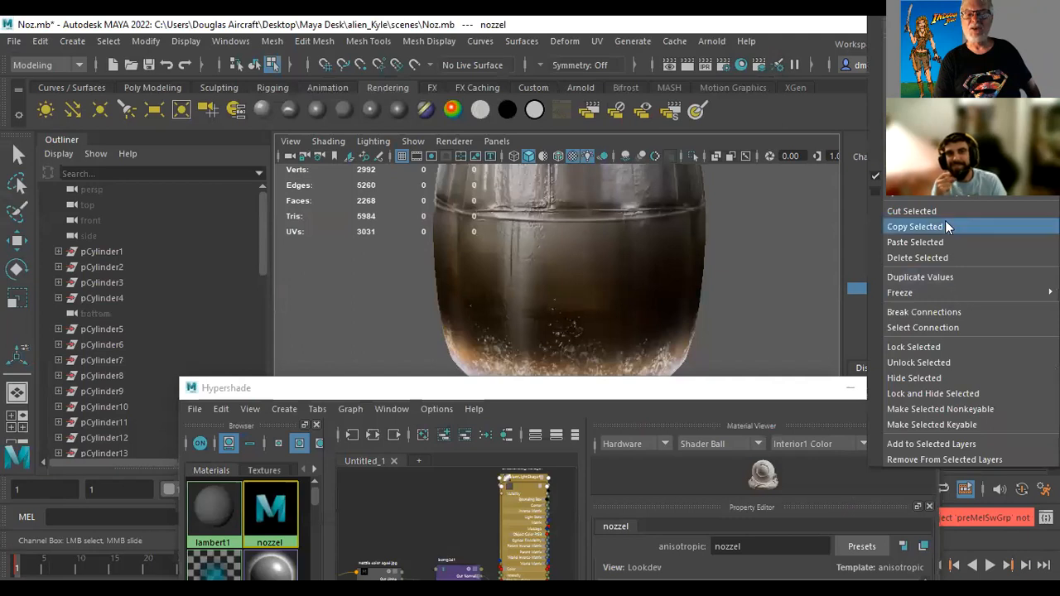
{"action": "left_click", "coordinate": [795, 242]}
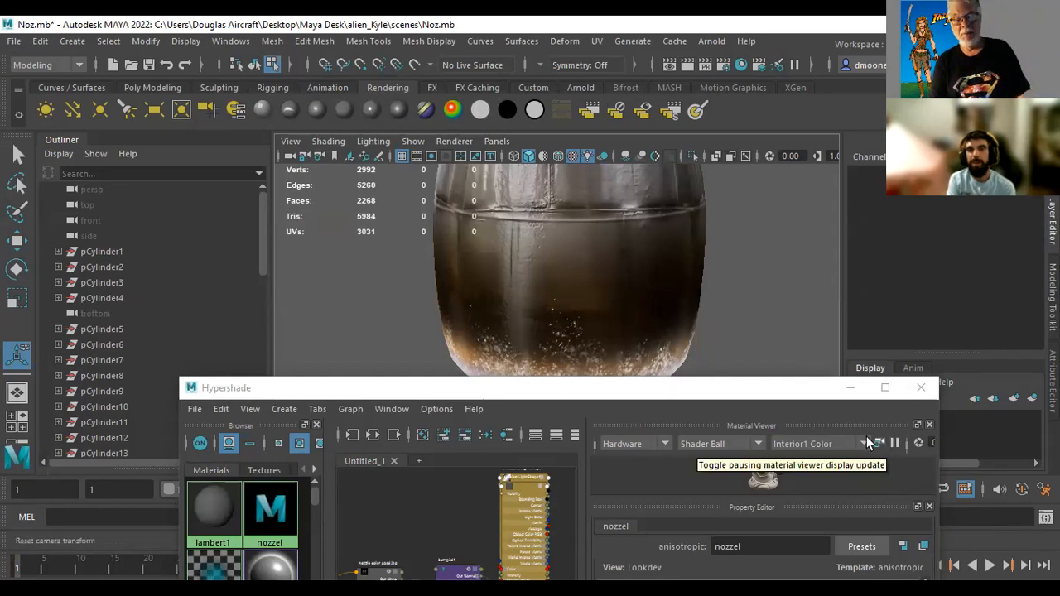
Put the Hypershade away, select the nozzle mesh in the perspective view, and reopen the Hypershade
{"action": "left_click", "coordinate": [852, 388]}
{"action": "left_click", "coordinate": [567, 293]}
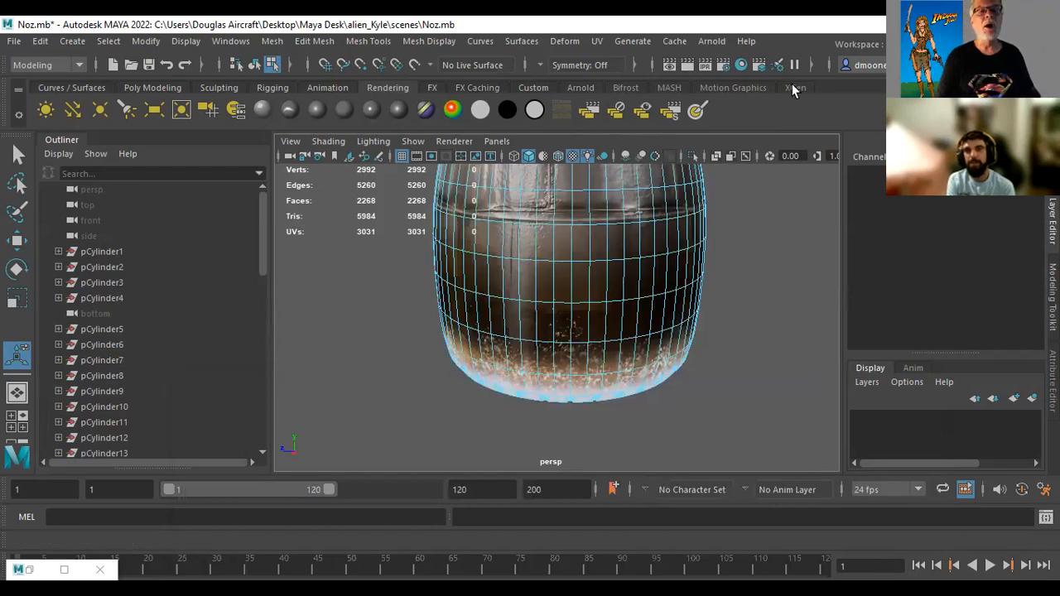
{"action": "left_click", "coordinate": [742, 69]}
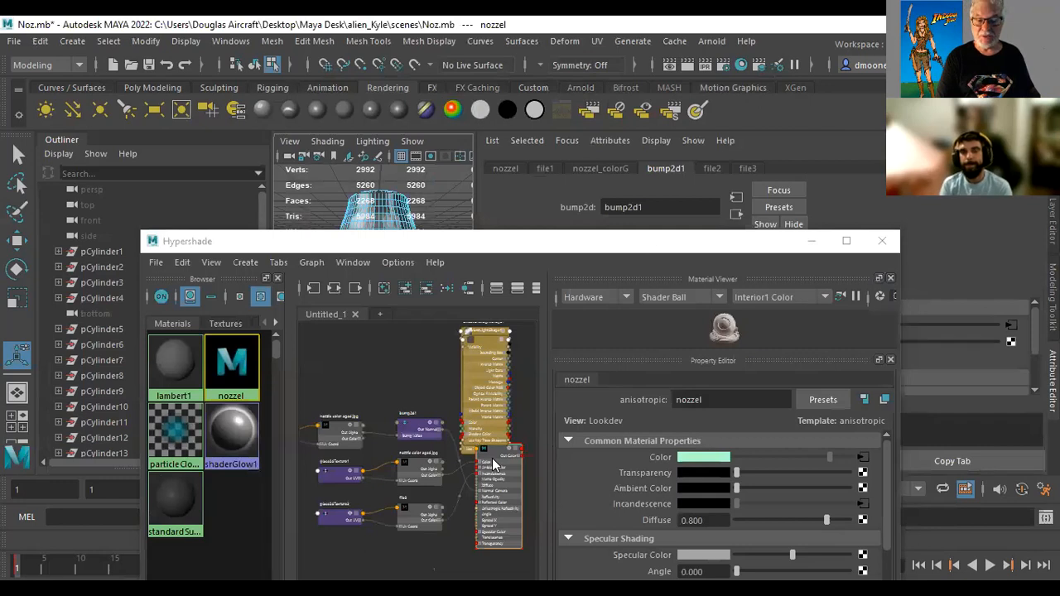
{"action": "left_click_drag", "start_coordinate": [625, 251], "coordinate": [553, 294]}
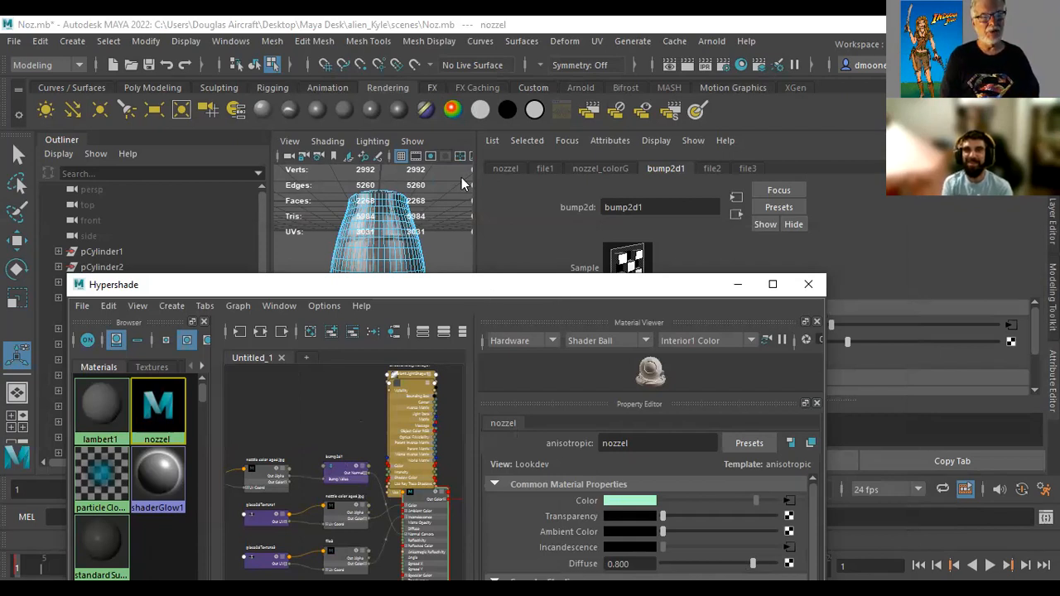
{"action": "left_click_drag", "start_coordinate": [573, 272], "coordinate": [539, 262]}
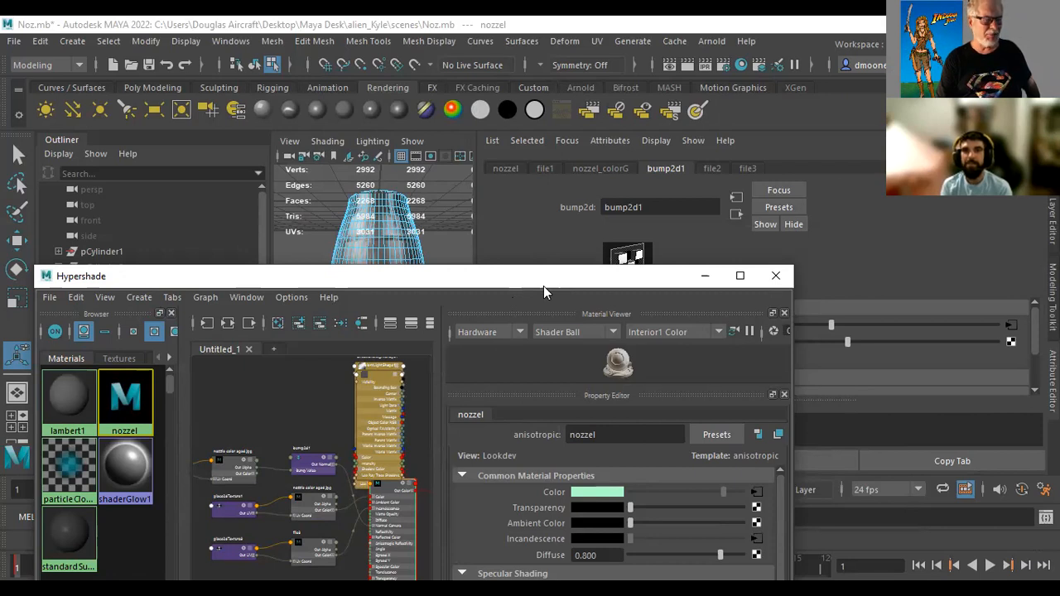
{"action": "left_click_drag", "start_coordinate": [543, 286], "coordinate": [553, 370]}
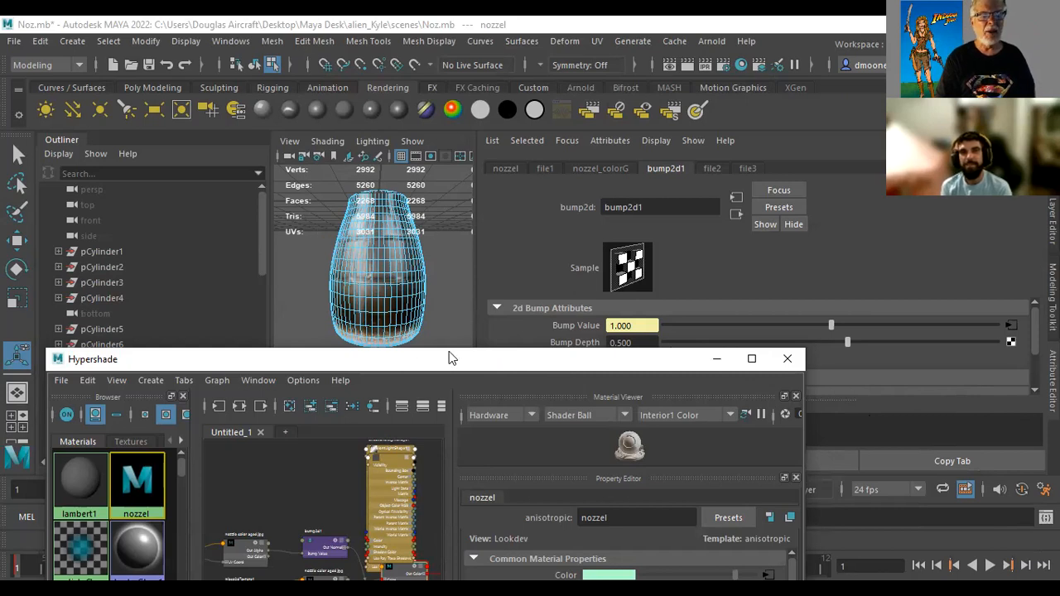
Replace the image of the file texture feeding the nozzel material's Incandescence with nozzle glow less copy.jpg
{"action": "left_click_drag", "start_coordinate": [451, 358], "coordinate": [474, 75]}
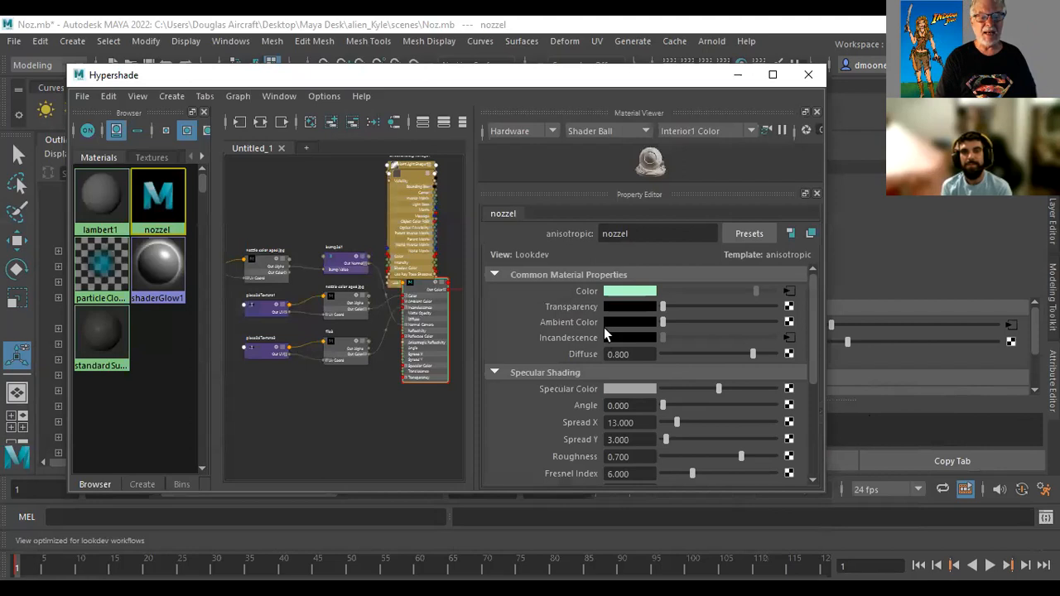
{"action": "left_click", "coordinate": [788, 337]}
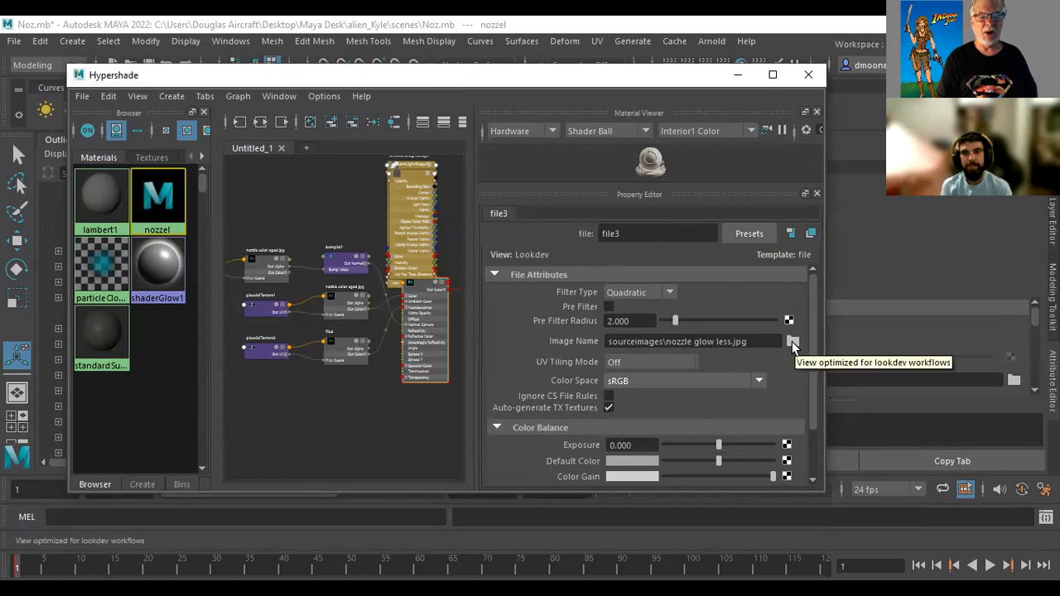
{"action": "left_click", "coordinate": [792, 341]}
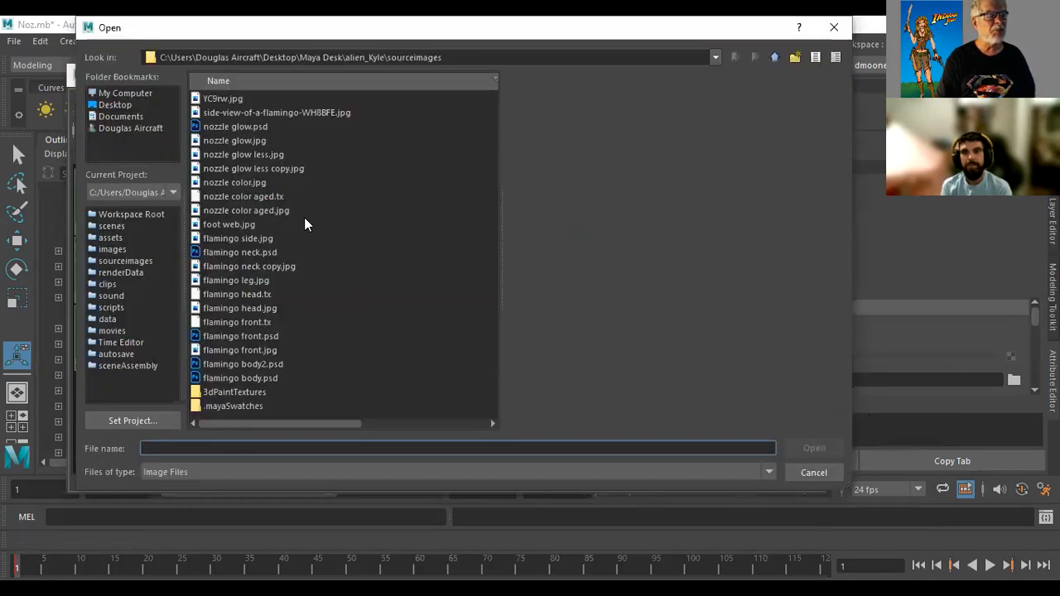
{"action": "left_click", "coordinate": [265, 169]}
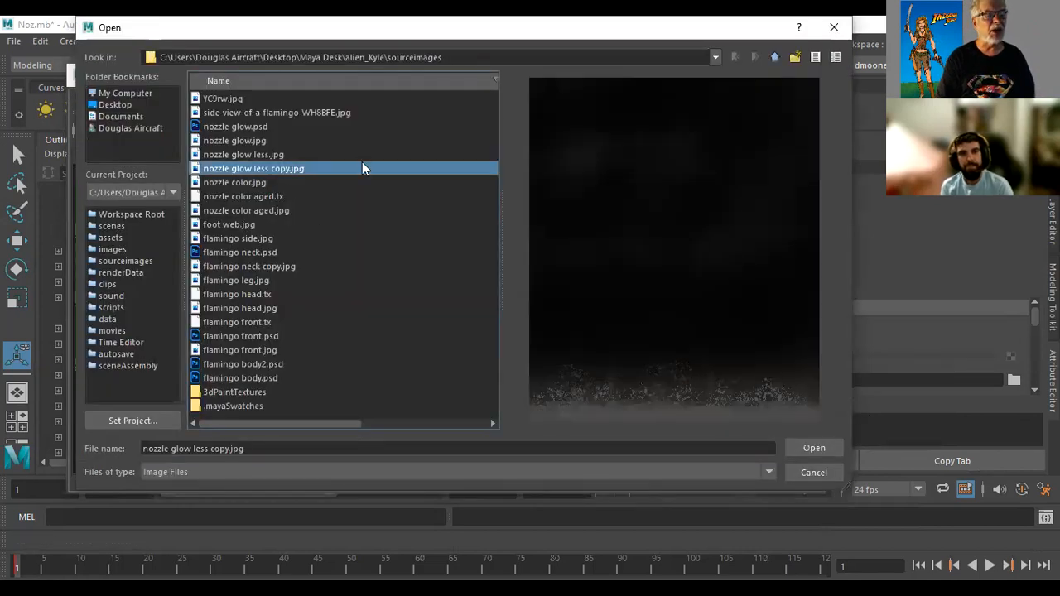
{"action": "left_click", "coordinate": [800, 450]}
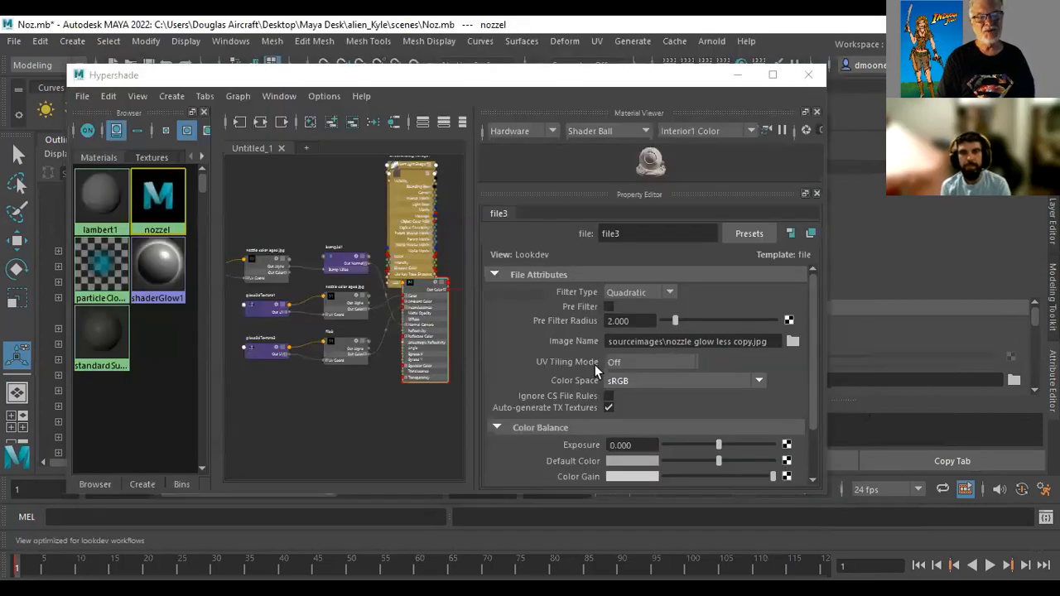
Put the Hypershade away and render the nozzle with Maya Software to check the replaced glow image
{"action": "left_click", "coordinate": [808, 76]}
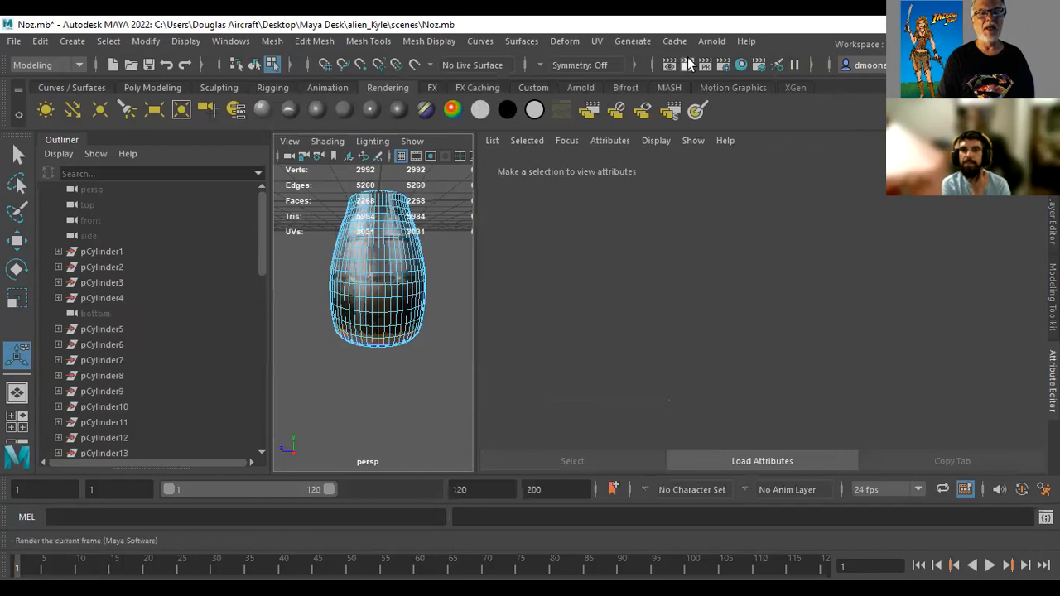
{"action": "left_click", "coordinate": [689, 65]}
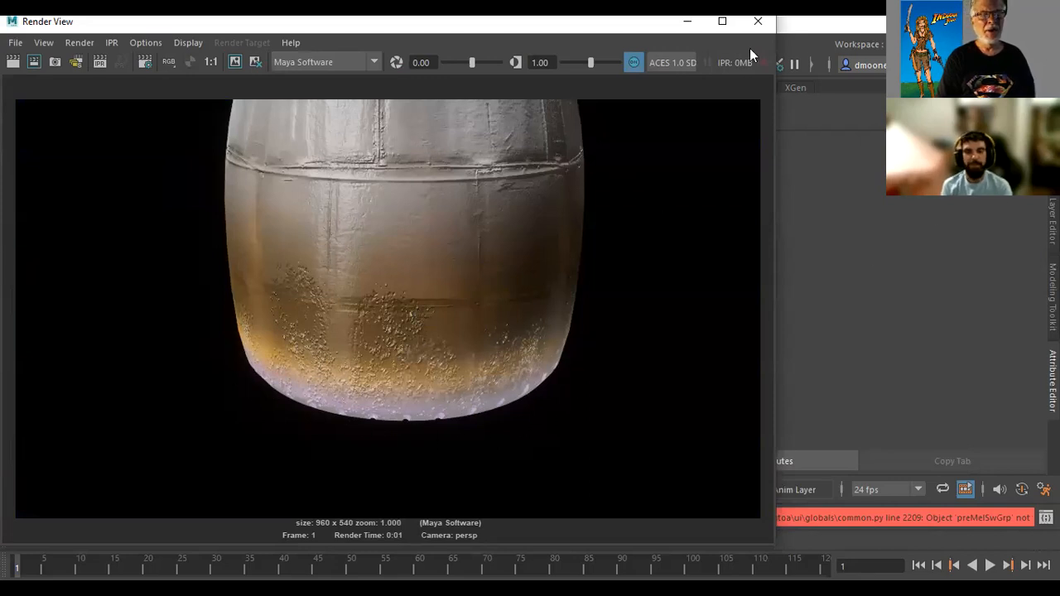
{"action": "left_click", "coordinate": [758, 22]}
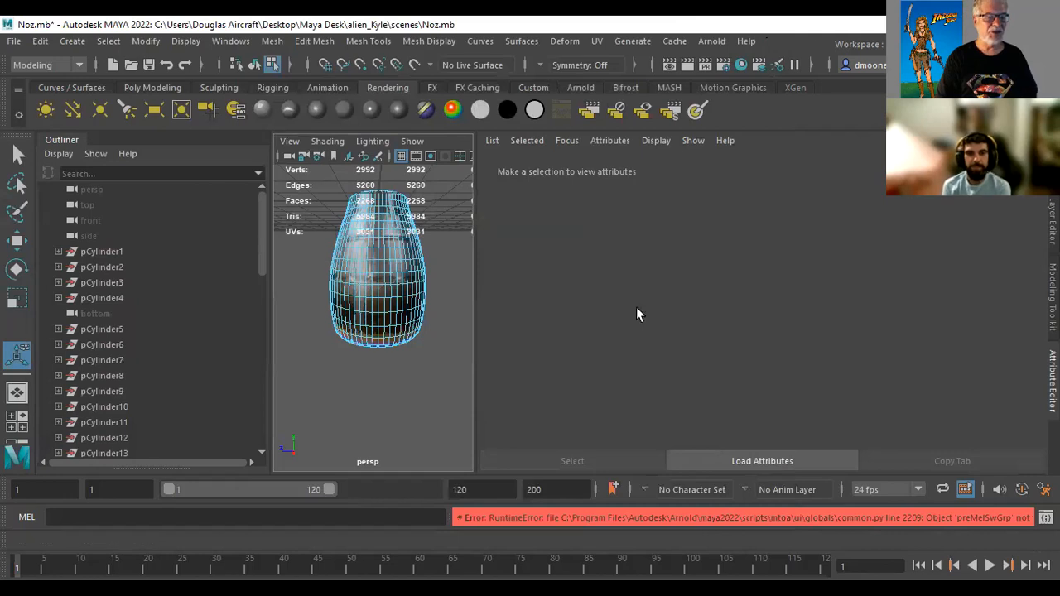
Reopen the Hypershade, move it clear of the nozzle mesh, and show the nozzel material's channels
{"action": "left_click", "coordinate": [741, 65]}
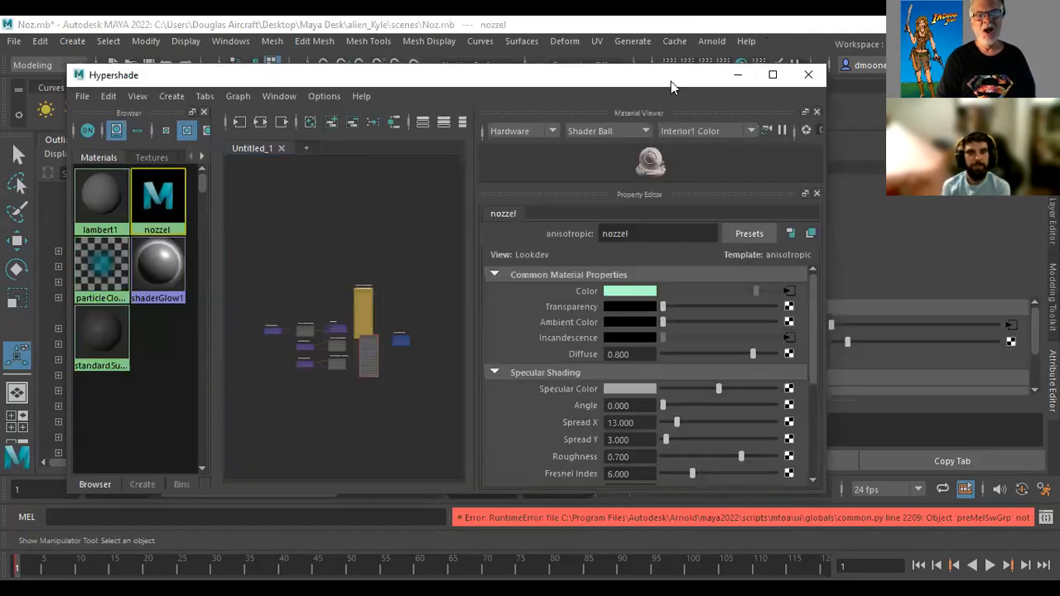
{"action": "left_click_drag", "start_coordinate": [670, 81], "coordinate": [526, 322]}
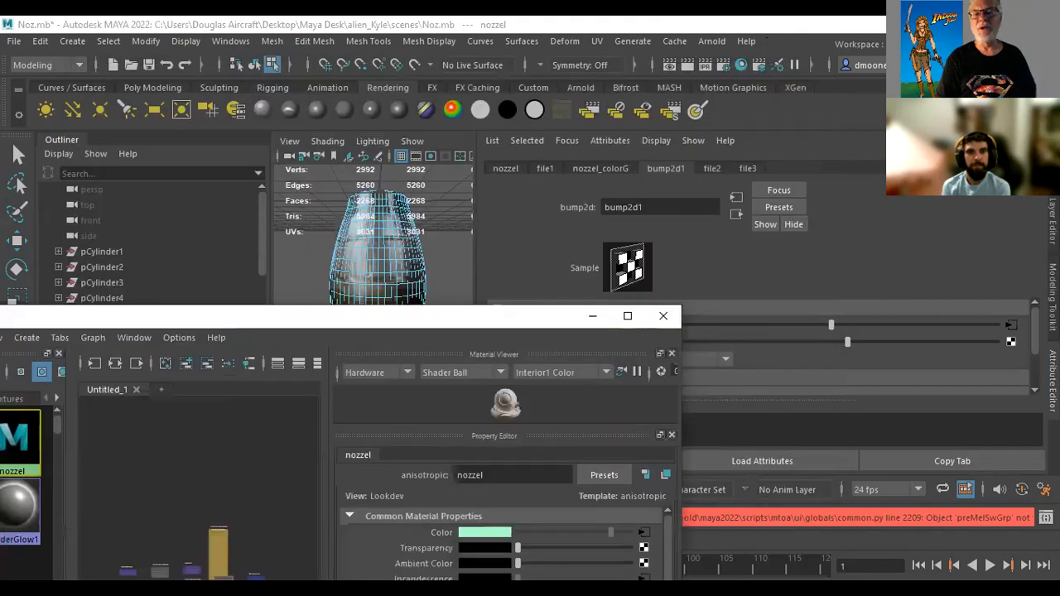
{"action": "left_click", "coordinate": [1053, 222]}
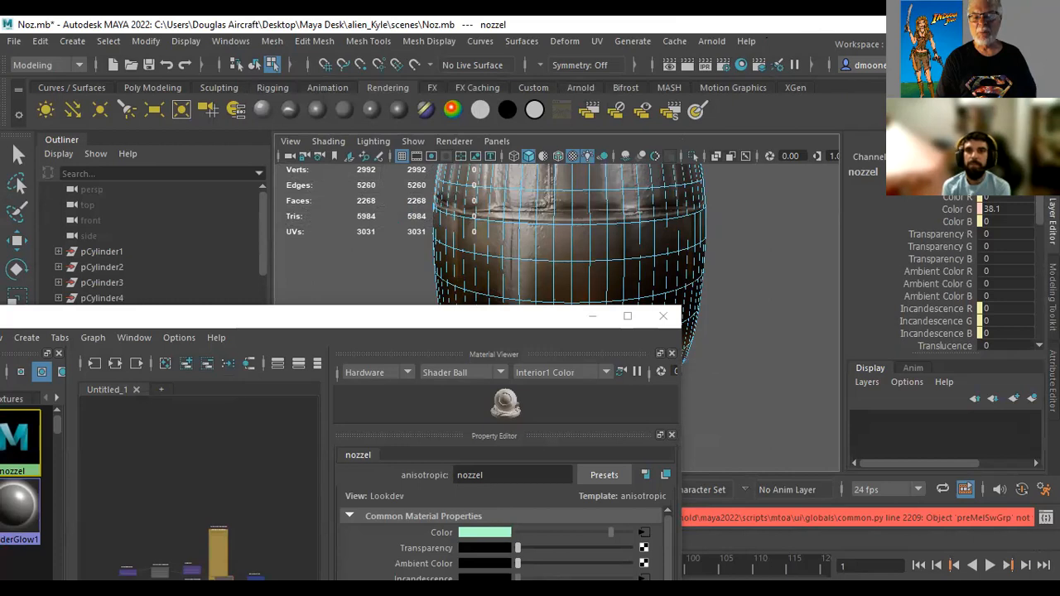
Look through the nozzel material's channels, from Incandescence and Glow Intensity down to the specular, spread and roughness values
{"action": "scroll", "coordinate": [944, 273], "scroll_direction": "down", "scroll_amount": 5}
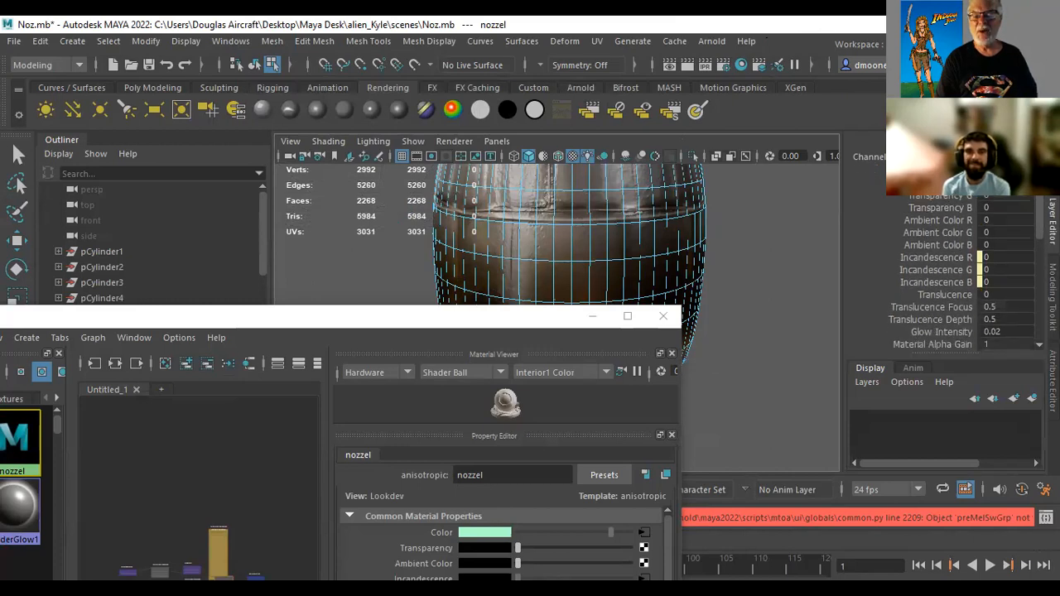
{"action": "scroll", "coordinate": [944, 273], "scroll_direction": "down", "scroll_amount": 1}
{"action": "scroll", "coordinate": [960, 274], "scroll_direction": "down", "scroll_amount": 3}
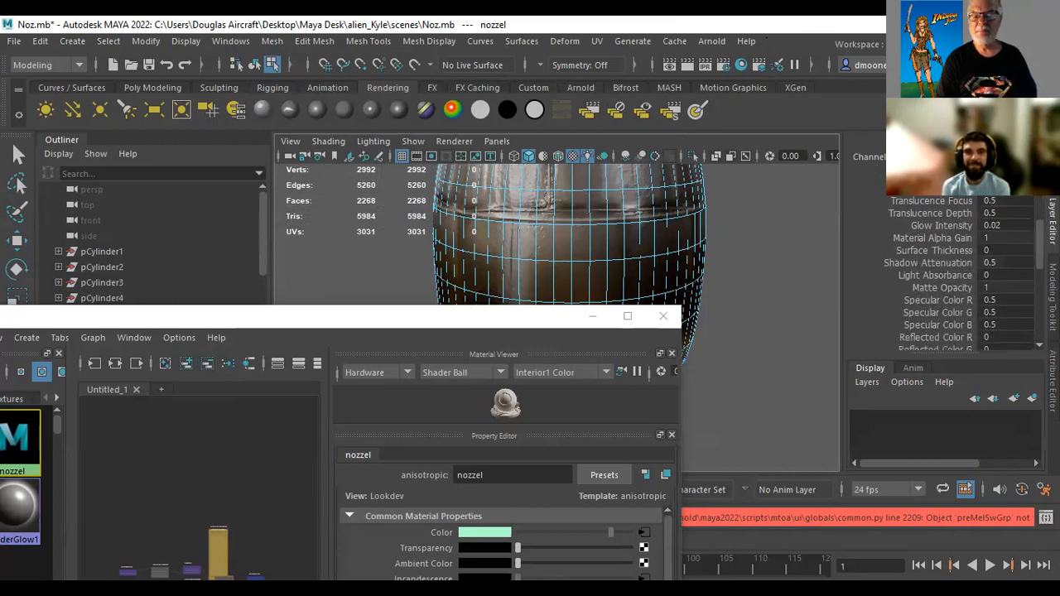
{"action": "scroll", "coordinate": [961, 274], "scroll_direction": "up", "scroll_amount": 5}
{"action": "scroll", "coordinate": [960, 273], "scroll_direction": "up", "scroll_amount": 5}
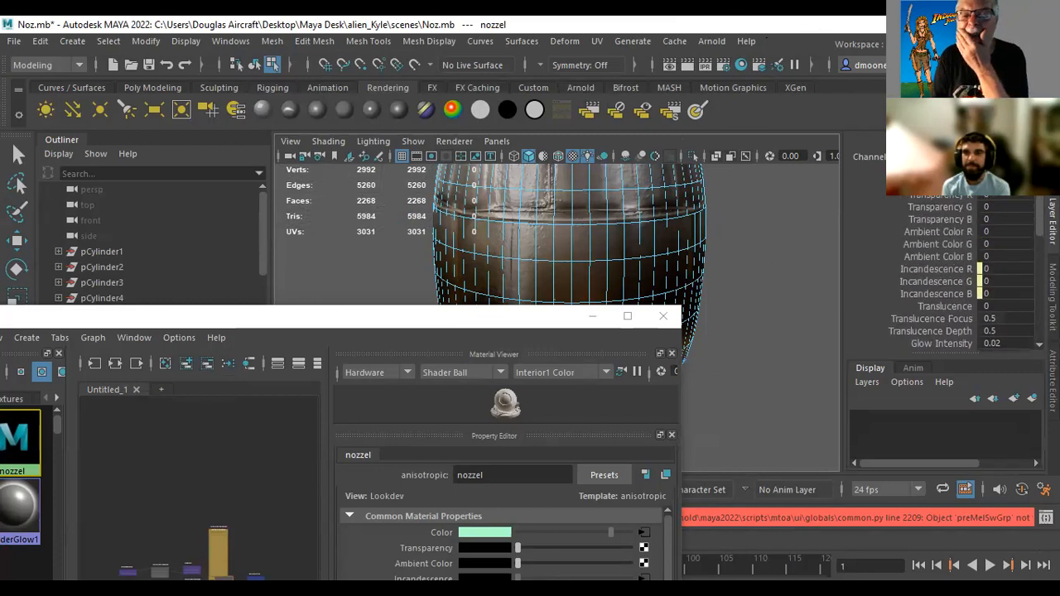
{"action": "scroll", "coordinate": [960, 273], "scroll_direction": "down", "scroll_amount": 8}
{"action": "scroll", "coordinate": [960, 274], "scroll_direction": "down", "scroll_amount": 6}
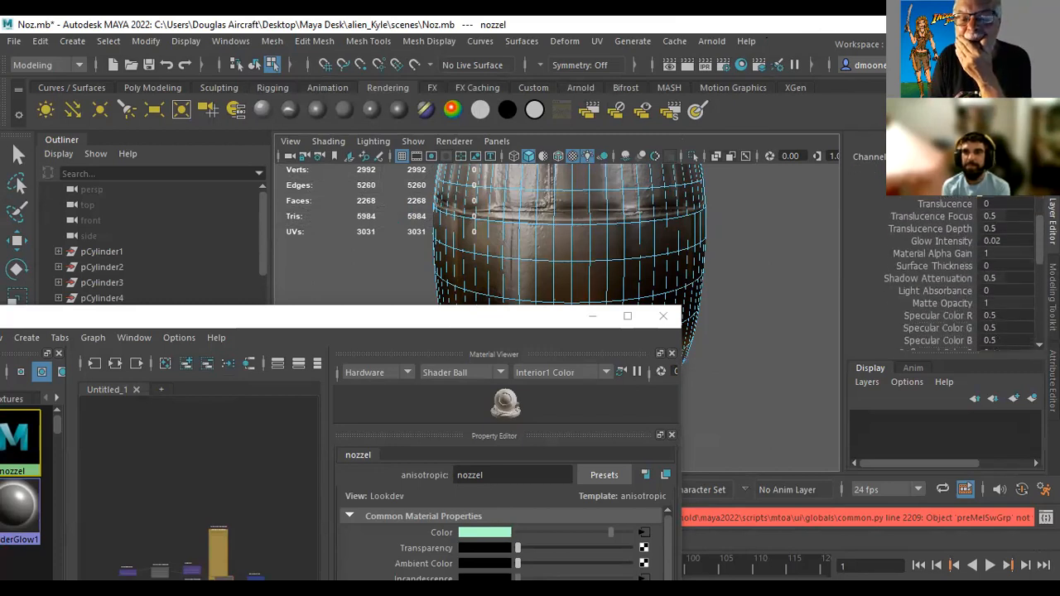
{"action": "scroll", "coordinate": [960, 274], "scroll_direction": "down", "scroll_amount": 5}
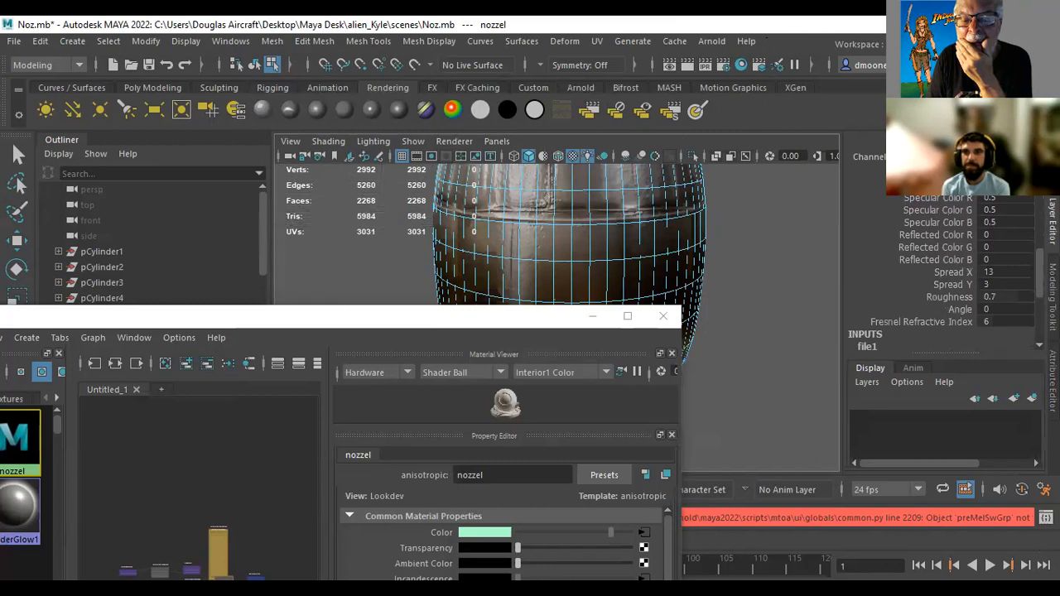
{"action": "scroll", "coordinate": [961, 273], "scroll_direction": "up", "scroll_amount": 4}
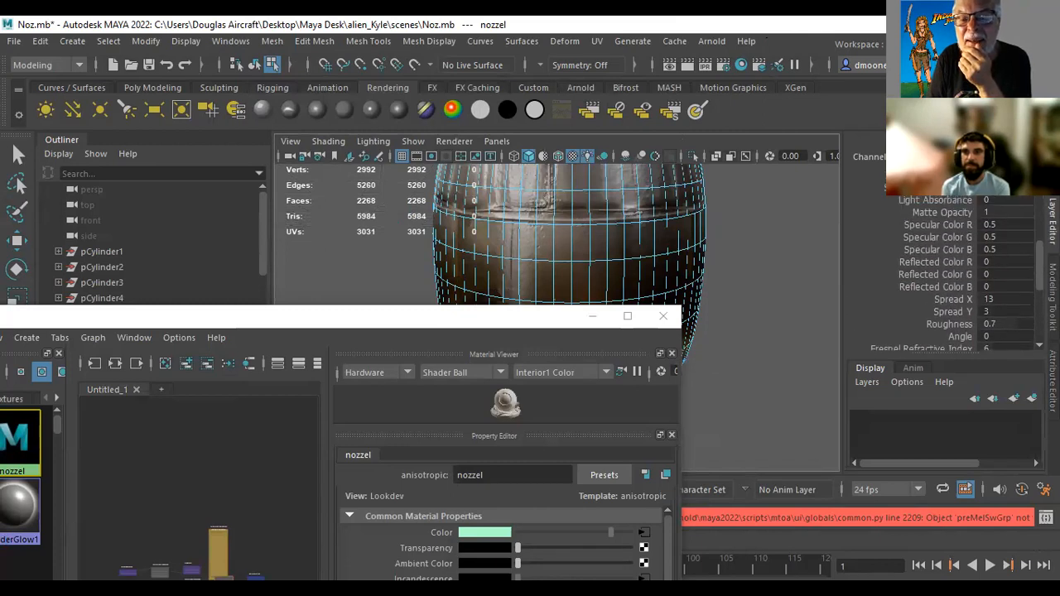
{"action": "scroll", "coordinate": [961, 273], "scroll_direction": "up", "scroll_amount": 1}
{"action": "scroll", "coordinate": [1014, 198], "scroll_direction": "up", "scroll_amount": 1}
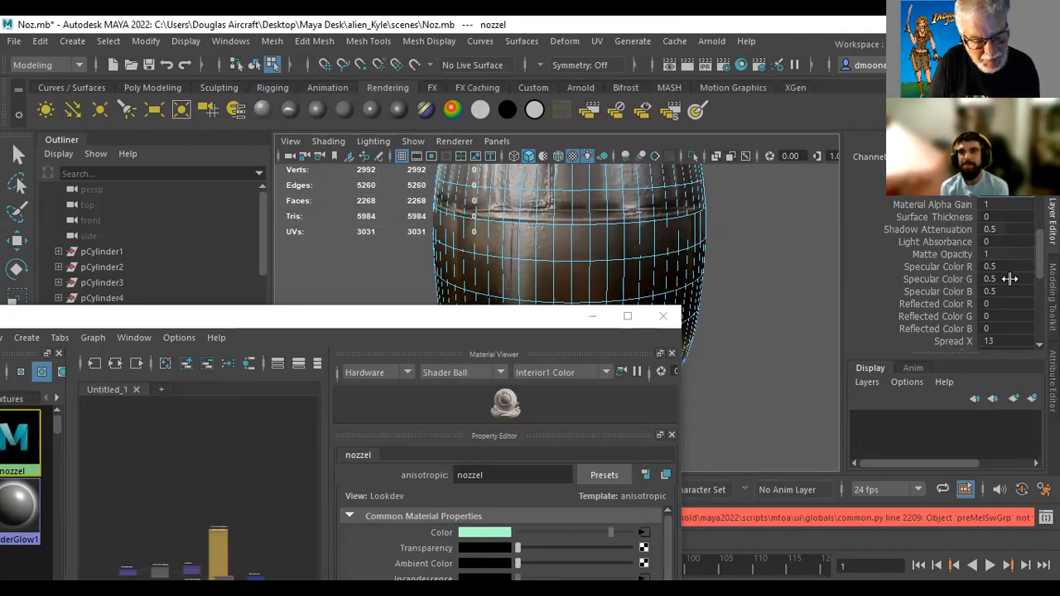
Deselect the nozzel material, uncover the lower part of the nozzle, and render it again with Maya Software
{"action": "left_click", "coordinate": [749, 278]}
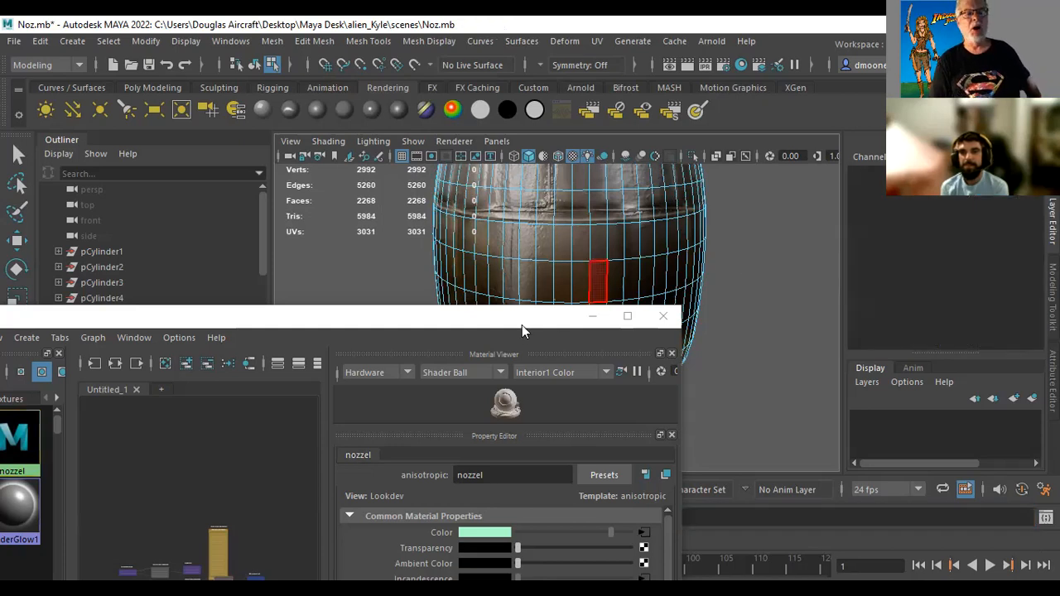
{"action": "left_click_drag", "start_coordinate": [540, 317], "coordinate": [565, 431]}
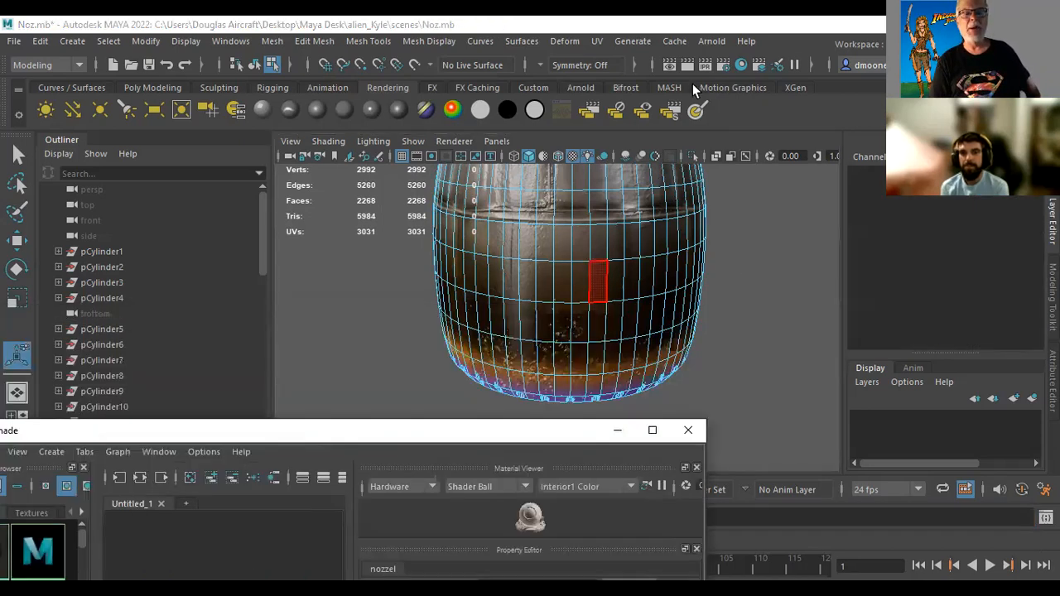
{"action": "left_click", "coordinate": [690, 64]}
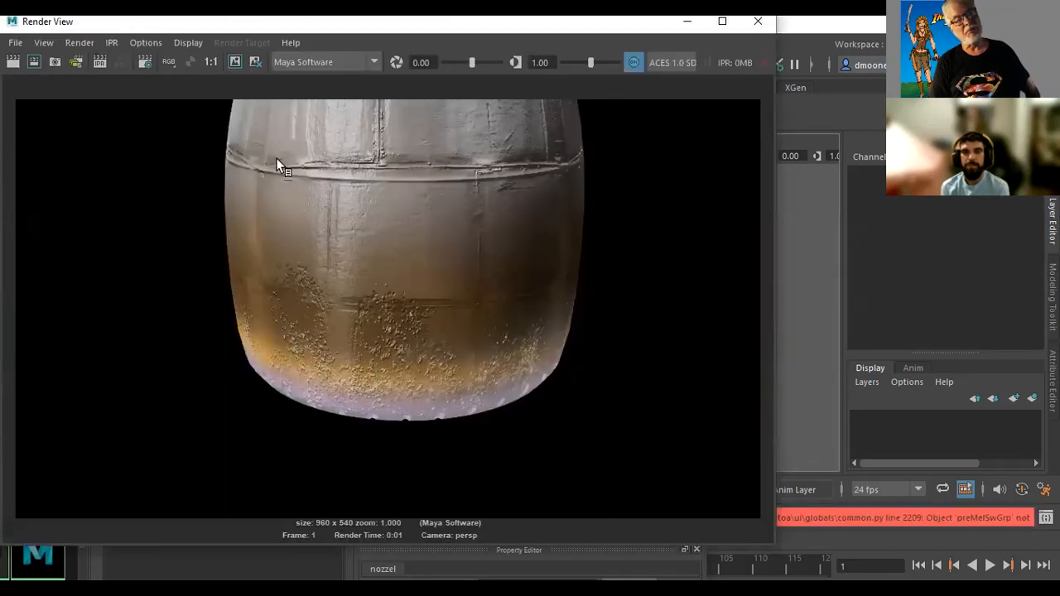
{"action": "left_click", "coordinate": [758, 23]}
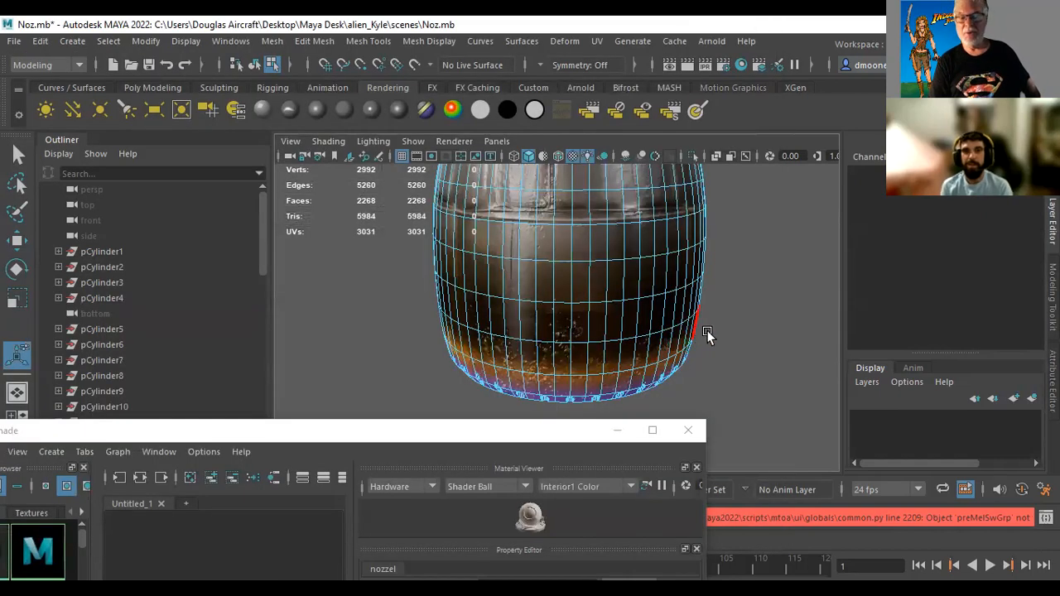
Render the nozzle's interior with Maya Software, looking straight up through its open end
{"action": "left_click_drag", "start_coordinate": [629, 331], "coordinate": [512, 207], "text": "alt"}
{"action": "middle_click_drag", "start_coordinate": [548, 237], "coordinate": [538, 336], "text": "alt"}
{"action": "right_click_drag", "start_coordinate": [538, 337], "coordinate": [994, 397], "text": "alt"}
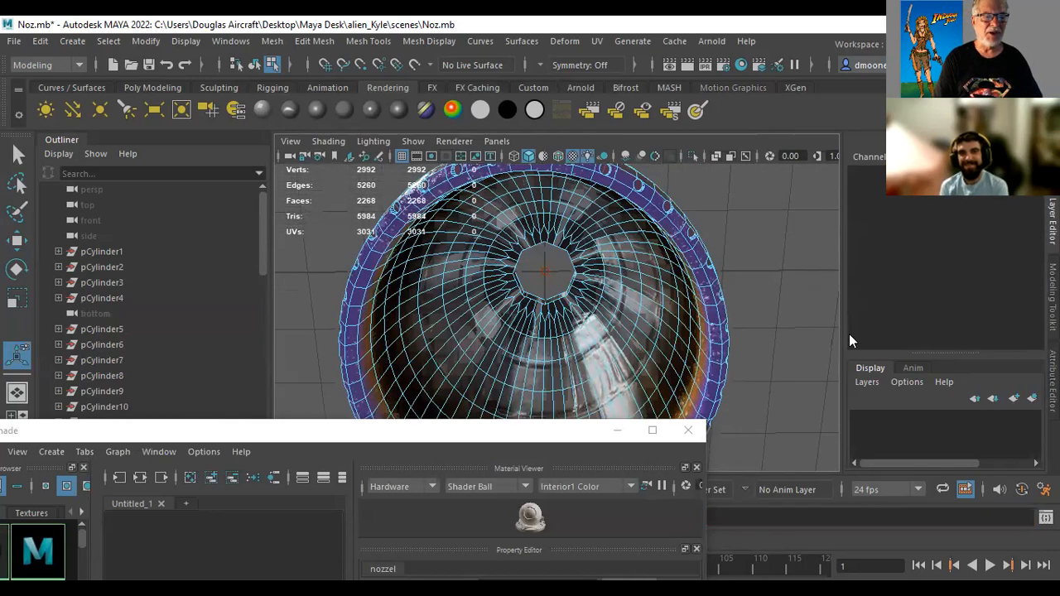
{"action": "left_click", "coordinate": [691, 66]}
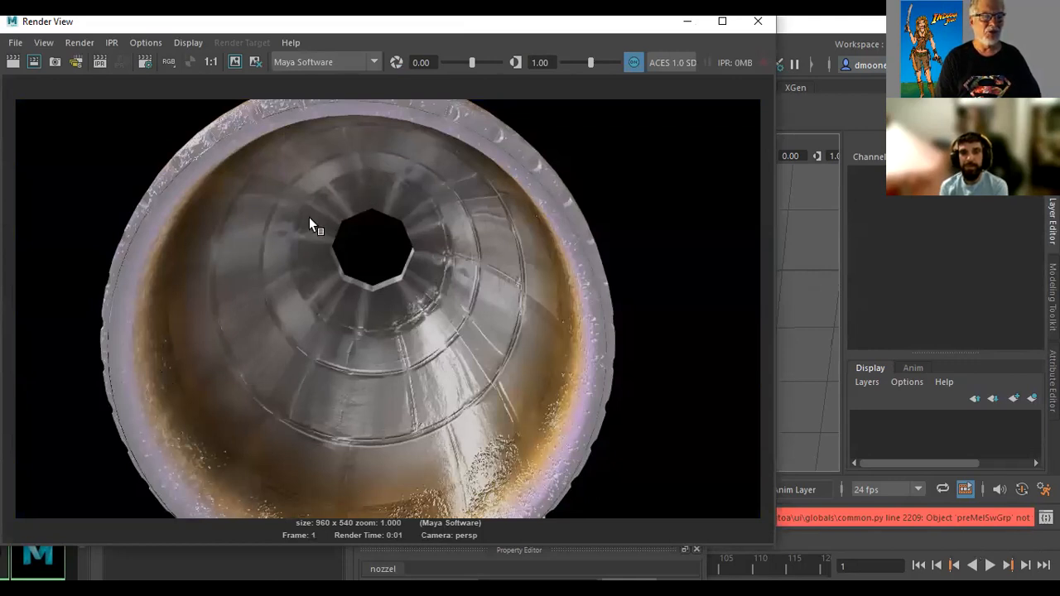
{"action": "left_click", "coordinate": [761, 23]}
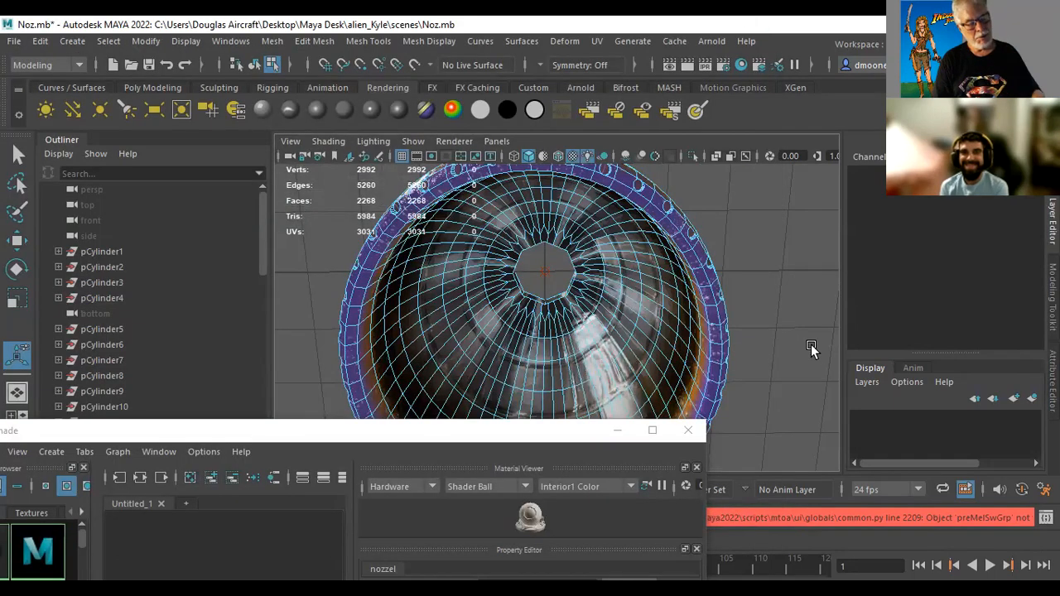
Render the whole nozzle with Maya Software from a low angle showing both its outer shell and open end
{"action": "left_click_drag", "start_coordinate": [826, 322], "coordinate": [569, 276], "text": "alt"}
{"action": "right_click_drag", "start_coordinate": [622, 274], "coordinate": [694, 349], "text": "alt"}
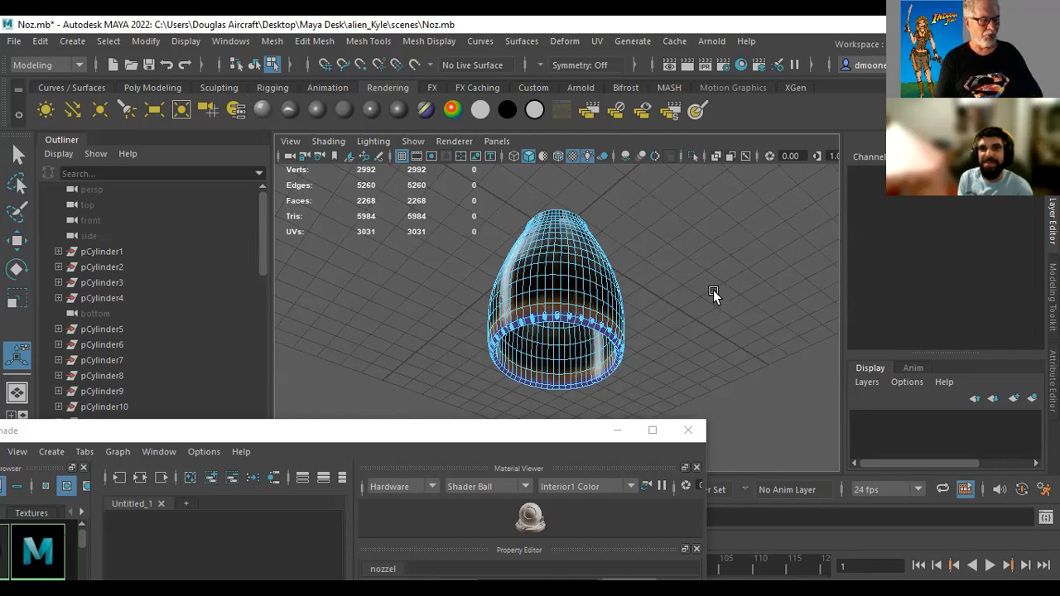
{"action": "left_click_drag", "start_coordinate": [714, 256], "coordinate": [760, 277], "text": "alt"}
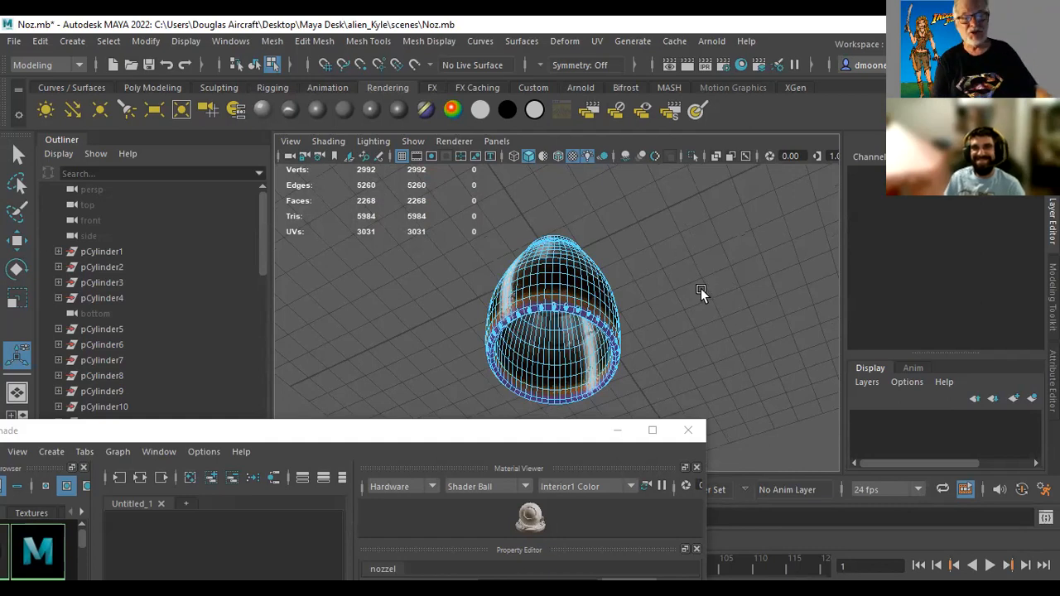
{"action": "left_click", "coordinate": [692, 67]}
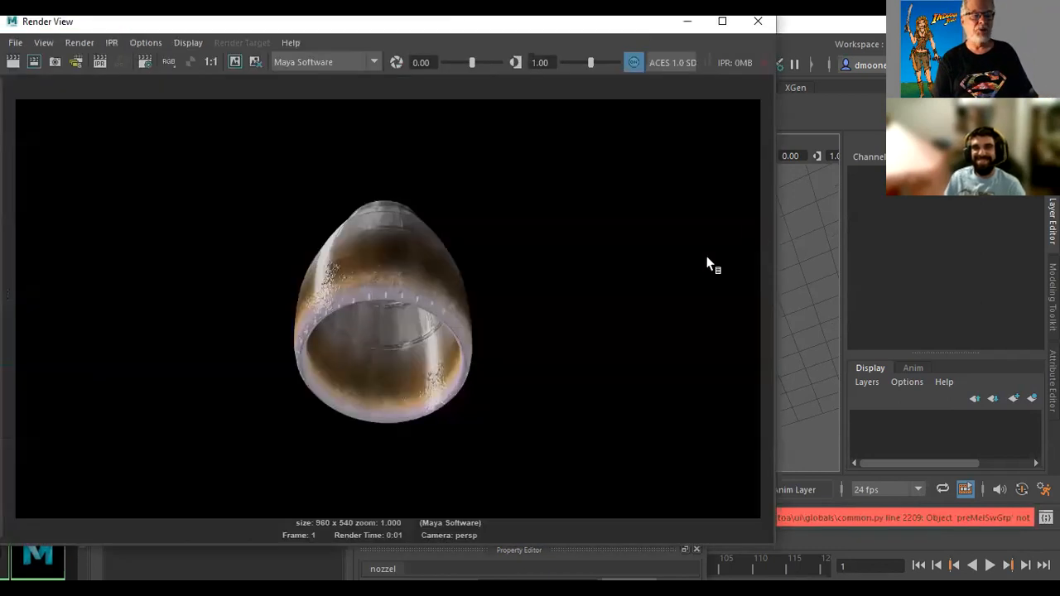
{"action": "left_click", "coordinate": [758, 22]}
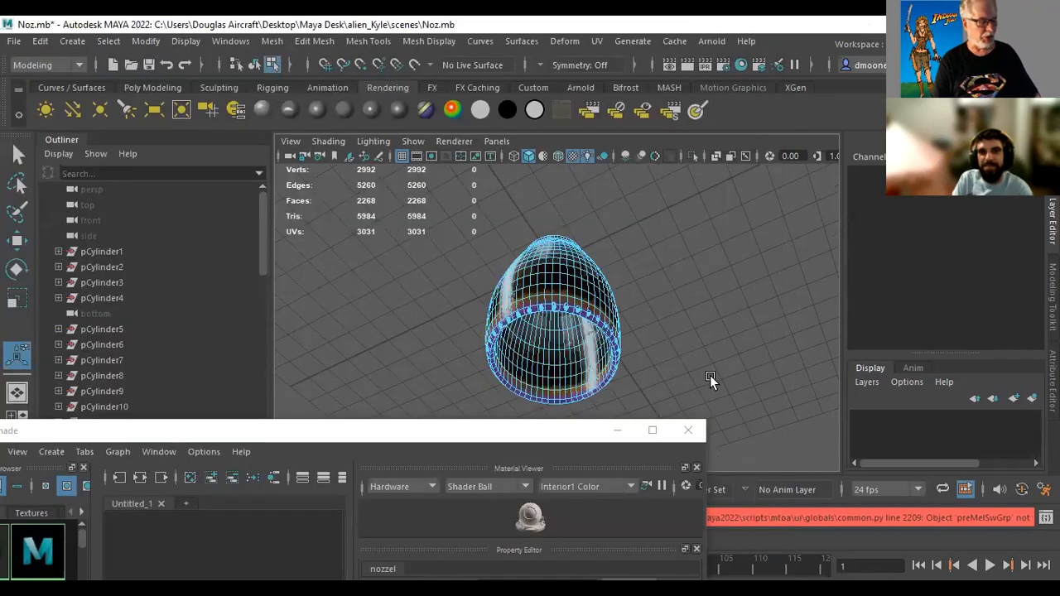
Save the Noz.mb scene with the nozzle seen from below
{"action": "left_click_drag", "start_coordinate": [579, 373], "coordinate": [575, 249], "text": "alt"}
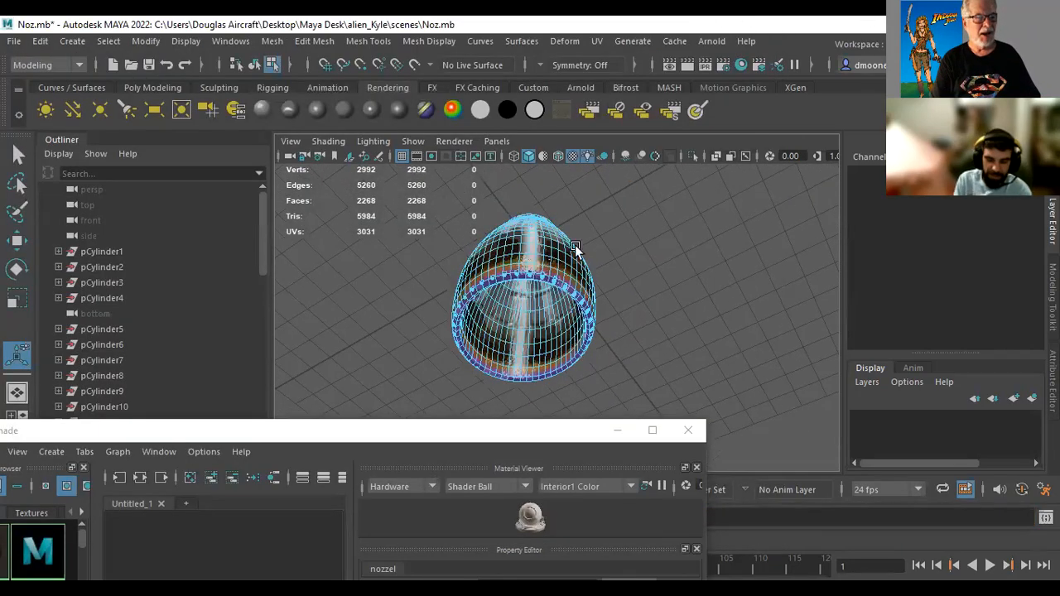
{"action": "left_click", "coordinate": [19, 42]}
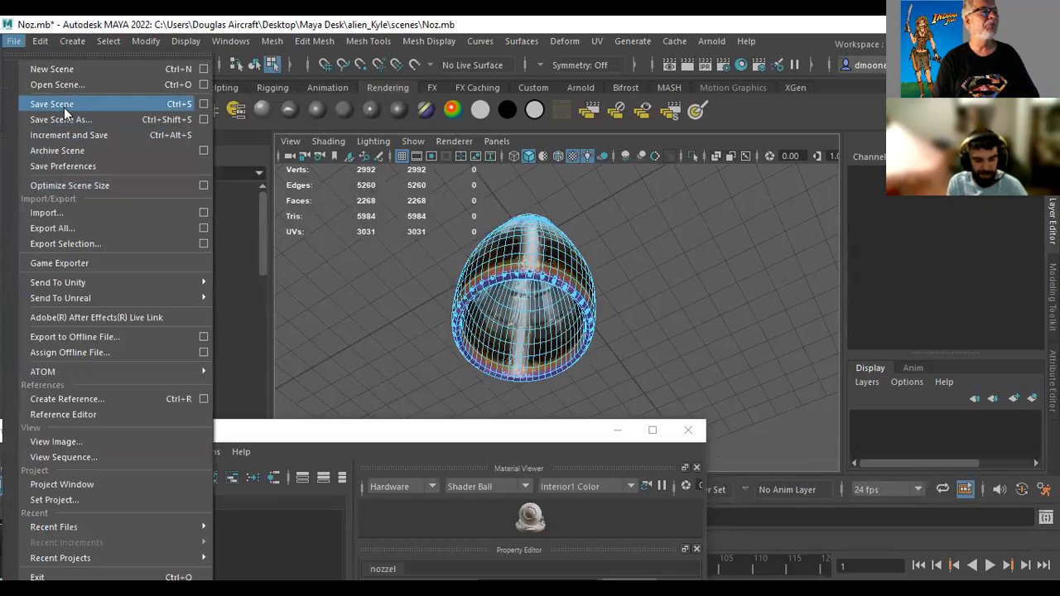
{"action": "left_click", "coordinate": [64, 104]}
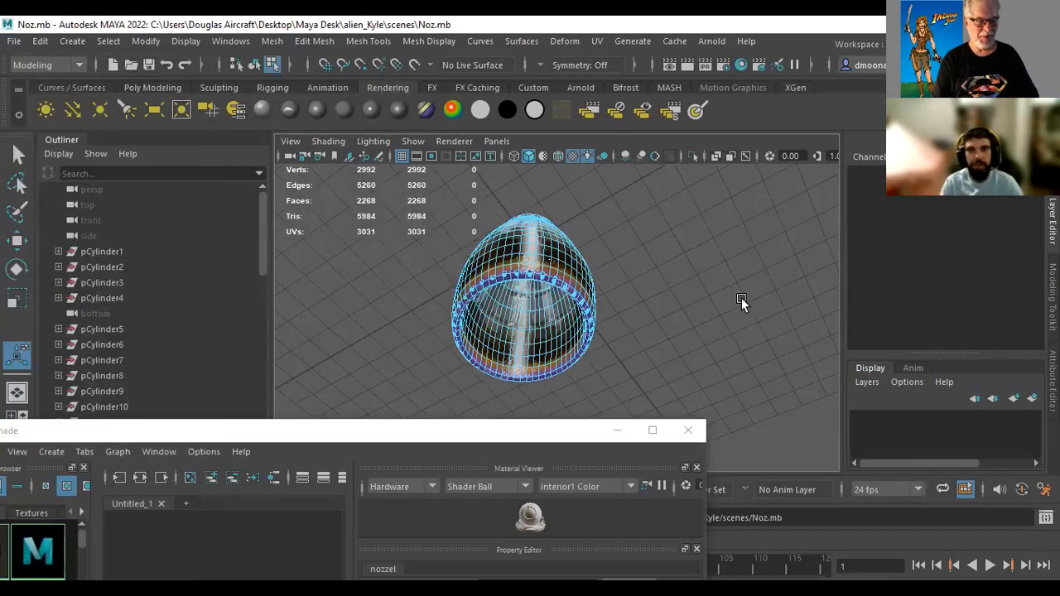
Render a close-up of the nozzle with Maya Software, looking down from above at its narrow upper opening and outer shell
{"action": "left_click_drag", "start_coordinate": [698, 286], "coordinate": [483, 246], "text": "alt"}
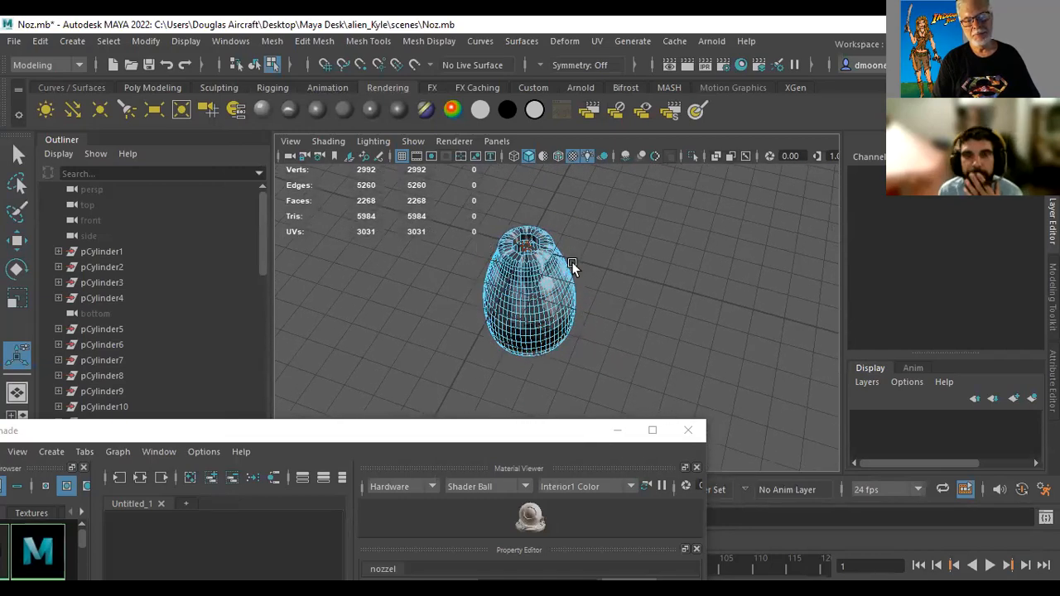
{"action": "left_click_drag", "start_coordinate": [593, 289], "coordinate": [793, 315], "text": "alt"}
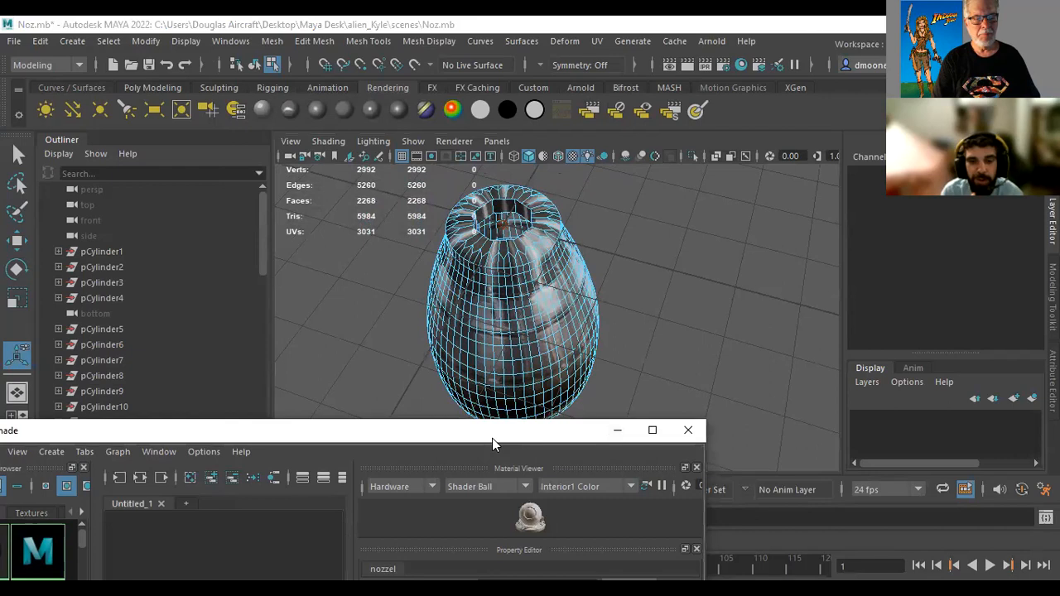
{"action": "left_click_drag", "start_coordinate": [492, 438], "coordinate": [446, 458]}
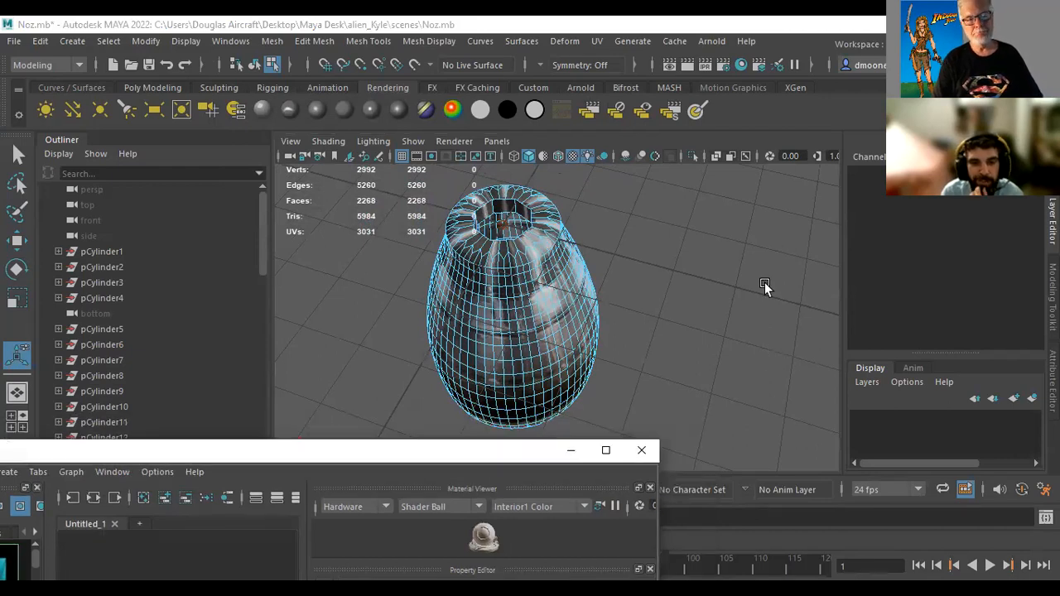
{"action": "left_click", "coordinate": [696, 65]}
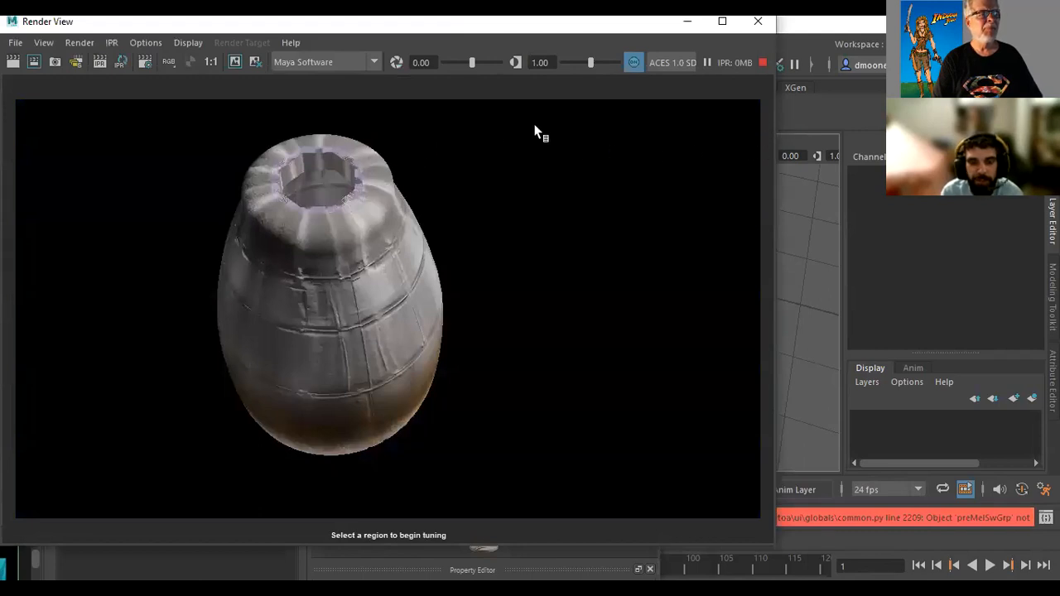
{"action": "left_click", "coordinate": [758, 21]}
Render the entire nozzle with Maya Software from farther away, at a slightly raised side angle
{"action": "left_click_drag", "start_coordinate": [717, 237], "coordinate": [650, 325], "text": "alt"}
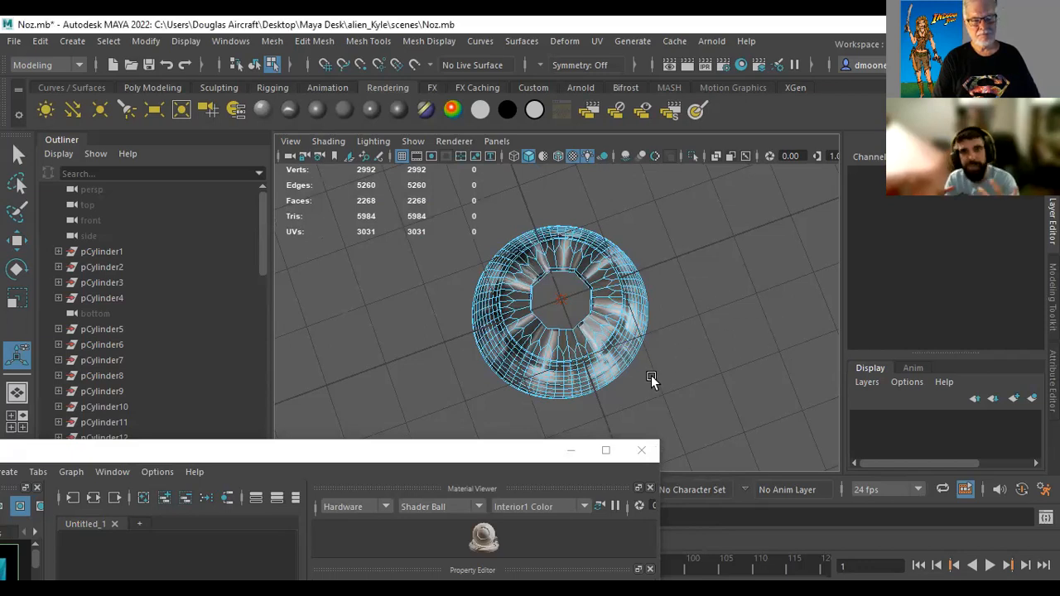
{"action": "left_click_drag", "start_coordinate": [620, 376], "coordinate": [615, 315], "text": "alt"}
{"action": "right_click_drag", "start_coordinate": [741, 355], "coordinate": [522, 354], "text": "alt"}
{"action": "left_click_drag", "start_coordinate": [467, 359], "coordinate": [475, 335], "text": "alt"}
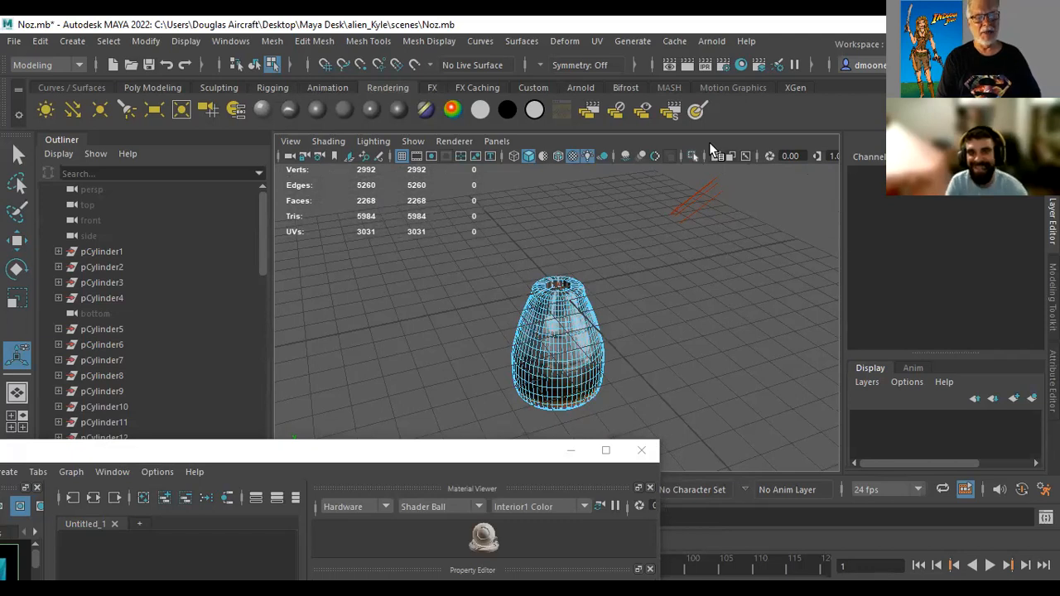
{"action": "left_click", "coordinate": [686, 63]}
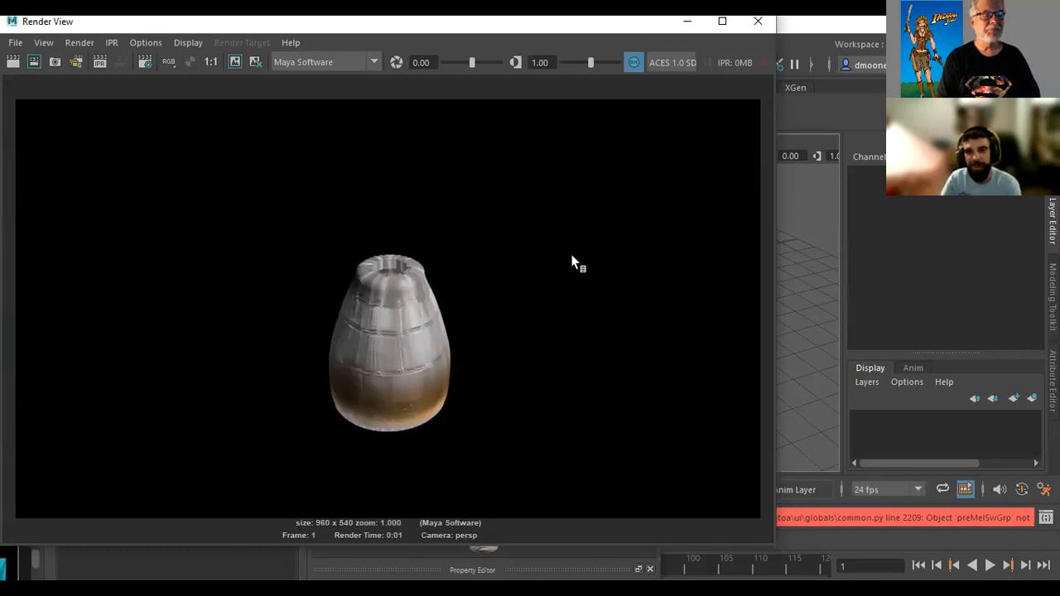
{"action": "left_click", "coordinate": [759, 22]}
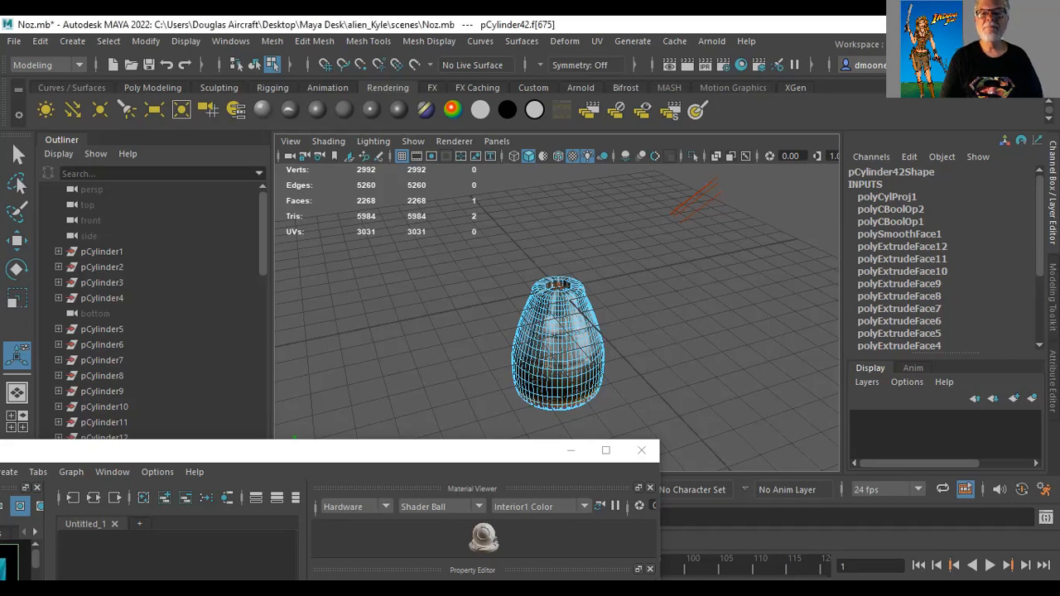
Close Maya and save the changes to Noz.mb
{"action": "left_click", "coordinate": [1041, 24]}
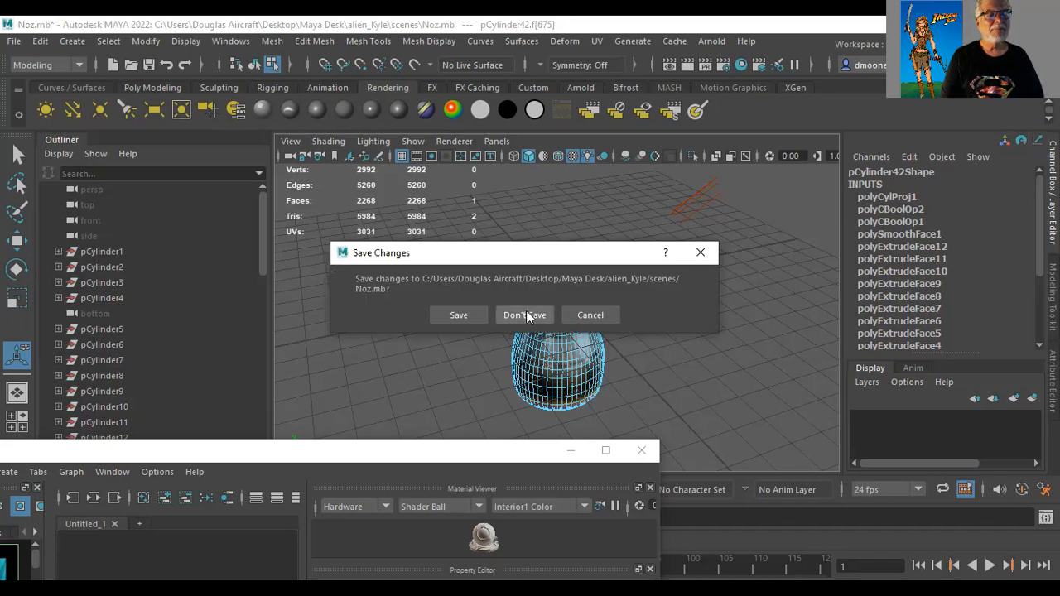
{"action": "left_click", "coordinate": [459, 315]}
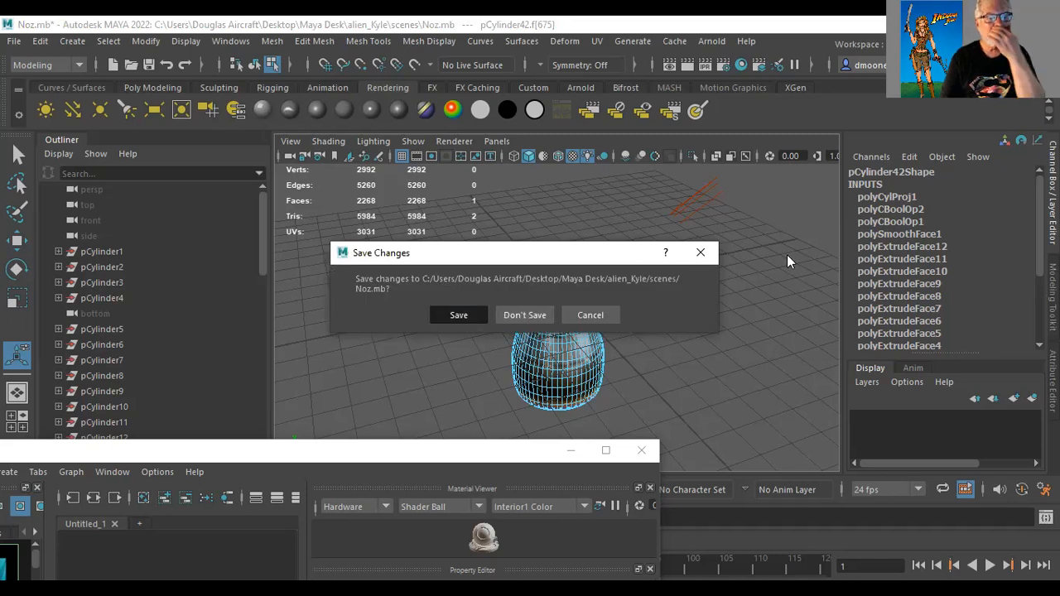